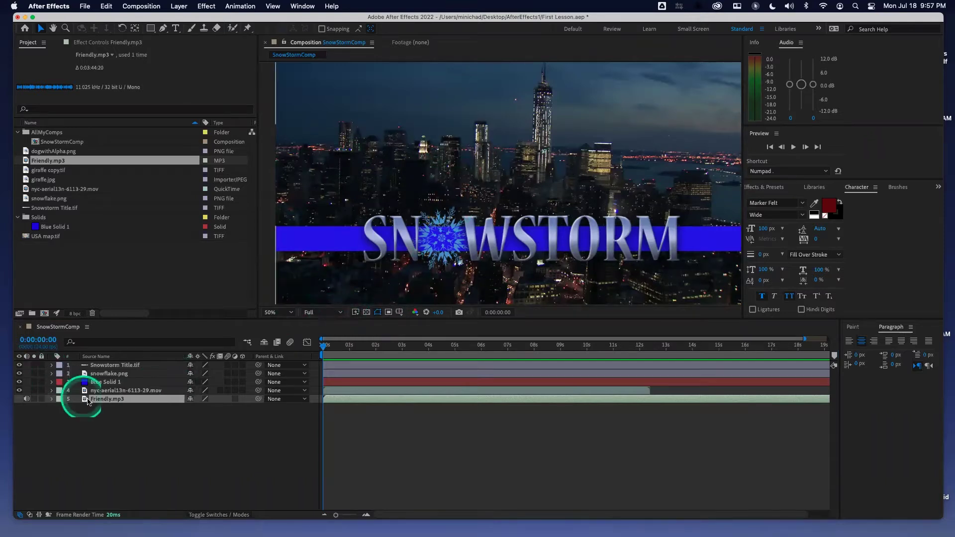
# Select each SnowStormComp layer in turn, from the city footage up to Snowstorm Title.tif, to examine the stacking order
pyautogui.click(320, 349)
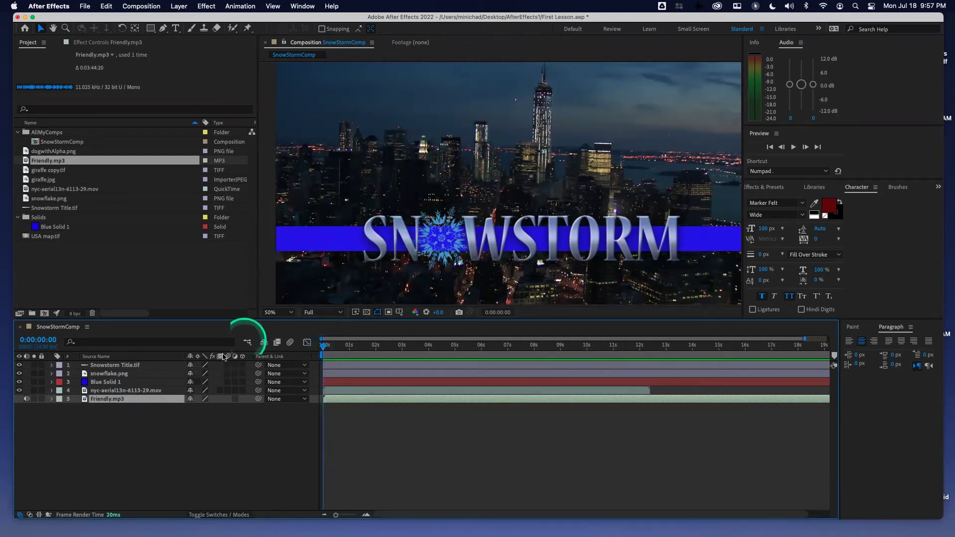
pyautogui.click(151, 391)
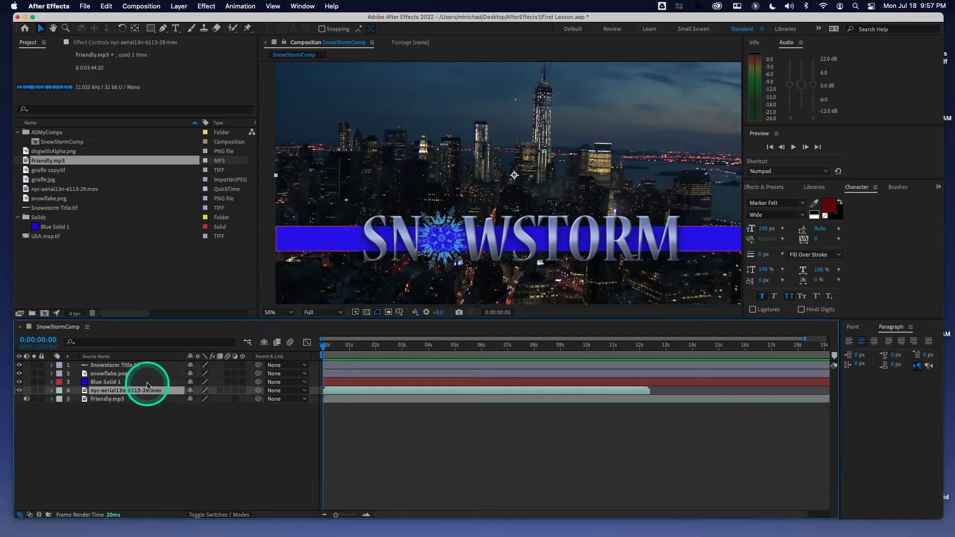
pyautogui.click(147, 383)
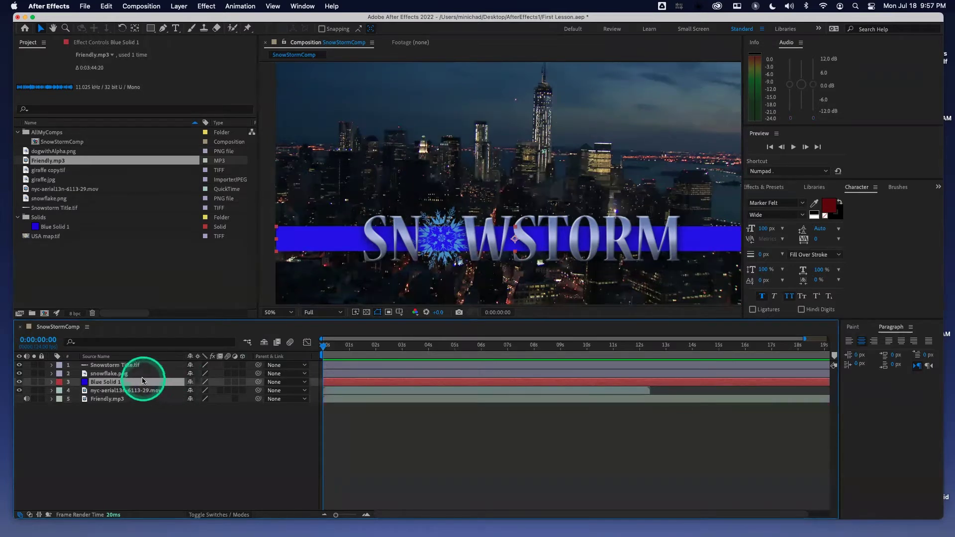
pyautogui.click(139, 374)
pyautogui.click(139, 366)
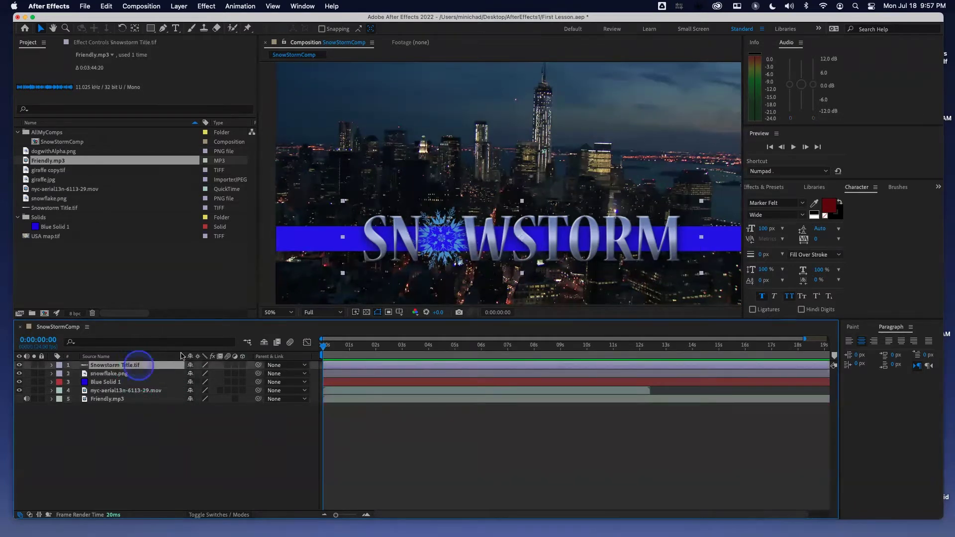
pyautogui.moveTo(330, 347); pyautogui.dragTo(290, 343)
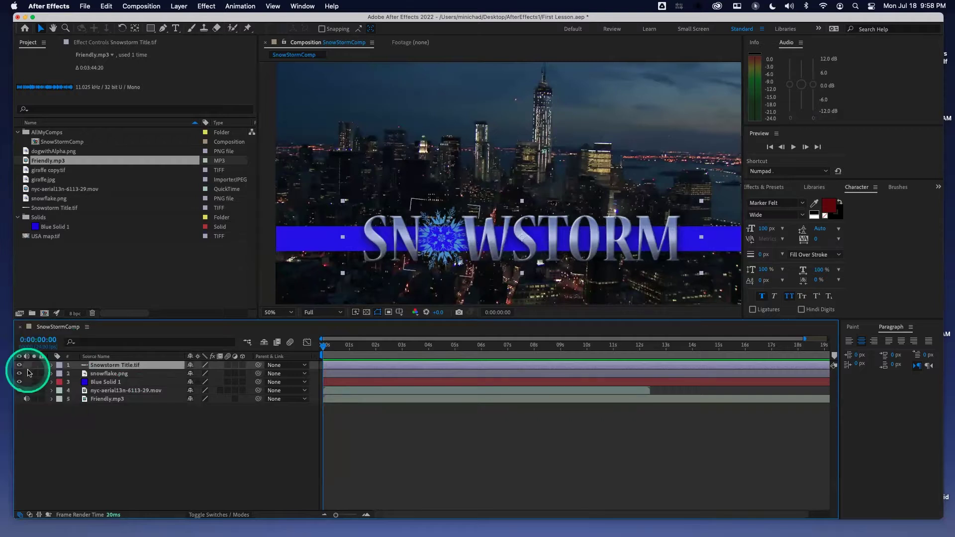
# Toggle the visibility of the Snowstorm Title.tif layer off and on, leaving it visible
pyautogui.click(19, 367)
pyautogui.click(19, 367)
pyautogui.click(19, 366)
pyautogui.click(19, 366)
pyautogui.click(19, 367)
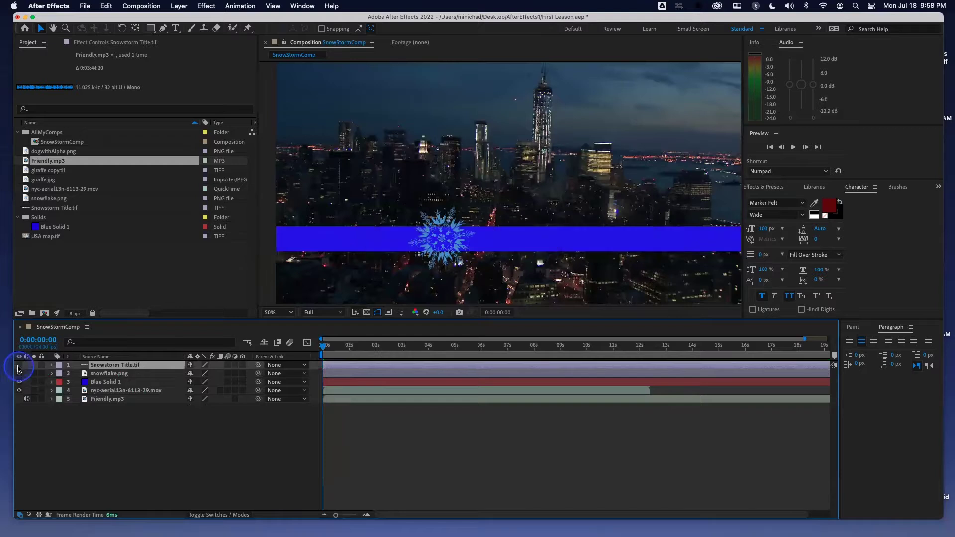
pyautogui.click(19, 367)
# Toggle the visibility of the Blue Solid 1 layer off and on, and mute and unmute the Friendly.mp3 layer
pyautogui.click(19, 382)
pyautogui.click(19, 383)
pyautogui.click(19, 382)
pyautogui.click(19, 382)
pyautogui.click(19, 383)
pyautogui.click(19, 382)
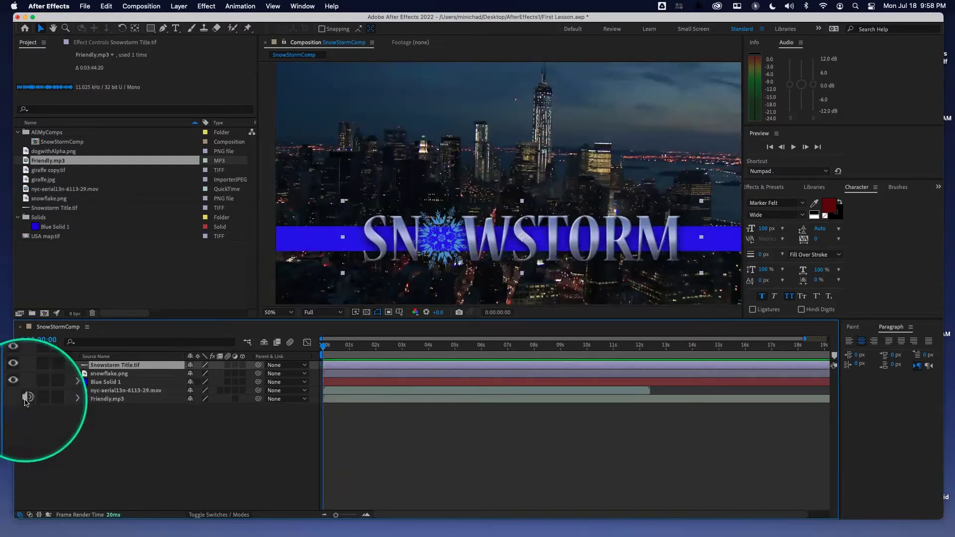
pyautogui.click(25, 399)
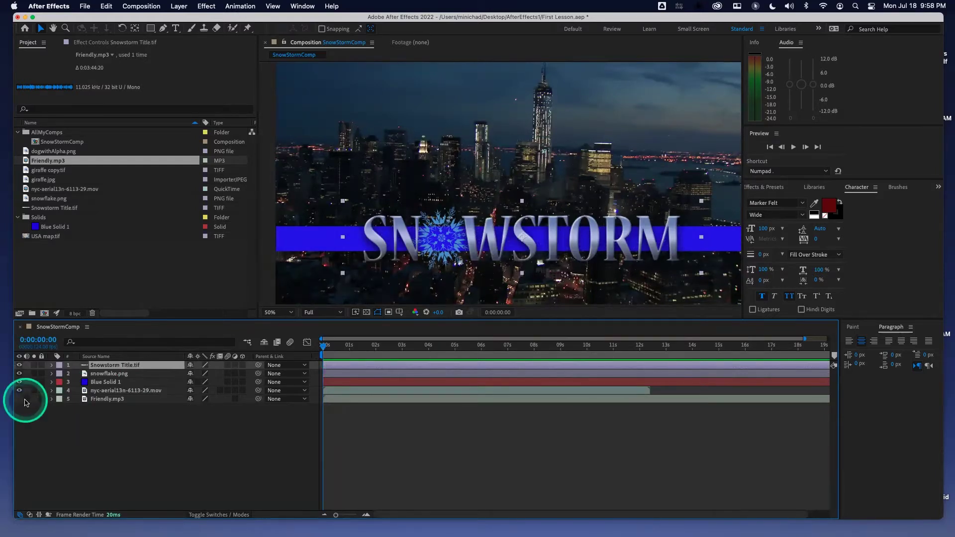
pyautogui.click(26, 400)
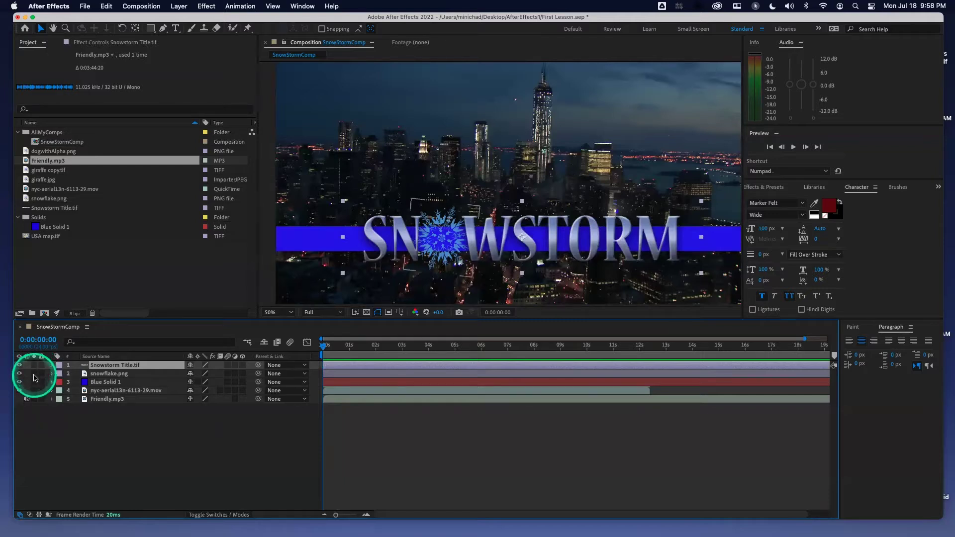
# Solo the snowflake.png layer on its own several times, leaving solo turned off
pyautogui.click(33, 374)
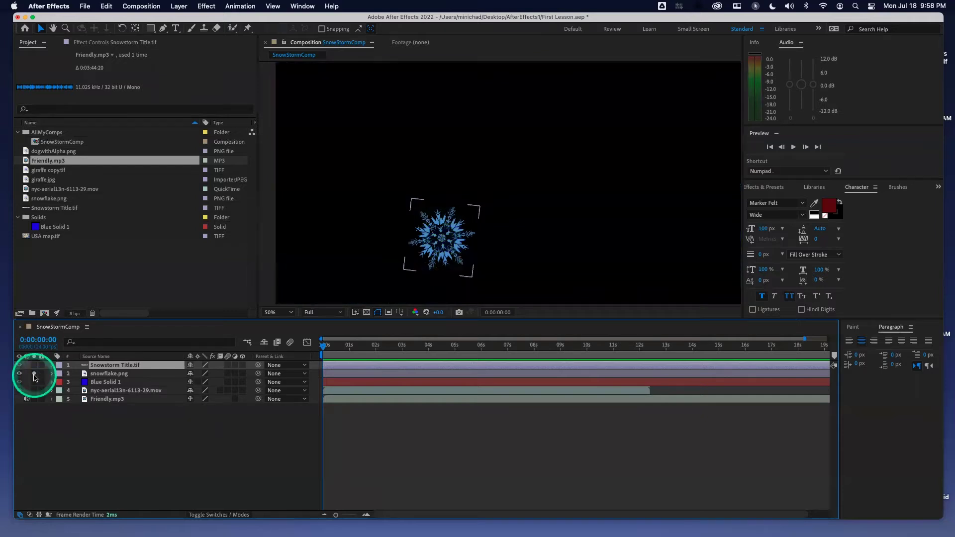
pyautogui.click(34, 374)
pyautogui.click(34, 374)
pyautogui.click(34, 374)
pyautogui.click(34, 374)
pyautogui.click(34, 374)
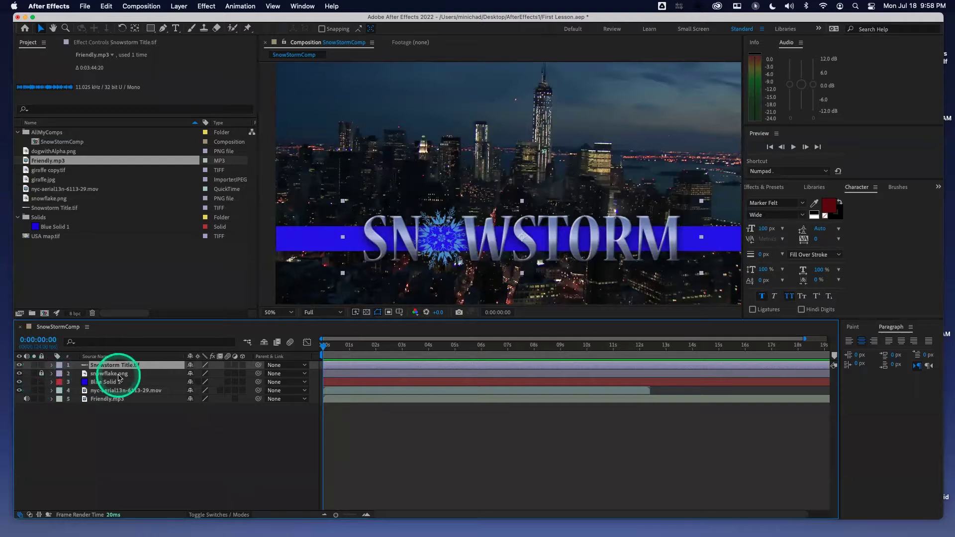
# Try selecting the locked snowflake.png layer, lock Blue Solid 1 and try selecting it, and unlock both layers
pyautogui.click(118, 376)
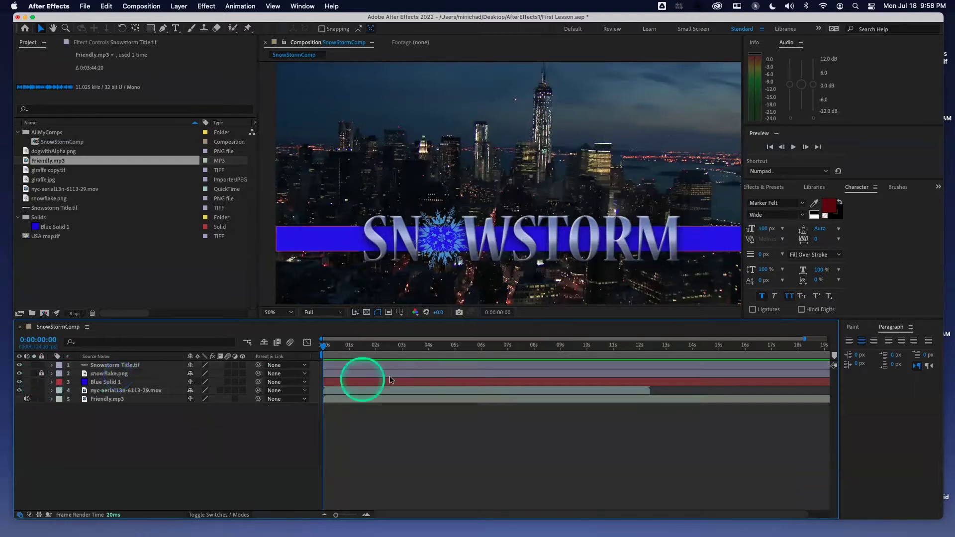
pyautogui.click(446, 229)
pyautogui.click(446, 228)
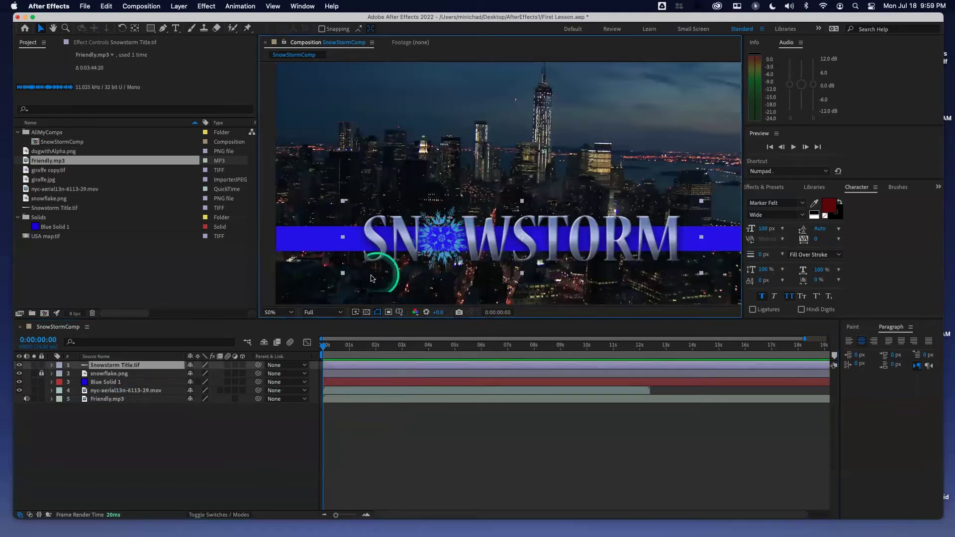
pyautogui.click(42, 382)
pyautogui.click(301, 254)
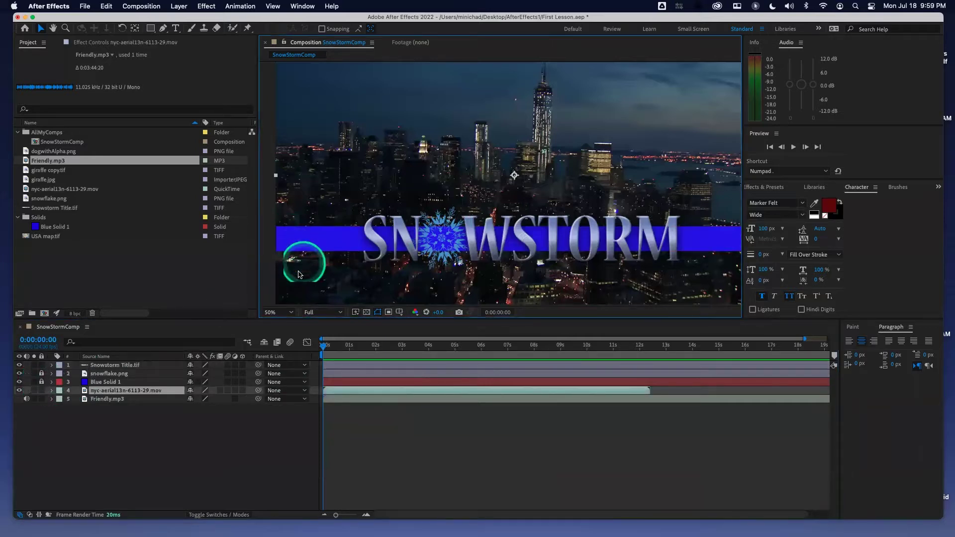
pyautogui.click(42, 381)
pyautogui.click(41, 374)
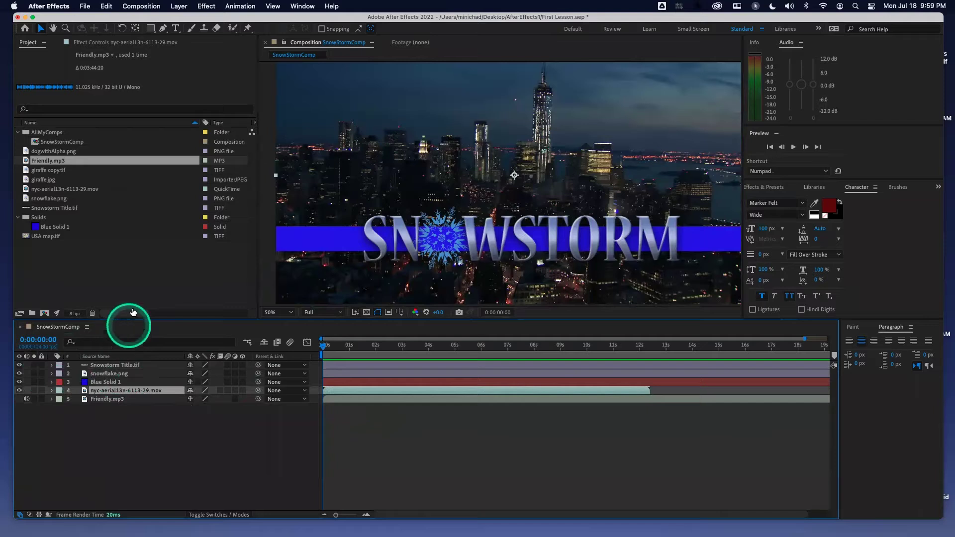
# Create a new composition with a duration of 0:00:10:00
pyautogui.click(159, 7)
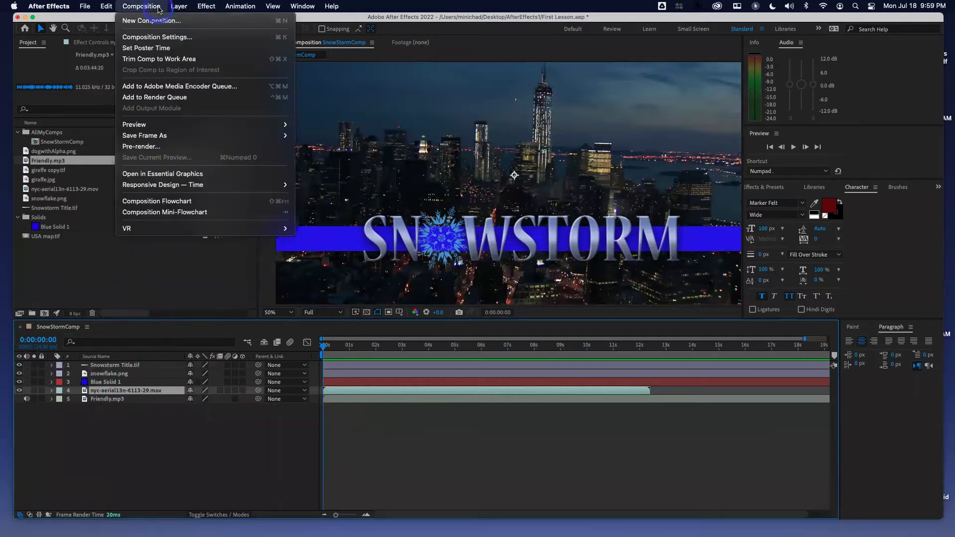
pyautogui.click(160, 8)
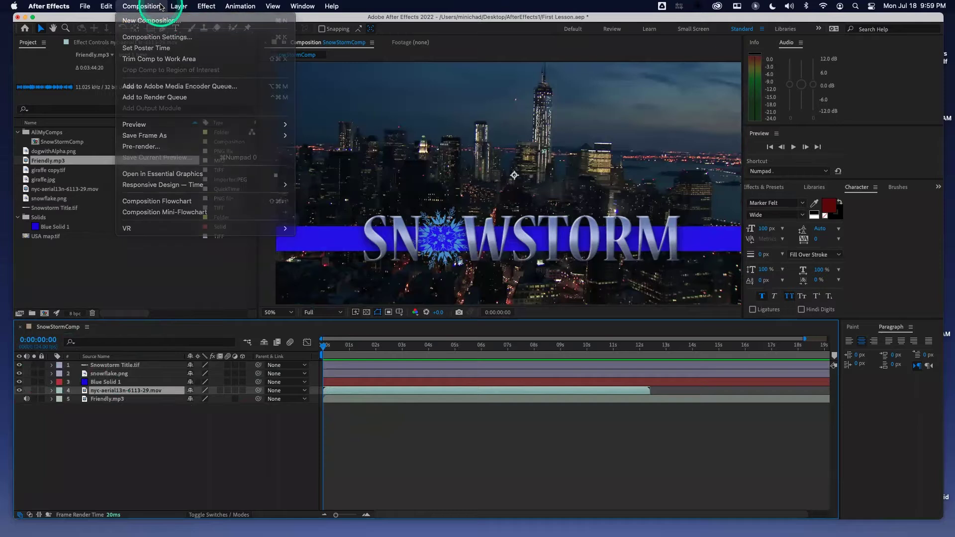
pyautogui.press('super+n')
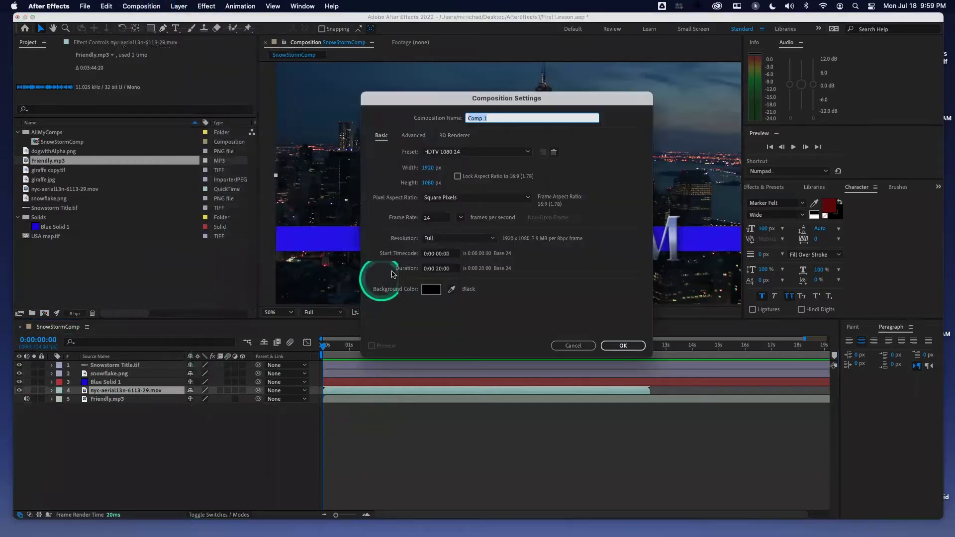
pyautogui.click(450, 268)
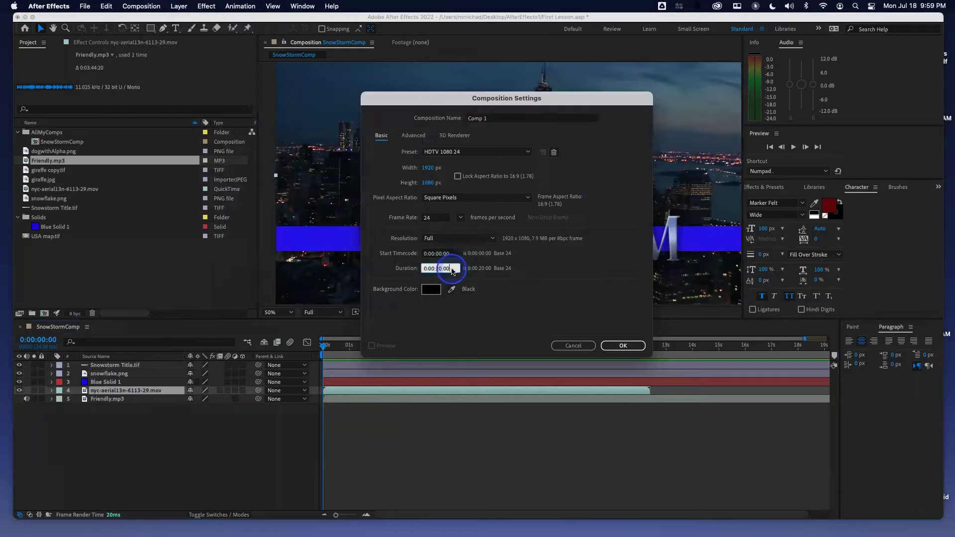
pyautogui.moveTo(451, 268); pyautogui.dragTo(412, 272)
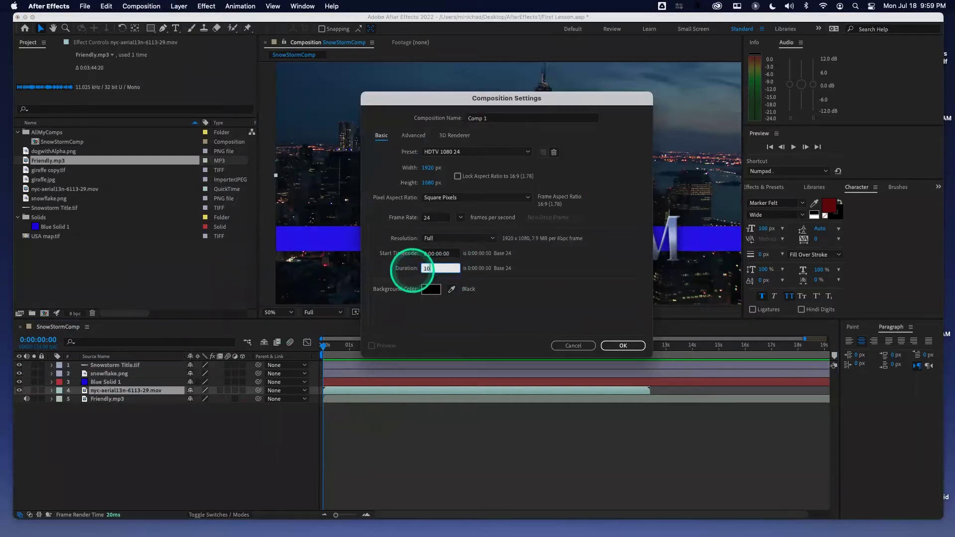
pyautogui.click(492, 295)
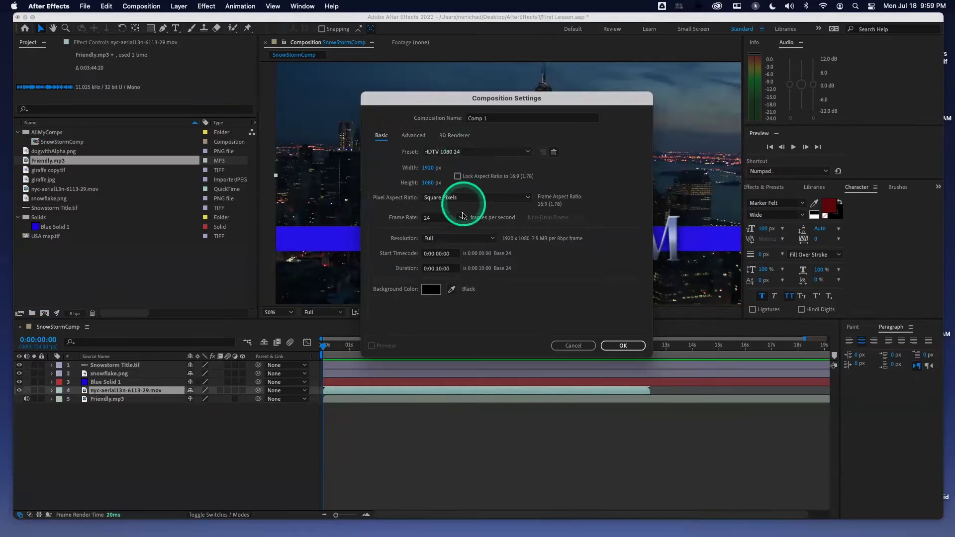
pyautogui.click(618, 346)
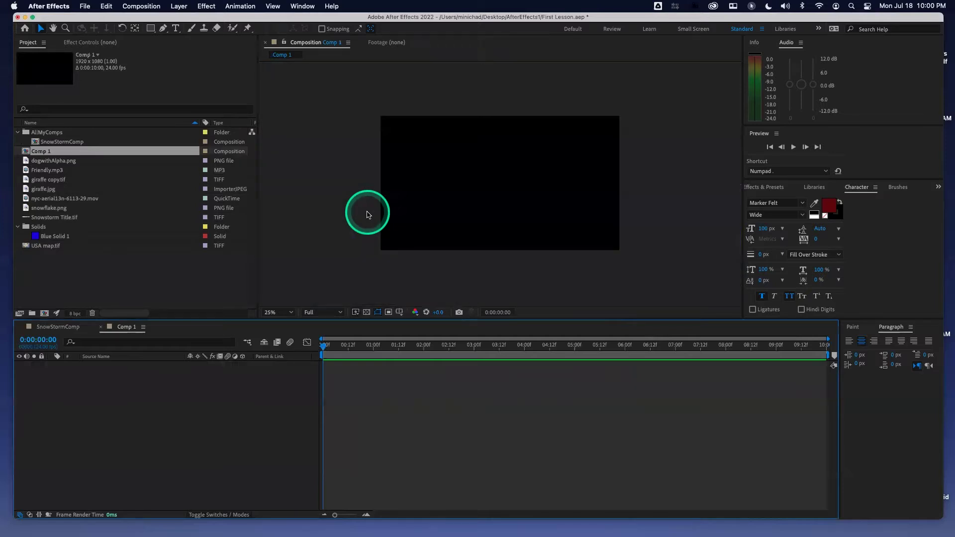
# Start a new solid layer in Comp 1 and set its width and height to 400 px
pyautogui.click(175, 8)
pyautogui.moveTo(180, 21)
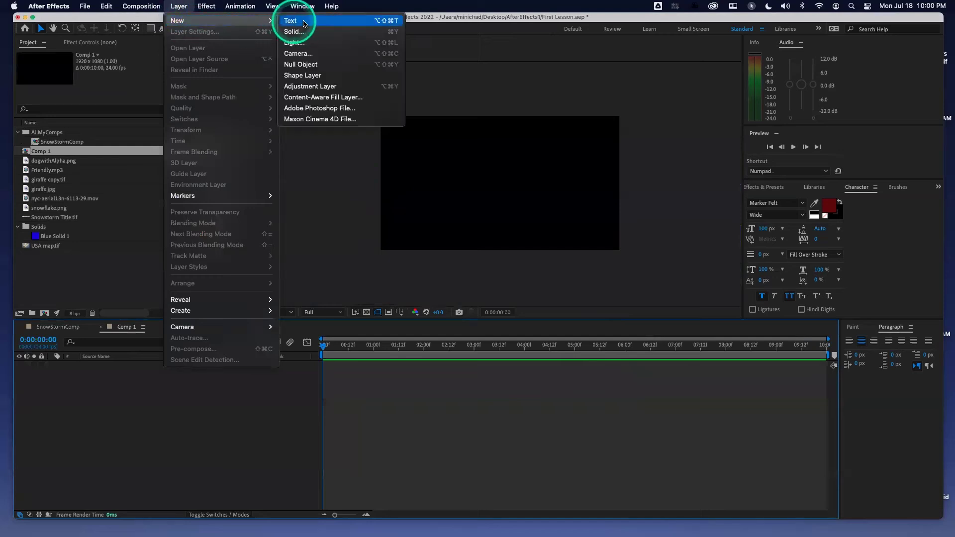
pyautogui.click(324, 171)
pyautogui.press('super+y')
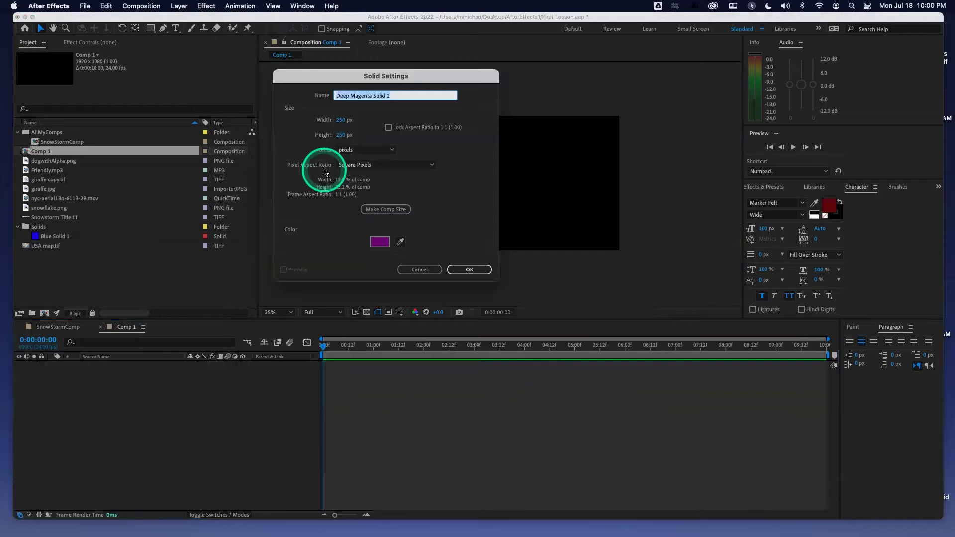
pyautogui.moveTo(316, 70); pyautogui.dragTo(390, 96)
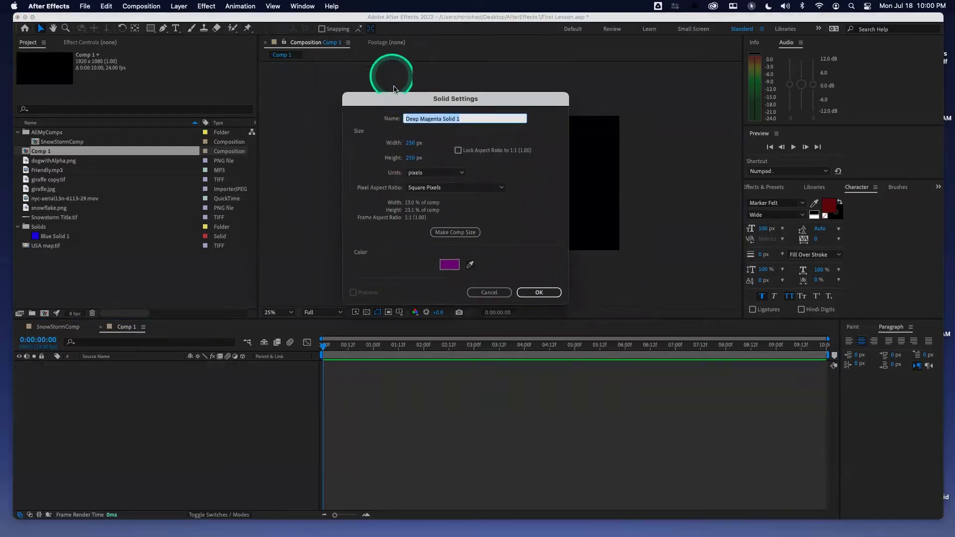
pyautogui.click(411, 143)
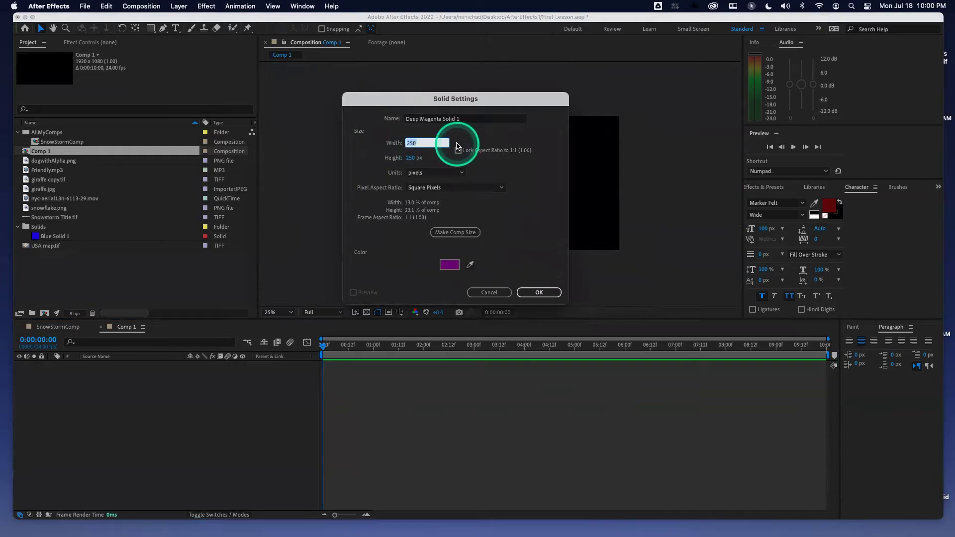
pyautogui.write('400')
pyautogui.press('Tab')
pyautogui.write('4')
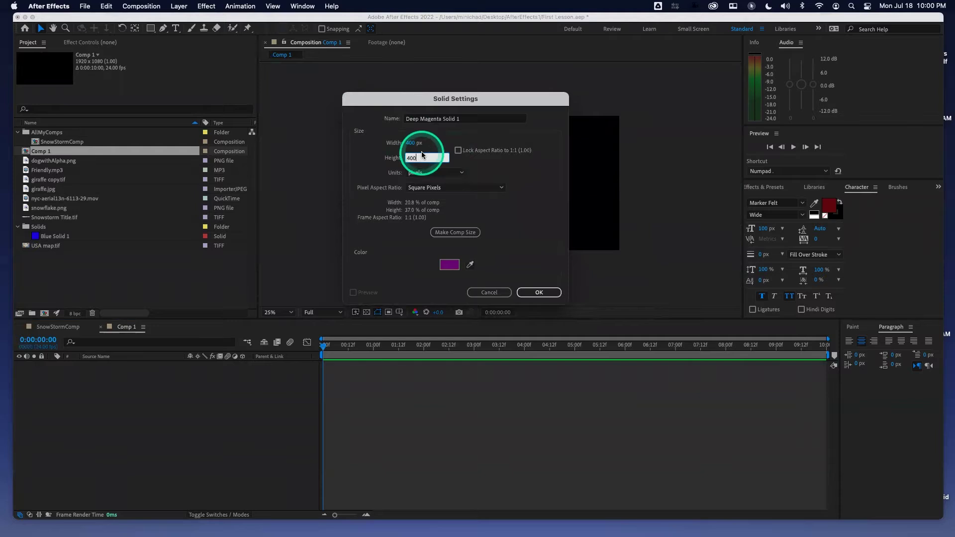
# Set the new solid's color to lime green 57D824 and create the layer
pyautogui.click(452, 269)
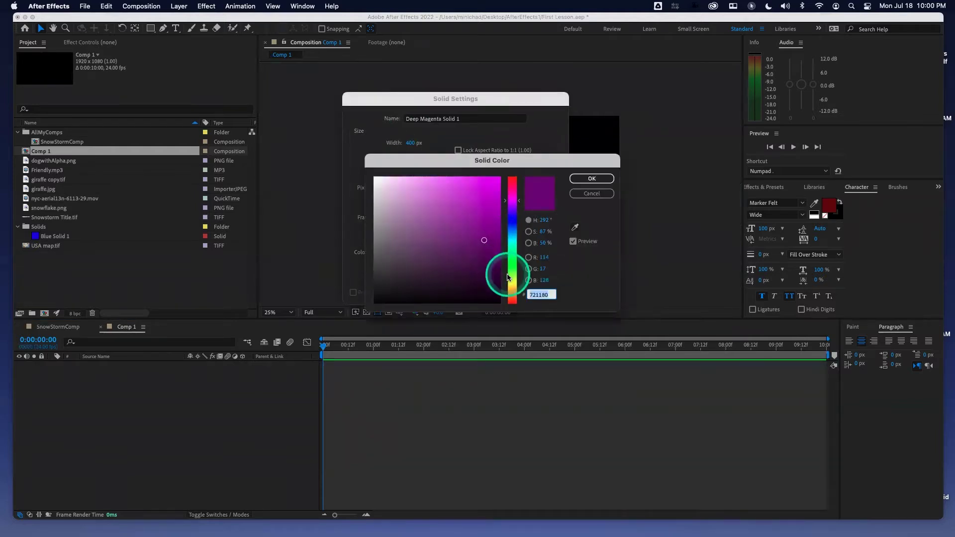
pyautogui.click(512, 268)
pyautogui.click(479, 204)
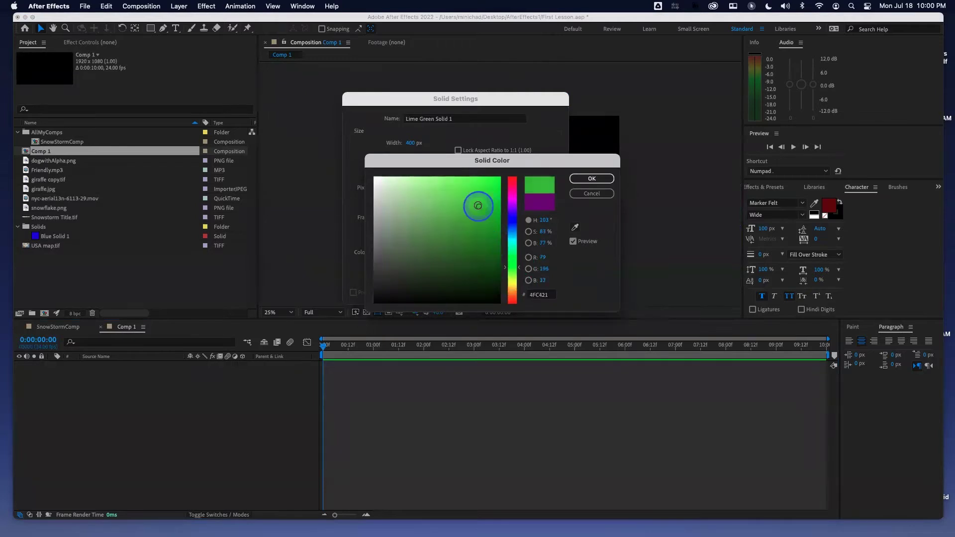
pyautogui.moveTo(478, 204); pyautogui.dragTo(478, 196)
pyautogui.click(589, 179)
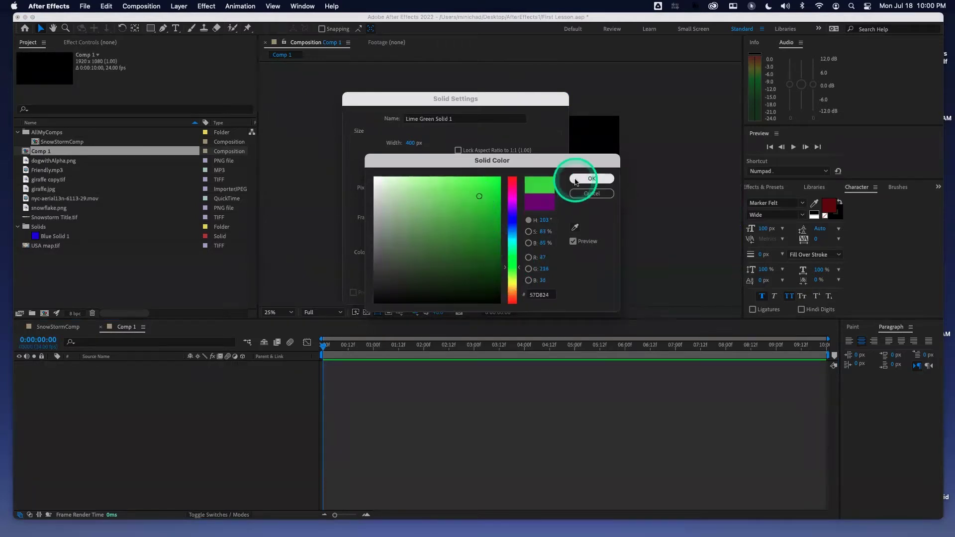
pyautogui.click(541, 292)
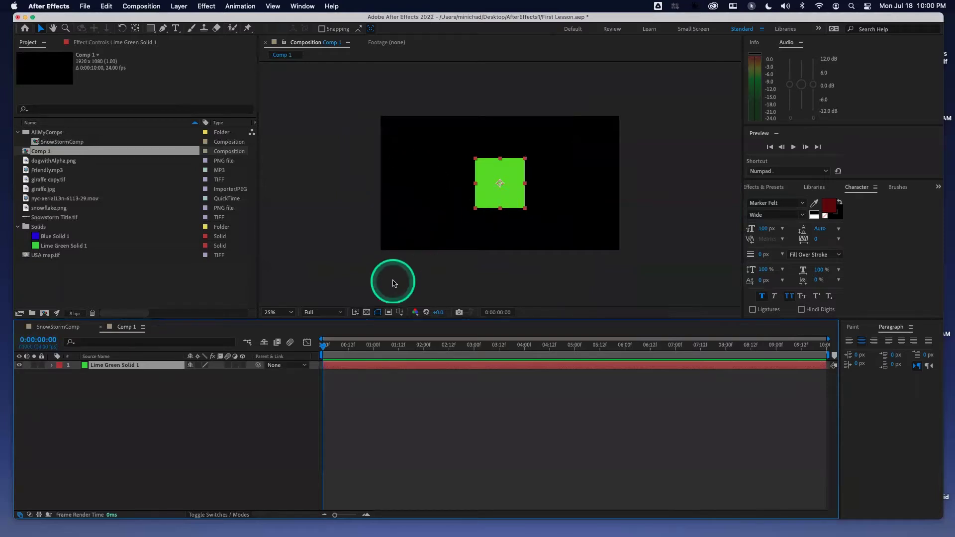
# Reveal the Lime Green Solid 1 layer's Transform properties, and add USA map.tif to Comp 1 beneath the solid
pyautogui.click(52, 366)
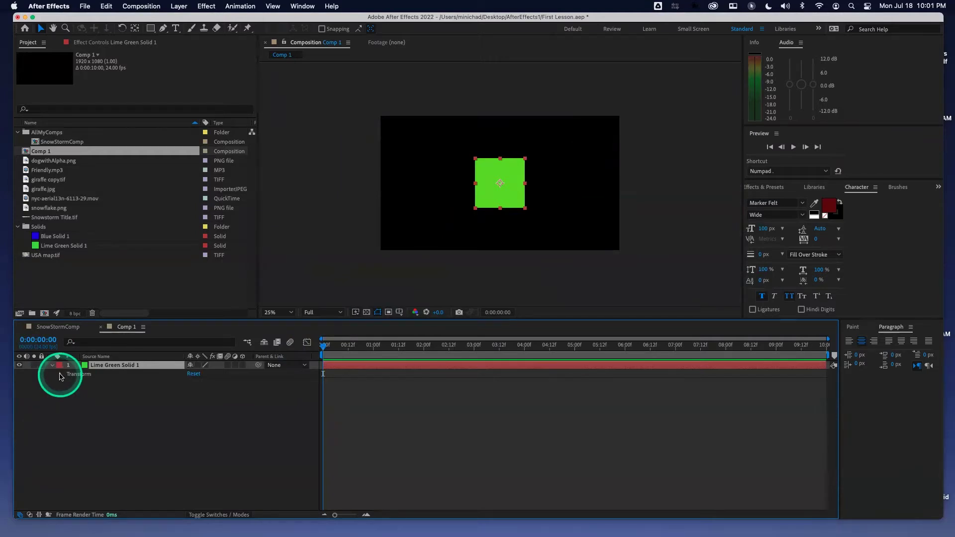
pyautogui.click(60, 375)
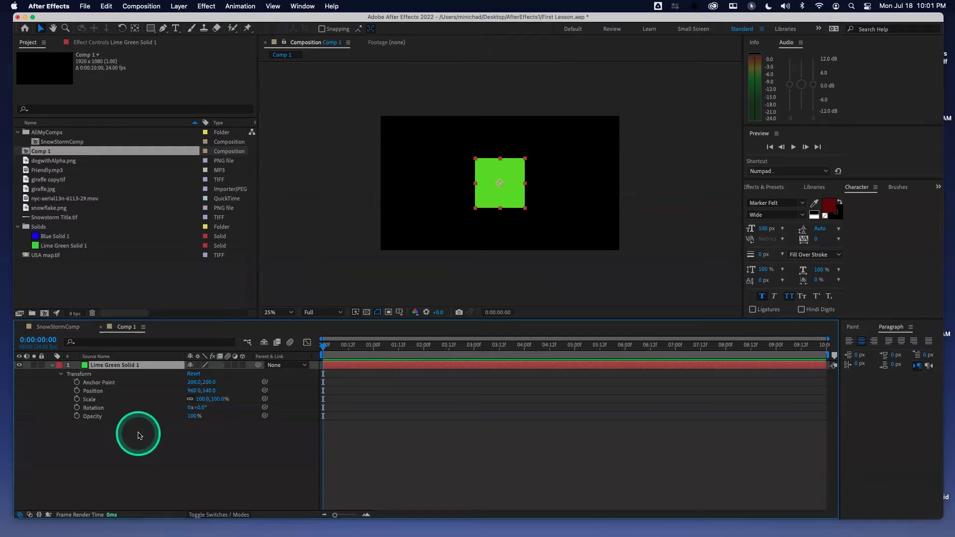
pyautogui.click(94, 416)
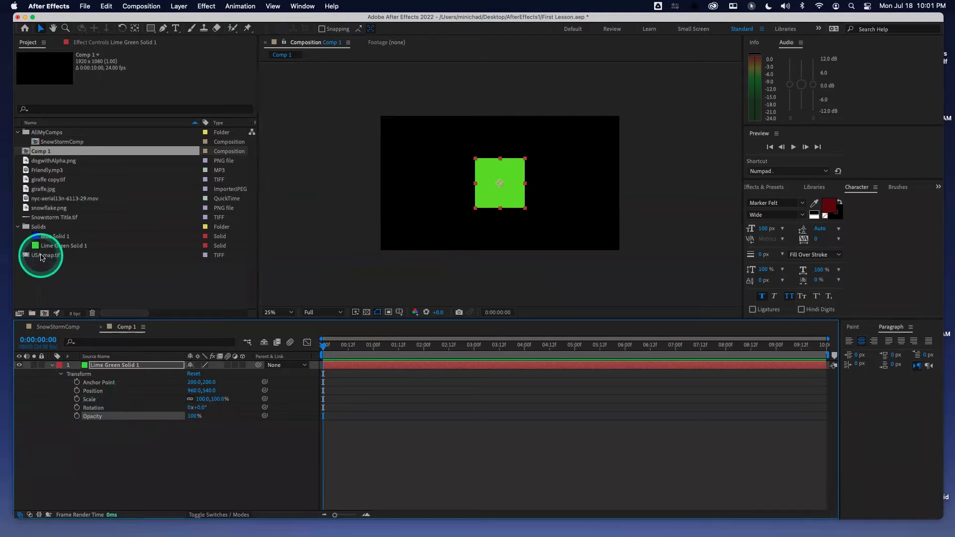
pyautogui.moveTo(43, 258); pyautogui.dragTo(109, 423)
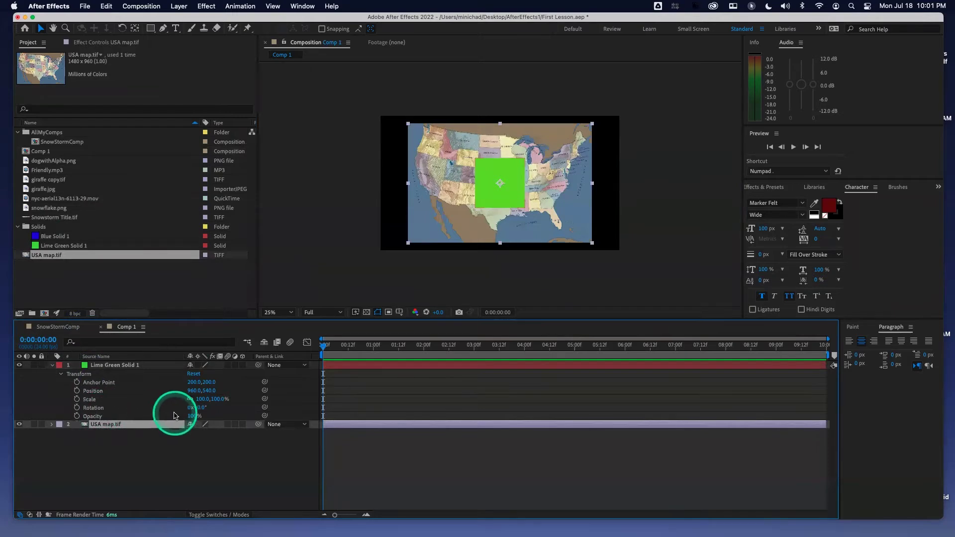
# Set the opacity of Lime Green Solid 1 to 50%
pyautogui.click(194, 416)
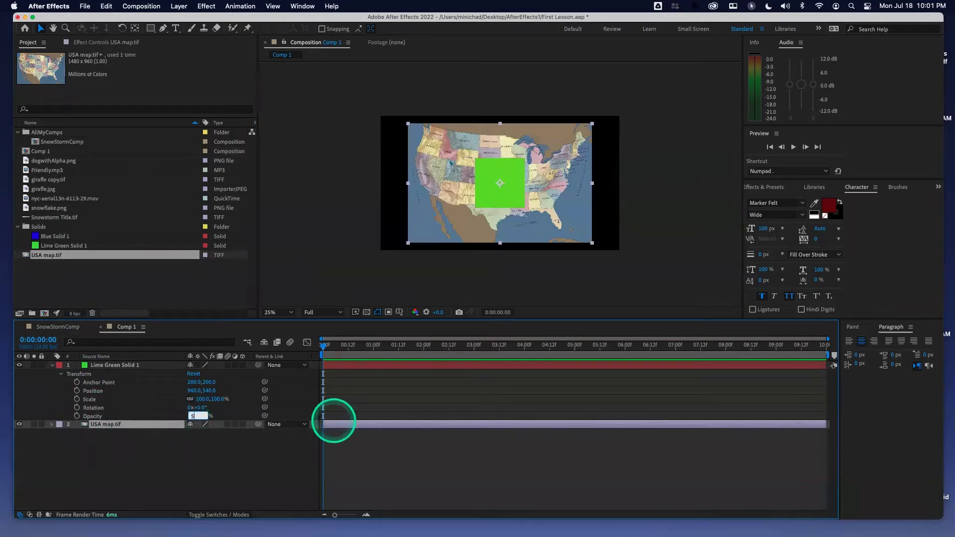
pyautogui.press('Return')
pyautogui.scroll(-1, 480, 197)
pyautogui.scroll(2, 478, 198)
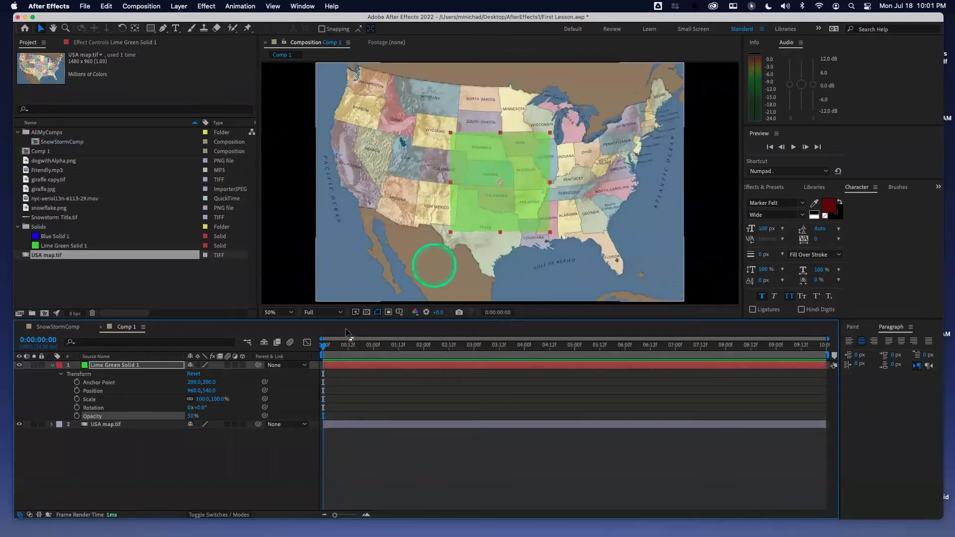
# Lower the green solid's opacity to 20%
pyautogui.click(194, 416)
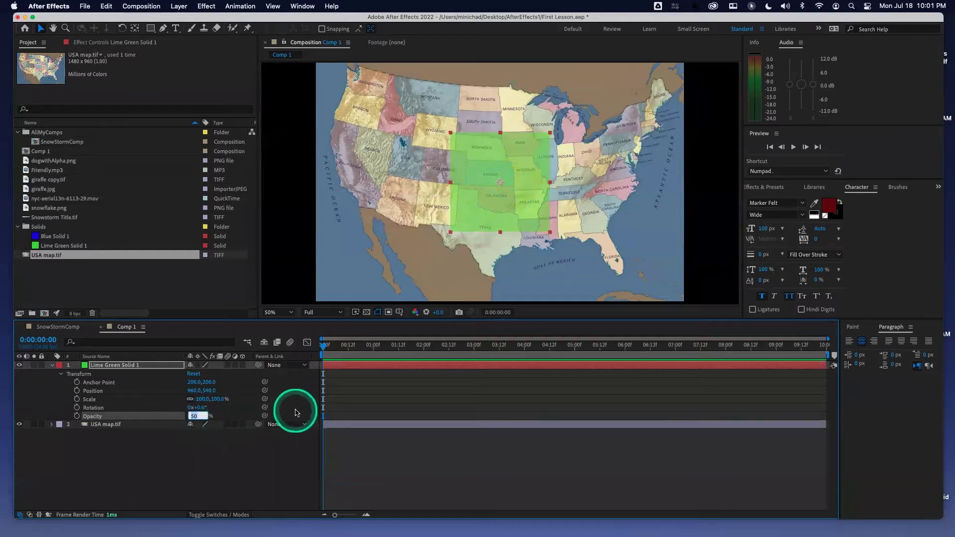
pyautogui.write('20')
pyautogui.press('Return')
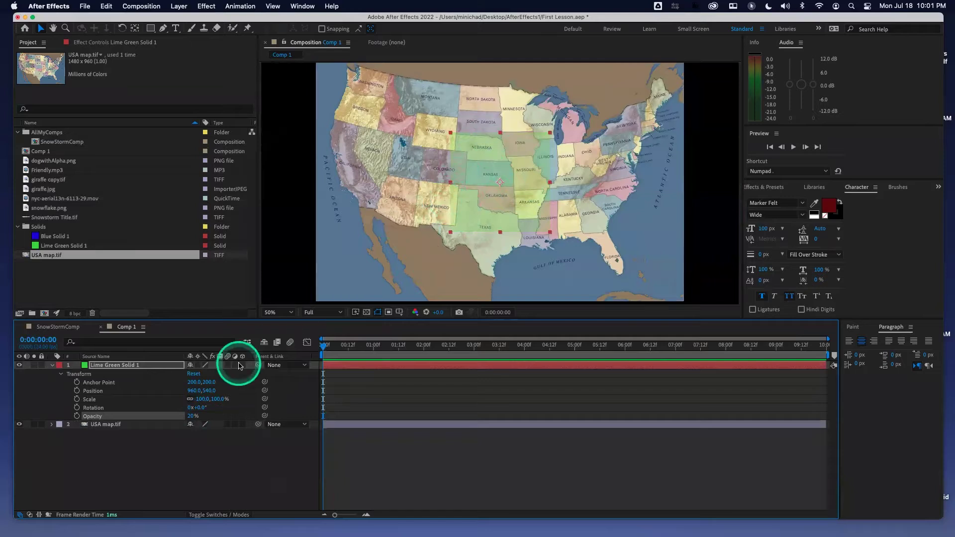
# Step the green solid's opacity up to 100% and back down in 10% increments
pyautogui.click(194, 416)
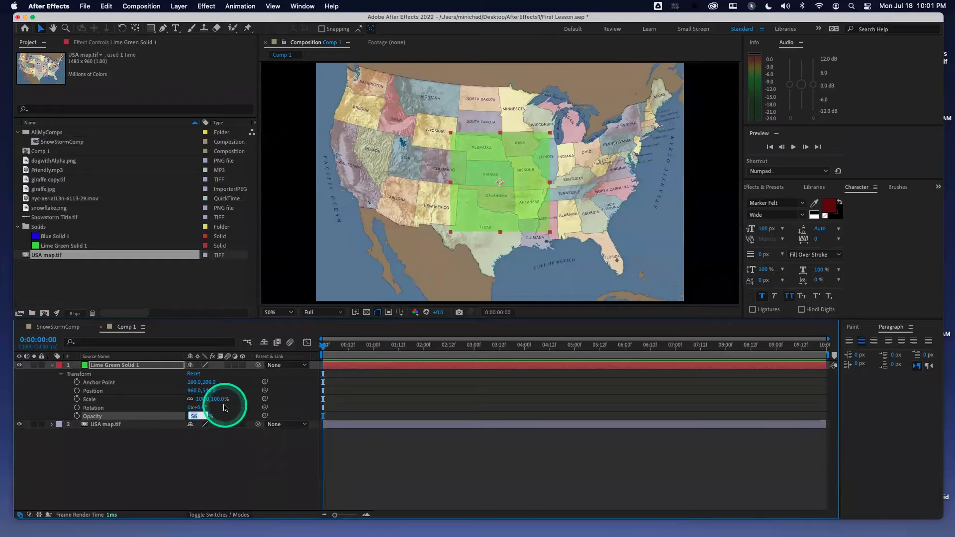
pyautogui.hotkey('shift', 'Up')
pyautogui.hotkey('shift', 'Up')
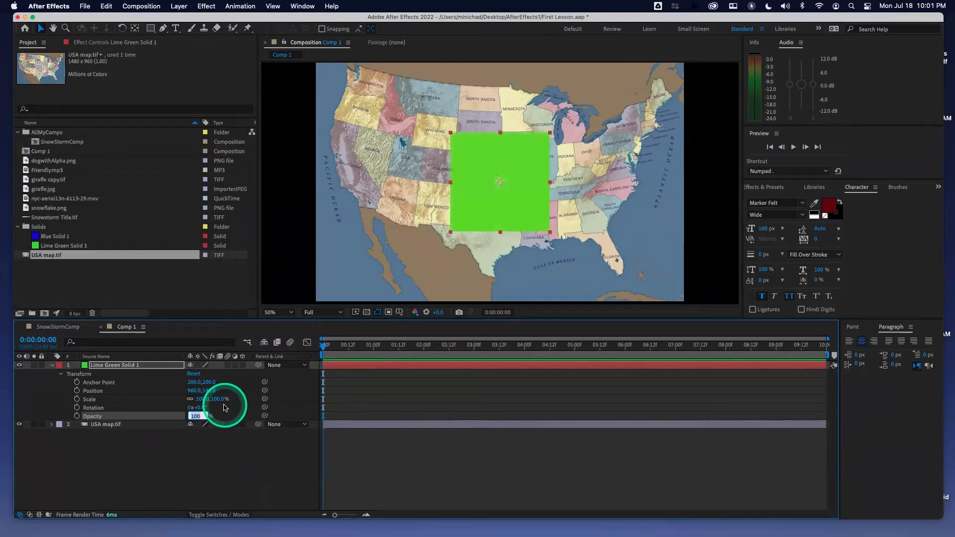
pyautogui.hotkey('shift', 'Down')
pyautogui.hotkey('shift', 'Down')
pyautogui.hotkey('shift', 'Down')
pyautogui.hotkey('shift', 'Down')
pyautogui.hotkey('shift', 'Down')
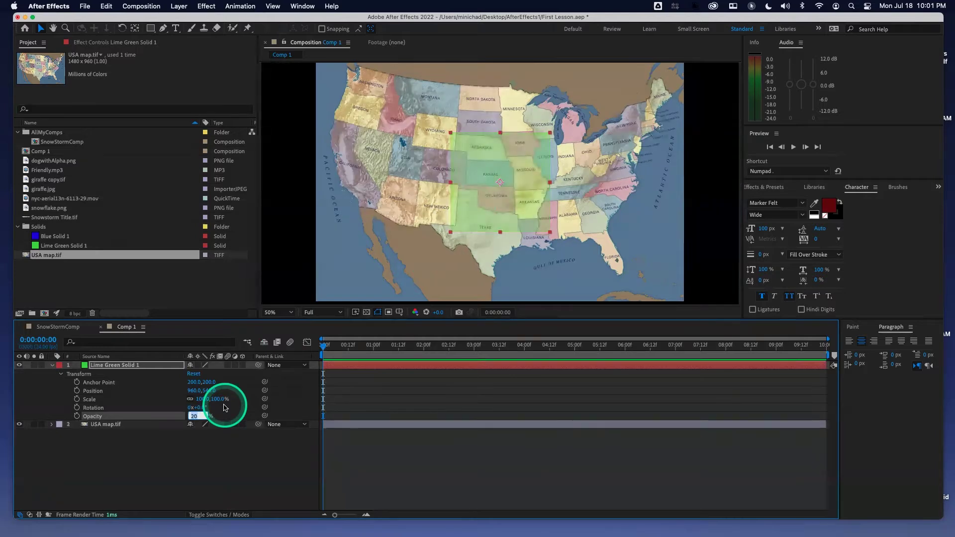
# Raise the green solid's opacity back to 100%
pyautogui.hotkey('shift', 'Up')
pyautogui.hotkey('shift', 'Up')
pyautogui.hotkey('shift', 'Up')
pyautogui.hotkey('shift', 'Up')
pyautogui.hotkey('shift', 'Up')
pyautogui.hotkey('shift', 'Up')
pyautogui.click(224, 455)
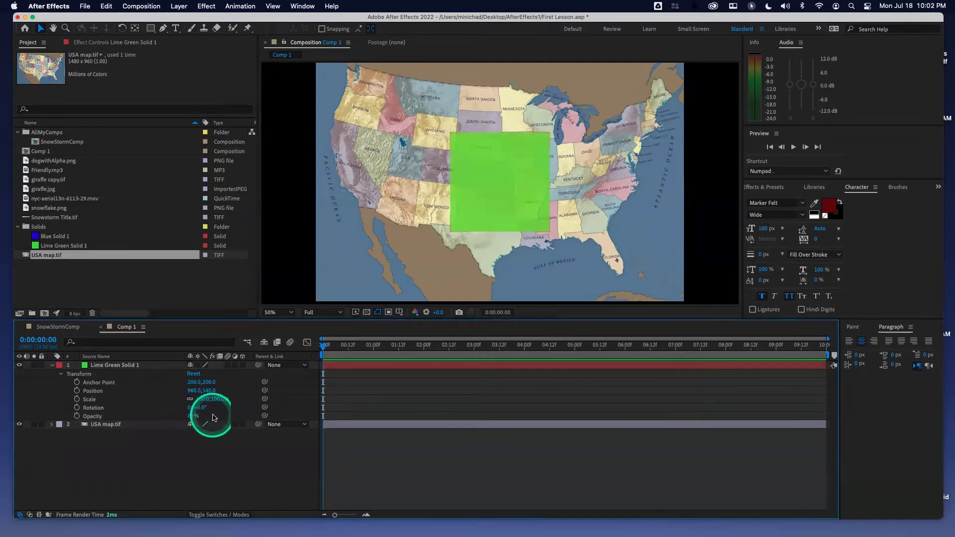
pyautogui.moveTo(190, 416); pyautogui.dragTo(236, 421)
# Rotate the green solid to about 51° and return its rotation to 0°
pyautogui.click(112, 412)
pyautogui.click(106, 404)
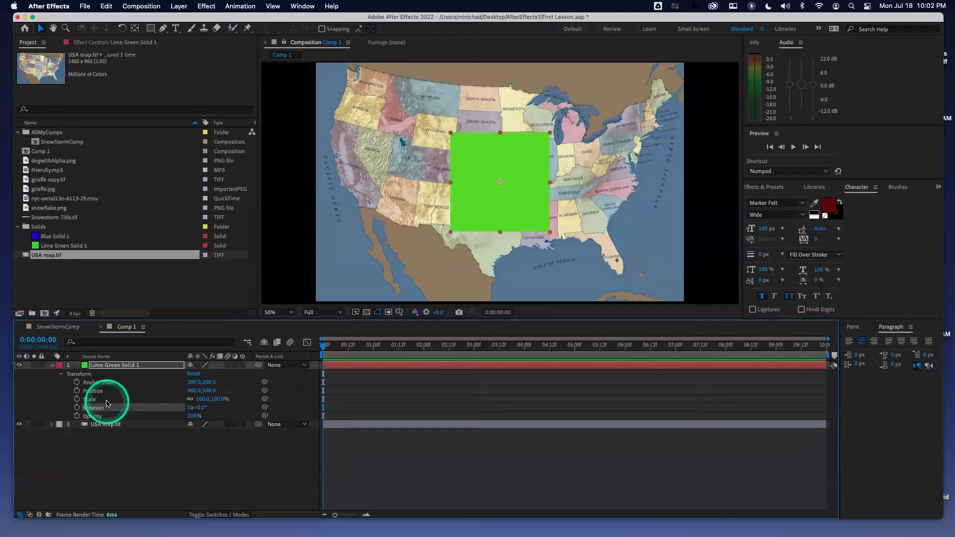
pyautogui.moveTo(201, 409); pyautogui.dragTo(225, 406)
pyautogui.click(197, 416)
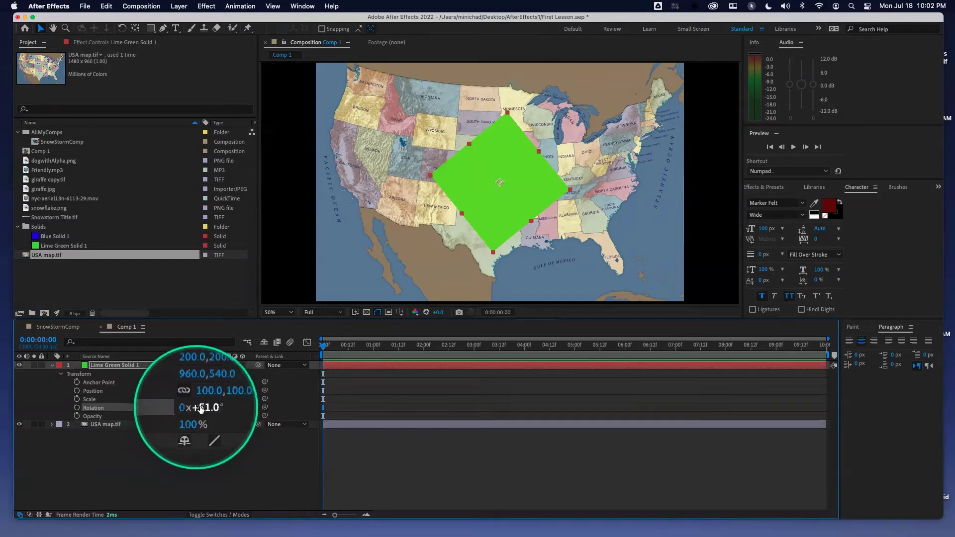
pyautogui.click(199, 407)
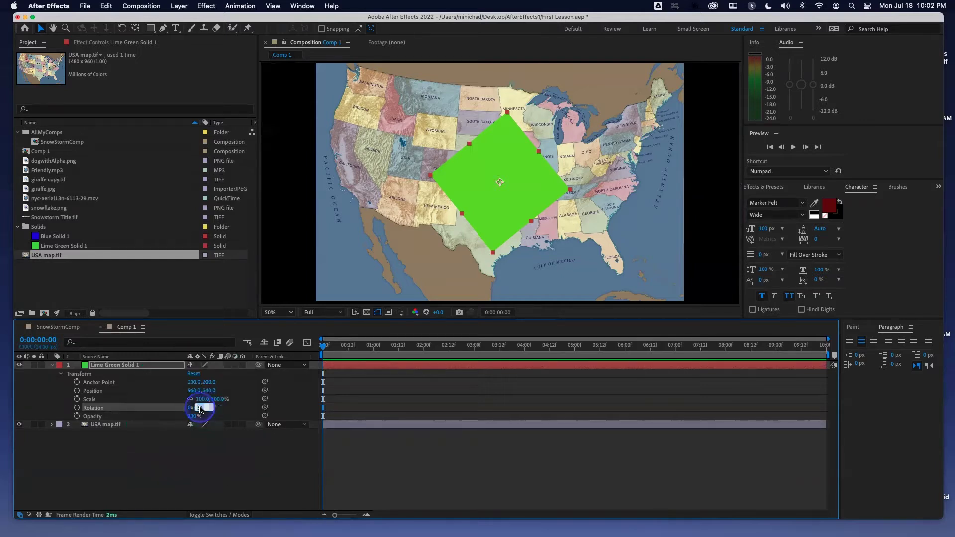
pyautogui.write('0')
pyautogui.press('Return')
# Set the green solid's rotation to 110 full revolutions plus about 21°, and reset its Transform properties
pyautogui.click(190, 408)
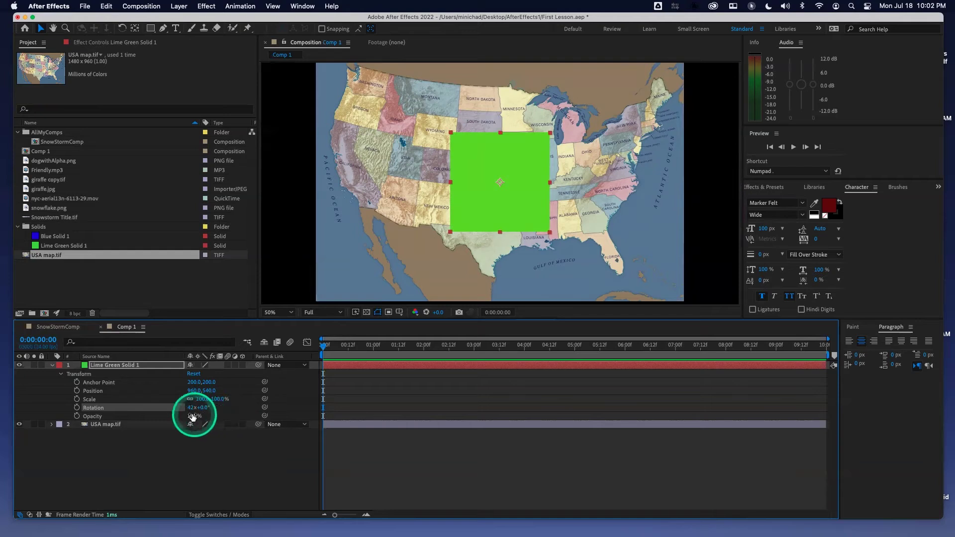
pyautogui.moveTo(190, 408); pyautogui.dragTo(224, 405)
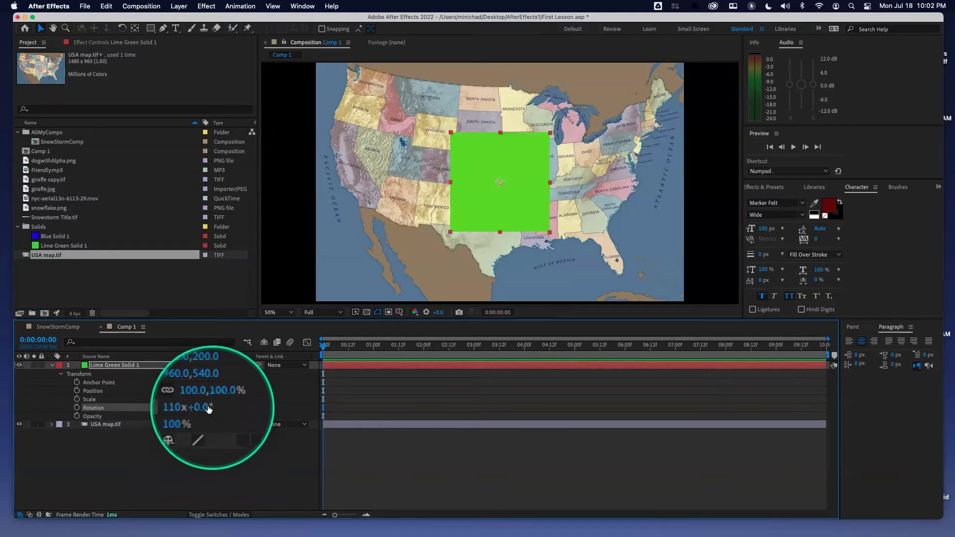
pyautogui.moveTo(207, 409)
pyautogui.mouseDown()
pyautogui.moveTo(257, 401)
pyautogui.moveTo(199, 393)
pyautogui.mouseUp()
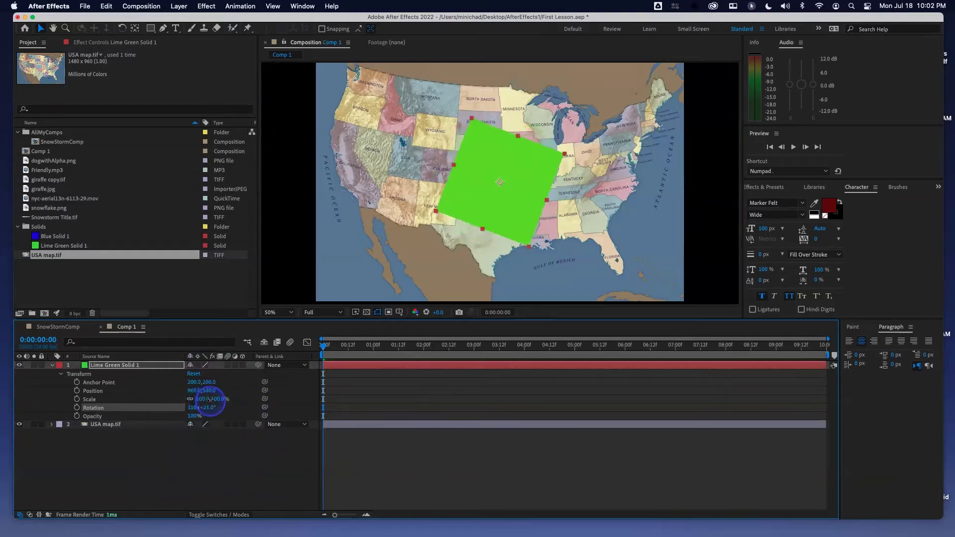
pyautogui.click(197, 375)
# Rotate the green solid past one full revolution to 1x+10°, and reset all its Transform properties
pyautogui.moveTo(200, 408); pyautogui.dragTo(384, 399)
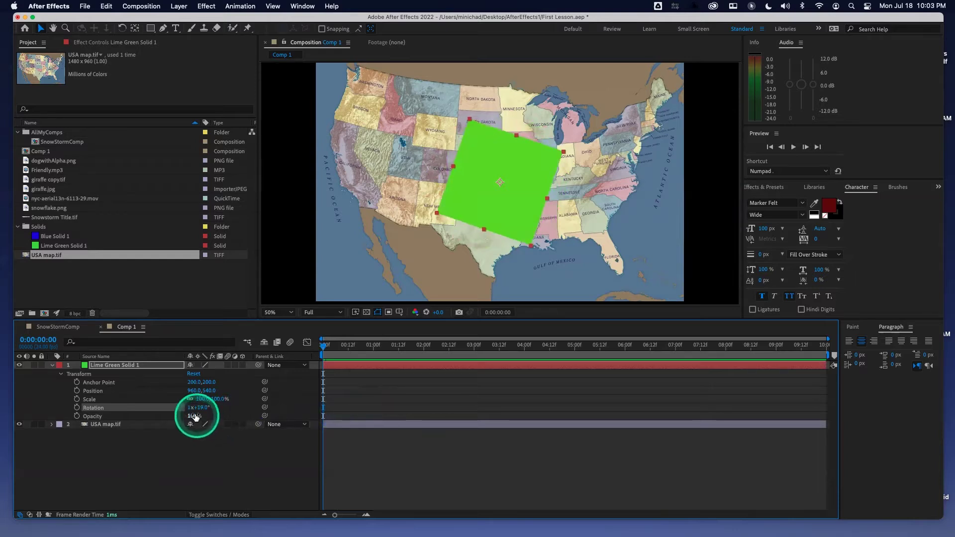
pyautogui.moveTo(202, 408); pyautogui.dragTo(198, 408)
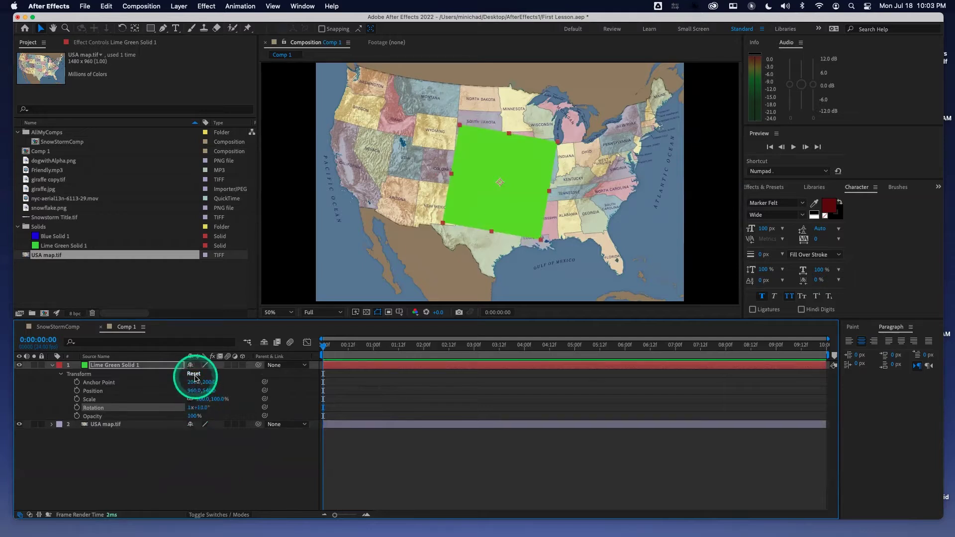
pyautogui.click(194, 375)
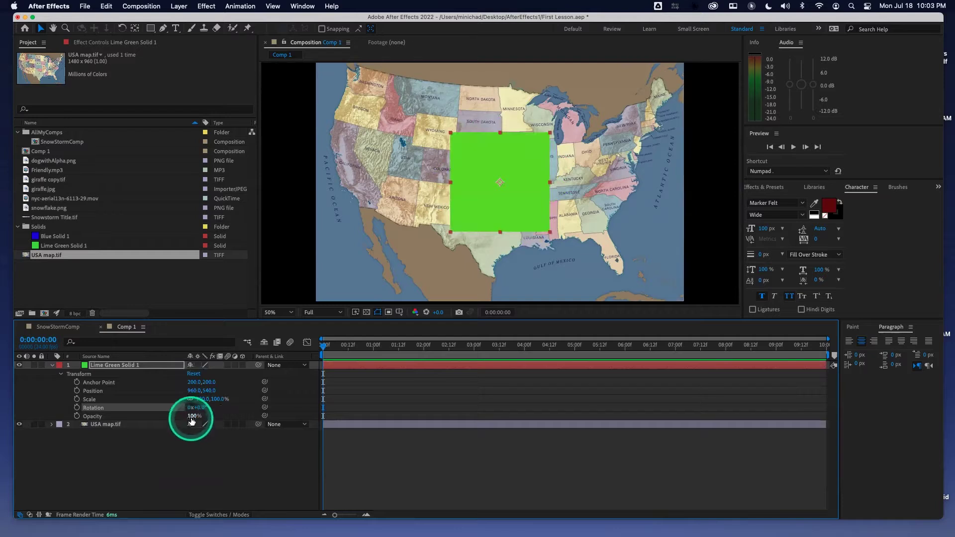
# Rotate the green solid to about 168°, and reset only its Rotation property
pyautogui.moveTo(198, 407); pyautogui.dragTo(260, 397)
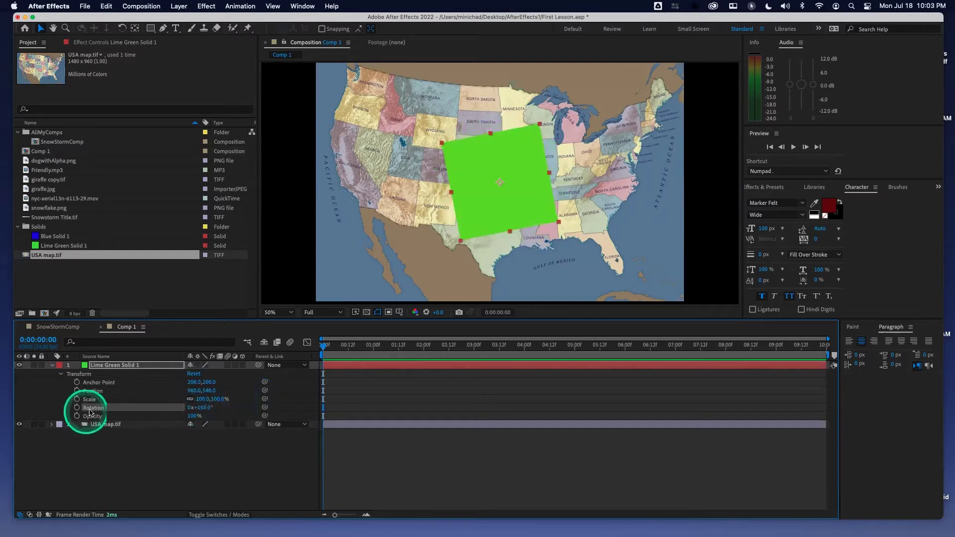
pyautogui.rightClick(91, 408)
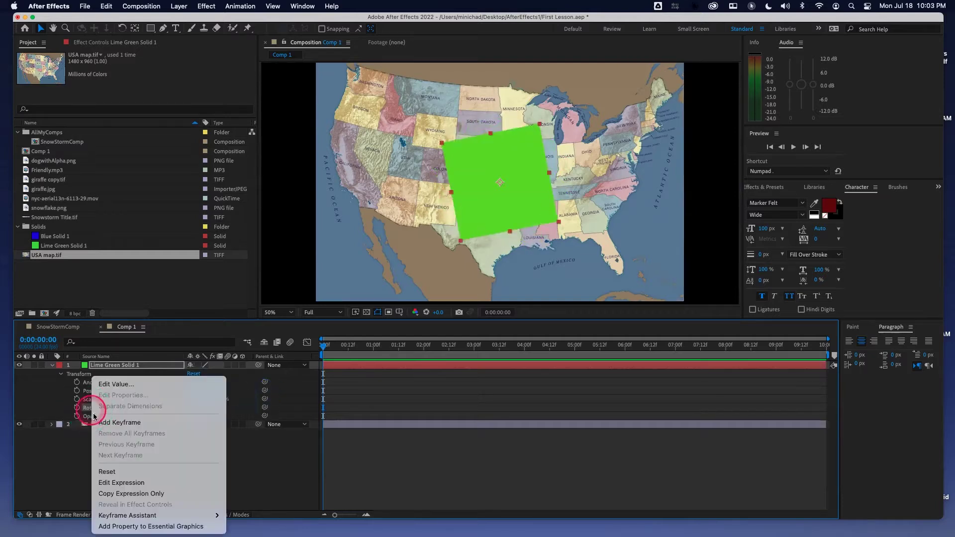
pyautogui.click(117, 473)
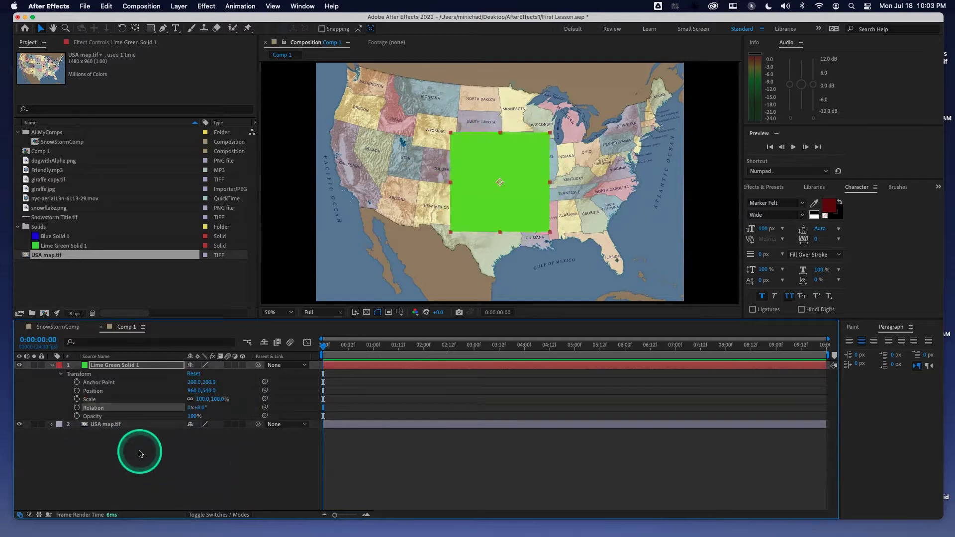
# Scale the green solid proportionally up to about 112% and down to 92%
pyautogui.click(93, 398)
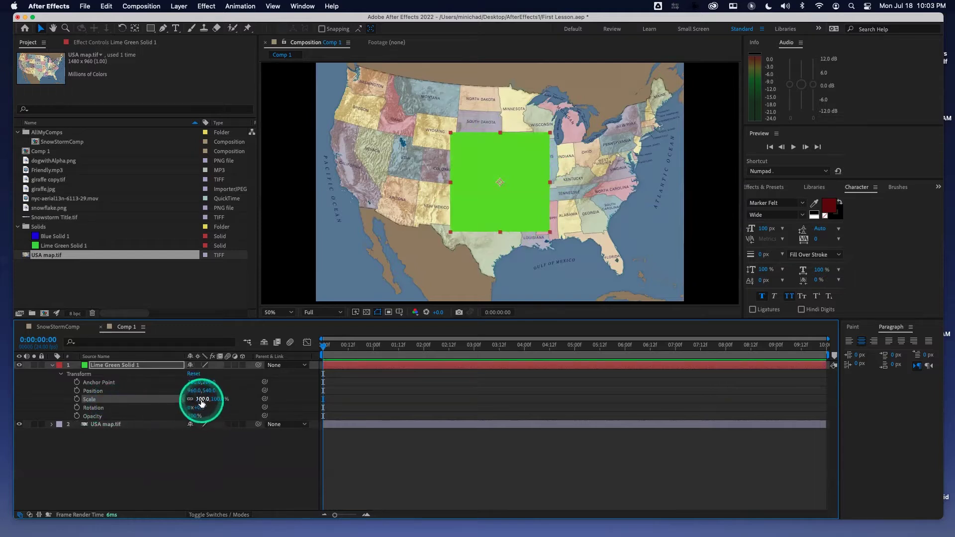
pyautogui.moveTo(203, 399)
pyautogui.mouseDown()
pyautogui.moveTo(248, 398)
pyautogui.moveTo(198, 405)
pyautogui.moveTo(214, 407)
pyautogui.mouseUp()
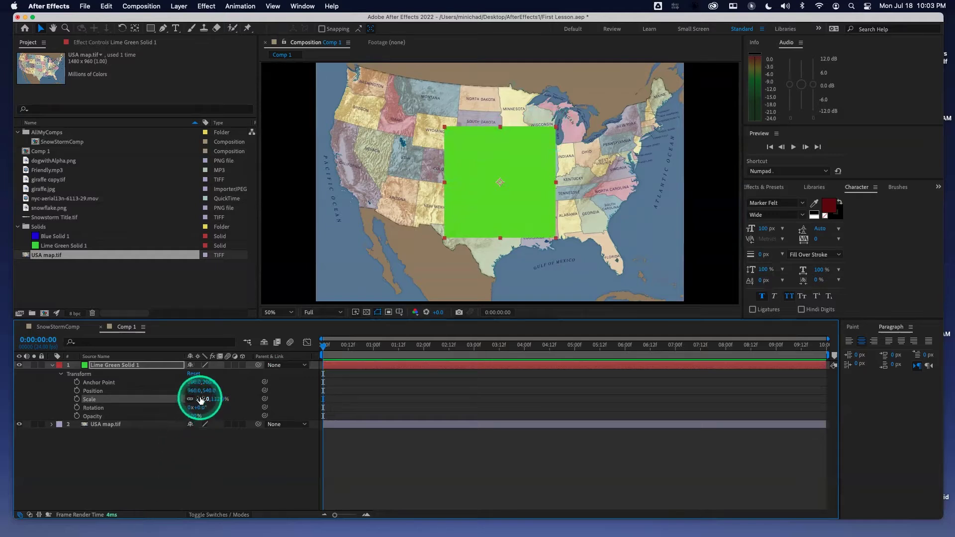
pyautogui.moveTo(201, 401)
pyautogui.mouseDown()
pyautogui.moveTo(228, 401)
pyautogui.moveTo(193, 401)
pyautogui.mouseUp()
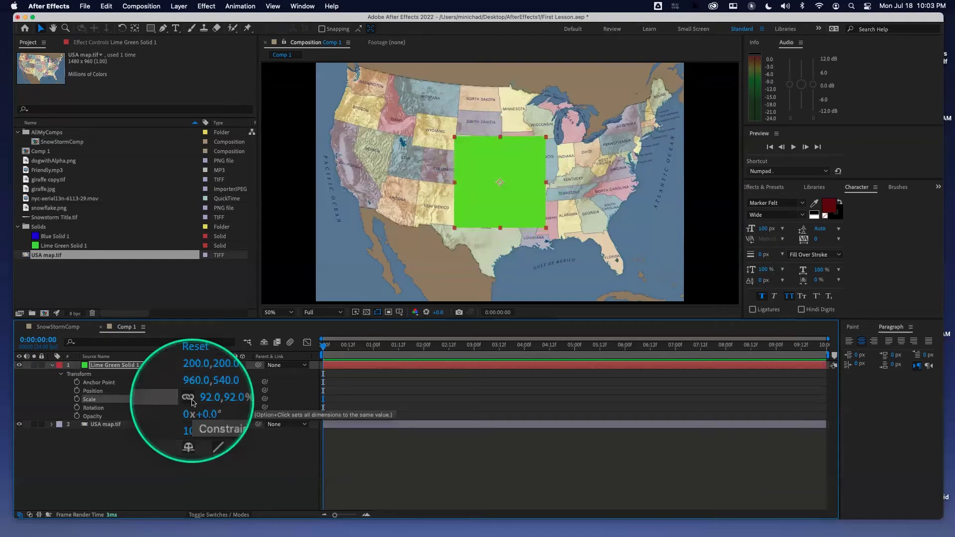
# Unconstrain the green solid's scale proportions to stretch it to about 159% wide and 89% high, and reset its Transform properties
pyautogui.click(192, 400)
pyautogui.moveTo(196, 398); pyautogui.dragTo(230, 395)
pyautogui.click(189, 399)
pyautogui.moveTo(204, 399)
pyautogui.mouseDown()
pyautogui.moveTo(239, 398)
pyautogui.moveTo(184, 399)
pyautogui.moveTo(200, 406)
pyautogui.mouseUp()
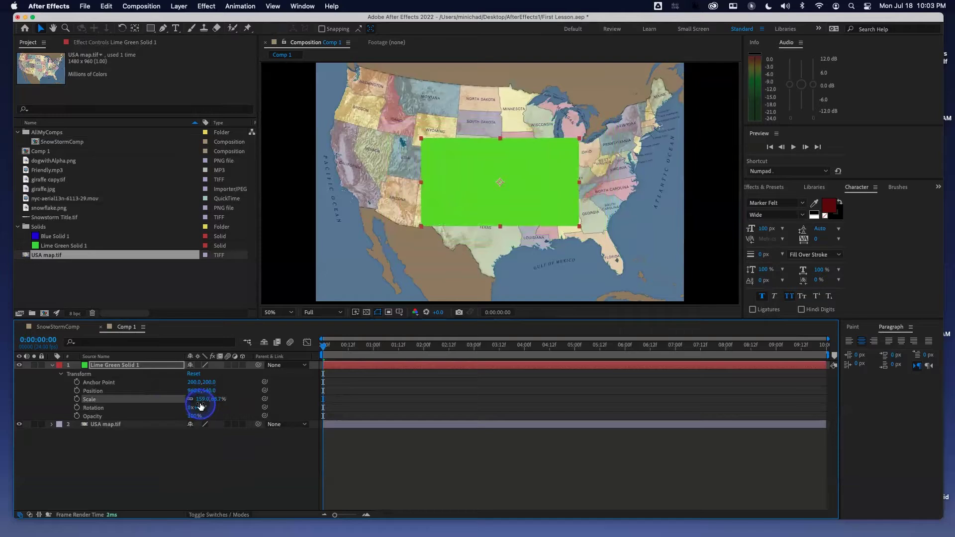
pyautogui.click(194, 374)
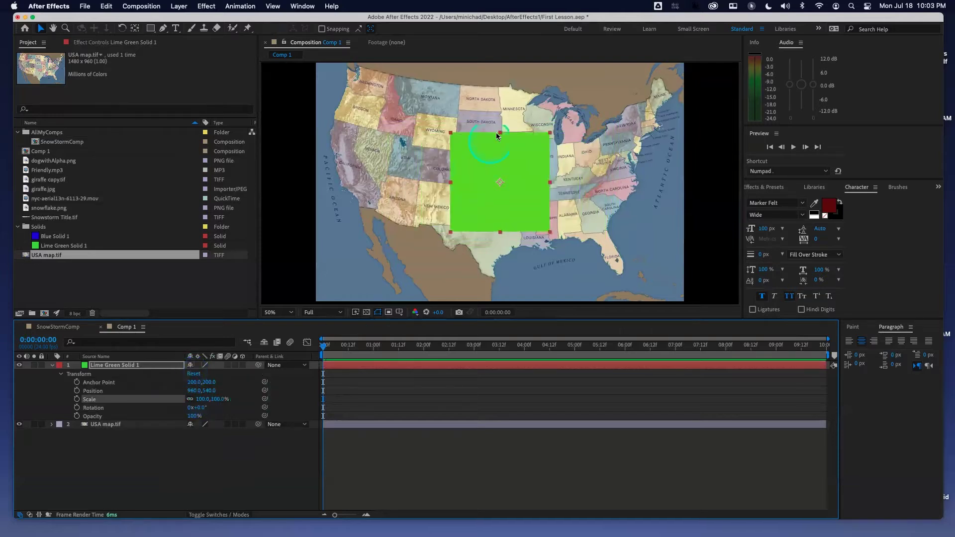
# Stretch the green solid by its corner in the composition view to about 235% by 45%, and reset its Transform properties
pyautogui.click(551, 135)
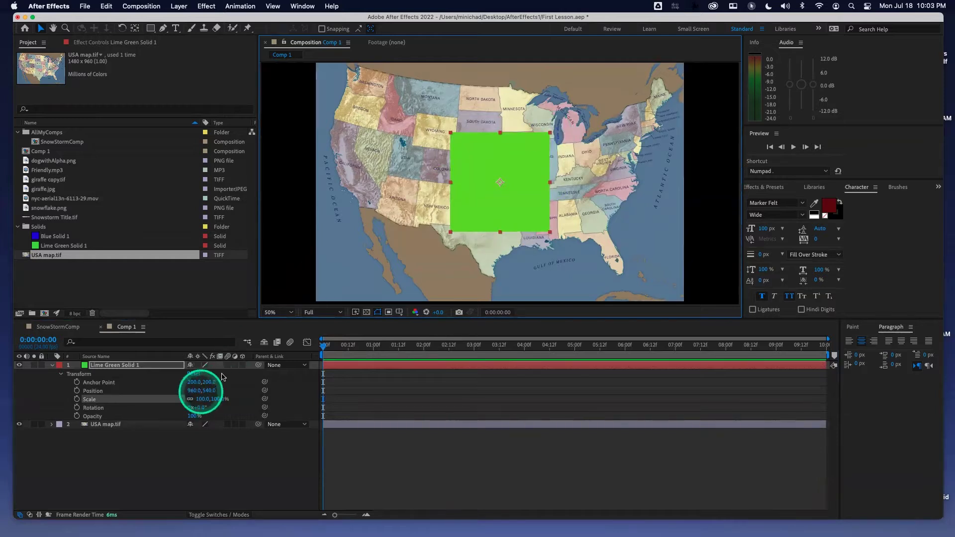
pyautogui.moveTo(551, 135); pyautogui.dragTo(618, 161)
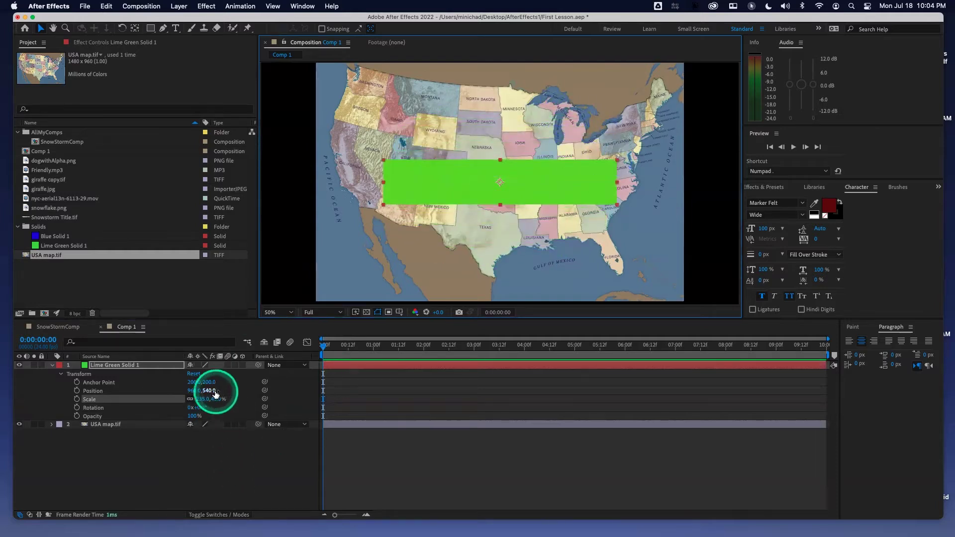
pyautogui.moveTo(204, 399)
pyautogui.mouseDown()
pyautogui.moveTo(219, 399)
pyautogui.moveTo(204, 399)
pyautogui.moveTo(200, 382)
pyautogui.mouseUp()
pyautogui.click(194, 373)
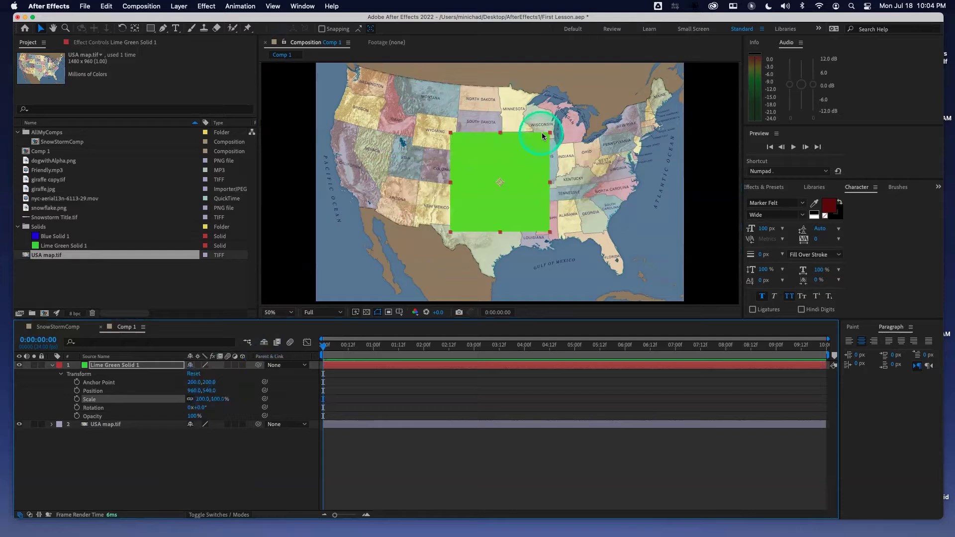
# Resize the green solid by its corner in the composition view, finishing proportionally at 70%, and reset its Transform properties
pyautogui.moveTo(550, 136); pyautogui.dragTo(547, 125)
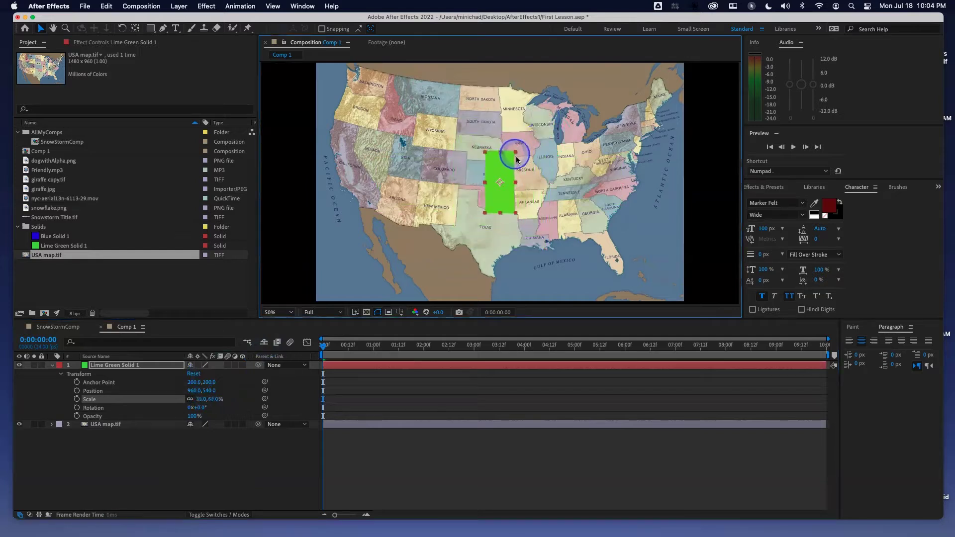
pyautogui.moveTo(517, 125)
pyautogui.mouseDown()
pyautogui.moveTo(523, 139)
pyautogui.moveTo(540, 113)
pyautogui.moveTo(511, 155)
pyautogui.moveTo(539, 132)
pyautogui.moveTo(521, 151)
pyautogui.moveTo(525, 132)
pyautogui.moveTo(508, 160)
pyautogui.moveTo(556, 141)
pyautogui.moveTo(543, 159)
pyautogui.moveTo(537, 144)
pyautogui.moveTo(501, 188)
pyautogui.moveTo(523, 140)
pyautogui.mouseUp()
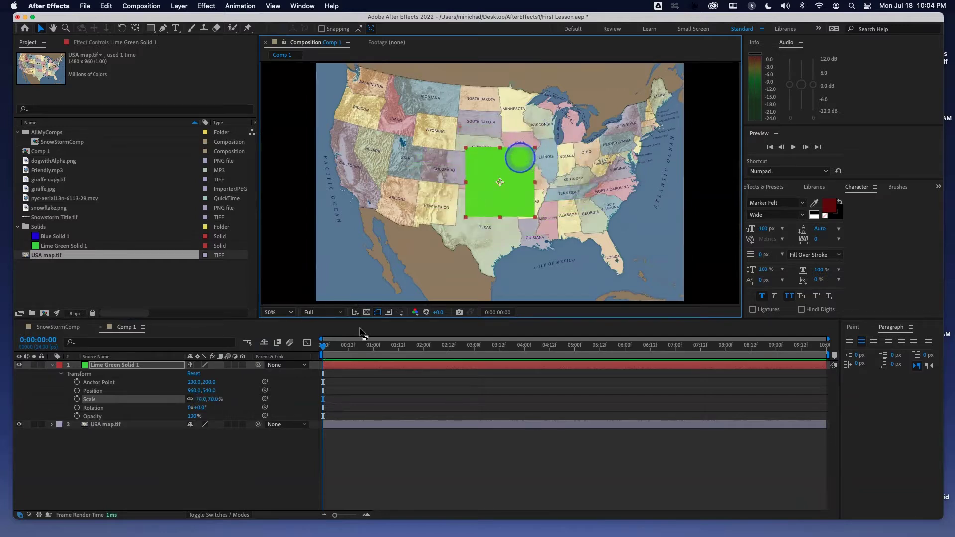
pyautogui.moveTo(216, 397); pyautogui.dragTo(207, 400)
pyautogui.click(195, 373)
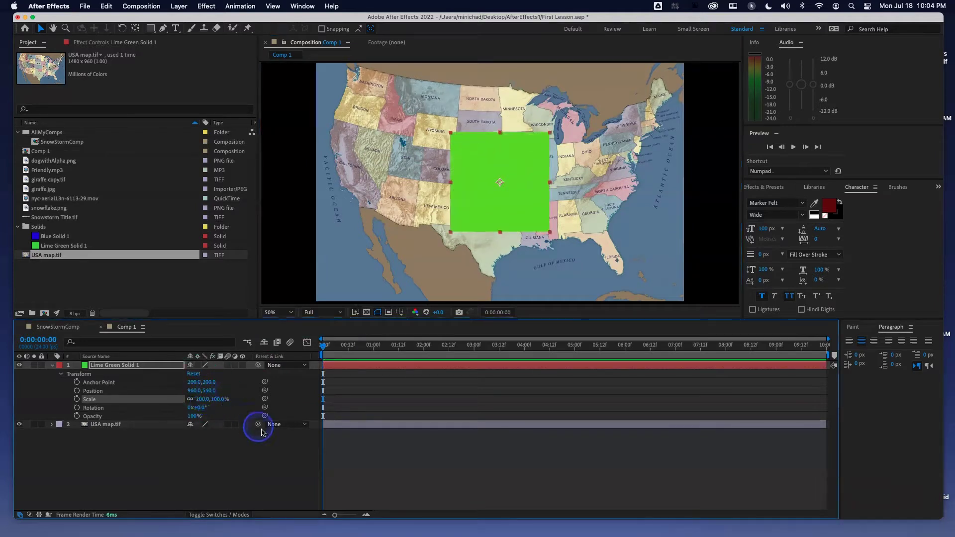
# Select the green solid's Position property and check Comp 1's frame dimensions in the project to interpret the coordinates
pyautogui.click(93, 391)
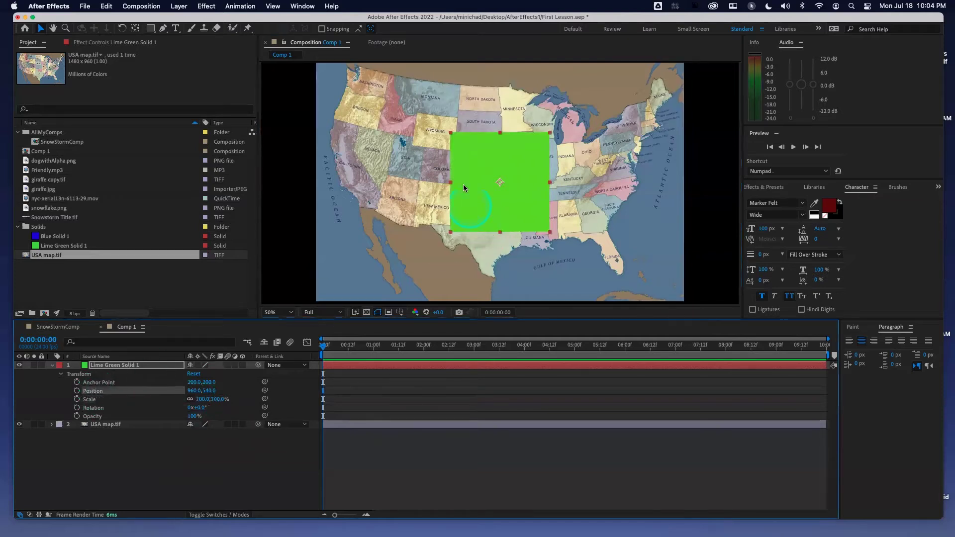
pyautogui.scroll(1, 455, 158)
pyautogui.scroll(-2, 455, 158)
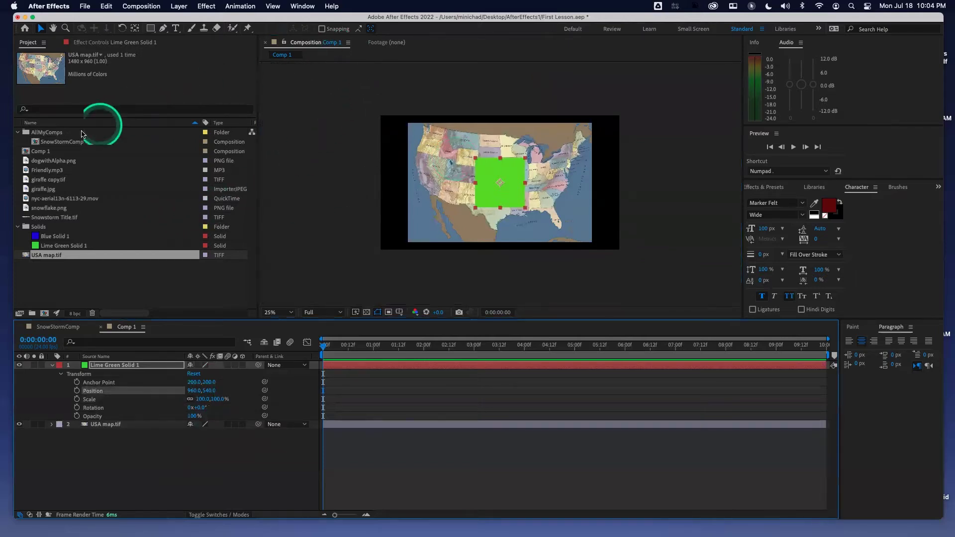
pyautogui.click(46, 154)
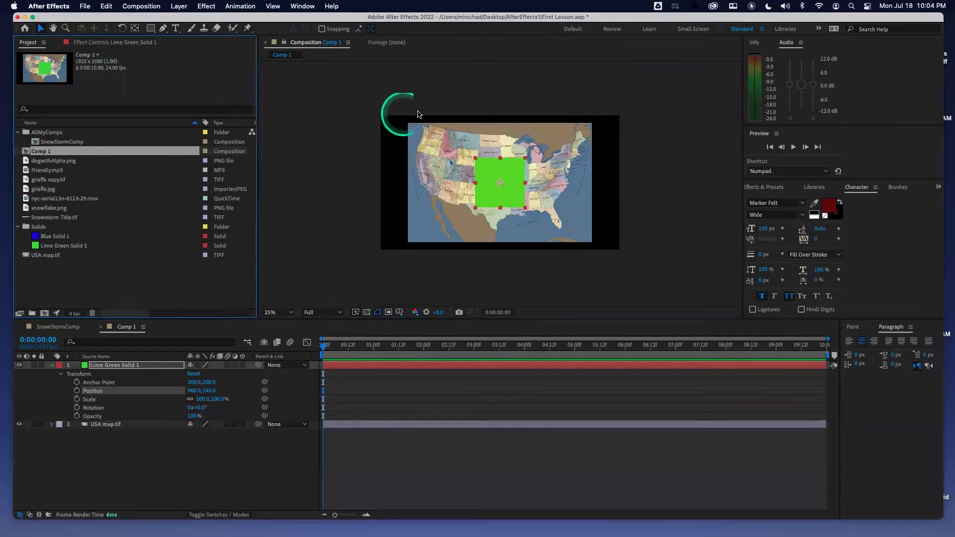
pyautogui.click(762, 55)
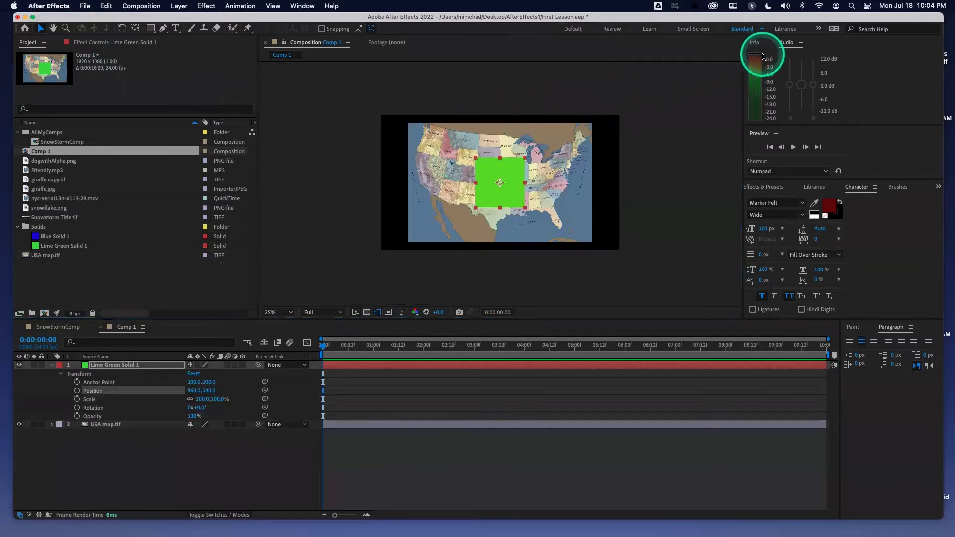
# With Zoom's annotation tools, label the composition's corners 0, 1920 and 1080 in red and draw green arrows along its upper and left edges
pyautogui.click(379, 111)
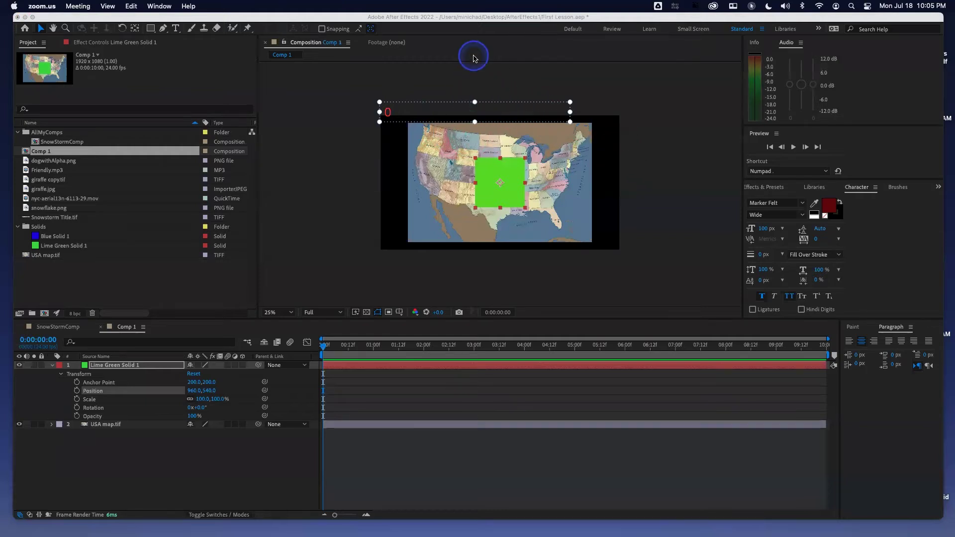
pyautogui.click(618, 121)
pyautogui.click(608, 107)
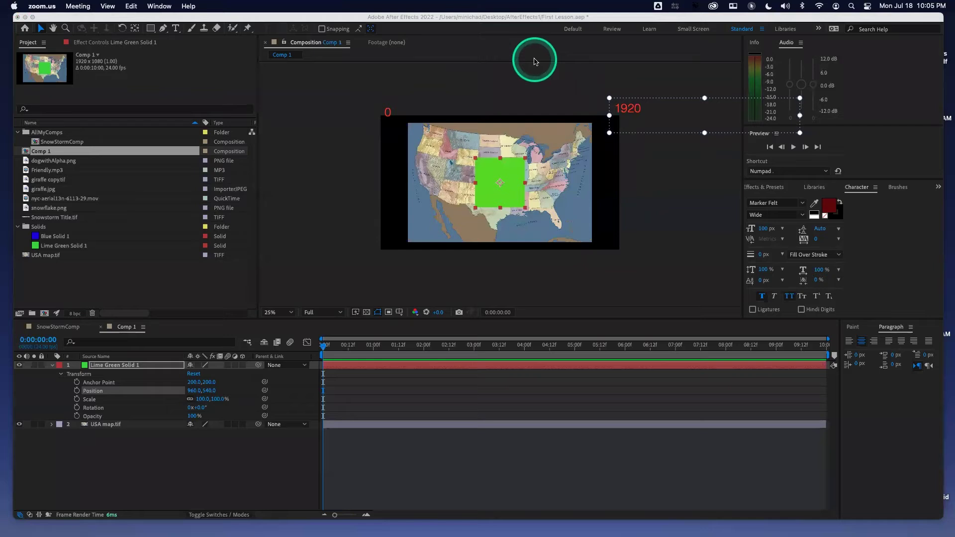
pyautogui.click(531, 111)
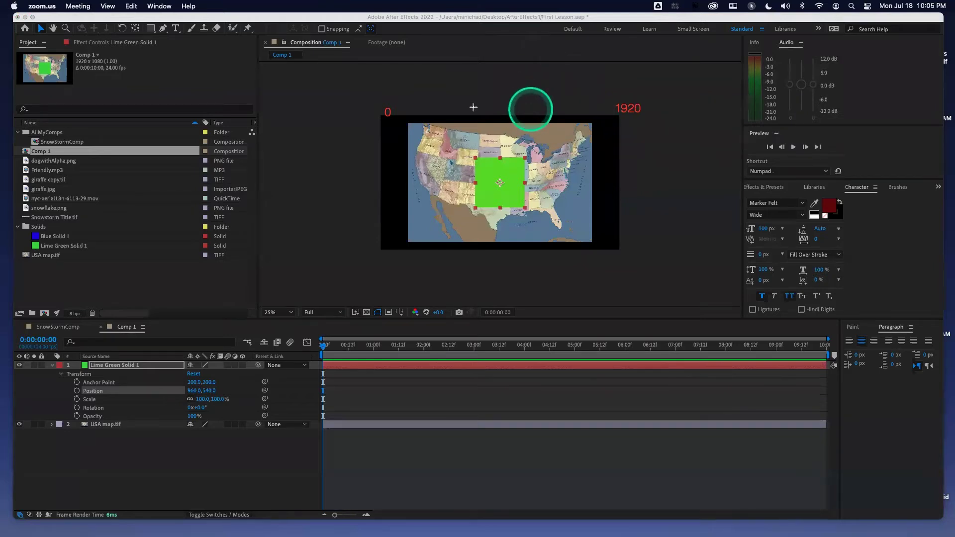
pyautogui.moveTo(454, 112); pyautogui.dragTo(610, 108)
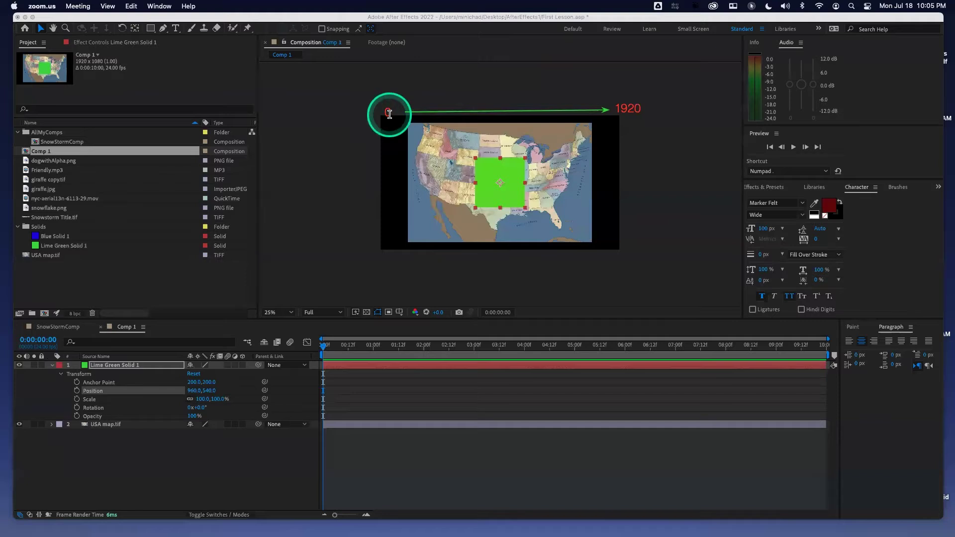
pyautogui.click(381, 239)
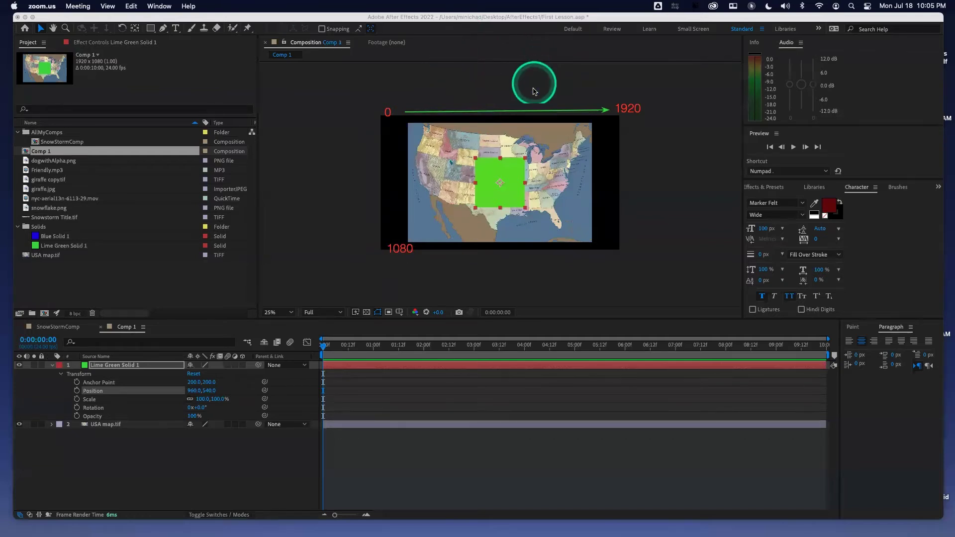
pyautogui.moveTo(381, 120); pyautogui.dragTo(383, 238)
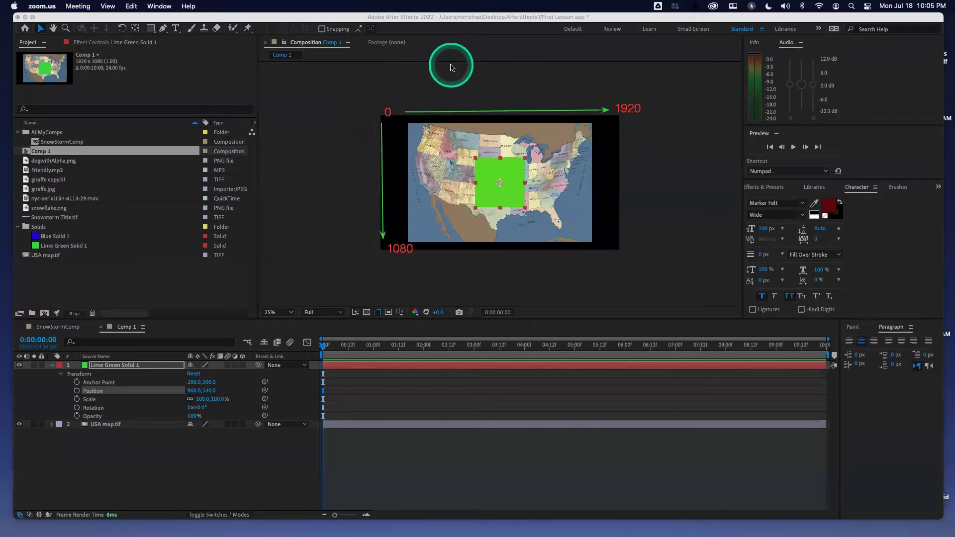
# Show the composition rulers and annotate the frame's horizontal midpoint as 960 and its vertical midpoint as 540
pyautogui.click(298, 106)
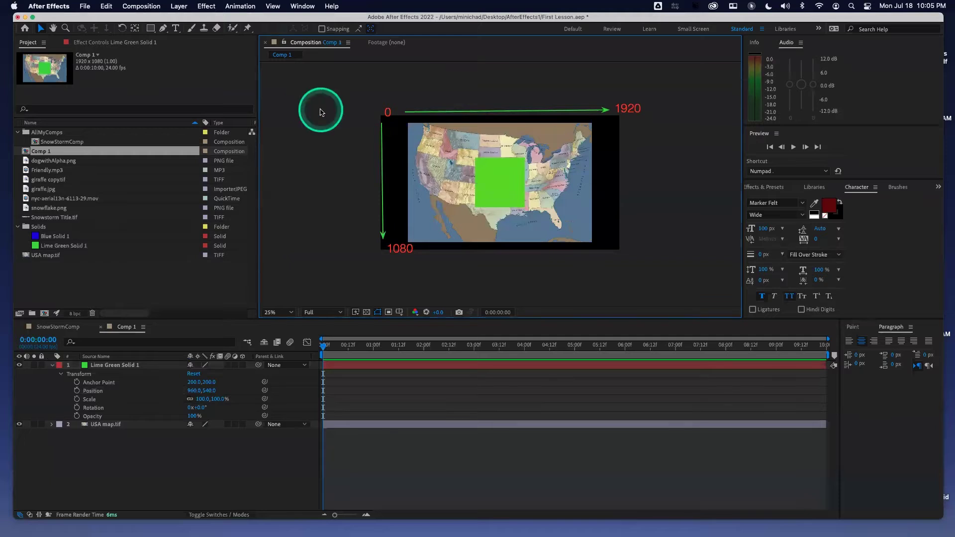
pyautogui.press('super+r')
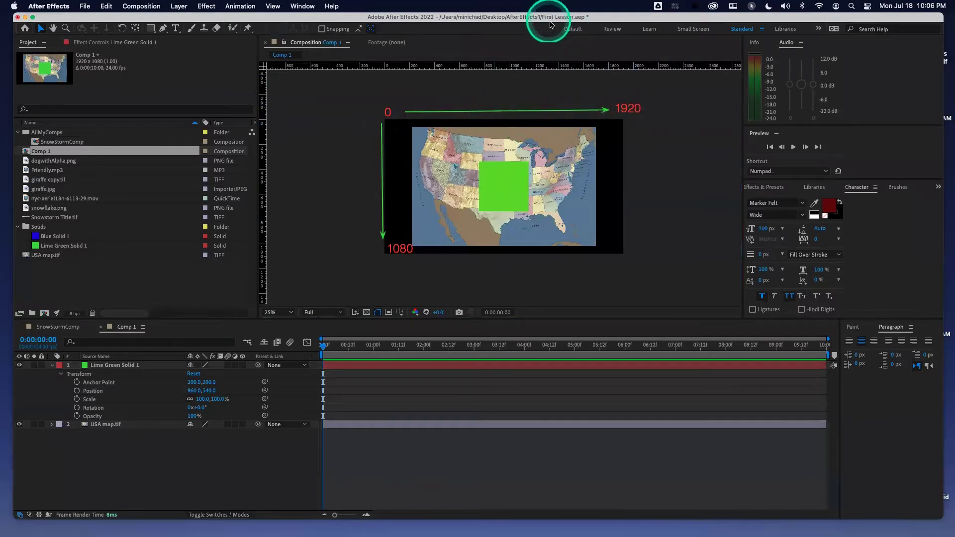
pyautogui.click(509, 77)
pyautogui.click(493, 102)
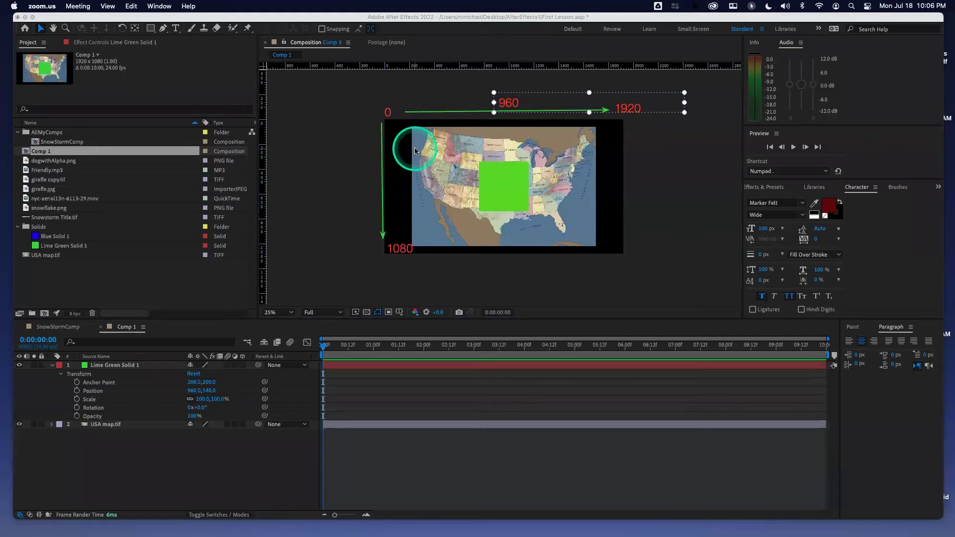
pyautogui.click(378, 180)
pyautogui.click(374, 180)
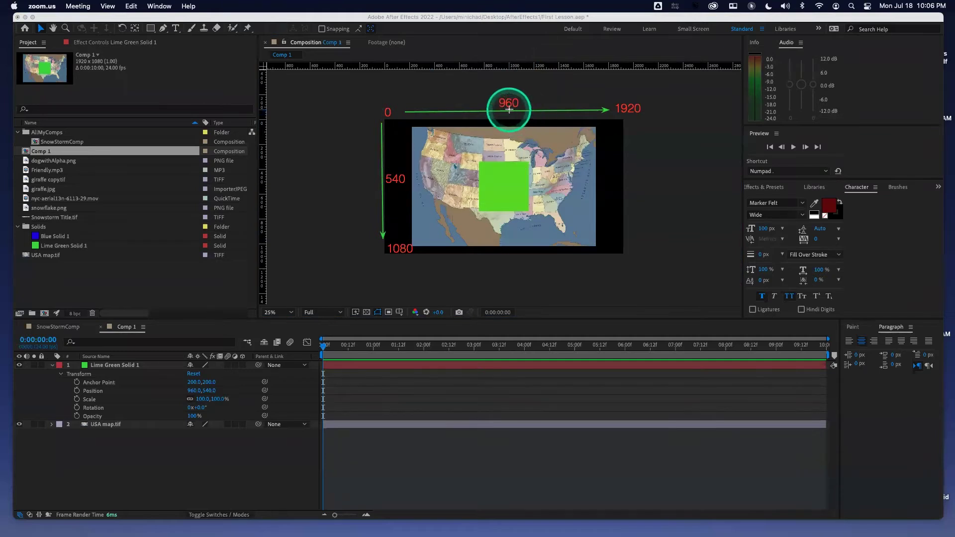
# Draw green annotation lines from the 960 and 540 labels to the green solid's center, and hide the composition rulers
pyautogui.moveTo(505, 109); pyautogui.dragTo(505, 184)
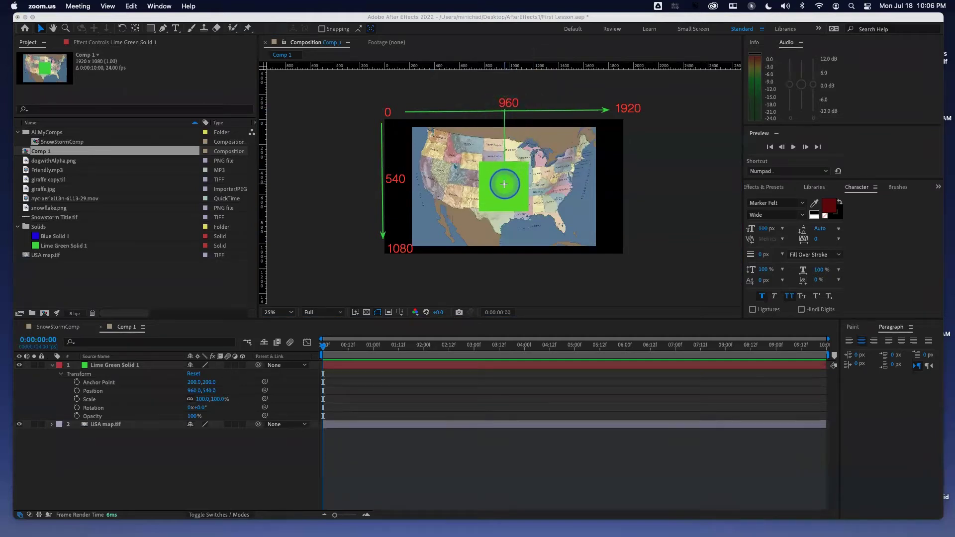
pyautogui.moveTo(386, 180); pyautogui.dragTo(503, 182)
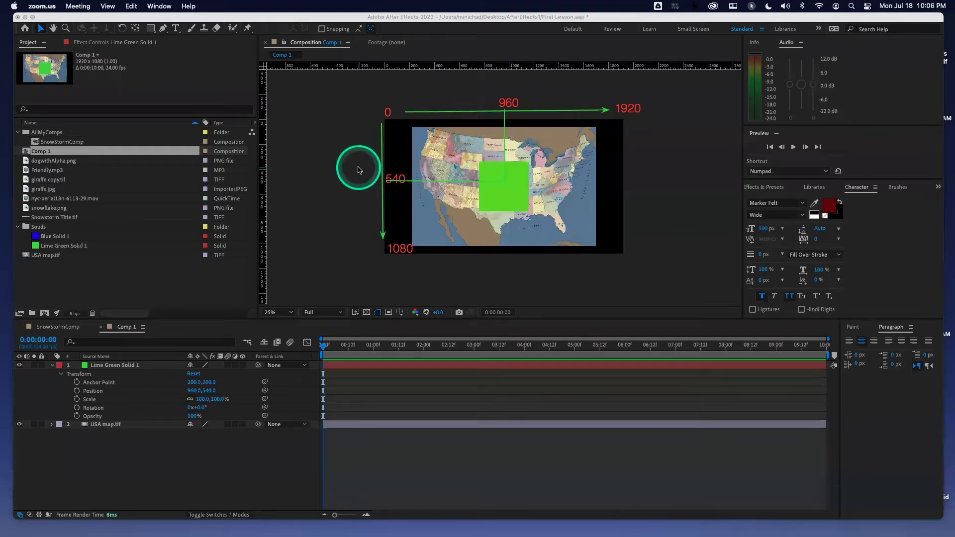
pyautogui.click(353, 127)
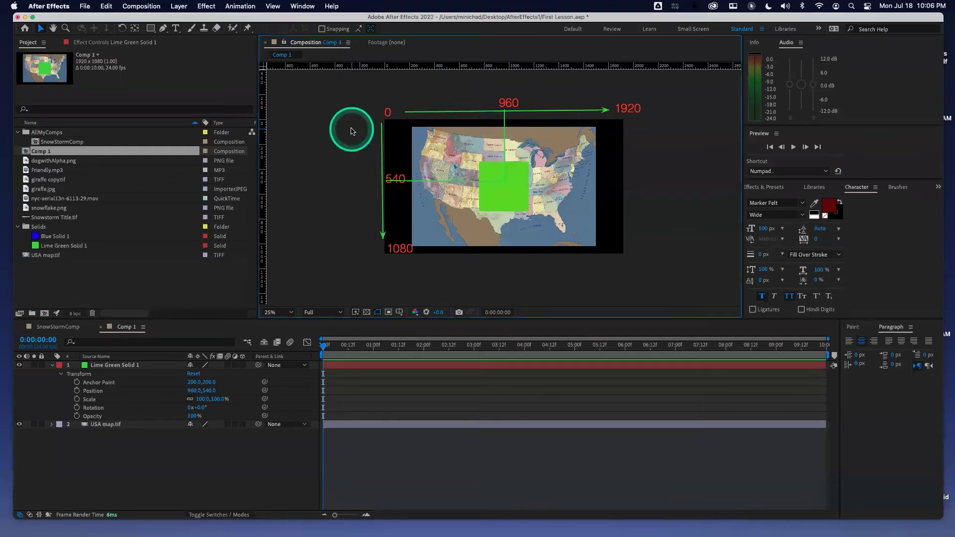
pyautogui.press('super+r')
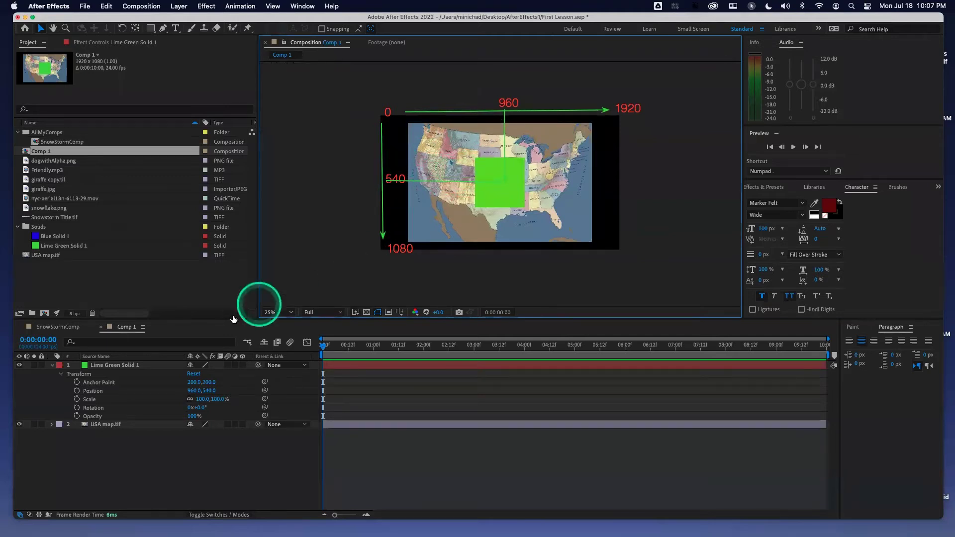
# Set the Lime Green Solid 1 layer's Position to 0, 0, at the composition's upper-left corner
pyautogui.click(130, 365)
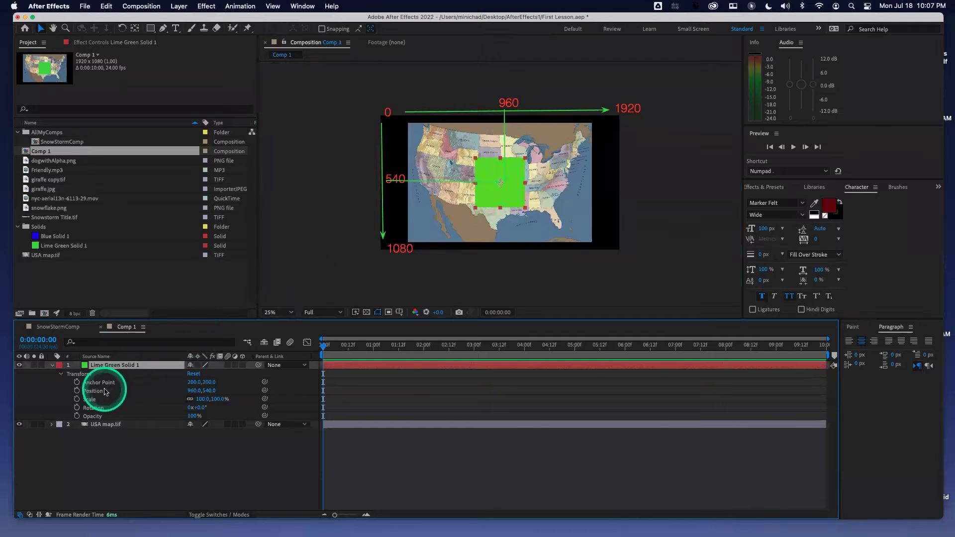
pyautogui.click(122, 389)
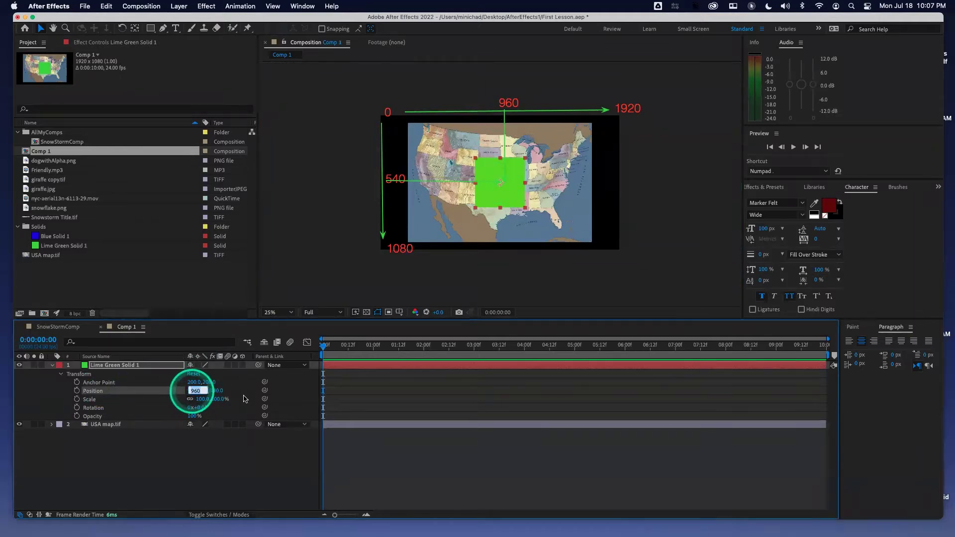
pyautogui.press('Tab')
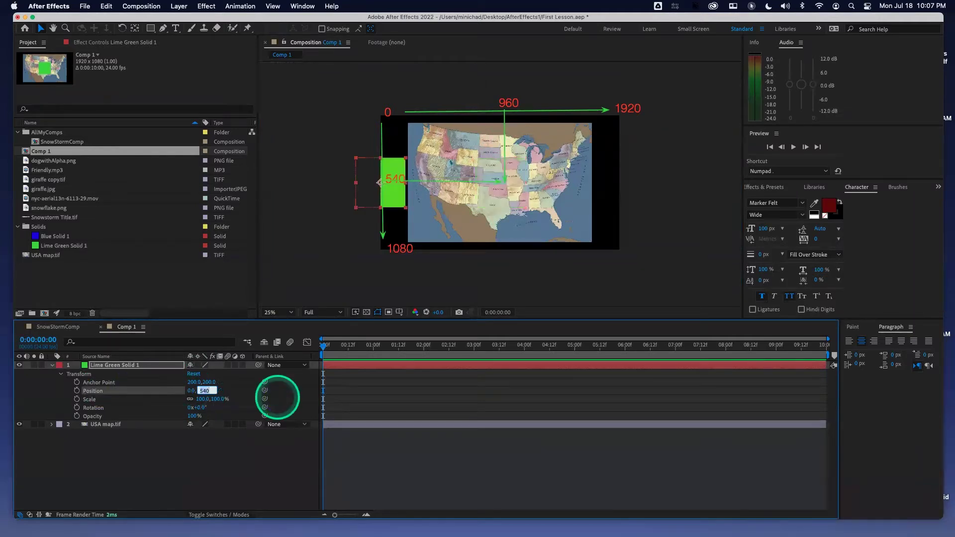
pyautogui.press('Return')
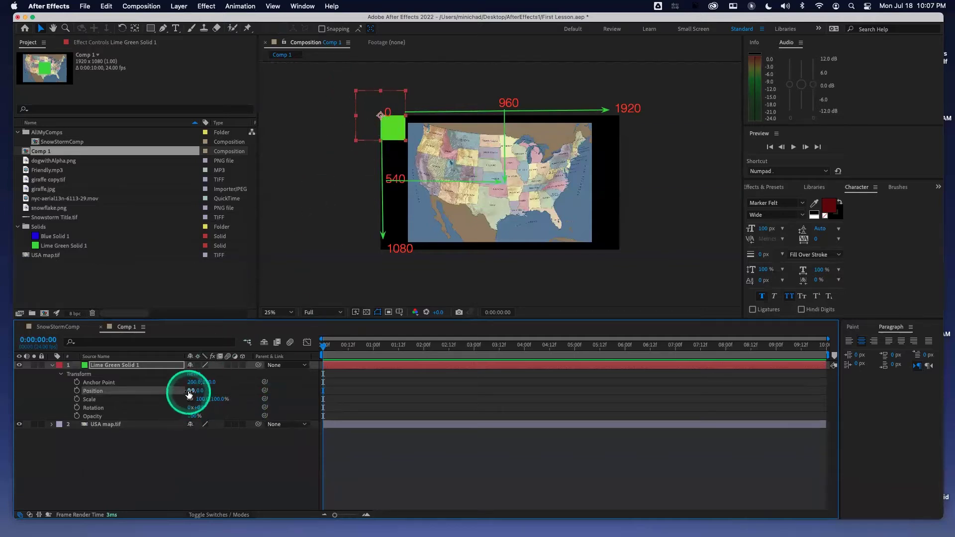
# Set the green solid's Position to 1920, 1080, at the composition's lower-right corner
pyautogui.click(191, 390)
pyautogui.write('19')
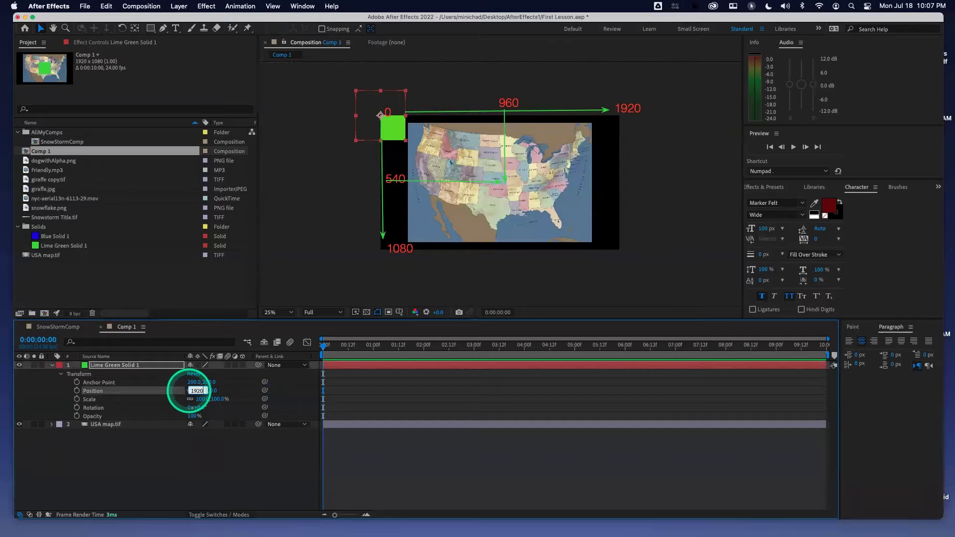
pyautogui.write('20')
pyautogui.press('Tab')
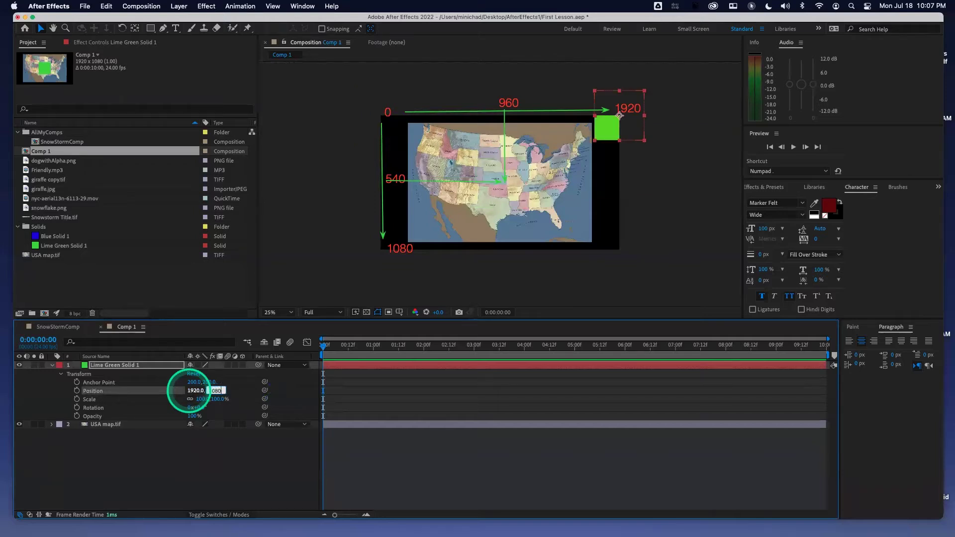
pyautogui.press('Return')
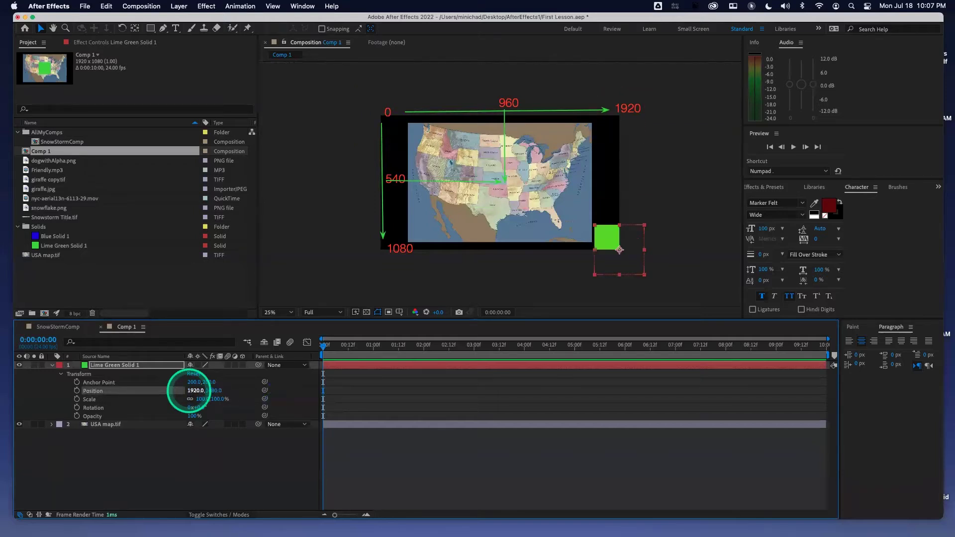
# Set the green solid's horizontal Position to 0 to place it at the composition's lower-left corner
pyautogui.click(195, 390)
pyautogui.write('0')
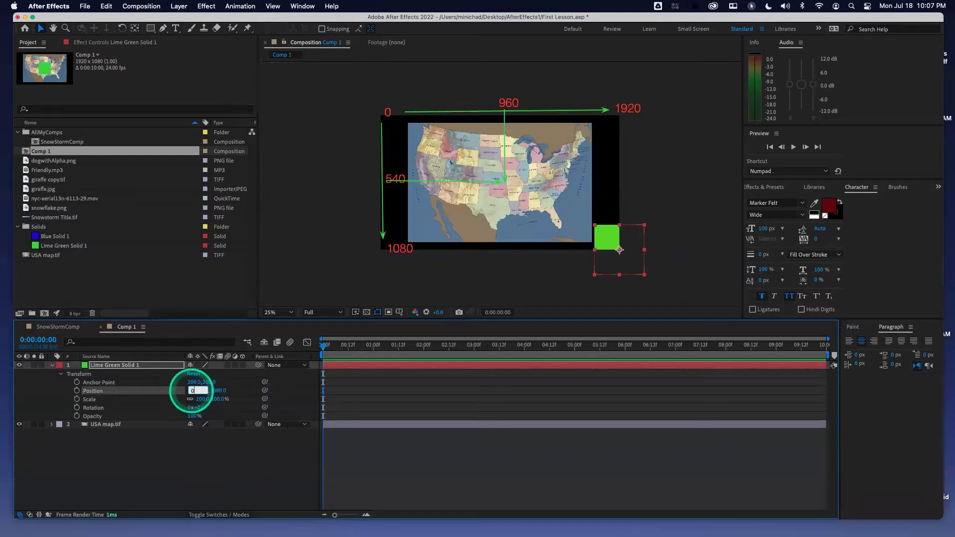
pyautogui.press('Return')
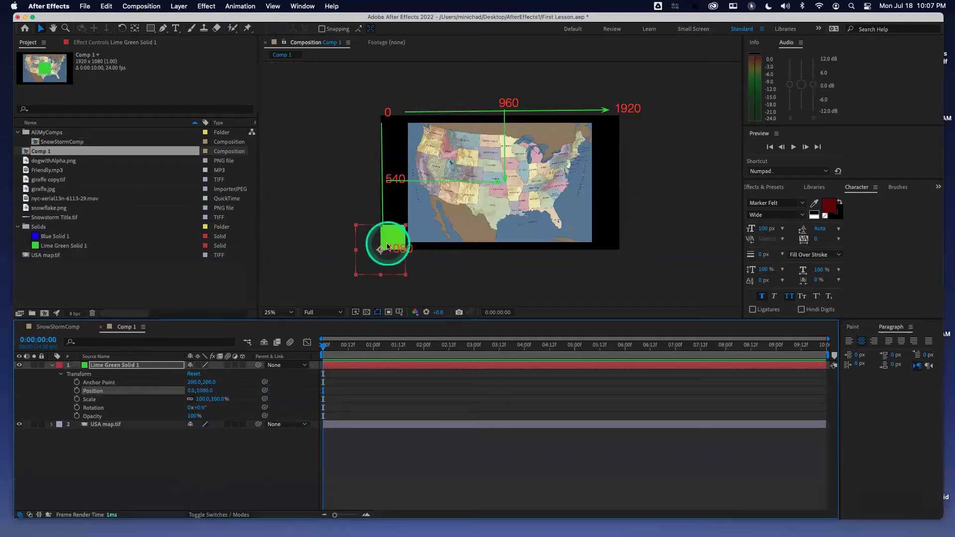
# Move the green solid freely in the composition view to about 1388, 444, and reset its Transform properties
pyautogui.moveTo(386, 229); pyautogui.dragTo(560, 154)
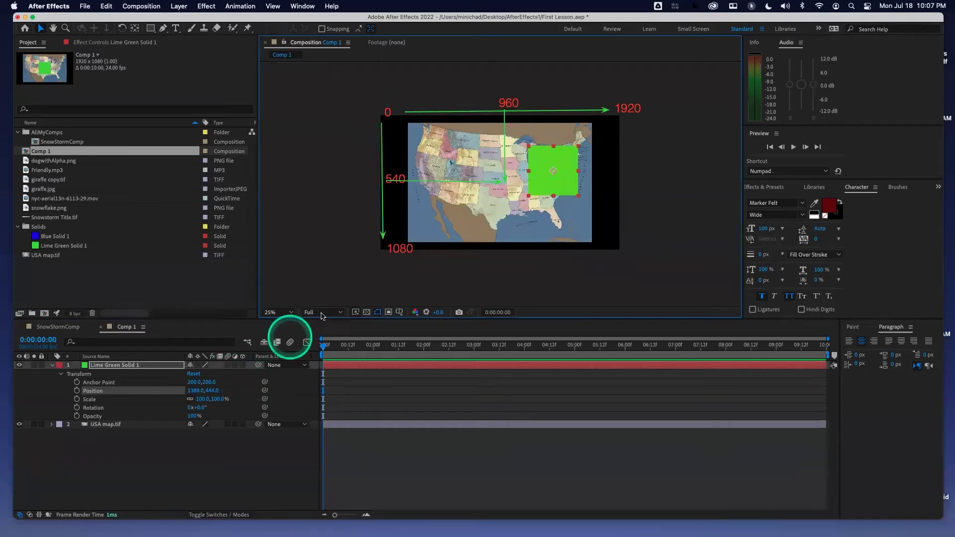
pyautogui.click(198, 377)
pyautogui.click(198, 374)
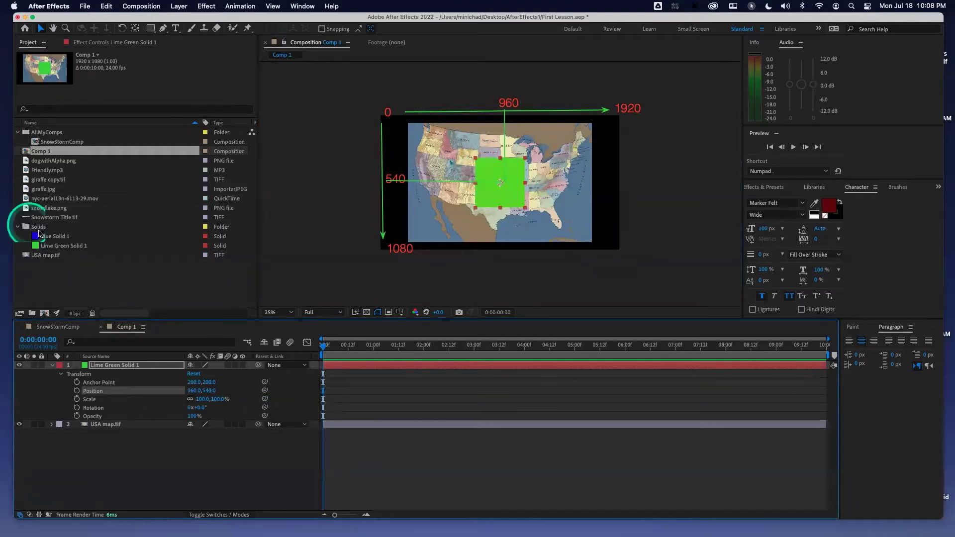
# Check the Lime Green Solid 1 footage's dimensions in the project and mark the solid's upper-left corner with a red Zoom annotation
pyautogui.click(55, 245)
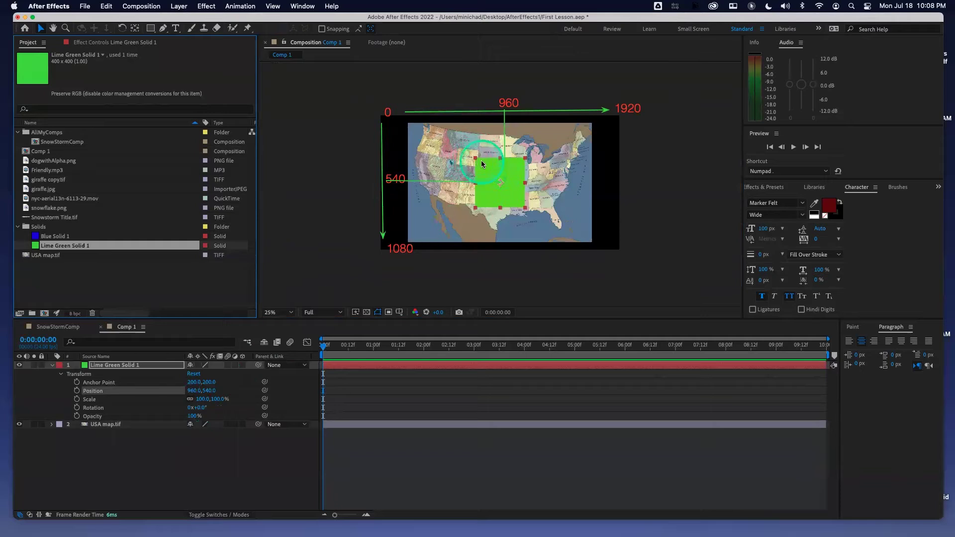
pyautogui.click(542, 65)
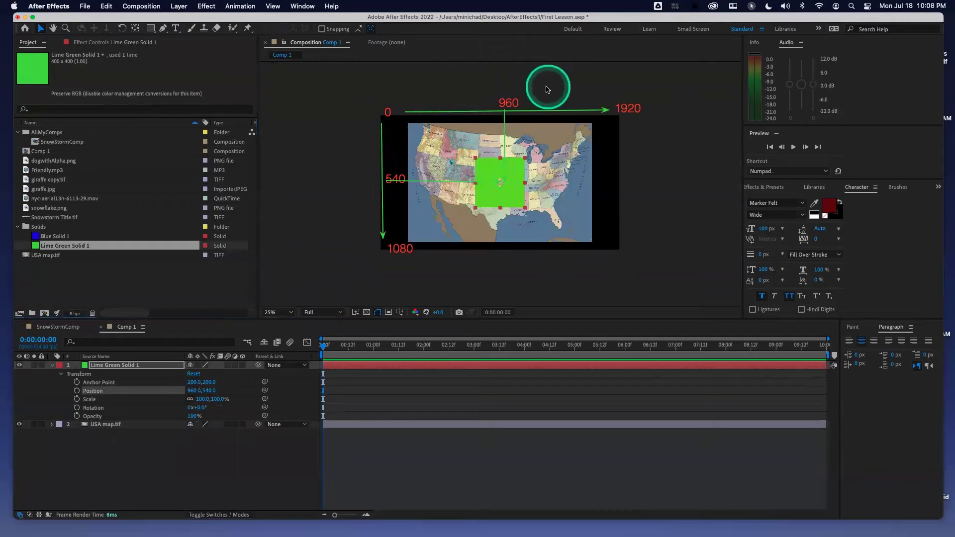
pyautogui.click(591, 82)
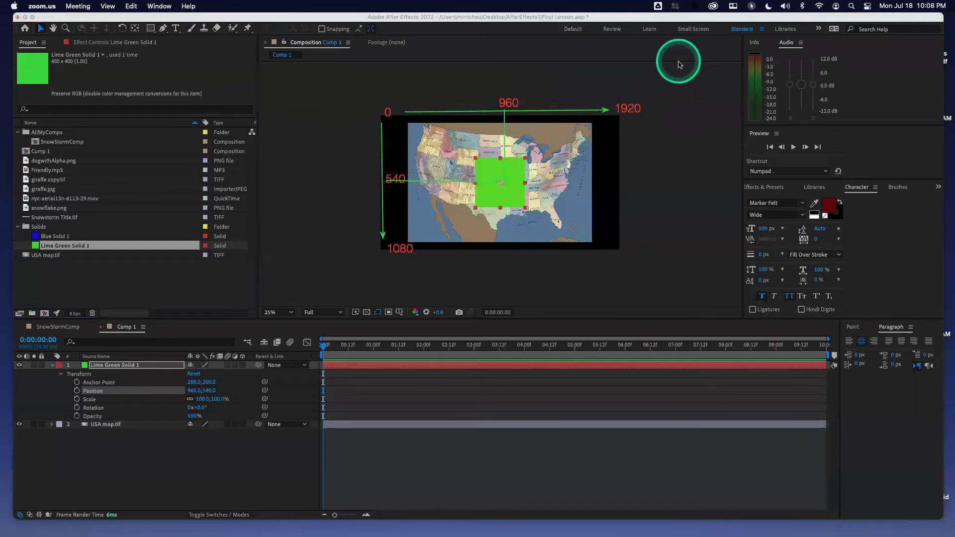
pyautogui.click(477, 157)
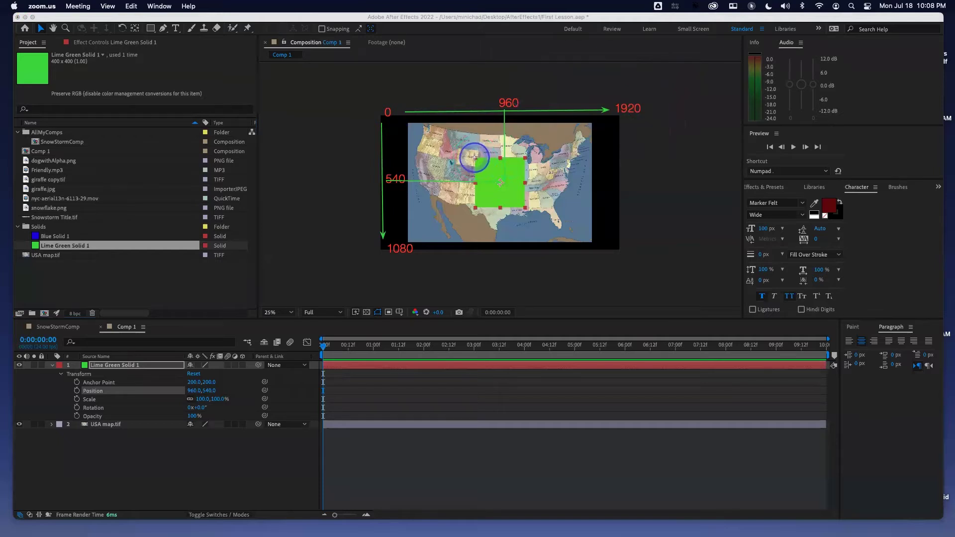
pyautogui.click(476, 157)
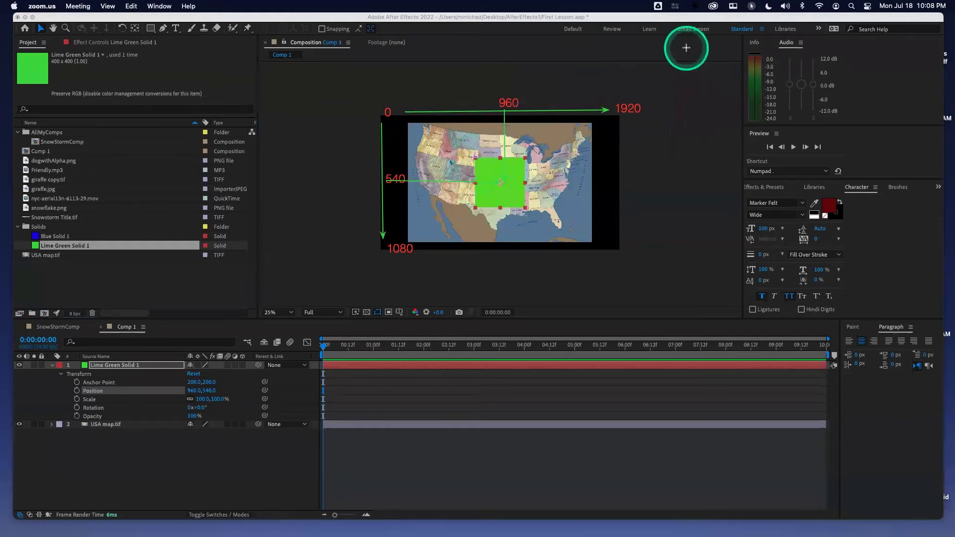
pyautogui.click(677, 72)
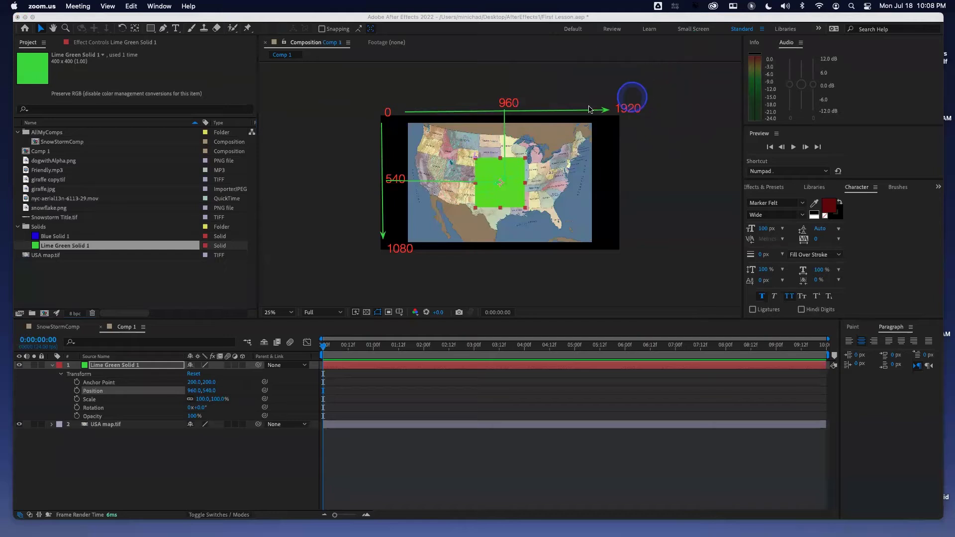
pyautogui.click(476, 158)
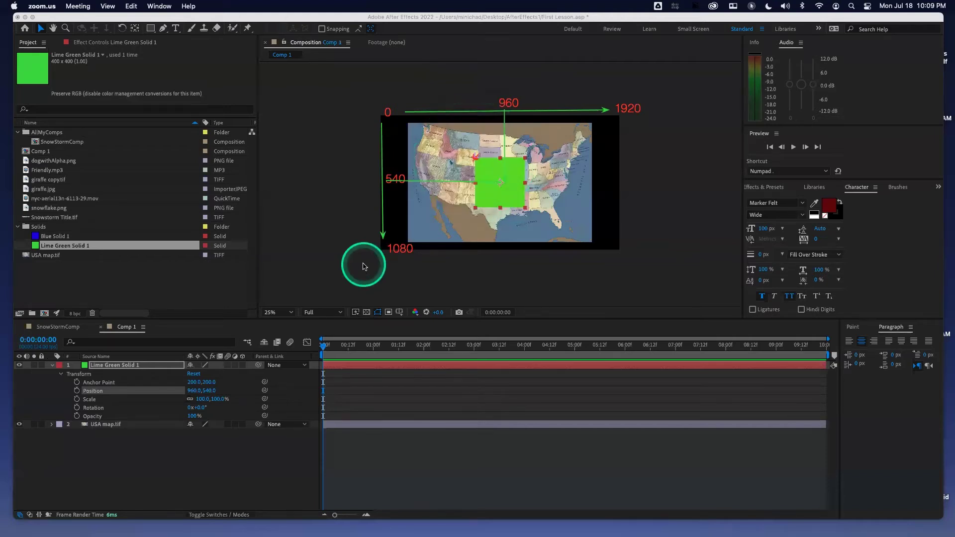
# Set the green solid's Position to 760, 340 so its centre lands on the red mark, and reset its Transform properties
pyautogui.click(193, 391)
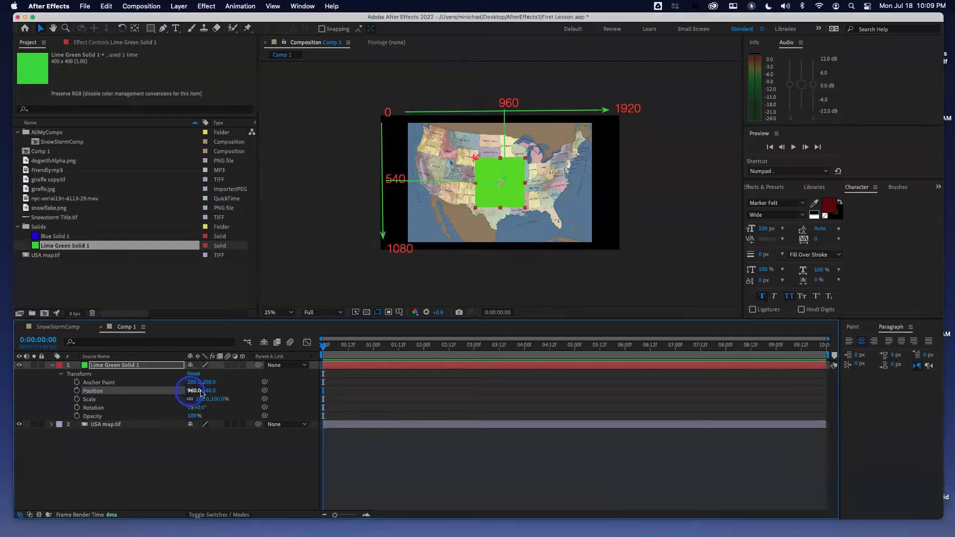
pyautogui.click(197, 392)
pyautogui.write('760')
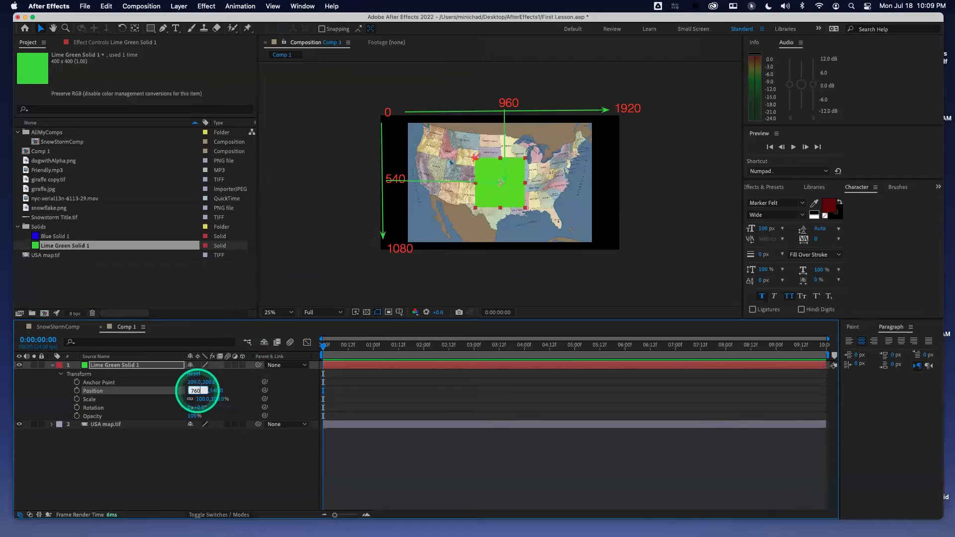
pyautogui.press('Tab')
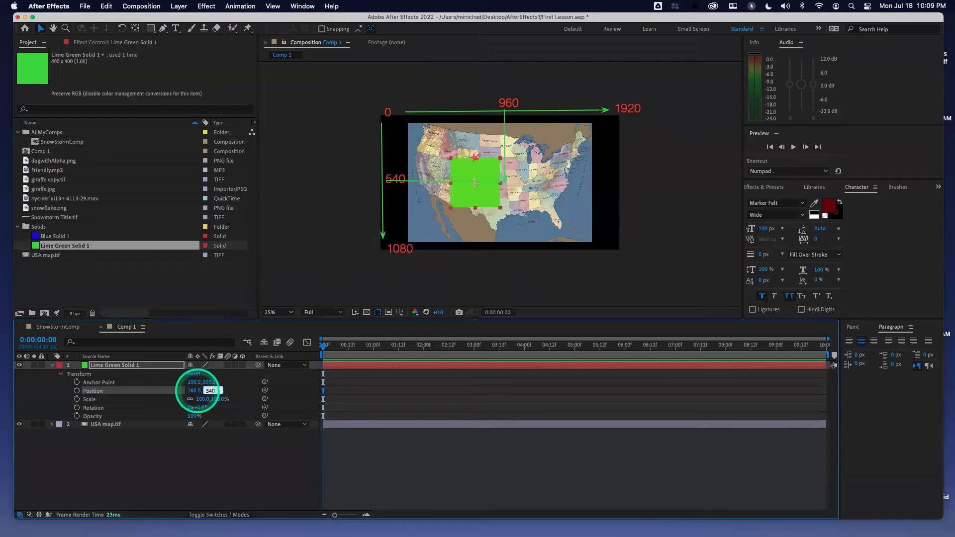
pyautogui.write('340')
pyautogui.press('Return')
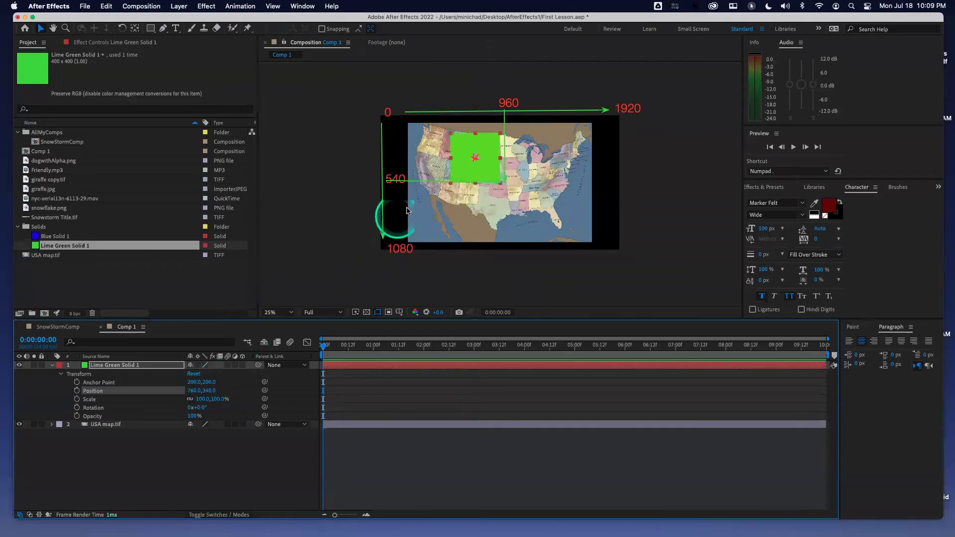
pyautogui.click(195, 375)
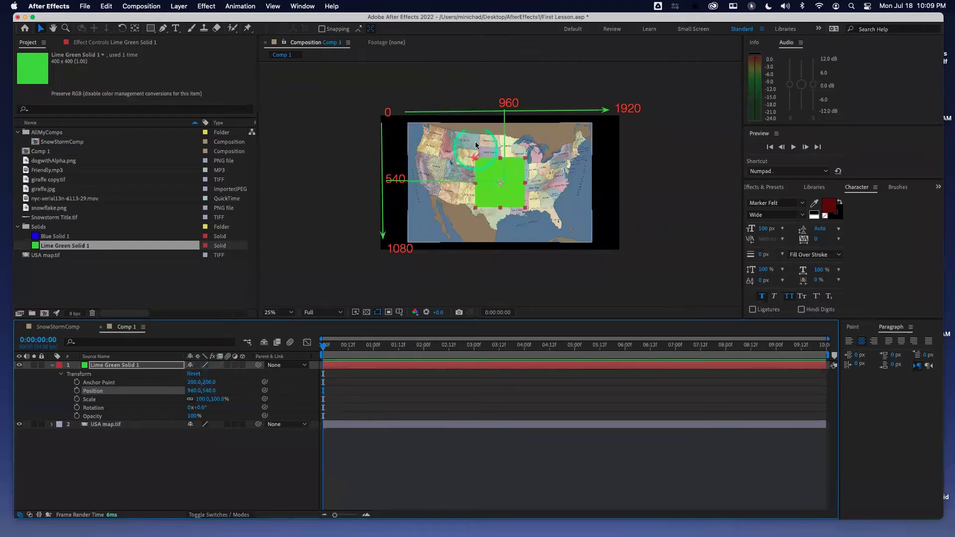
# Show the rulers in the composition view and select the green solid's Anchor Point property to locate its anchor point
pyautogui.press('super+r')
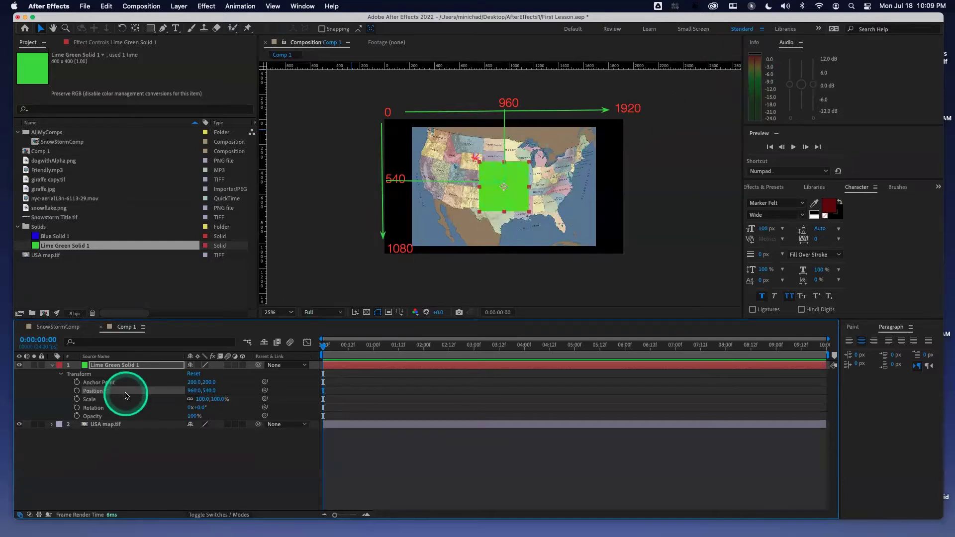
pyautogui.click(107, 384)
pyautogui.click(107, 384)
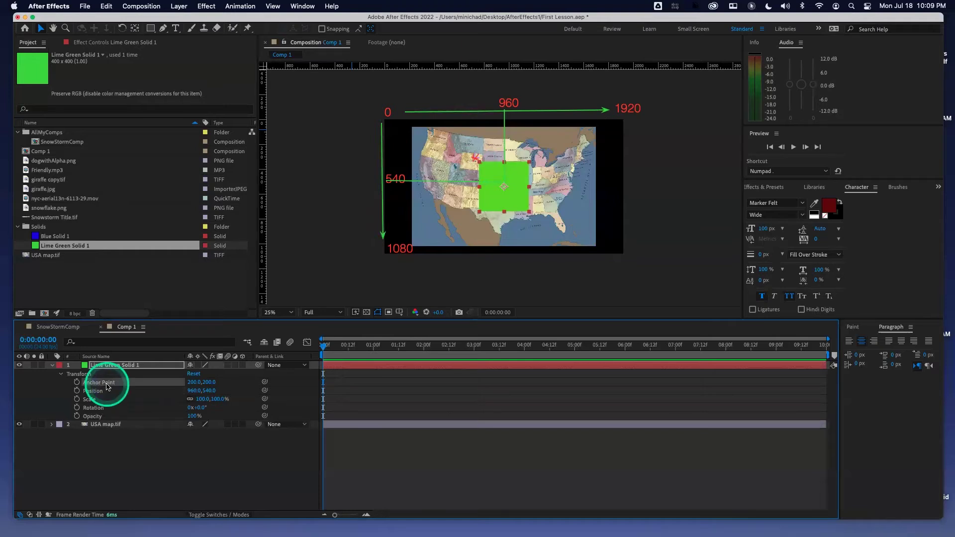
pyautogui.click(504, 188)
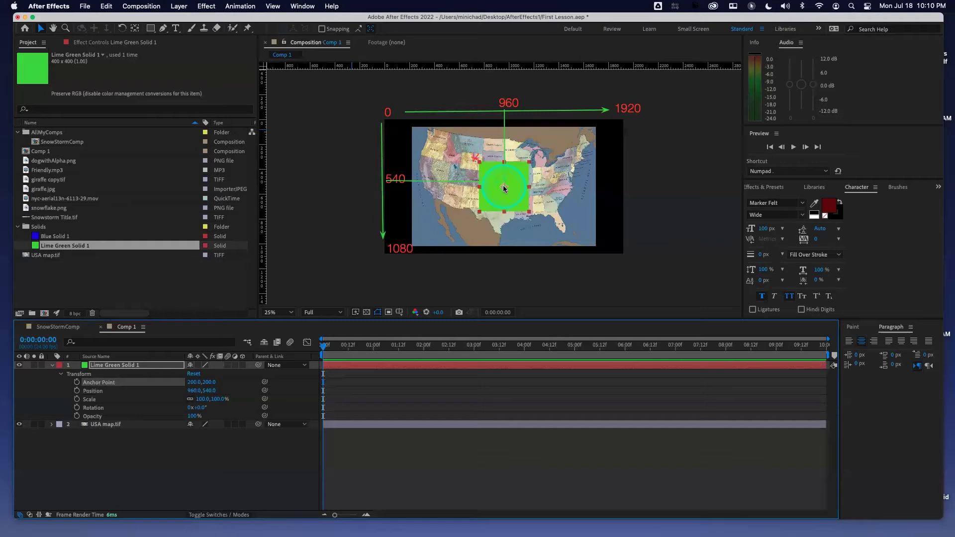
# Set the green solid's Position to 0, 0 to put its anchor point on the composition's upper-left corner
pyautogui.click(195, 391)
pyautogui.write('0')
pyautogui.press('Tab')
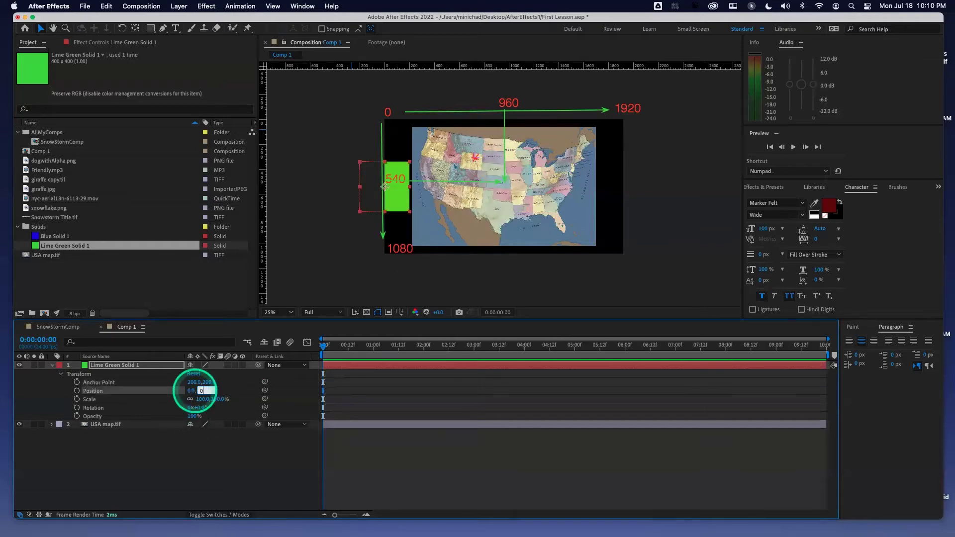
pyautogui.press('Tab')
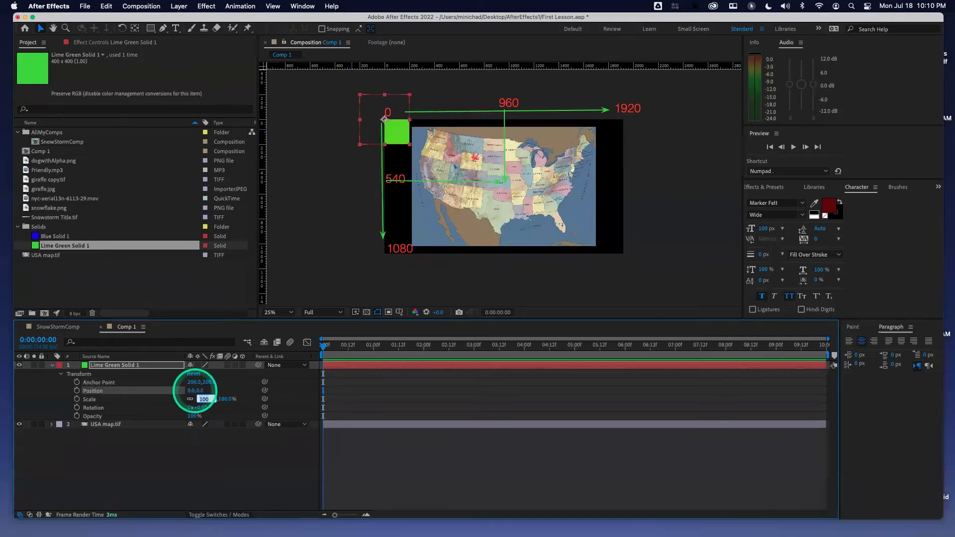
# Set the green solid's Position to 1920, 1080 to place its anchor point on the composition's lower-right corner, and reset its Transform properties
pyautogui.click(190, 392)
pyautogui.write('1920')
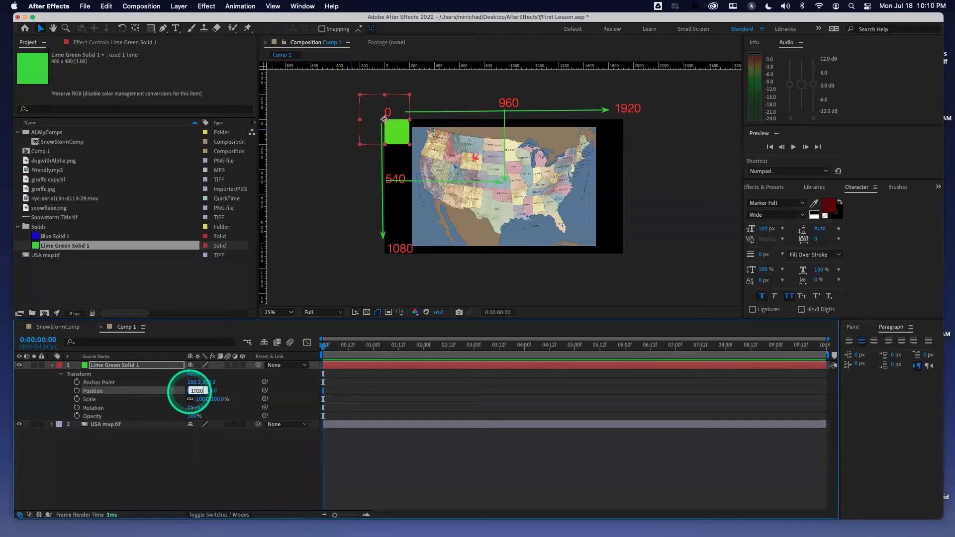
pyautogui.press('Tab')
pyautogui.write('1080')
pyautogui.press('Return')
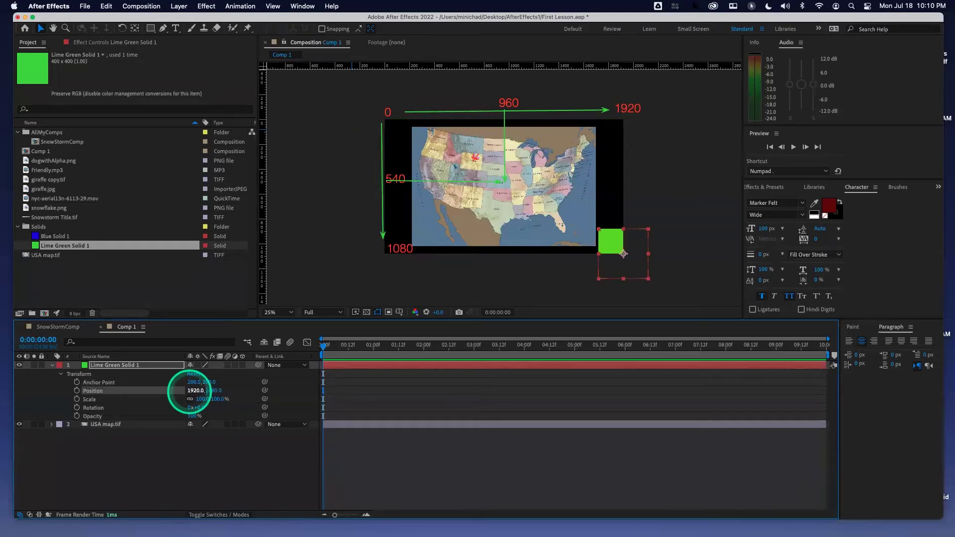
pyautogui.click(625, 255)
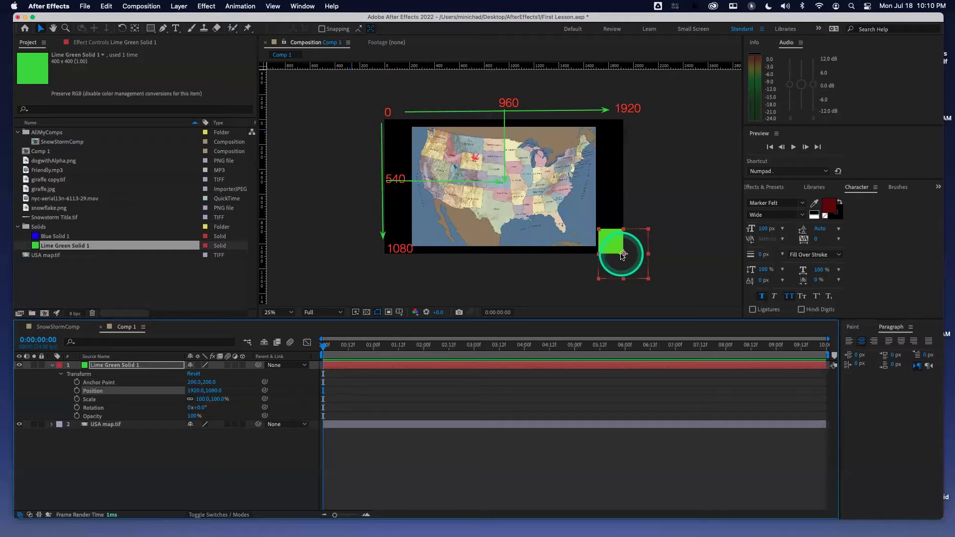
pyautogui.click(194, 374)
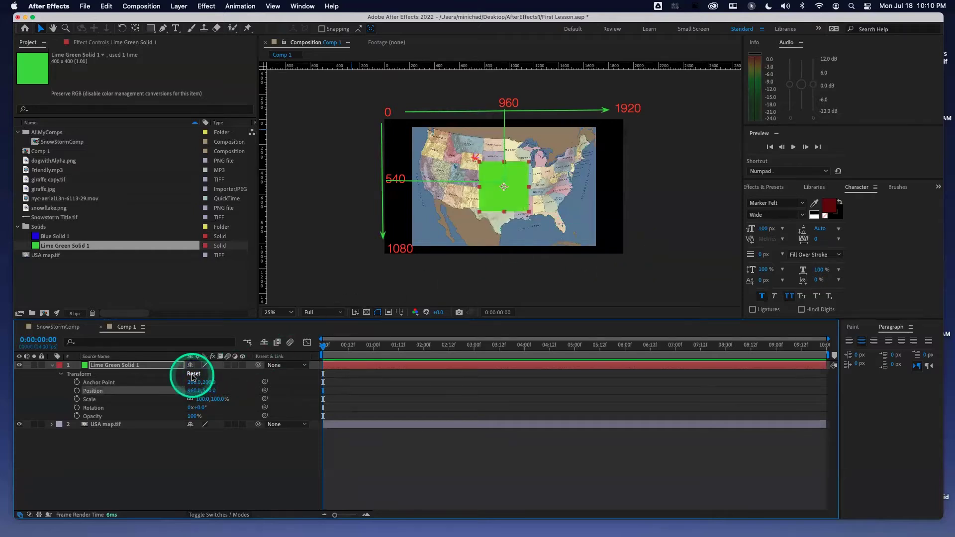
# Rotate the green solid 16° and enlarge it to about 208% around its anchor point, and reset its Transform properties
pyautogui.moveTo(203, 407)
pyautogui.mouseDown()
pyautogui.moveTo(320, 401)
pyautogui.moveTo(197, 408)
pyautogui.moveTo(220, 405)
pyautogui.moveTo(205, 407)
pyautogui.moveTo(212, 409)
pyautogui.mouseUp()
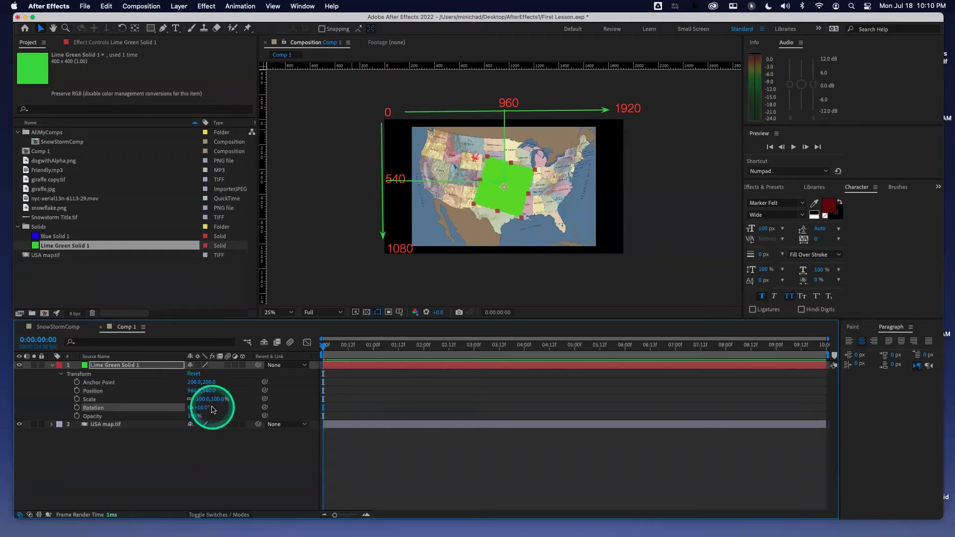
pyautogui.moveTo(203, 401); pyautogui.dragTo(257, 399)
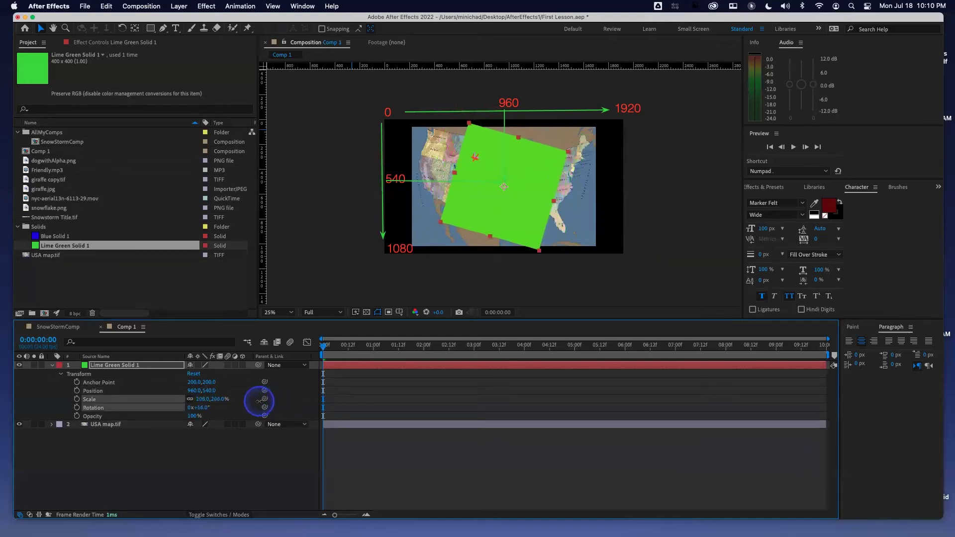
pyautogui.click(194, 375)
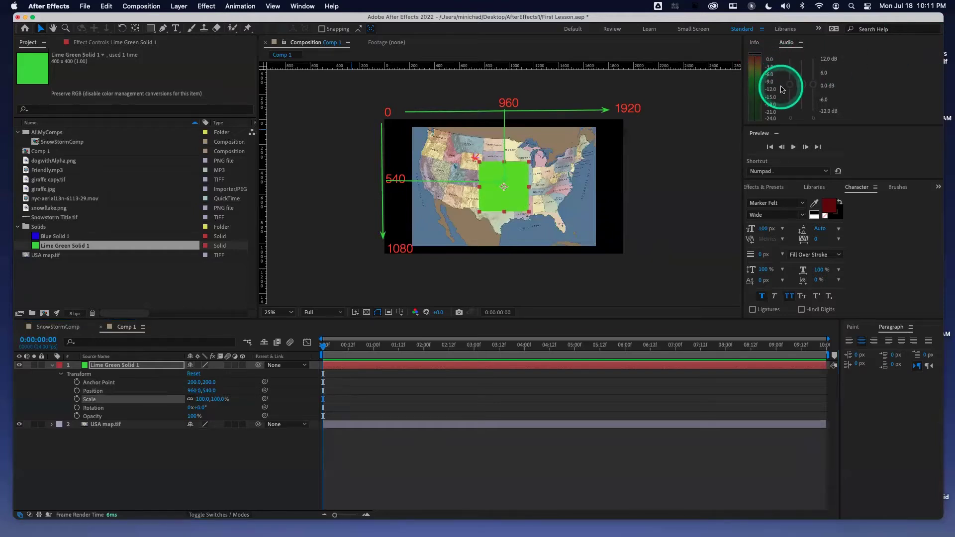
# Delete the USA map.tif layer and select the Lime Green Solid 1 layer's Anchor Point property
pyautogui.click(119, 424)
pyautogui.press('Delete')
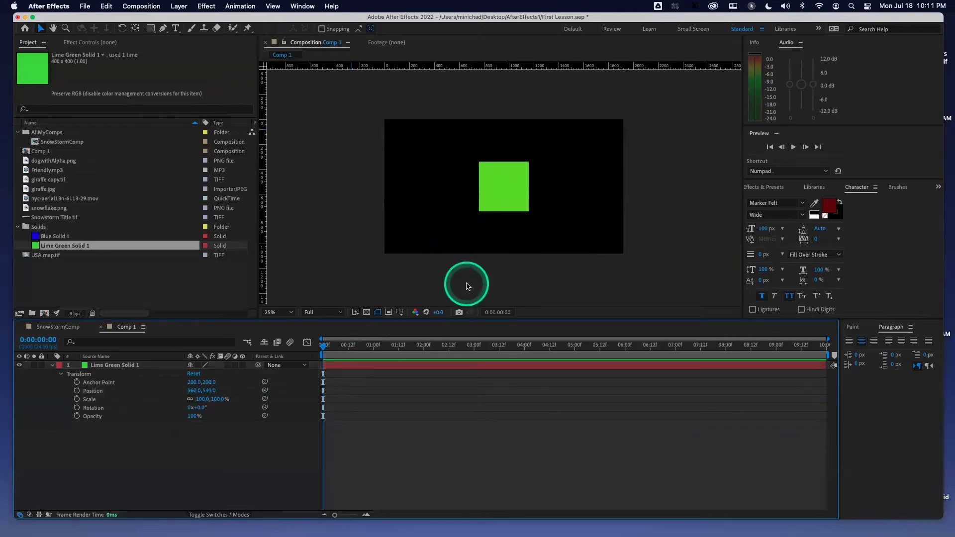
pyautogui.click(113, 365)
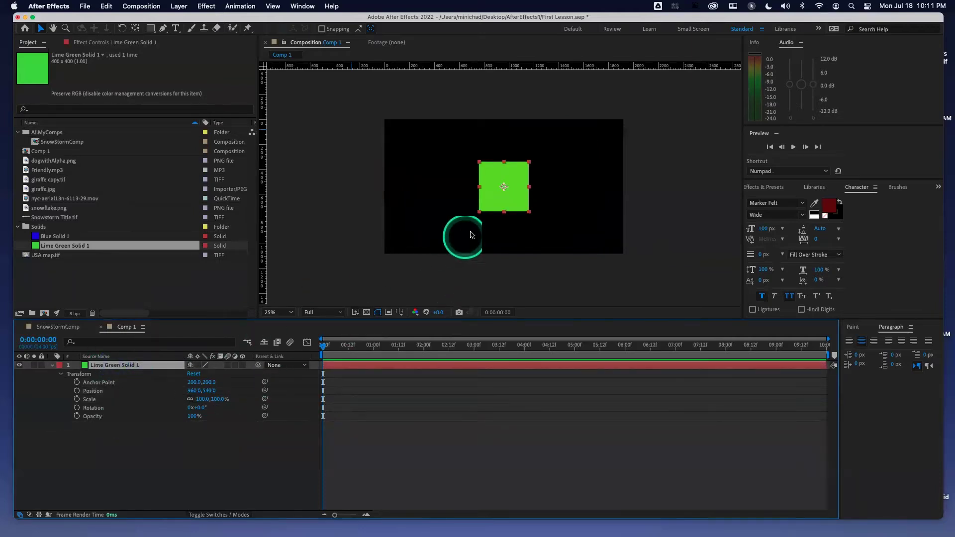
pyautogui.scroll(2, 475, 230)
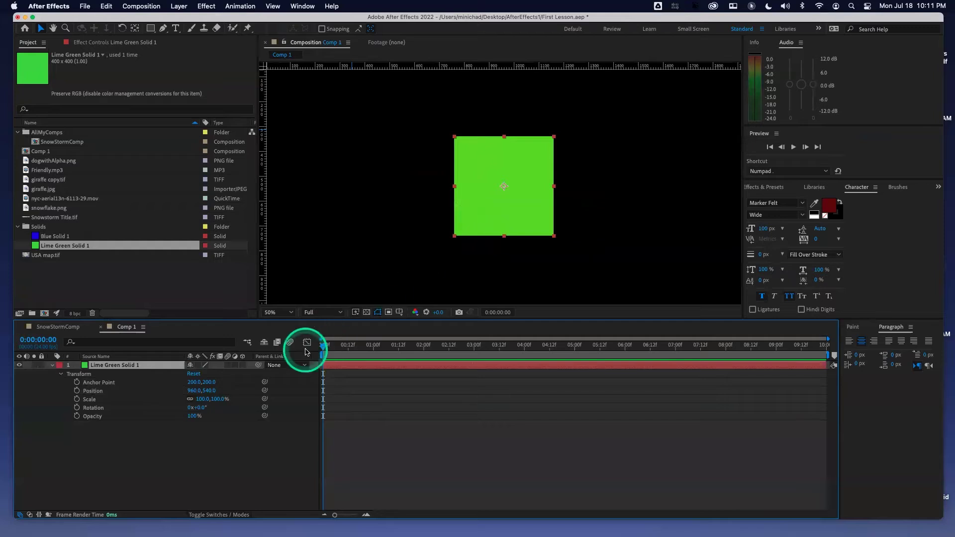
pyautogui.click(104, 383)
pyautogui.click(200, 382)
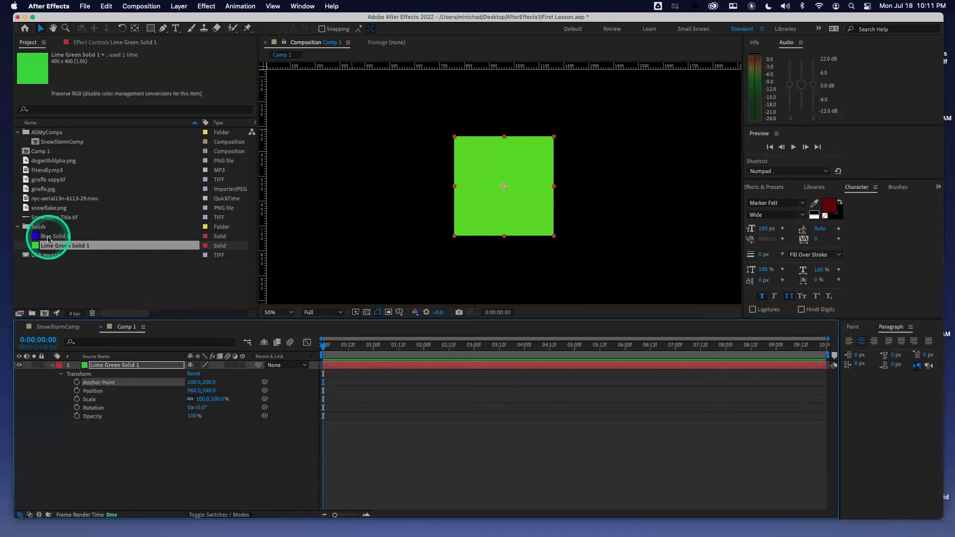
# Add Blue Solid 1 to the composition to compare its Anchor Point with its footage dimensions, and delete the layer again
pyautogui.moveTo(48, 239); pyautogui.dragTo(512, 201)
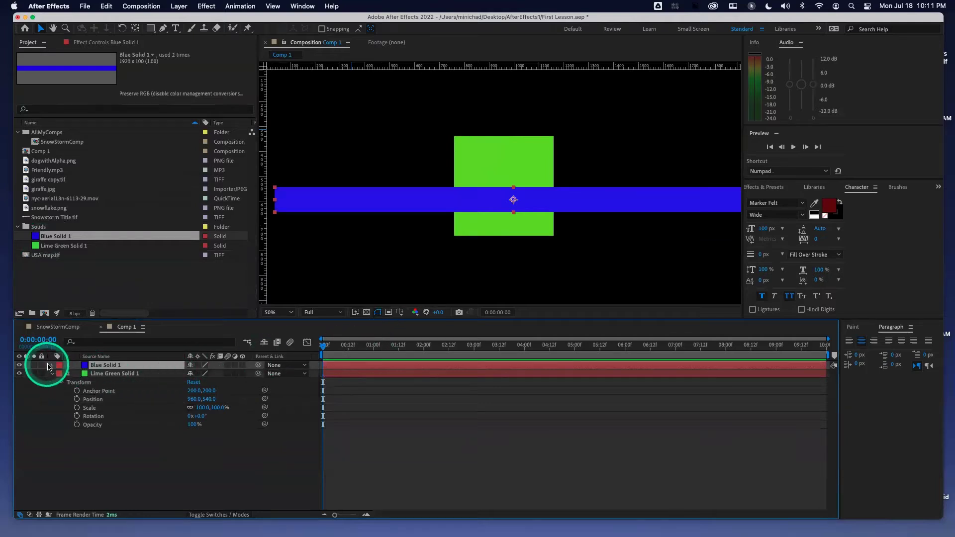
pyautogui.click(52, 365)
pyautogui.click(61, 375)
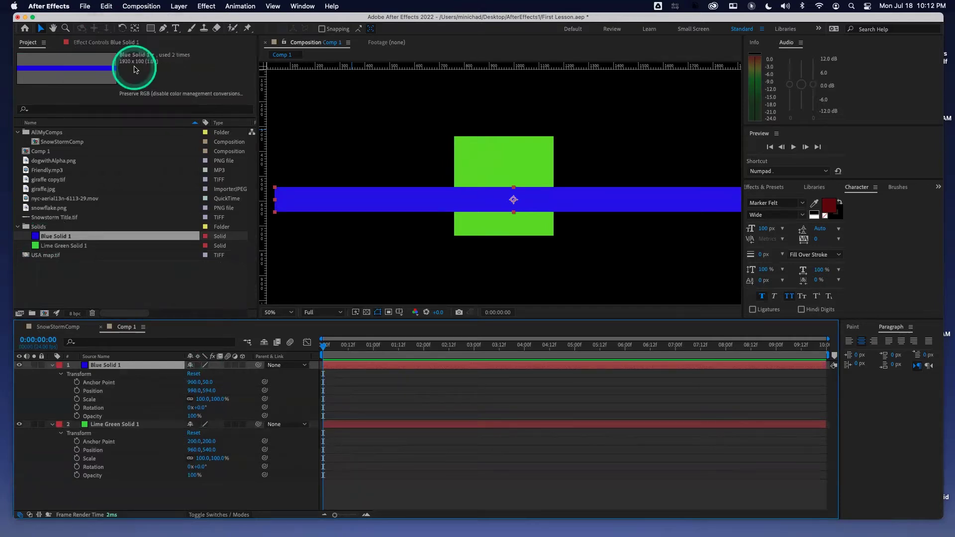
pyautogui.click(316, 202)
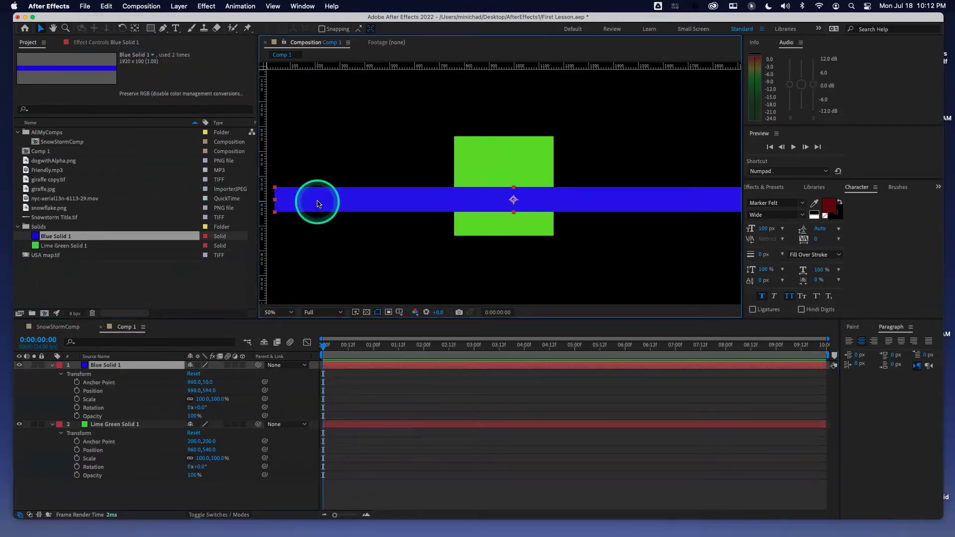
pyautogui.press('Delete')
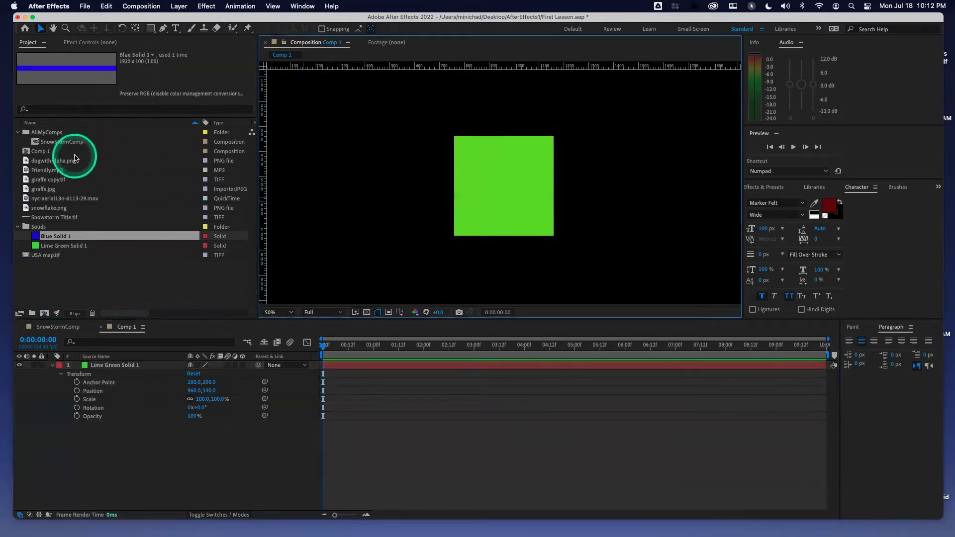
# Add giraffe.jpg to the composition to check its Anchor Point values, and remove the layer again
pyautogui.moveTo(48, 189); pyautogui.dragTo(511, 198)
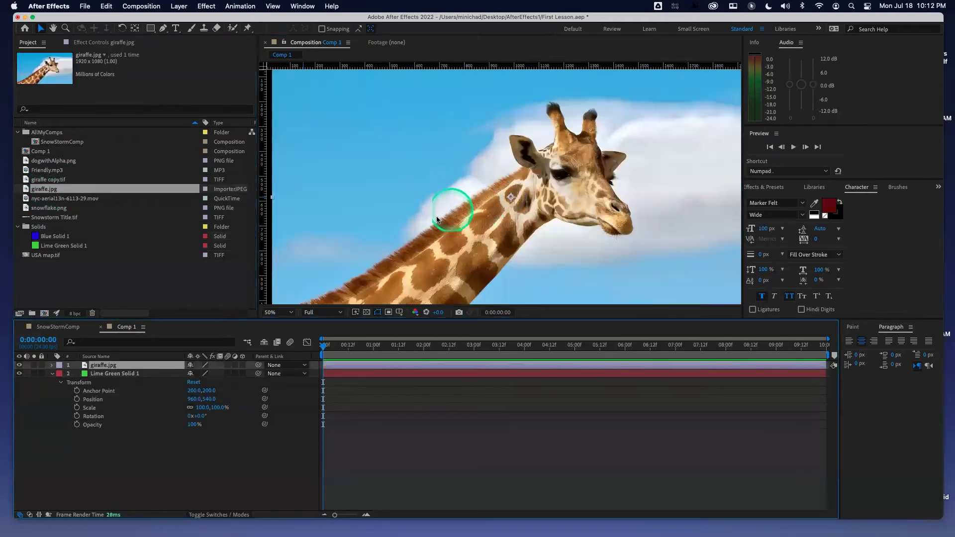
pyautogui.click(53, 367)
pyautogui.click(61, 375)
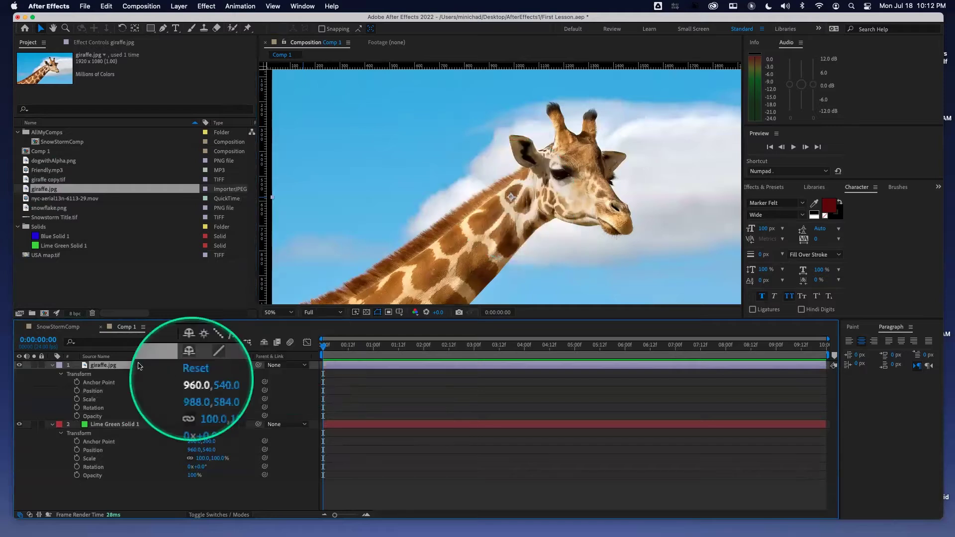
pyautogui.click(138, 366)
pyautogui.press('Delete')
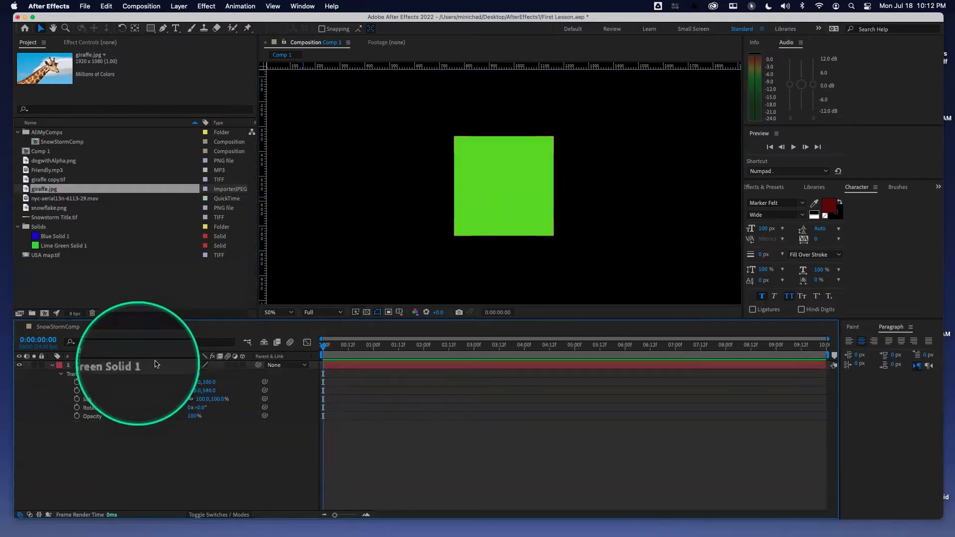
# Shift the green solid's Anchor Point horizontally to its right edge and vertically to about 393, resetting the Transform properties after each change
pyautogui.click(348, 273)
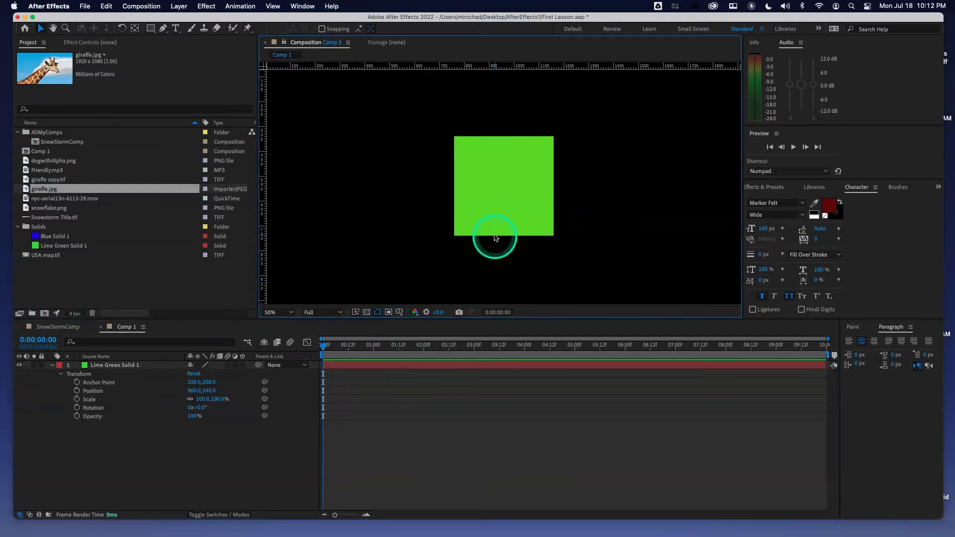
pyautogui.click(124, 369)
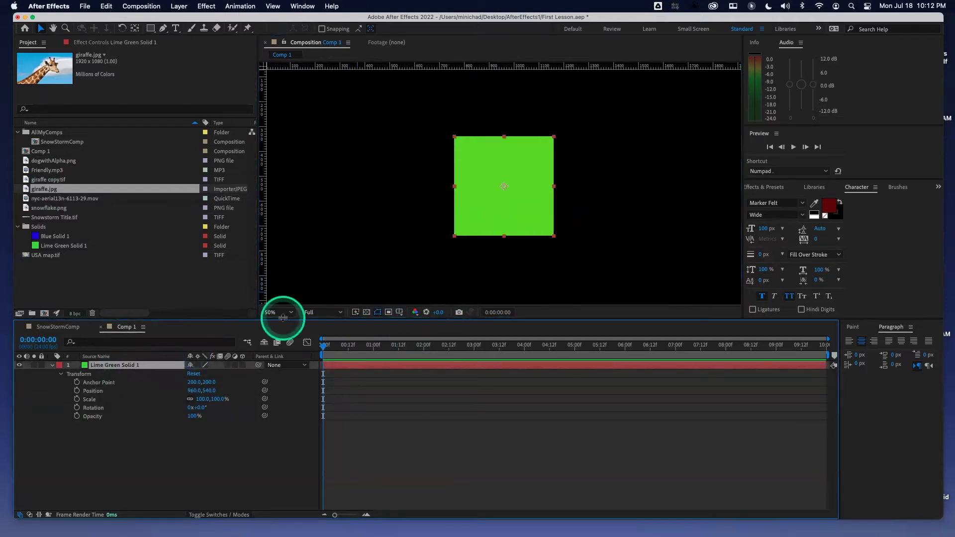
pyautogui.click(99, 382)
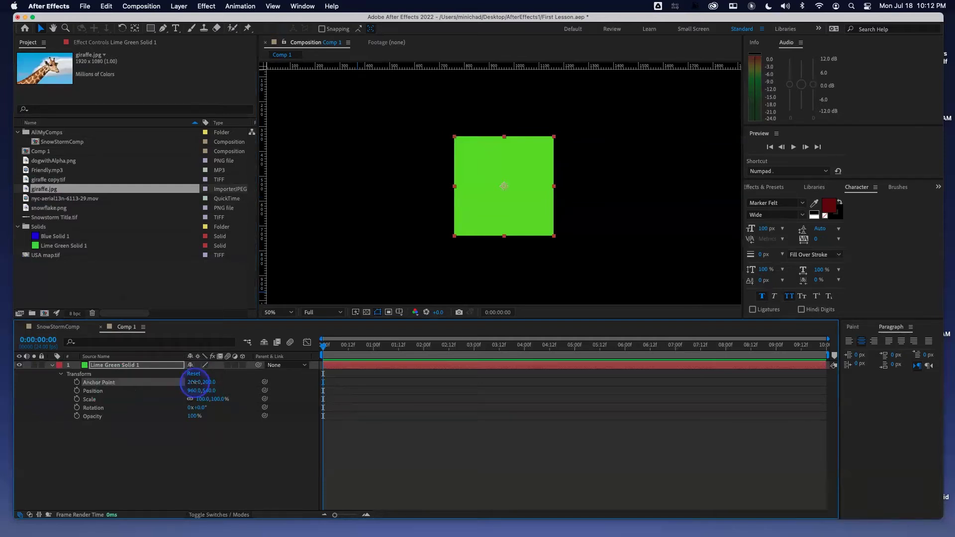
pyautogui.moveTo(194, 382); pyautogui.dragTo(291, 379)
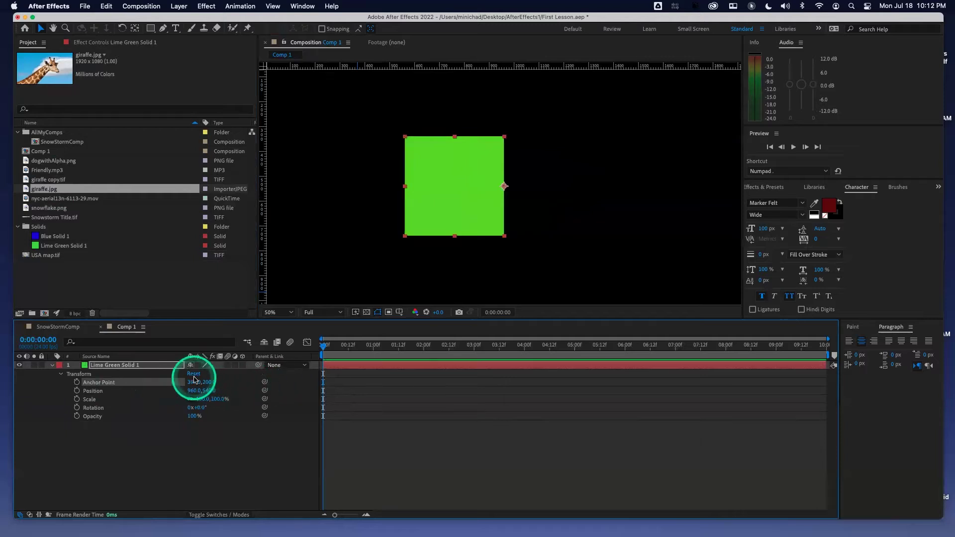
pyautogui.click(194, 374)
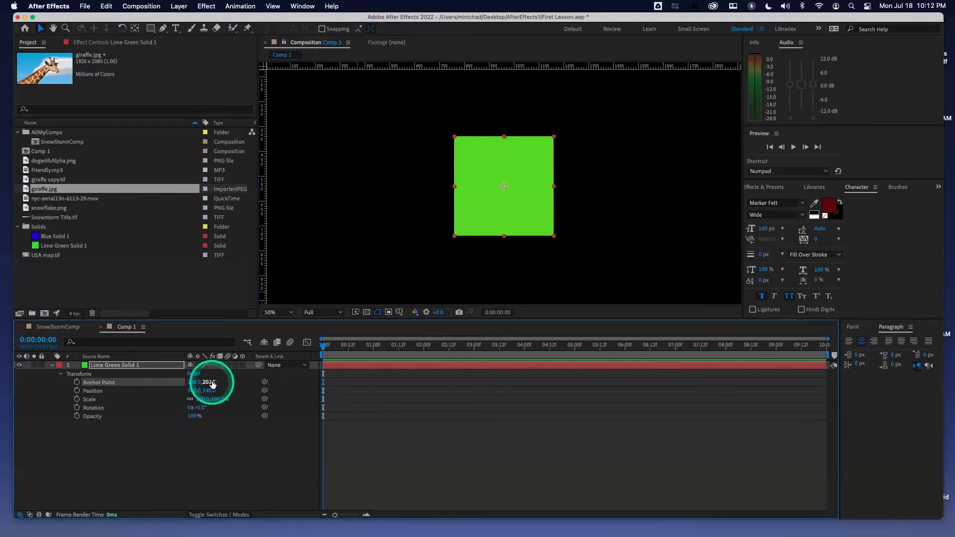
pyautogui.moveTo(211, 382); pyautogui.dragTo(308, 382)
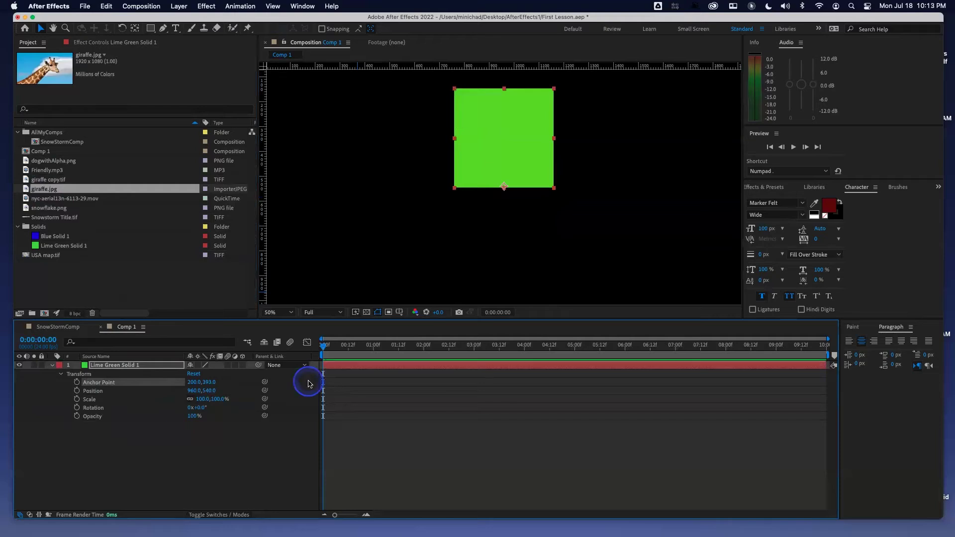
pyautogui.click(194, 374)
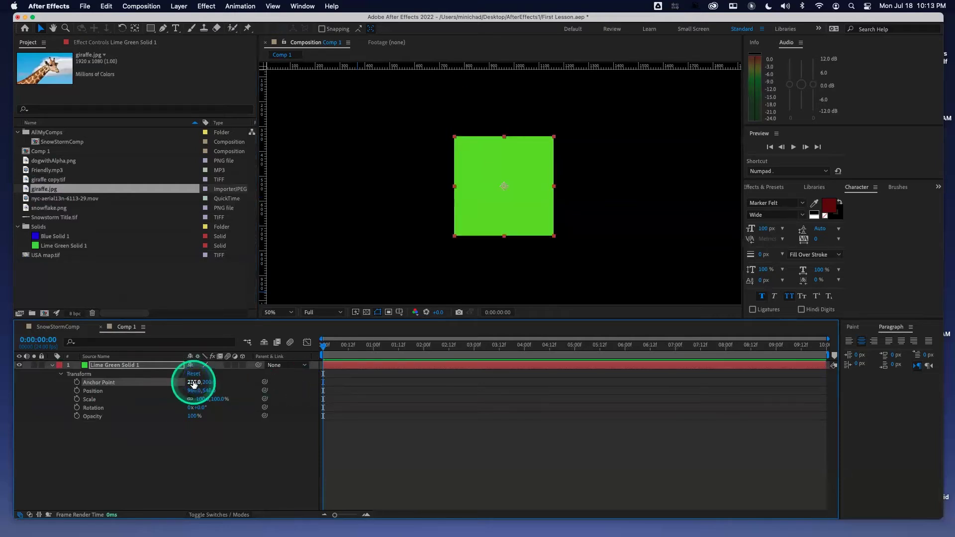
# Shift the green solid's Anchor Point toward its lower-right corner, at about 303 horizontally, and reset the Transform properties
pyautogui.moveTo(194, 381); pyautogui.dragTo(284, 375)
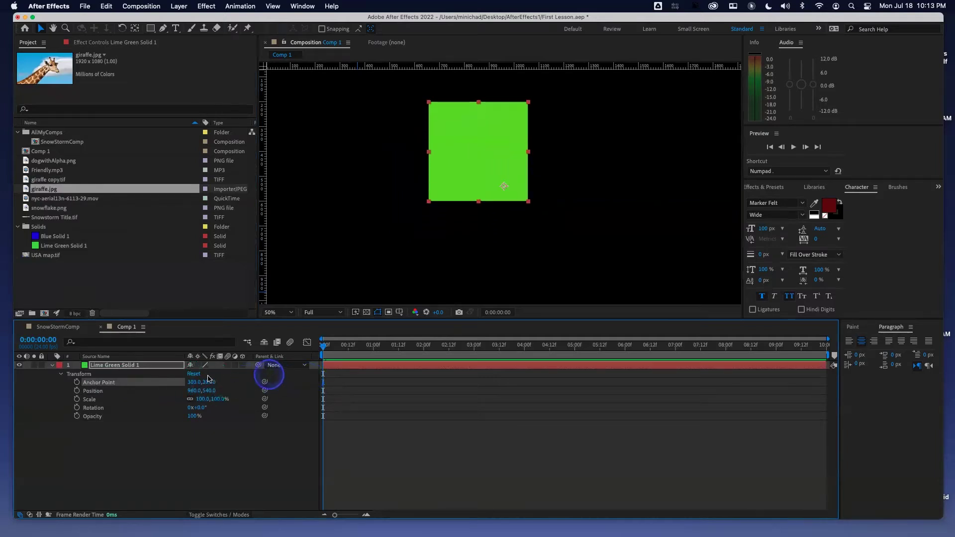
pyautogui.click(194, 375)
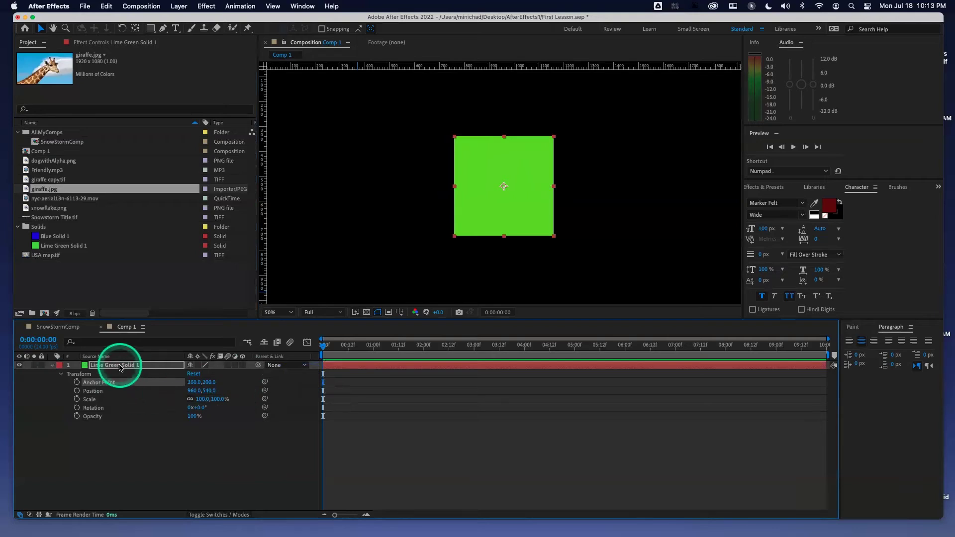
# Import ShatnerA.png as footage from the L1_Workflow folder of AFXClass
pyautogui.doubleClick(85, 285)
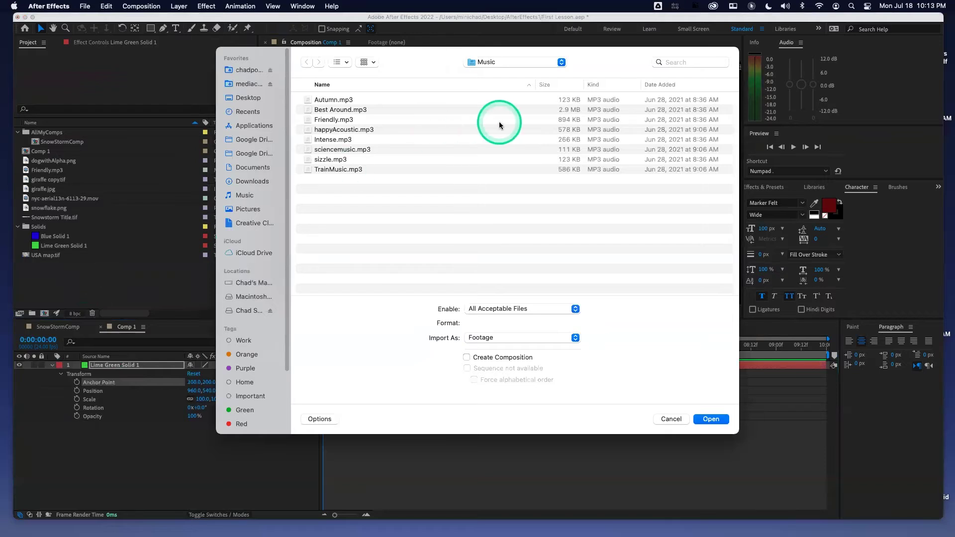
pyautogui.click(499, 106)
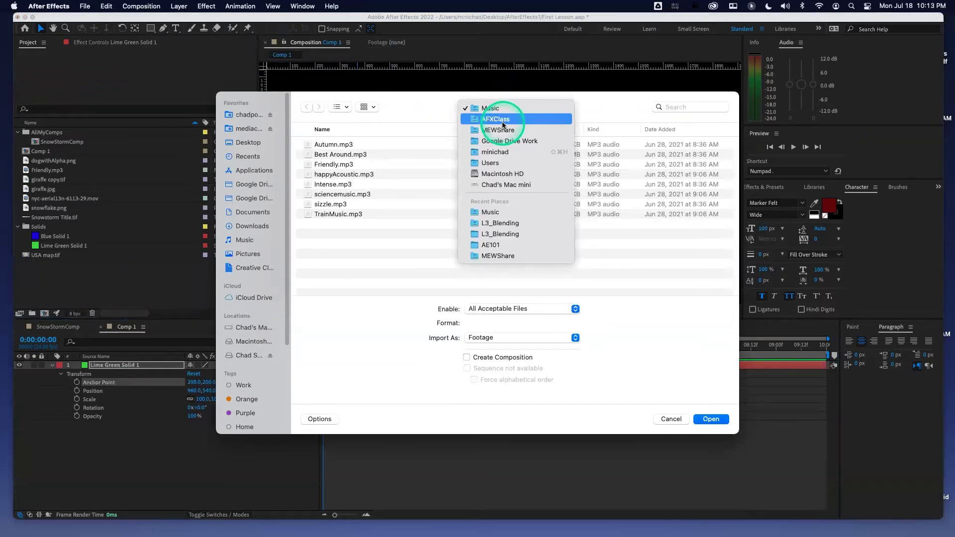
pyautogui.click(504, 124)
pyautogui.click(337, 215)
pyautogui.doubleClick(374, 211)
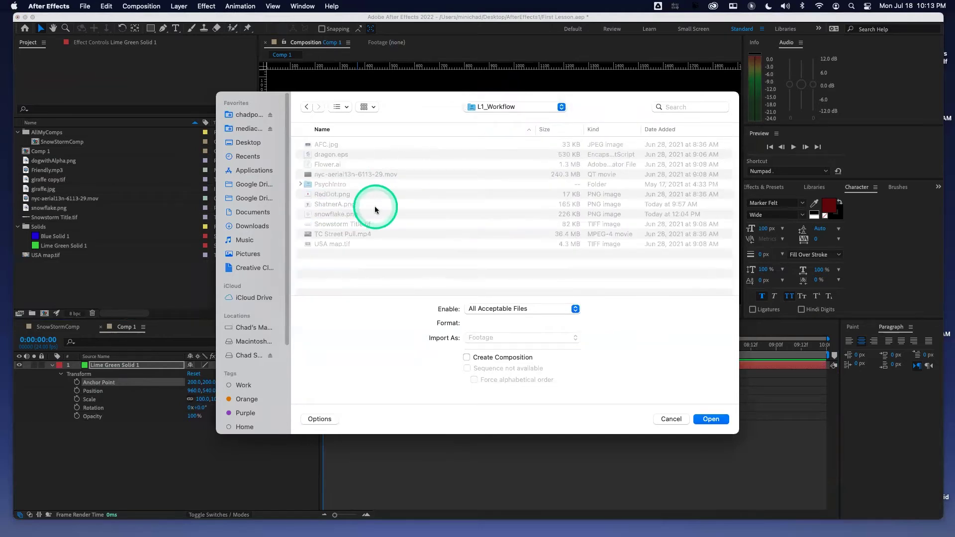
pyautogui.click(335, 205)
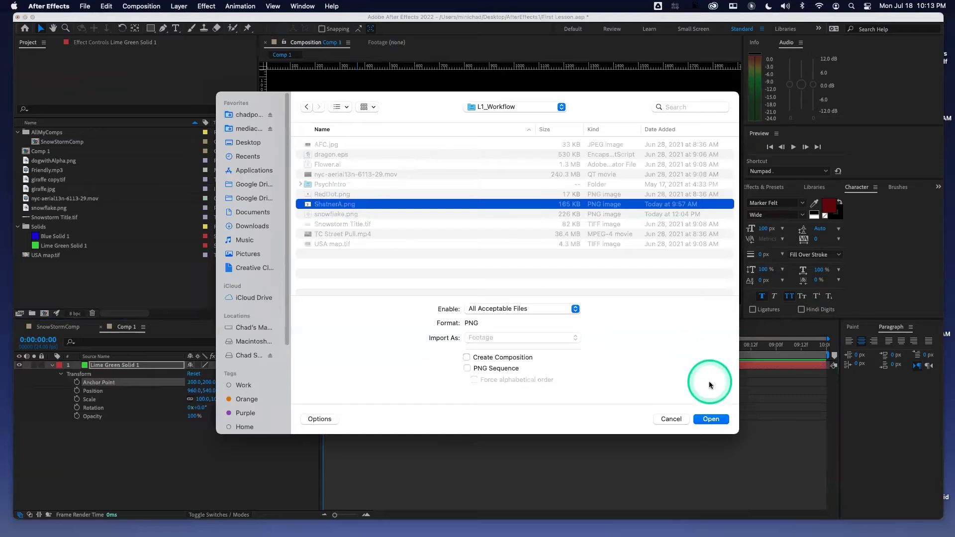
pyautogui.click(712, 419)
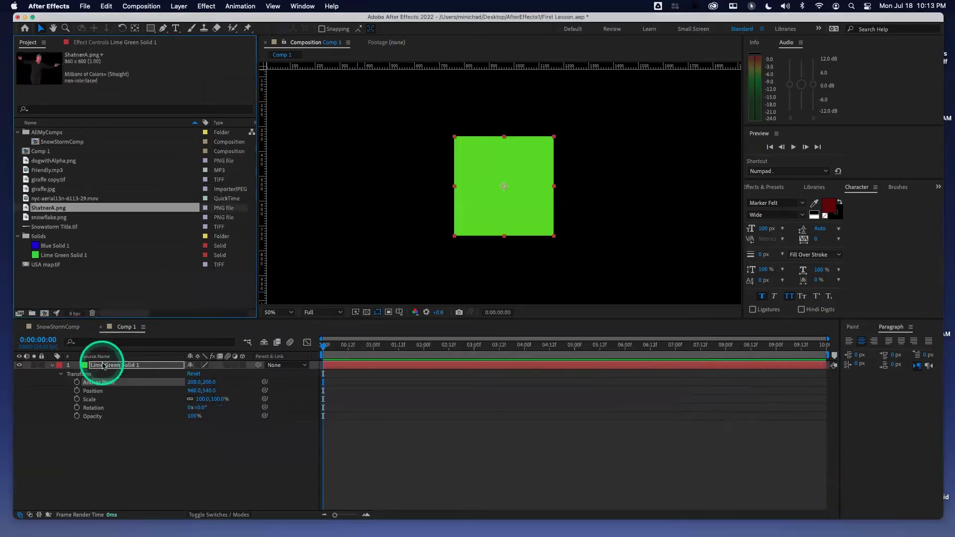
# Hide the Lime Green Solid 1 layer, add ShatnerA.png above it in Comp 1, and reveal the new layer's Transform properties
pyautogui.click(19, 365)
pyautogui.moveTo(52, 205); pyautogui.dragTo(114, 365)
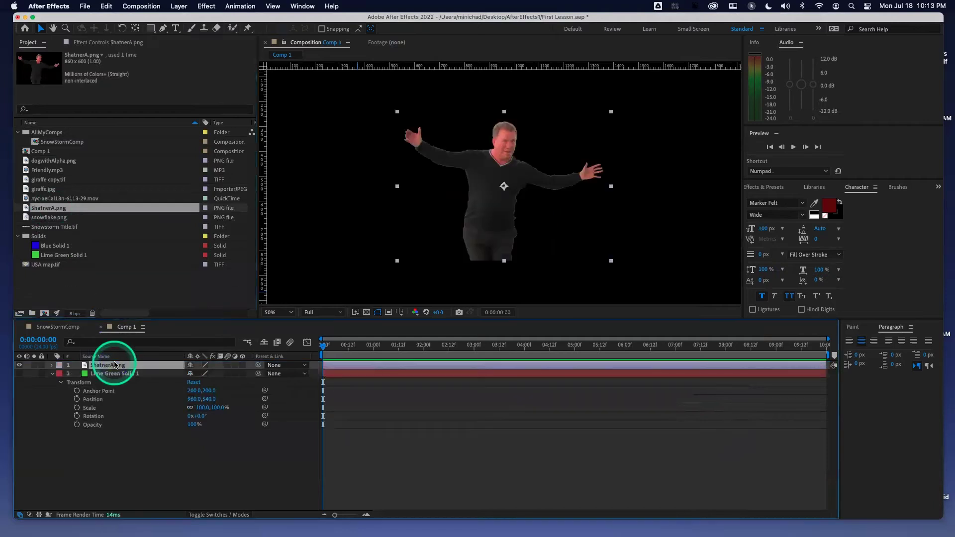
pyautogui.click(51, 365)
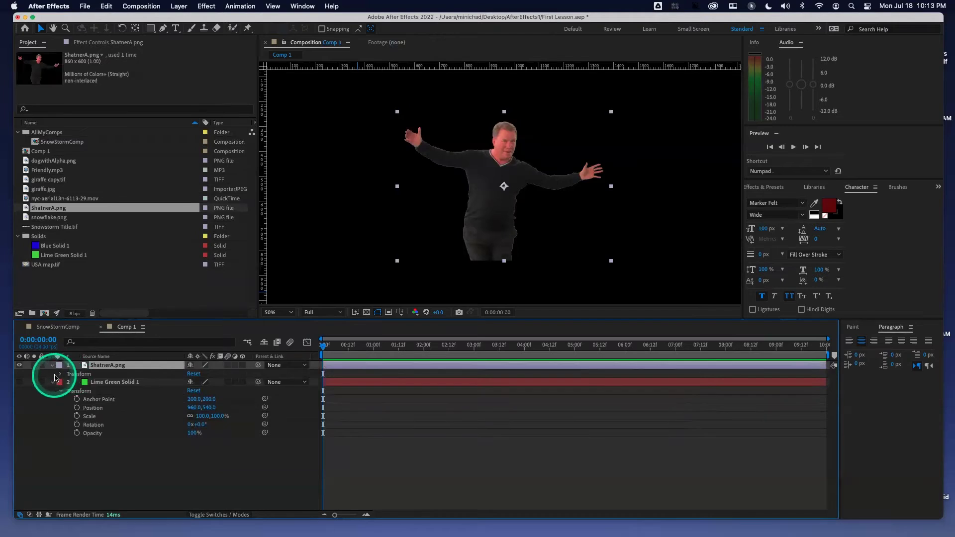
pyautogui.click(62, 374)
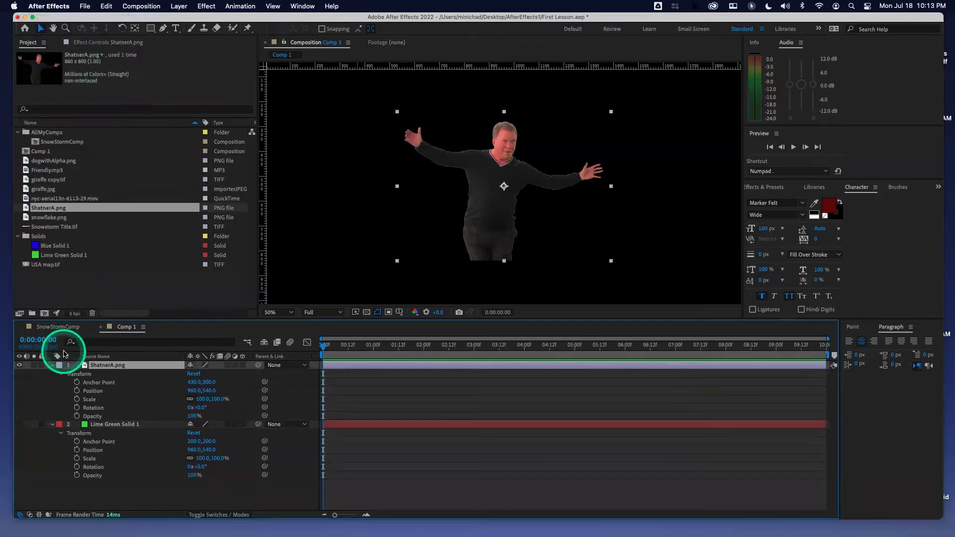
# Change the ShatnerA.png layer's label color to Red and select its Position property
pyautogui.click(59, 365)
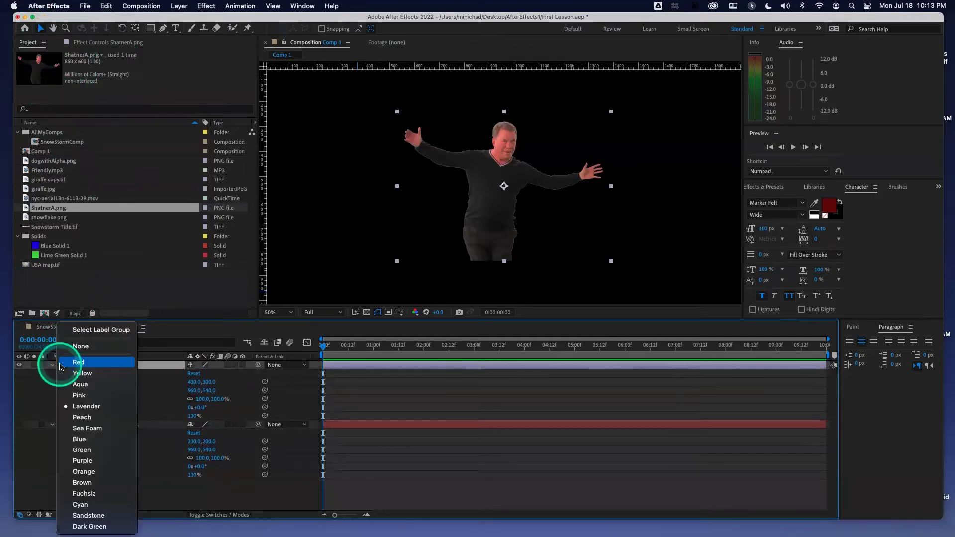
pyautogui.click(80, 420)
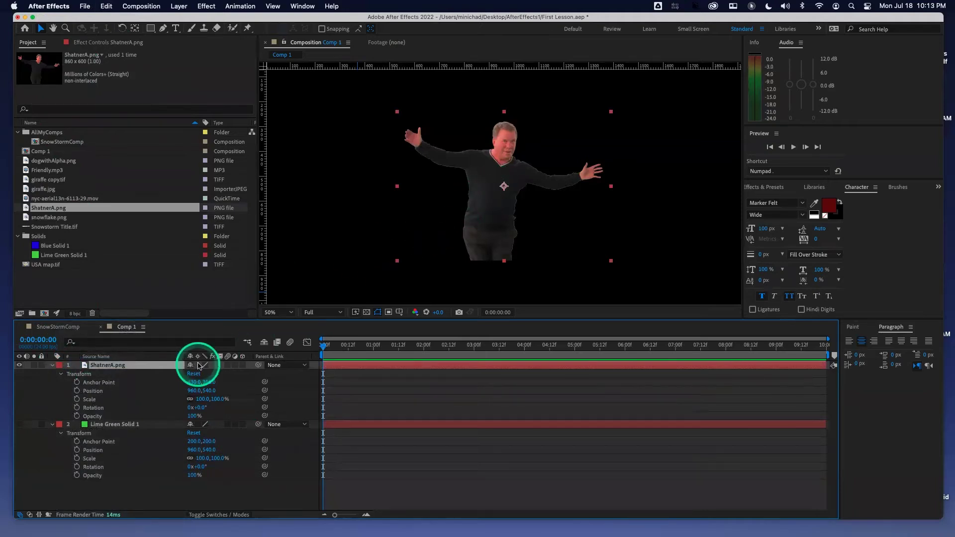
pyautogui.click(214, 385)
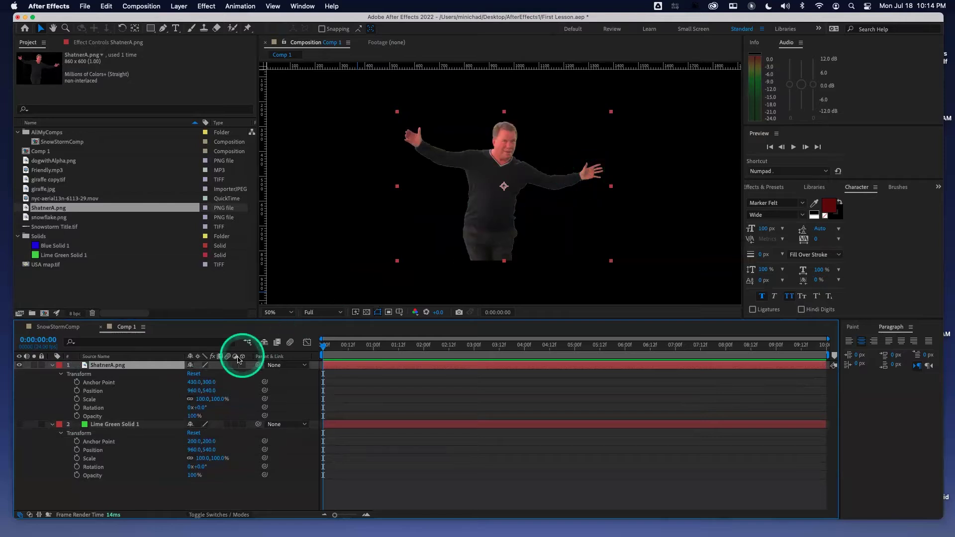
pyautogui.click(120, 393)
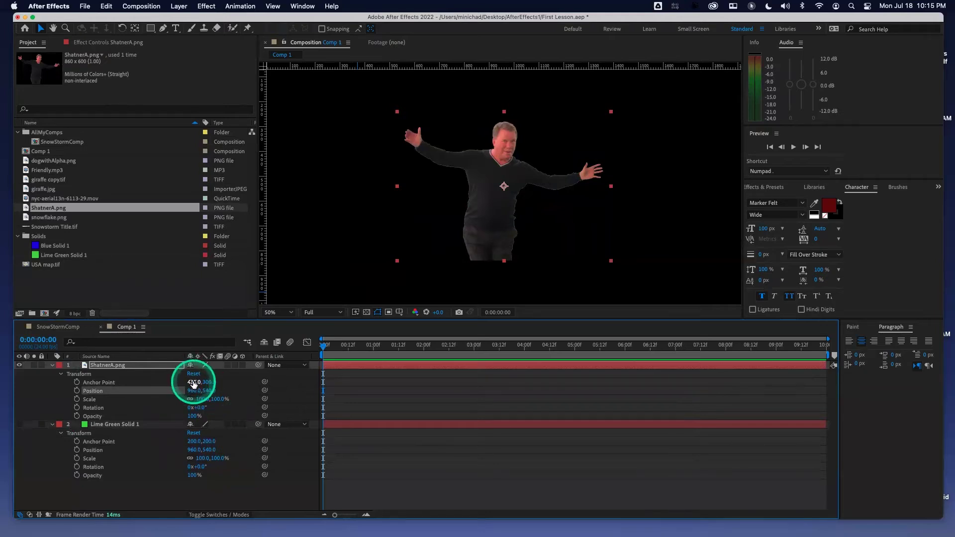
# Shift the ShatnerA.png layer's Anchor Point to about 771, 243, onto the outstretched hand nearest the image's right edge
pyautogui.moveTo(194, 384); pyautogui.dragTo(378, 388)
pyautogui.moveTo(208, 383)
pyautogui.mouseDown()
pyautogui.moveTo(217, 383)
pyautogui.moveTo(169, 390)
pyautogui.moveTo(192, 384)
pyautogui.mouseUp()
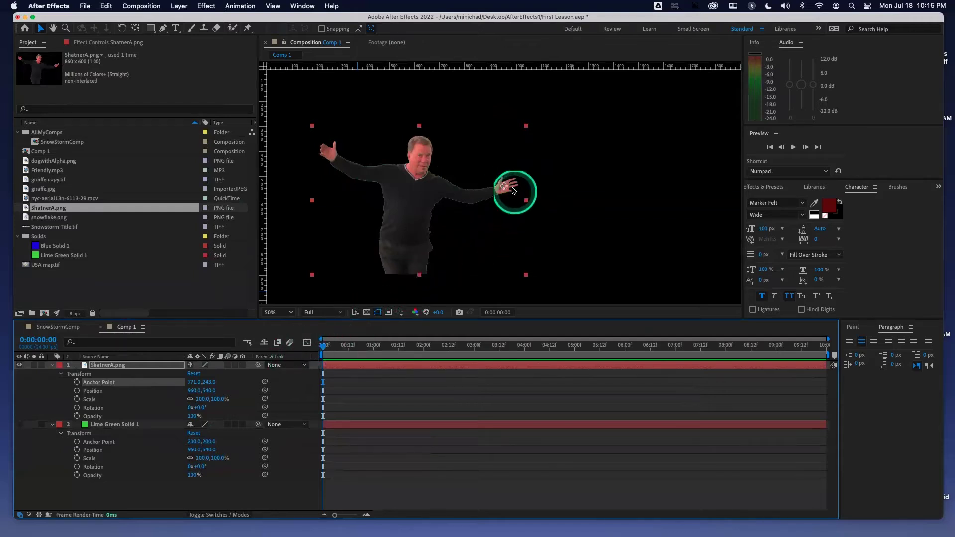
# Set the ShatnerA.png layer's Position to 0, 0 and reset only the Position property
pyautogui.click(196, 391)
pyautogui.write('0')
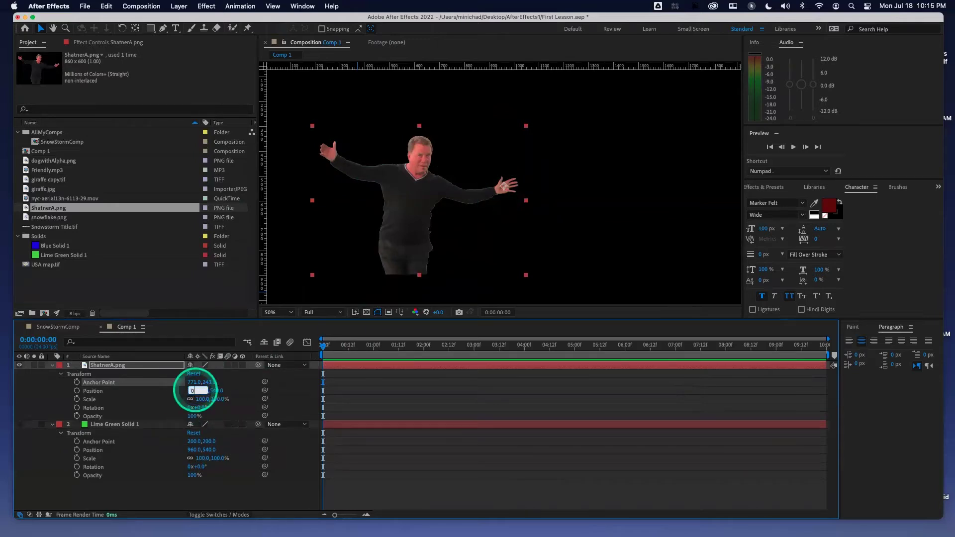
pyautogui.press('Tab')
pyautogui.write('0')
pyautogui.press('Tab')
pyautogui.scroll(2, 324, 213)
pyautogui.scroll(-4, 322, 215)
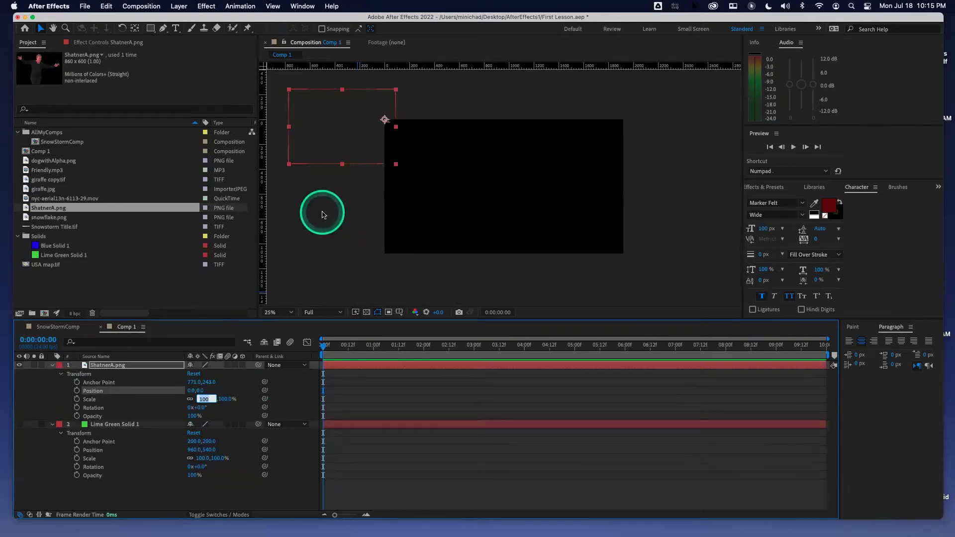
pyautogui.click(323, 214)
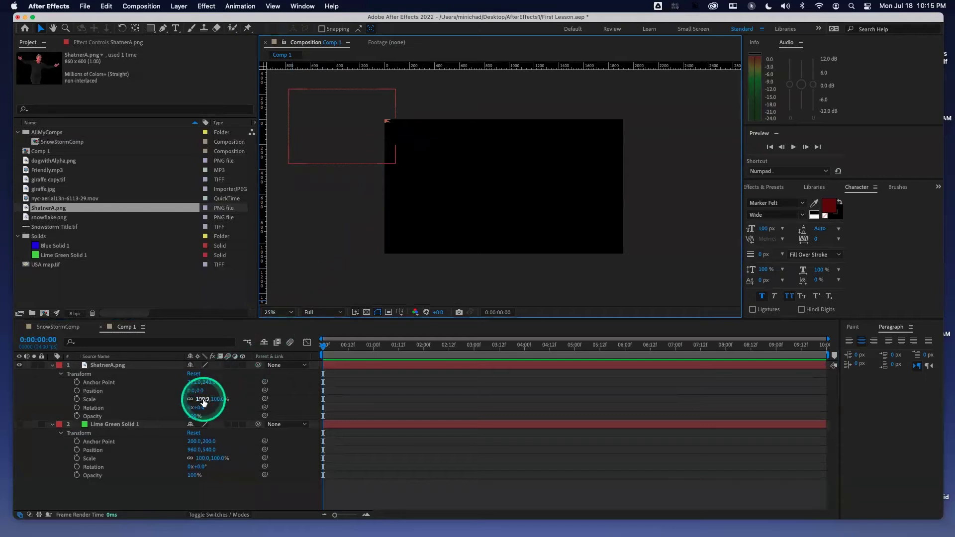
pyautogui.rightClick(124, 394)
pyautogui.click(142, 472)
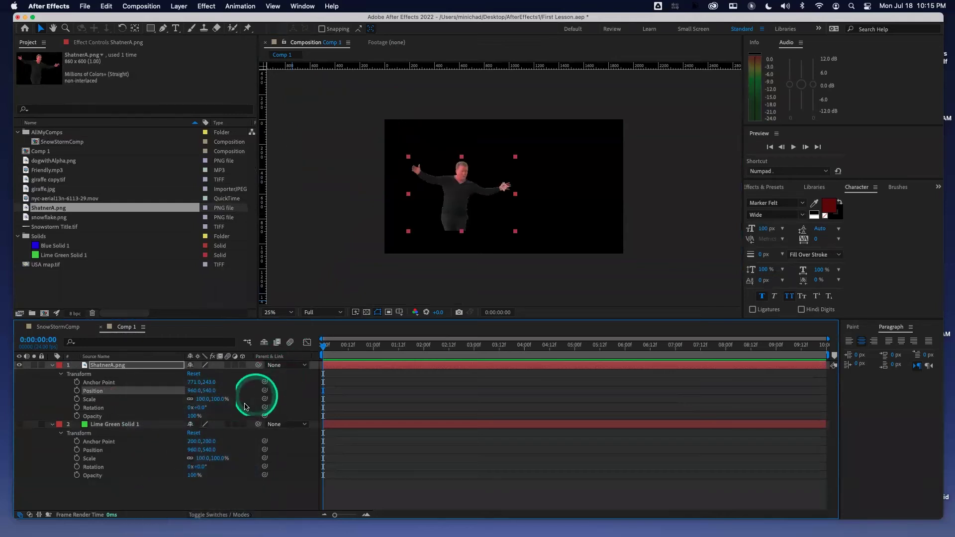
# Scale the ShatnerA.png layer to 114% and rotate it about 4° around the hand, and reset all its Transform properties
pyautogui.moveTo(202, 413)
pyautogui.mouseDown()
pyautogui.moveTo(388, 405)
pyautogui.moveTo(211, 416)
pyautogui.moveTo(218, 422)
pyautogui.moveTo(201, 398)
pyautogui.moveTo(159, 399)
pyautogui.moveTo(217, 404)
pyautogui.mouseUp()
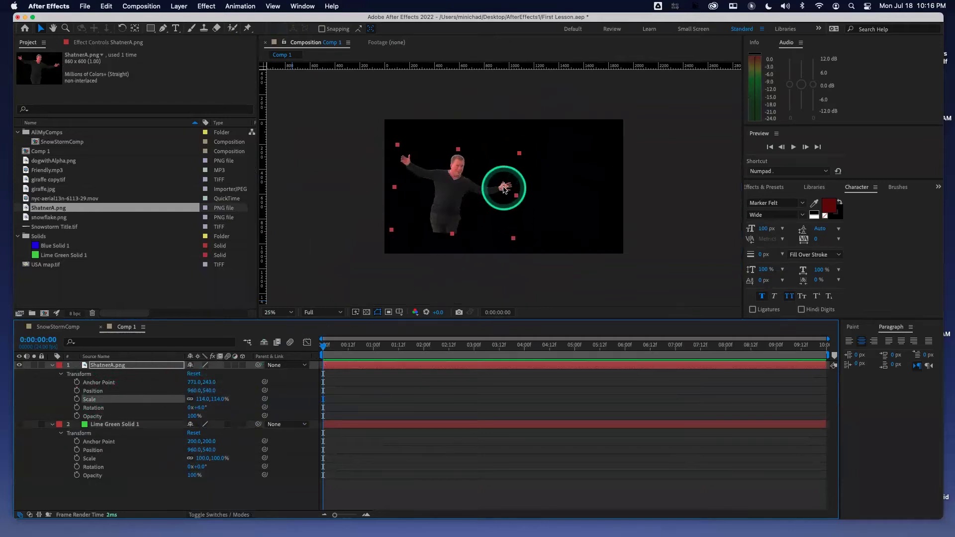
pyautogui.click(123, 384)
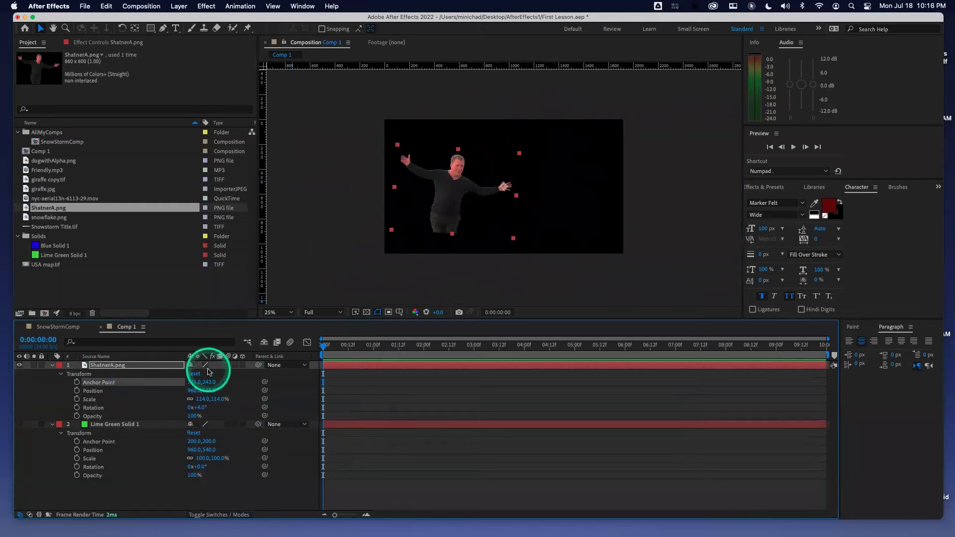
pyautogui.click(144, 391)
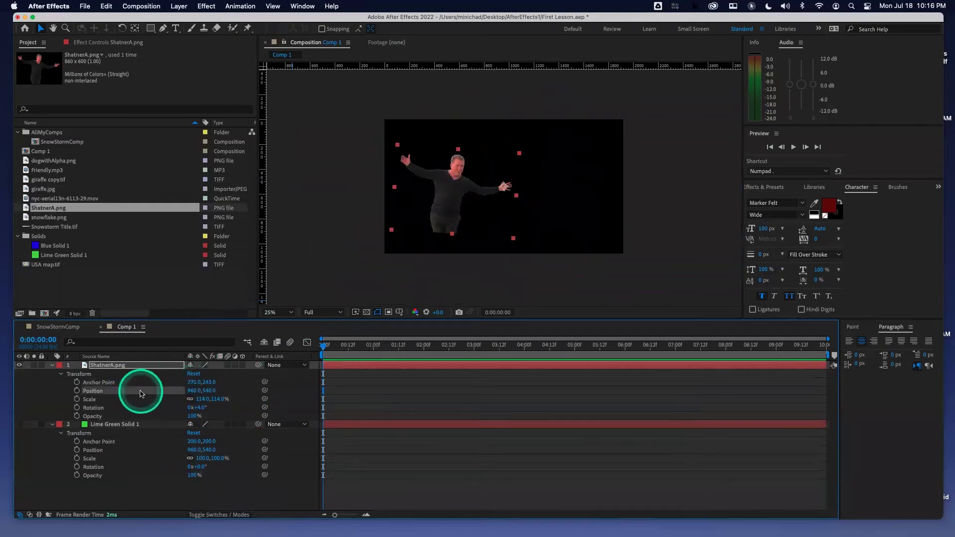
pyautogui.click(193, 374)
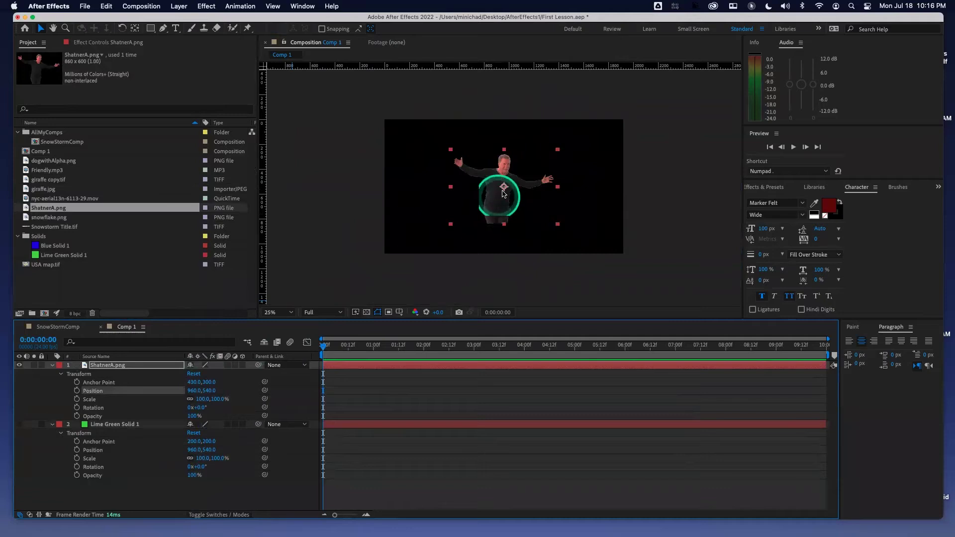
# Move the ShatnerA.png Anchor Point to about 753, 257, re-center the image with Position about 1297, 520, and reset the Transform properties
pyautogui.moveTo(194, 383); pyautogui.dragTo(198, 384)
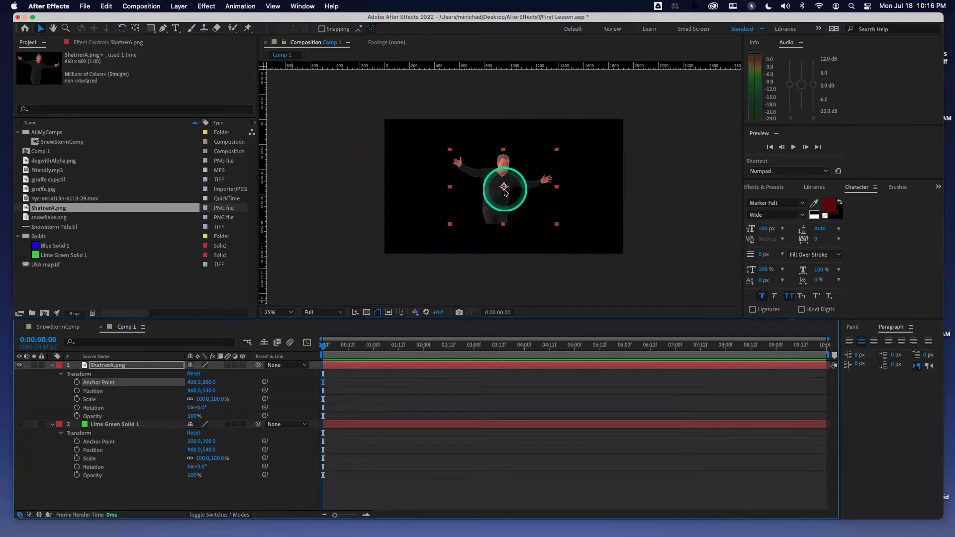
pyautogui.moveTo(193, 382); pyautogui.dragTo(341, 380)
pyautogui.moveTo(211, 382)
pyautogui.mouseDown()
pyautogui.moveTo(182, 390)
pyautogui.moveTo(192, 384)
pyautogui.mouseUp()
pyautogui.click(195, 391)
pyautogui.write('1305')
pyautogui.press('Return')
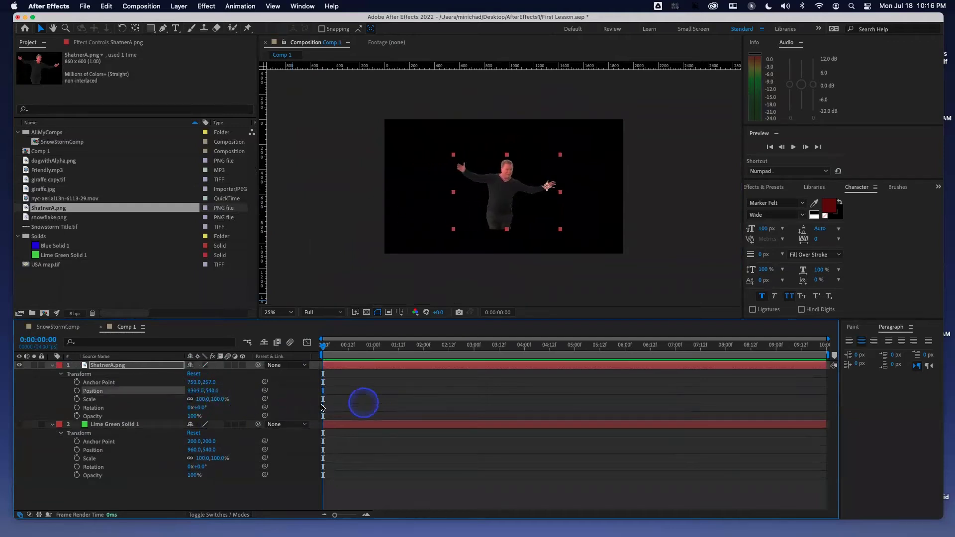
pyautogui.moveTo(213, 391); pyautogui.dragTo(190, 390)
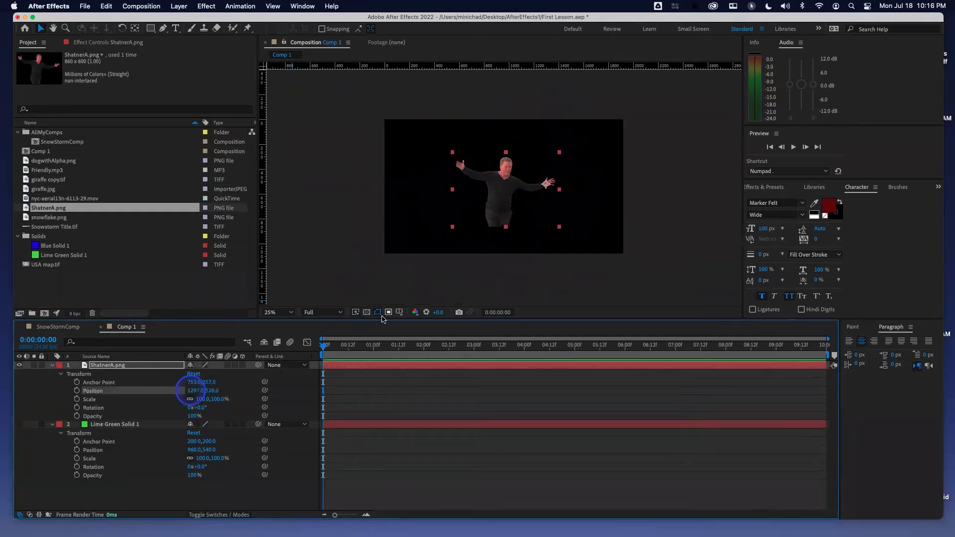
pyautogui.click(457, 293)
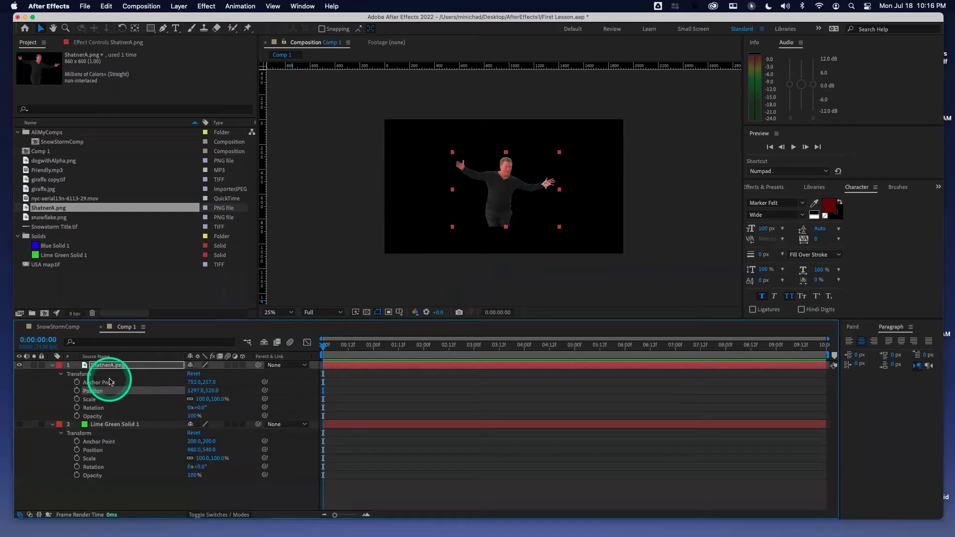
pyautogui.click(192, 374)
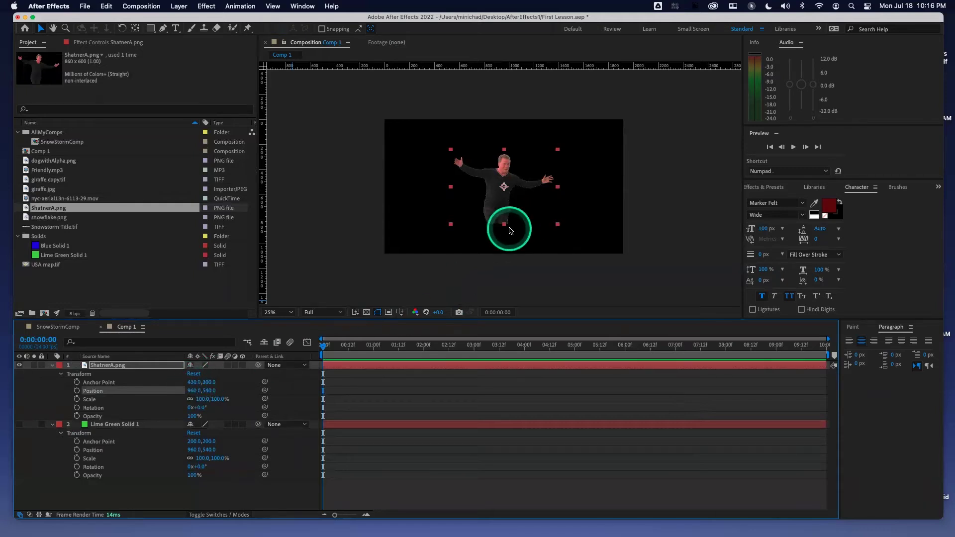
# Hide the composition's rulers, shift the ShatnerA.png Anchor Point to about 545 horizontally, and reset the Transform properties
pyautogui.scroll(2, 509, 230)
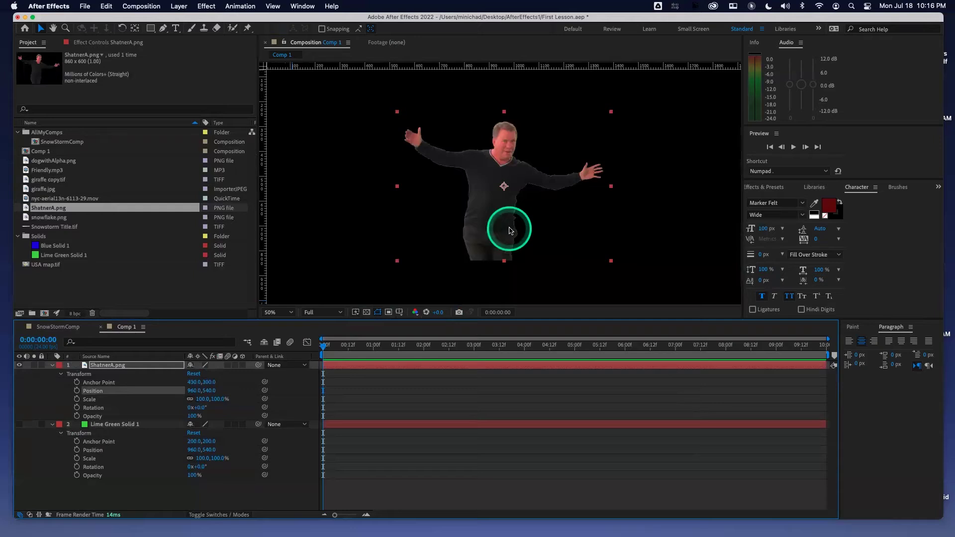
pyautogui.press('super+r')
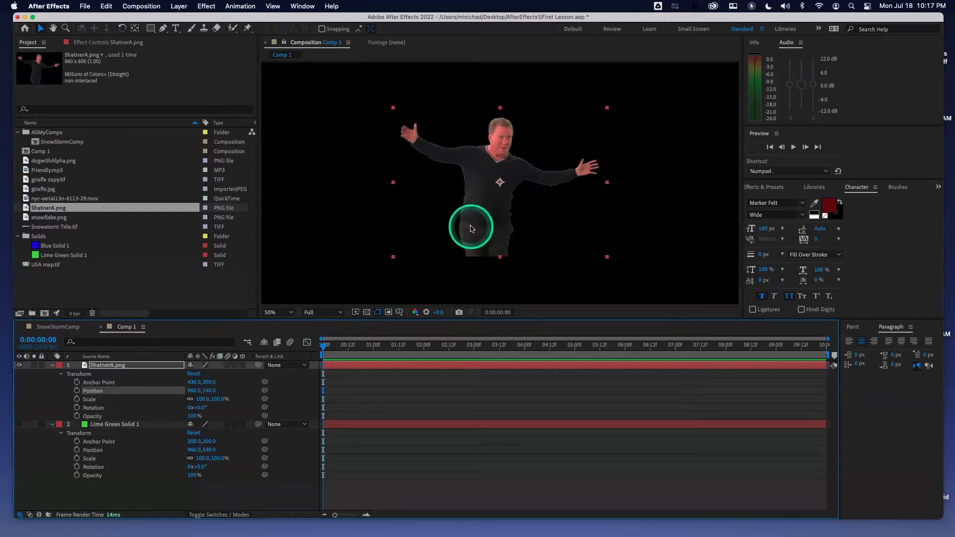
pyautogui.moveTo(195, 382); pyautogui.dragTo(219, 387)
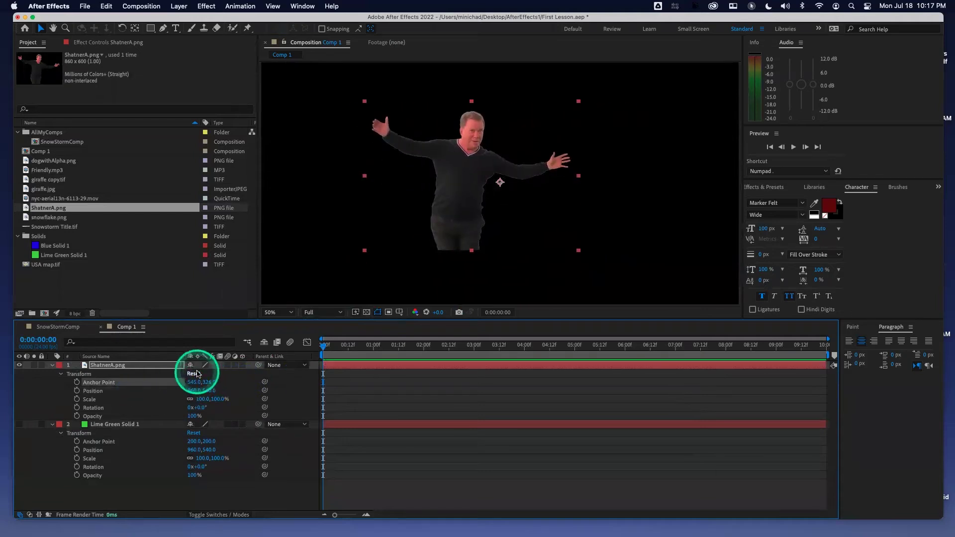
pyautogui.click(194, 374)
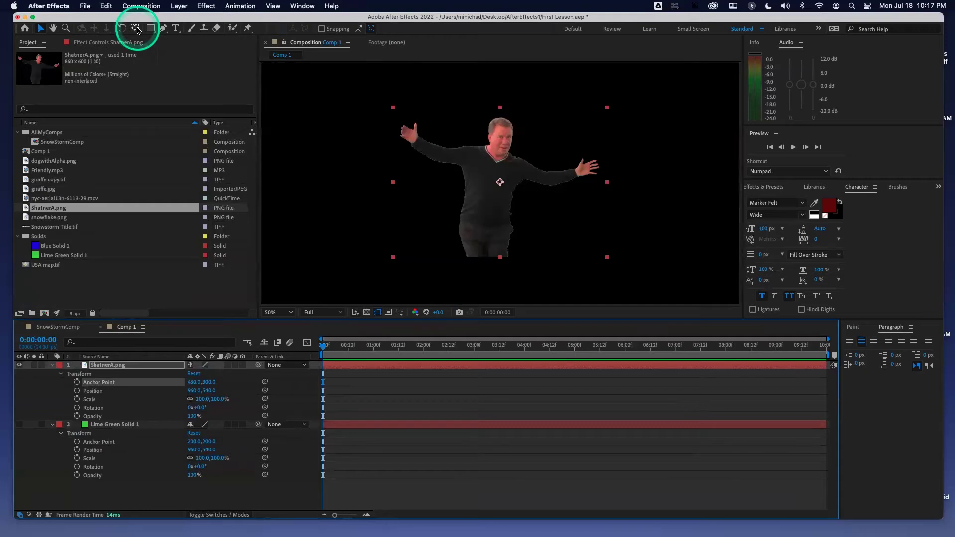
# Relocate the ShatnerA.png anchor point onto the outstretched hand at about 768, 248 with the Pan Behind (Anchor Point) tool, keeping the image in place
pyautogui.click(137, 29)
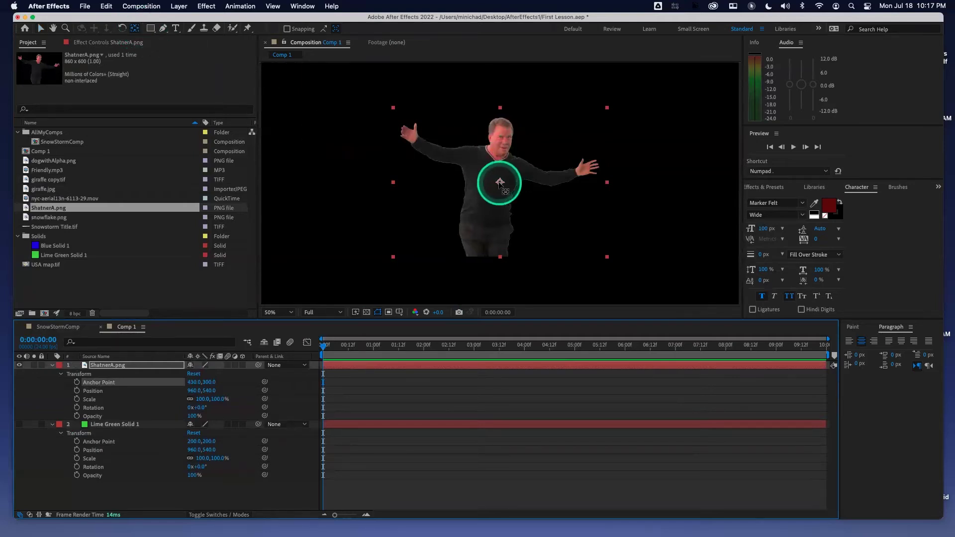
pyautogui.press('v')
pyautogui.moveTo(500, 183)
pyautogui.mouseDown()
pyautogui.moveTo(512, 180)
pyautogui.moveTo(490, 186)
pyautogui.moveTo(499, 182)
pyautogui.mouseUp()
pyautogui.press('y')
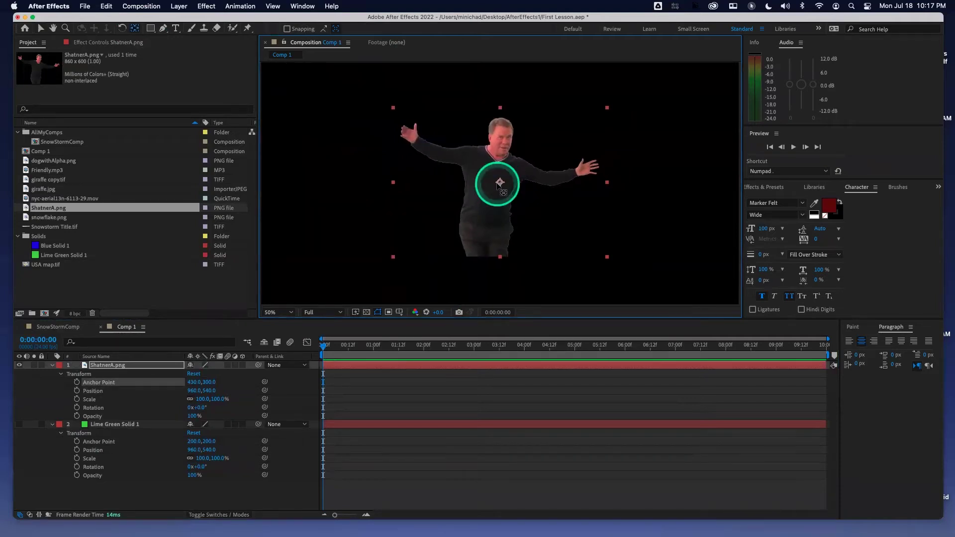
pyautogui.moveTo(501, 183); pyautogui.dragTo(584, 169)
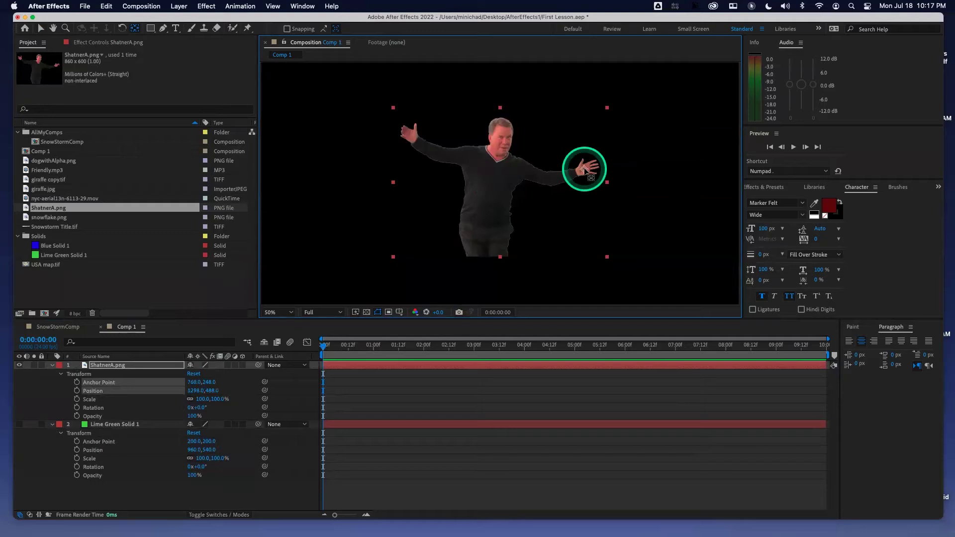
# Undo the last anchor point move and relocate the ShatnerA.png anchor point onto the outstretched hand at about 768, 248 with Pan Behind
pyautogui.press('super+z')
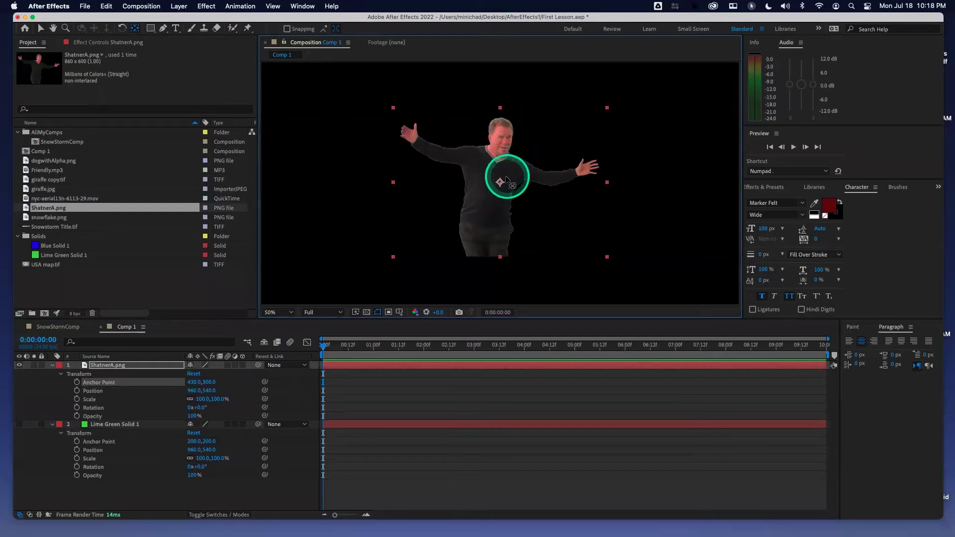
pyautogui.moveTo(500, 182); pyautogui.dragTo(586, 172)
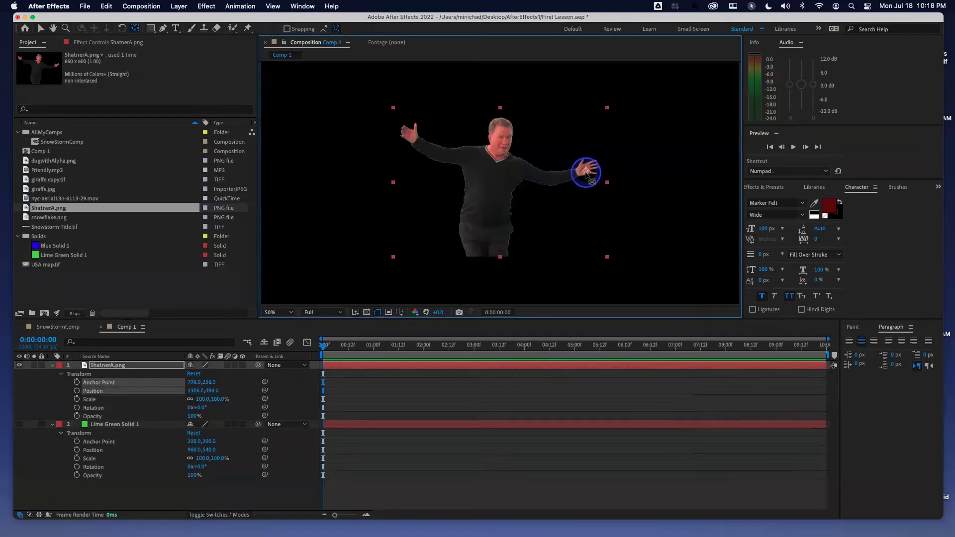
pyautogui.moveTo(586, 172); pyautogui.dragTo(584, 170)
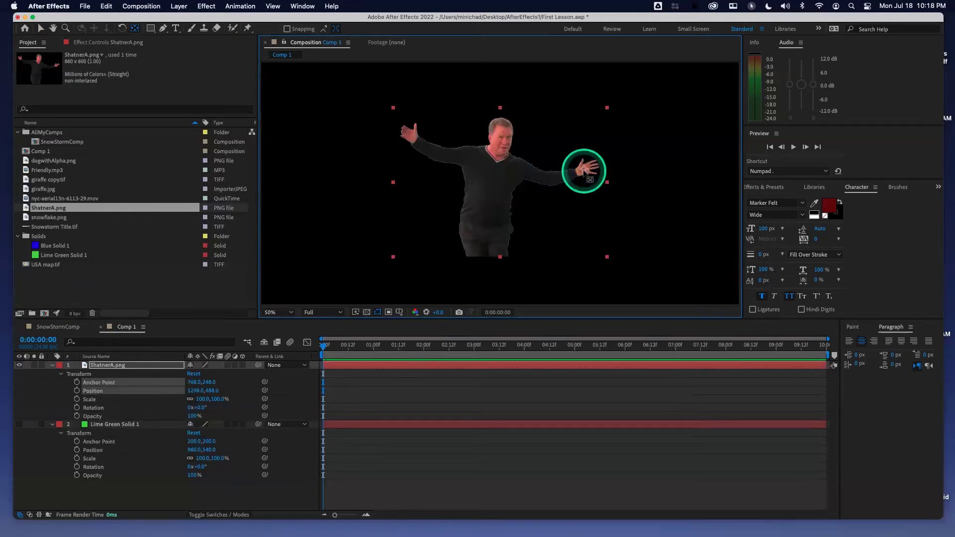
# Relocate the ShatnerA.png anchor point to the bottom of the figure's waist at about 378, 596, and rotate the layer to -4°
pyautogui.moveTo(583, 170); pyautogui.dragTo(487, 256)
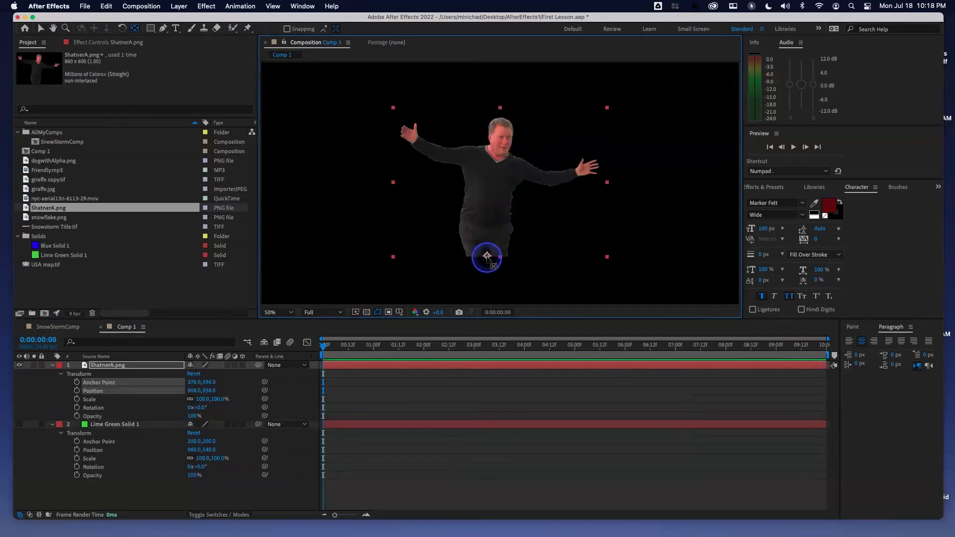
pyautogui.click(203, 407)
pyautogui.moveTo(203, 407)
pyautogui.mouseDown()
pyautogui.moveTo(236, 404)
pyautogui.moveTo(212, 409)
pyautogui.moveTo(224, 387)
pyautogui.moveTo(198, 404)
pyautogui.moveTo(206, 406)
pyautogui.mouseUp()
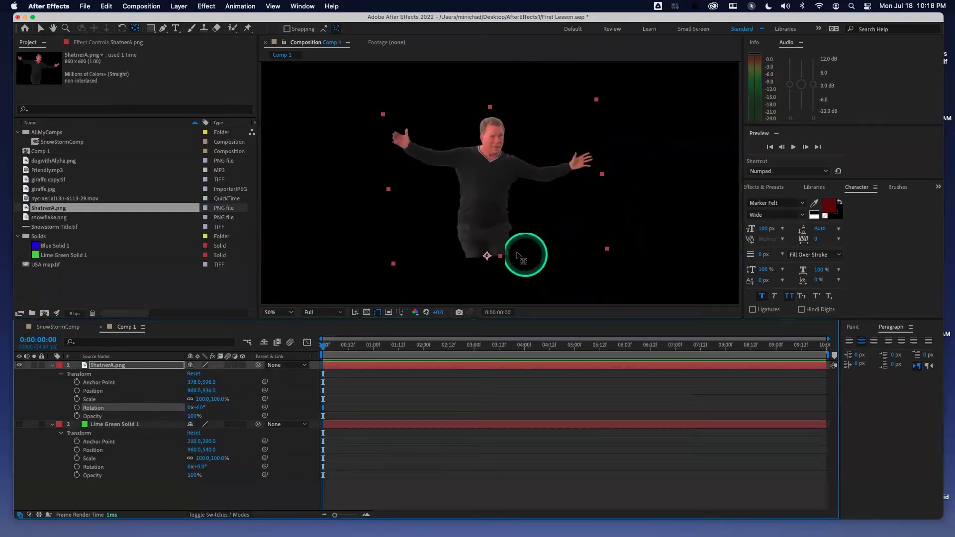
# Relocate the ShatnerA.png anchor point between the hand and waist, shift Position to about 1040 horizontally, and reset the Transform properties
pyautogui.moveTo(488, 256); pyautogui.dragTo(577, 164)
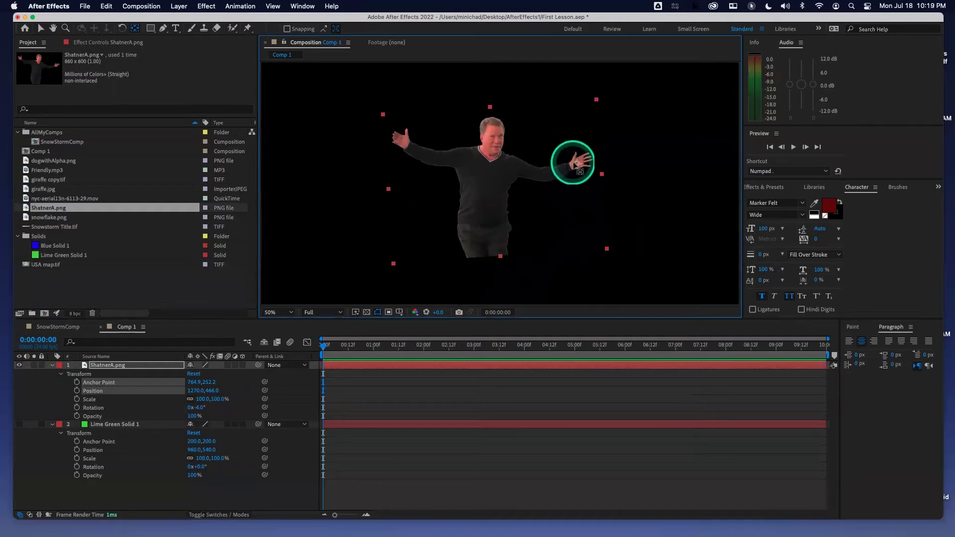
pyautogui.moveTo(577, 165); pyautogui.dragTo(486, 255)
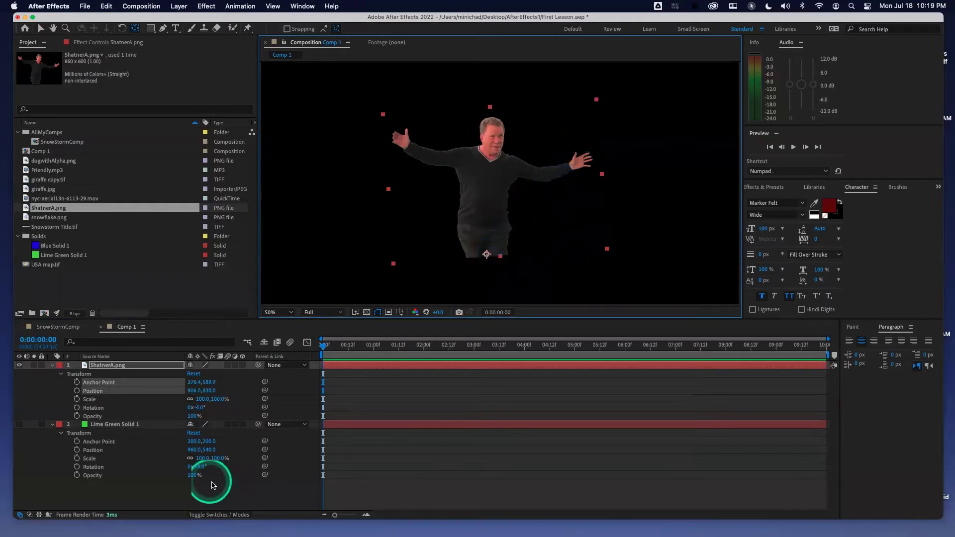
pyautogui.moveTo(194, 390); pyautogui.dragTo(265, 390)
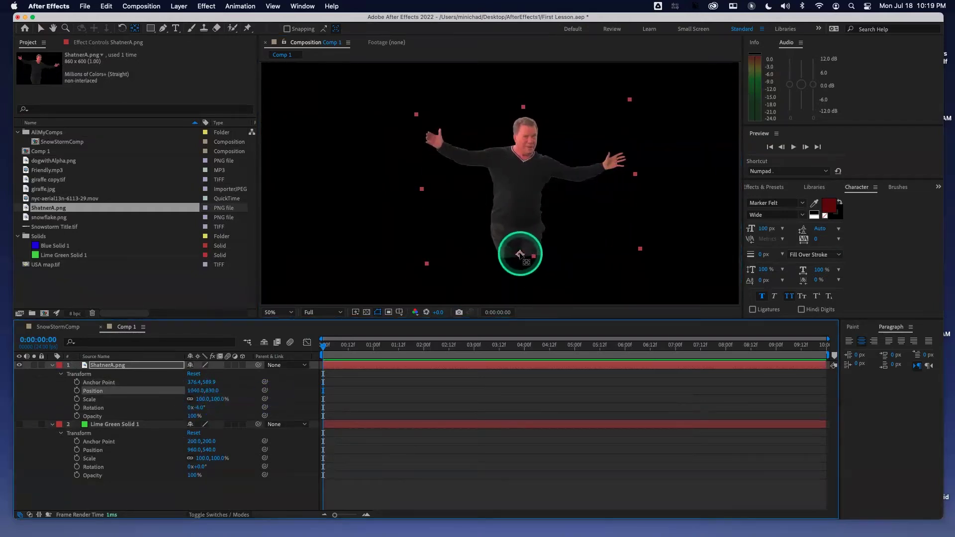
pyautogui.moveTo(520, 254); pyautogui.dragTo(611, 164)
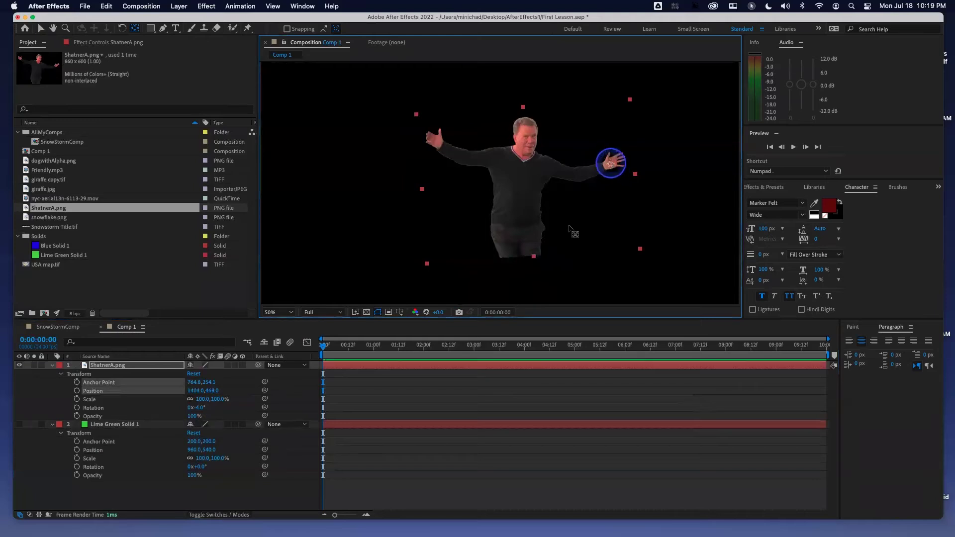
pyautogui.click(196, 374)
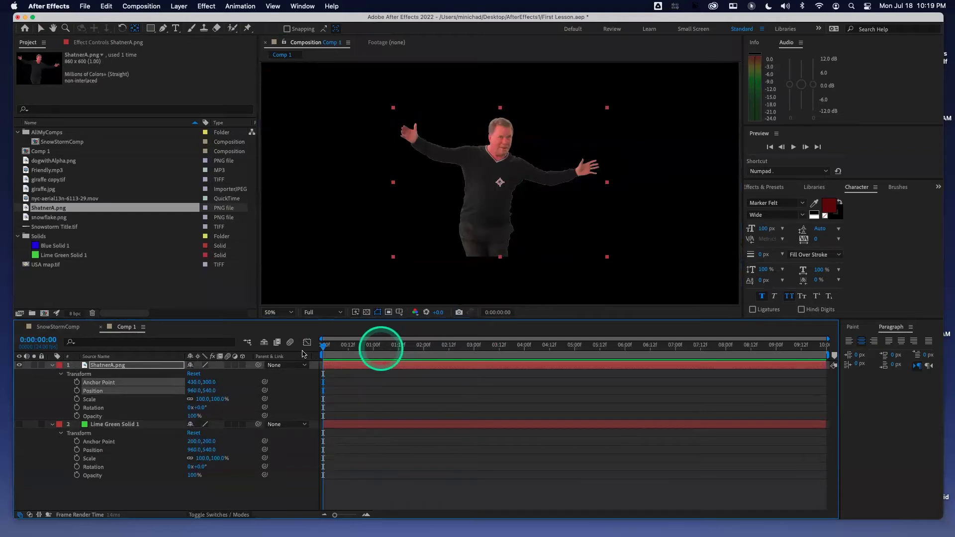
# Collapse the expanded properties of the ShatnerA.png and Lime Green Solid 1 layers in the timeline
pyautogui.click(146, 367)
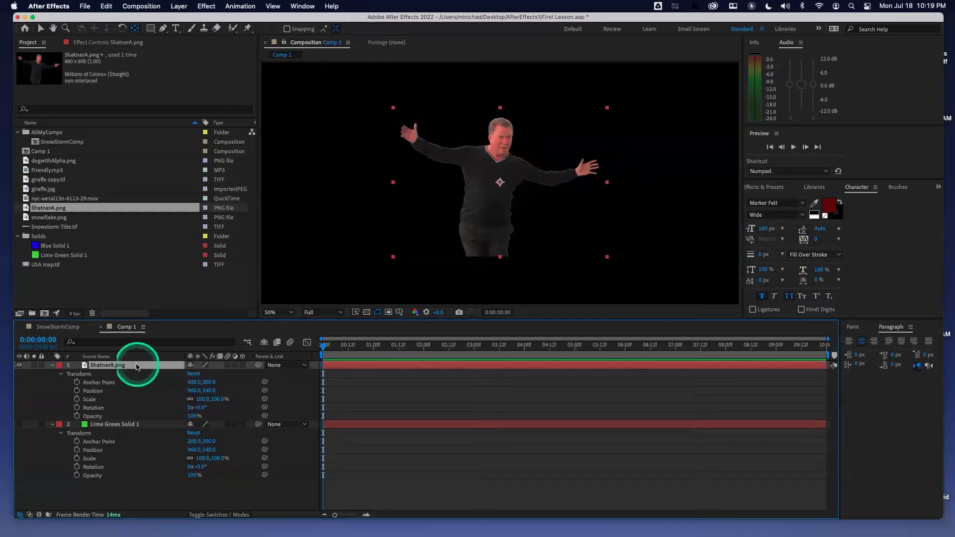
pyautogui.click(61, 373)
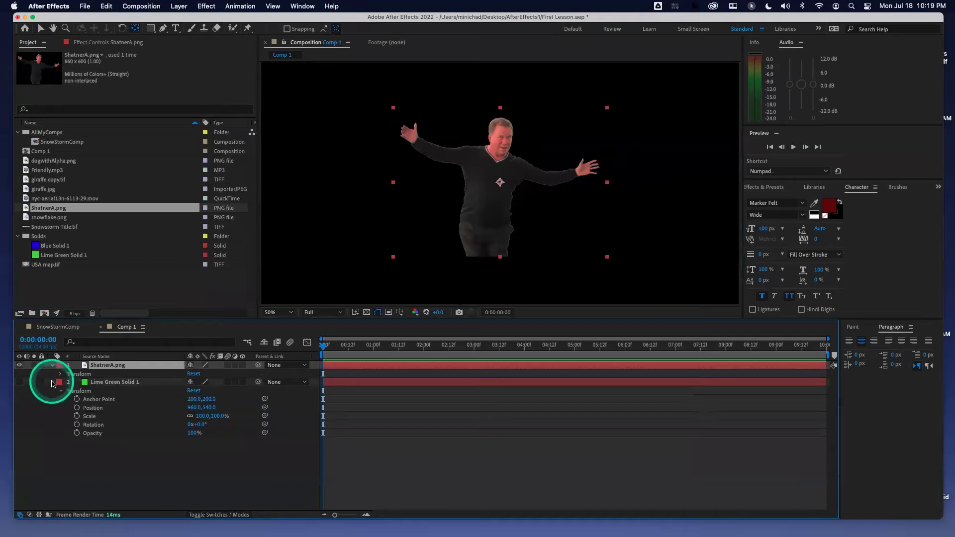
pyautogui.click(52, 382)
pyautogui.click(114, 398)
# Select the ShatnerA.png layer and display only its Anchor Point, Position and Scale property in turn
pyautogui.click(107, 367)
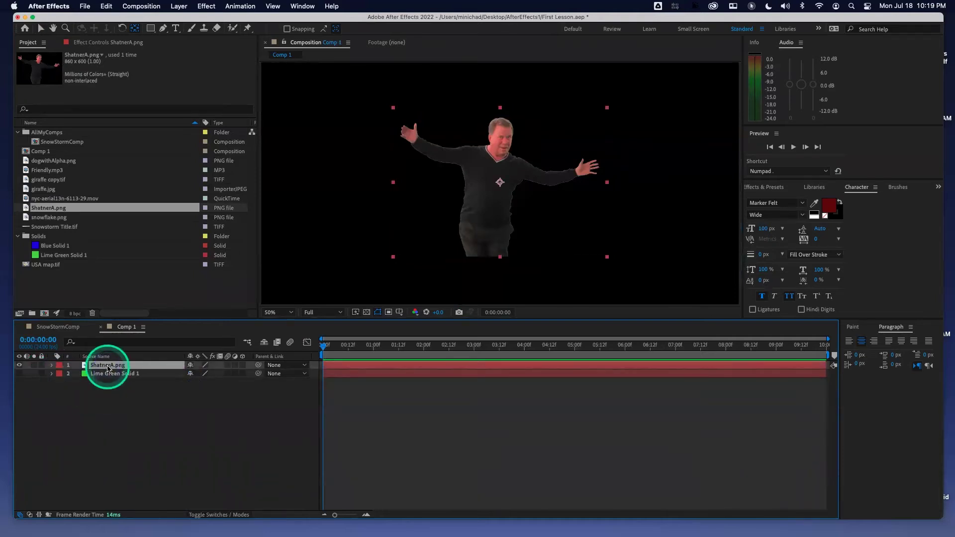
pyautogui.press('a')
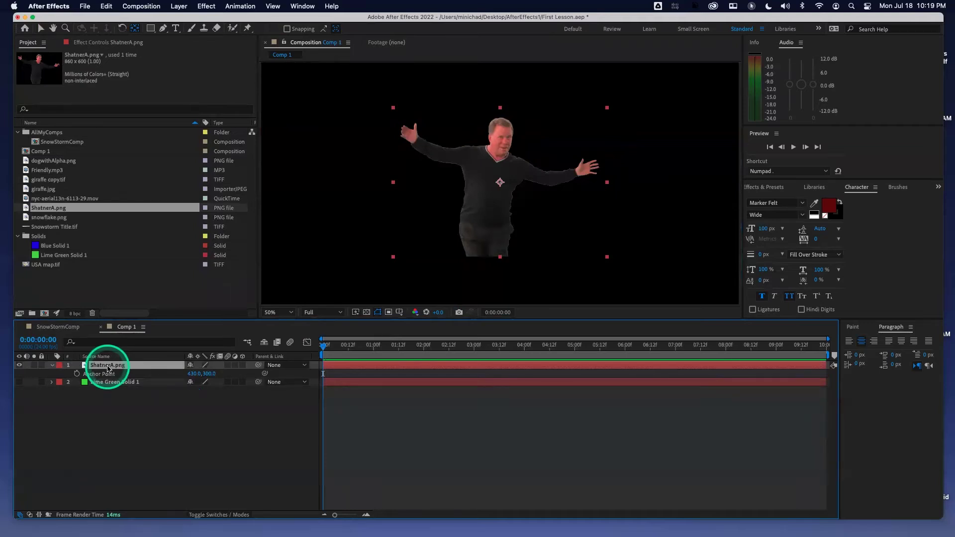
pyautogui.press('p')
pyautogui.press('s')
# Practise selecting ShatnerA.png and Lime Green Solid 1 together, both with a marquee and by extending the selection
pyautogui.keyDown('shift'); pyautogui.click(124, 383); pyautogui.keyUp('shift')
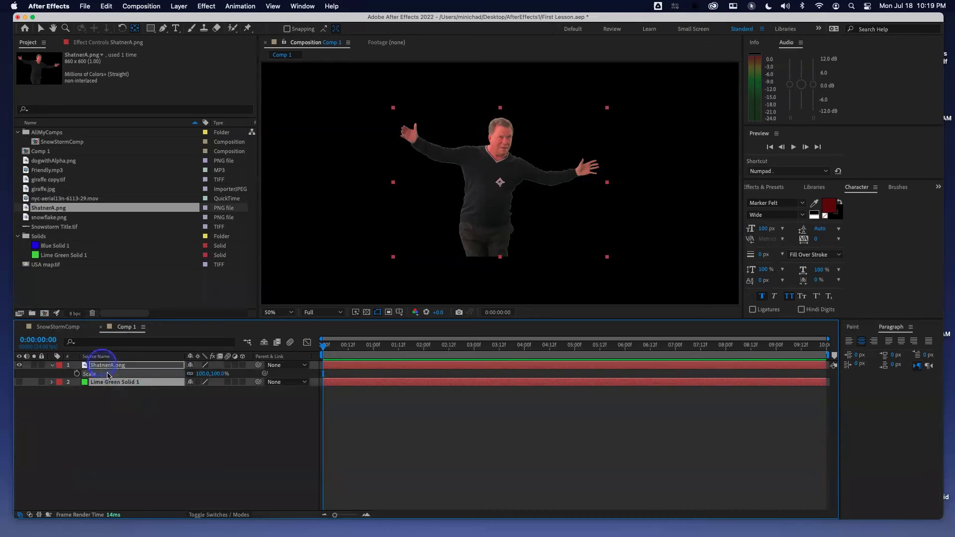
pyautogui.click(130, 410)
pyautogui.moveTo(146, 411); pyautogui.dragTo(89, 372)
pyautogui.click(110, 406)
pyautogui.click(114, 366)
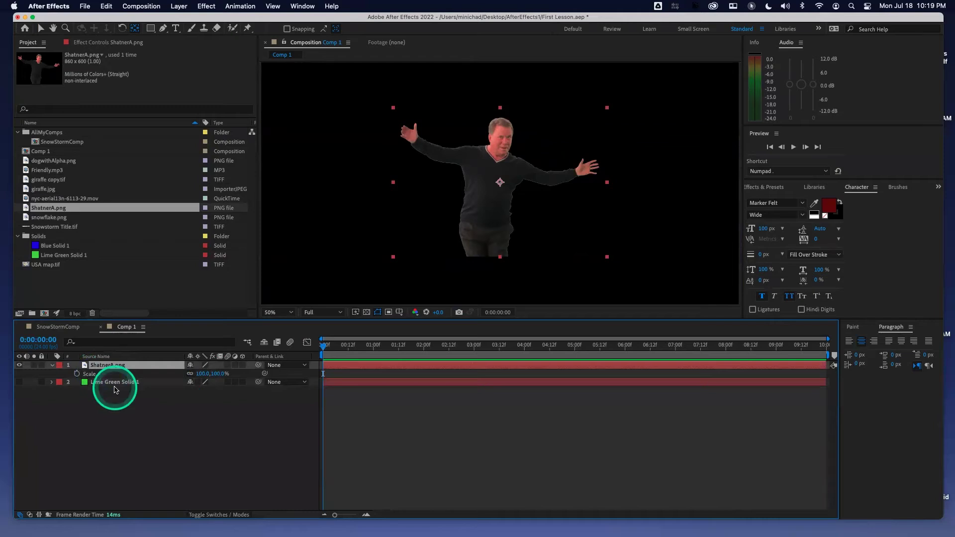
pyautogui.keyDown('shift'); pyautogui.click(115, 386); pyautogui.keyUp('shift')
# Display only Anchor Point, Position and Scale in turn for both selected layers, and activate the Rotation tool
pyautogui.press('a')
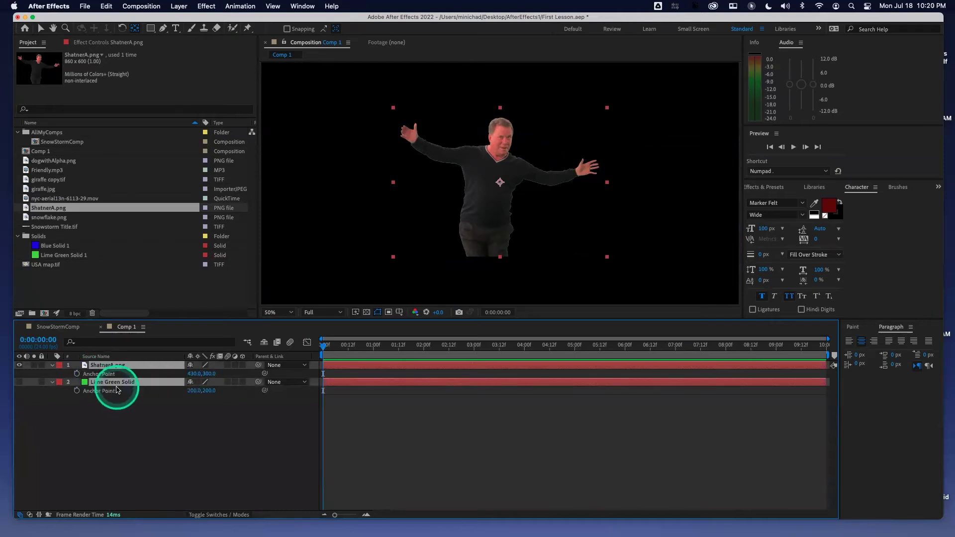
pyautogui.press('p')
pyautogui.press('s')
pyautogui.click(122, 29)
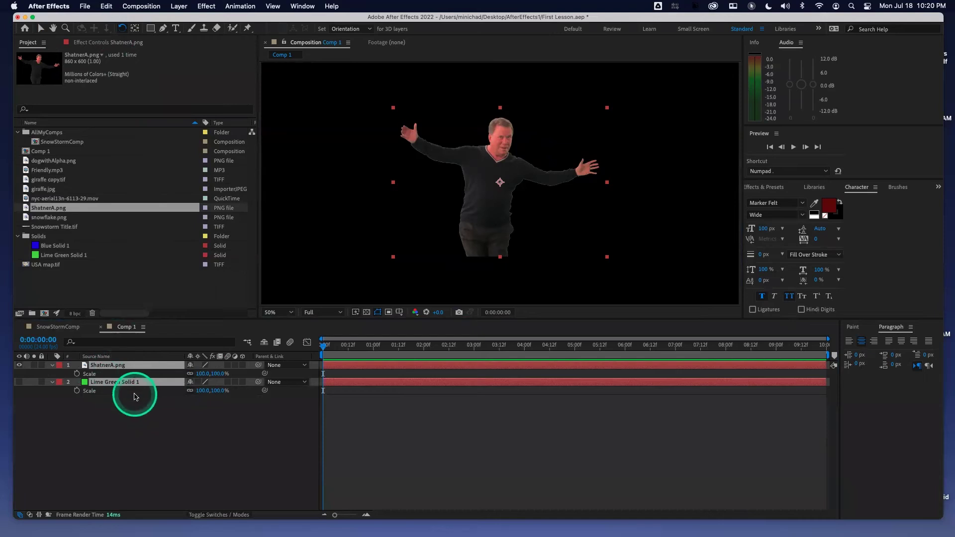
# Cycle both layers' displayed property repeatedly through Anchor Point, Position, Scale, Rotation and Opacity, ending with Scale
pyautogui.press('r')
pyautogui.press('p')
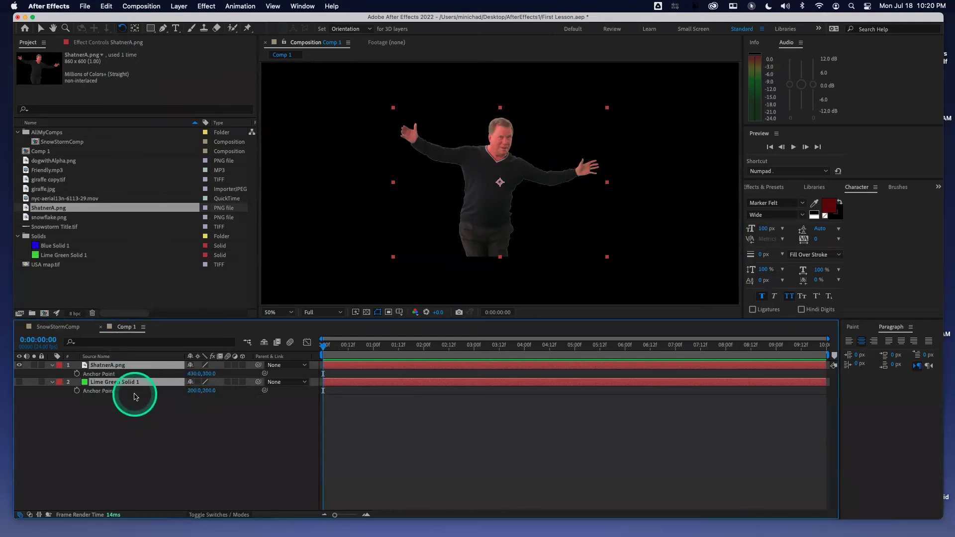
pyautogui.press('r')
pyautogui.press('t')
pyautogui.press('a')
pyautogui.press('p')
pyautogui.press('s')
pyautogui.press('r')
pyautogui.press('t')
pyautogui.press('r')
pyautogui.press('s')
pyautogui.press('r')
pyautogui.press('p')
pyautogui.press('a')
pyautogui.press('s')
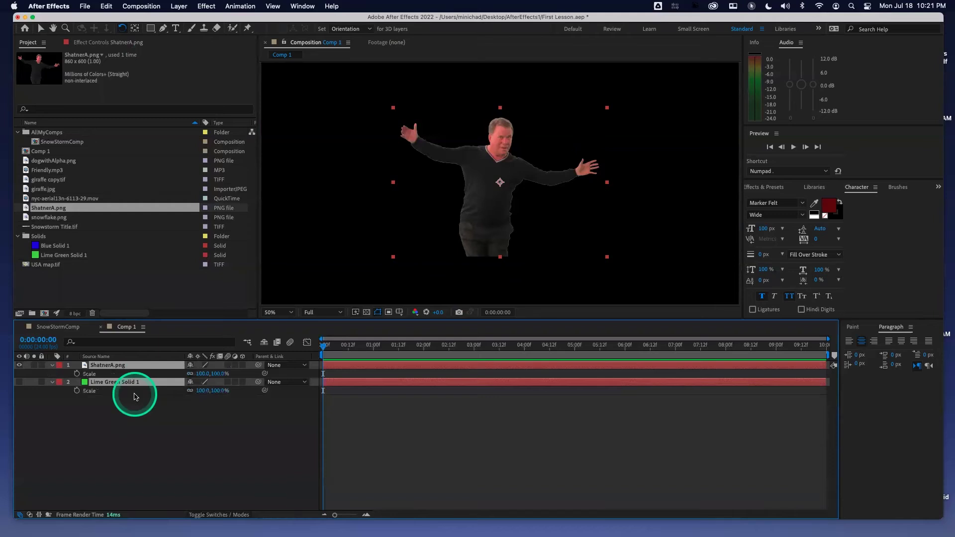
# Deselect all layers and display only Anchor Point, Scale and Opacity in turn for every layer in the composition
pyautogui.click(53, 366)
pyautogui.click(53, 369)
pyautogui.click(52, 370)
pyautogui.click(97, 400)
pyautogui.press('a')
pyautogui.press('s')
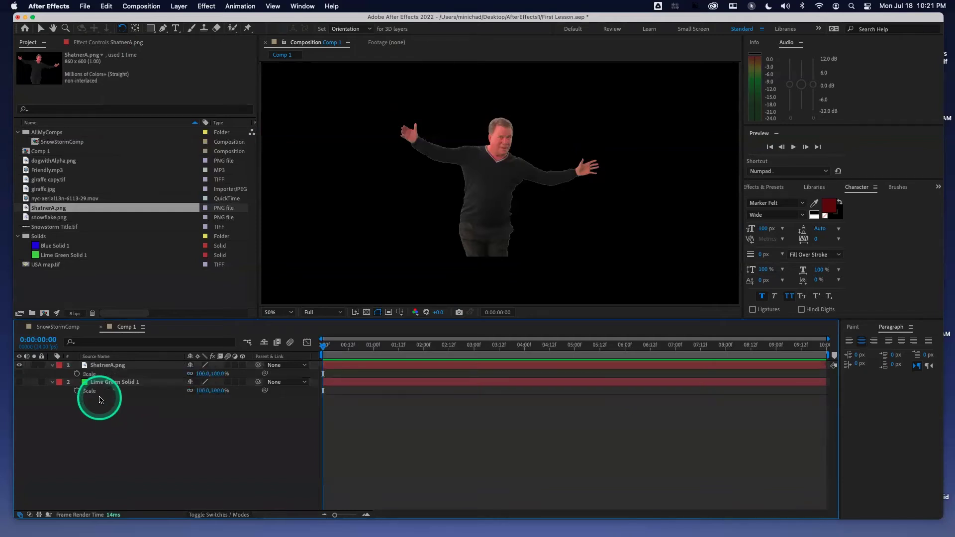
pyautogui.press('t')
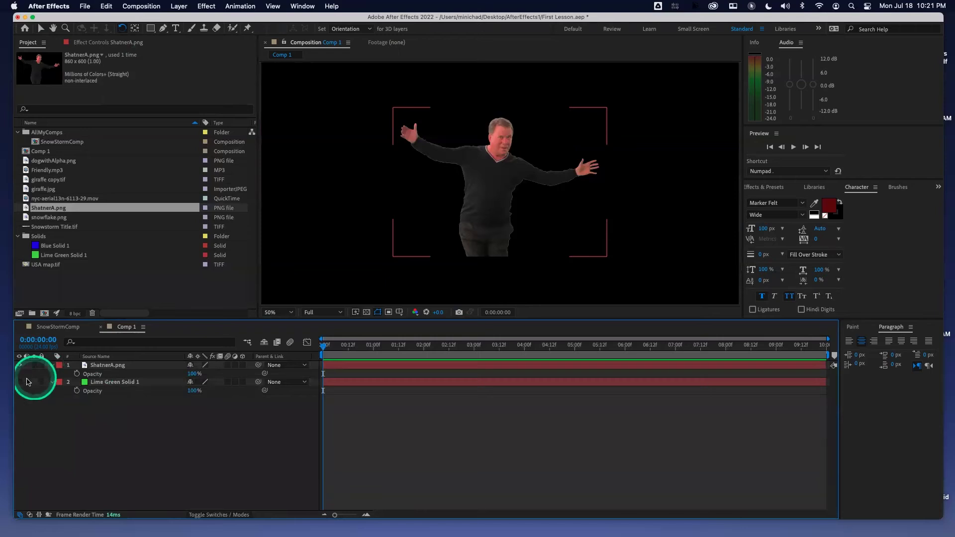
# Make the Lime Green Solid 1 layer visible, and delete both layers from Comp 1
pyautogui.click(20, 383)
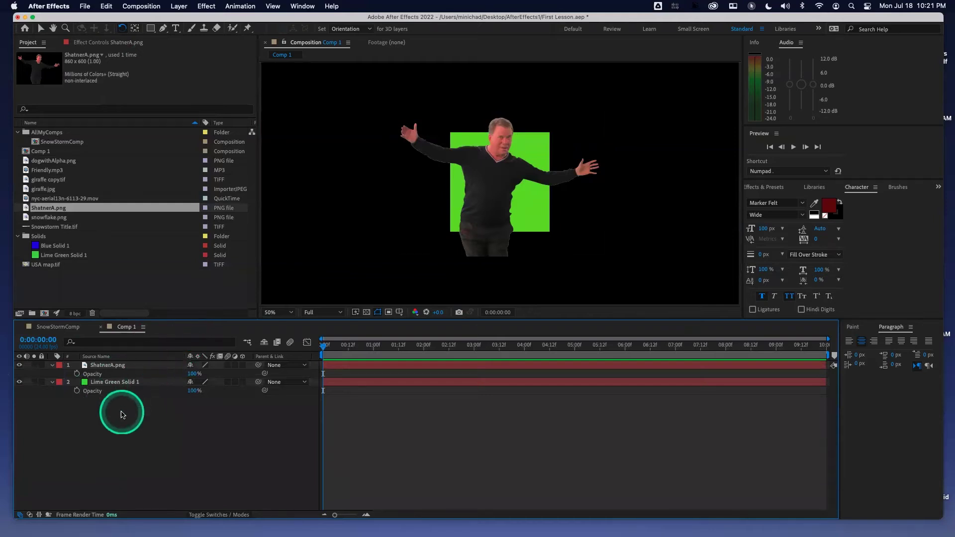
pyautogui.click(106, 384)
pyautogui.moveTo(106, 384); pyautogui.dragTo(100, 368)
pyautogui.press('Delete')
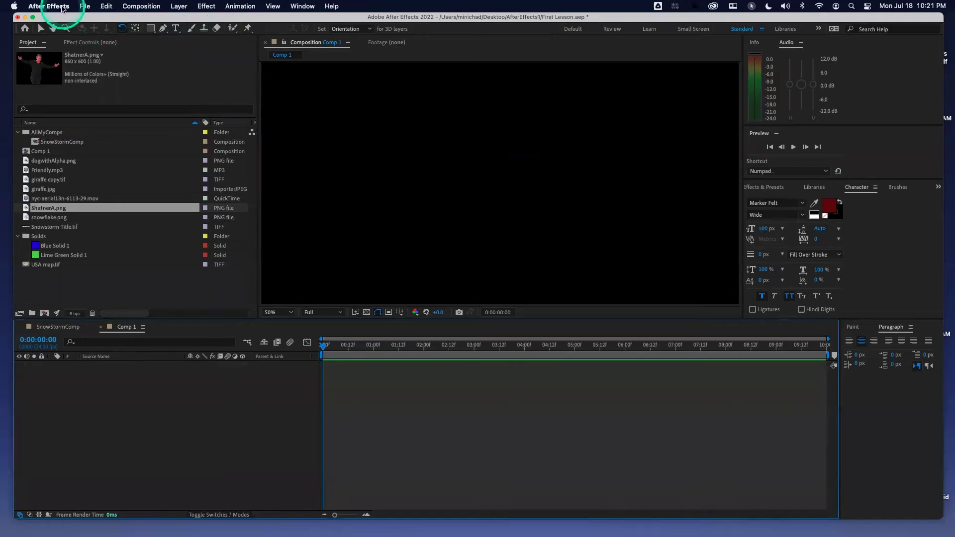
# Make sure Default Spatial Interpolation to Linear is enabled in the General preferences, and accept the preferences
pyautogui.click(63, 7)
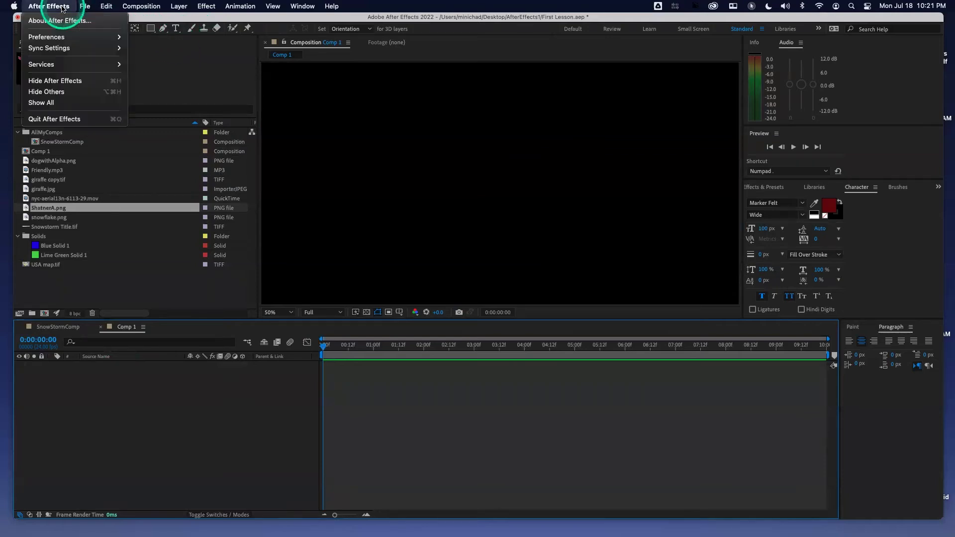
pyautogui.moveTo(69, 40)
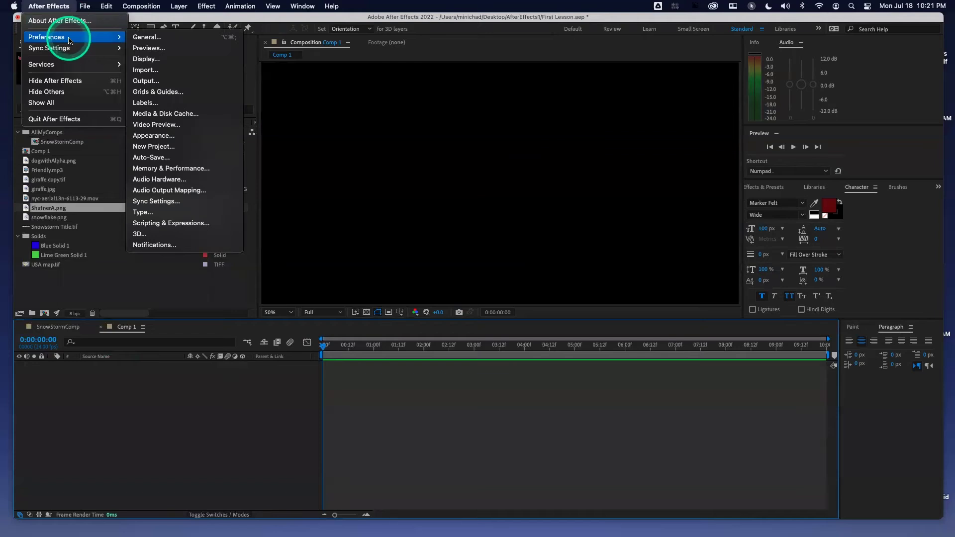
pyautogui.moveTo(85, 7)
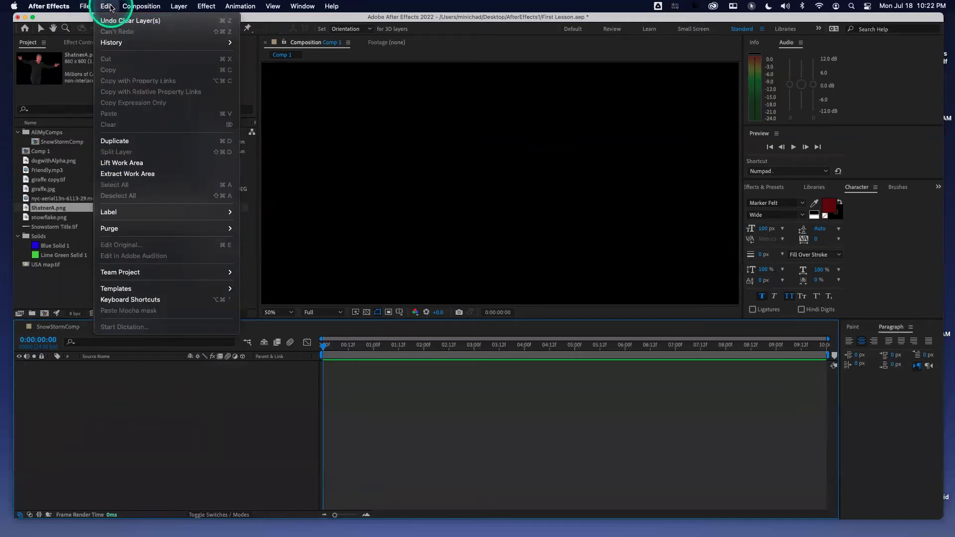
pyautogui.moveTo(53, 8)
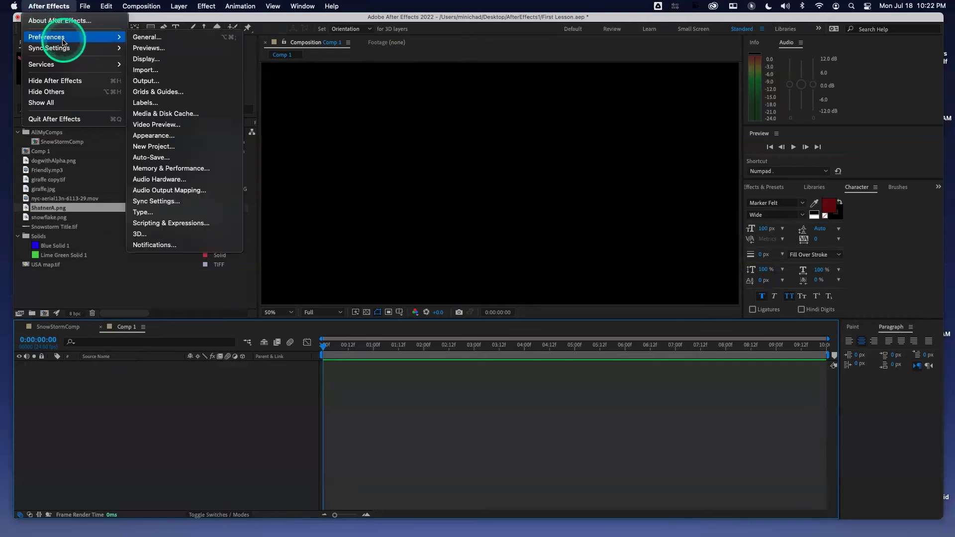
pyautogui.click(136, 37)
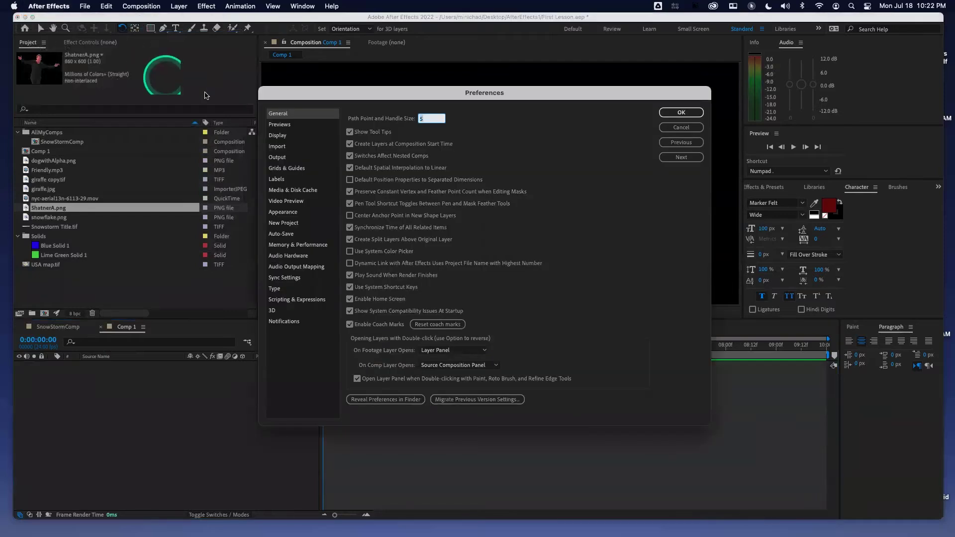
pyautogui.moveTo(310, 99); pyautogui.dragTo(319, 80)
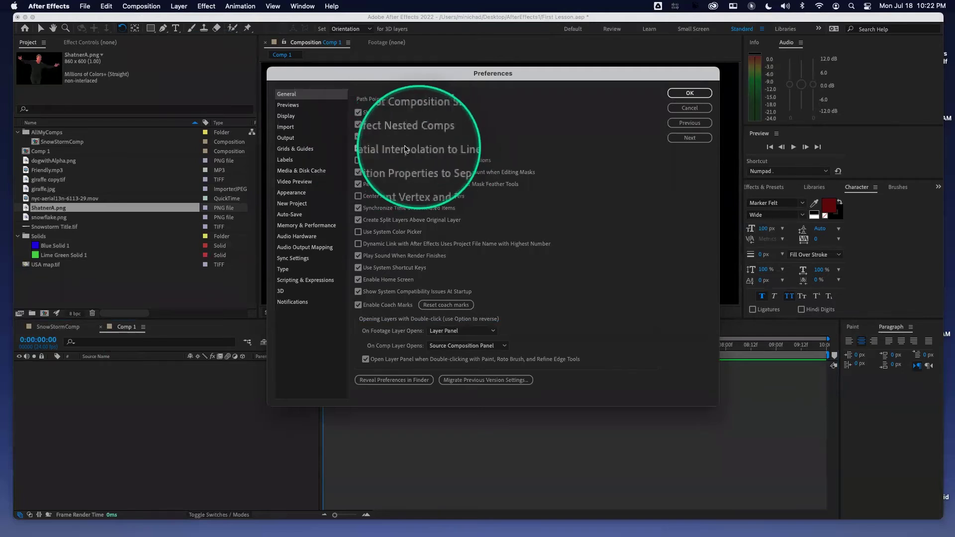
pyautogui.click(359, 149)
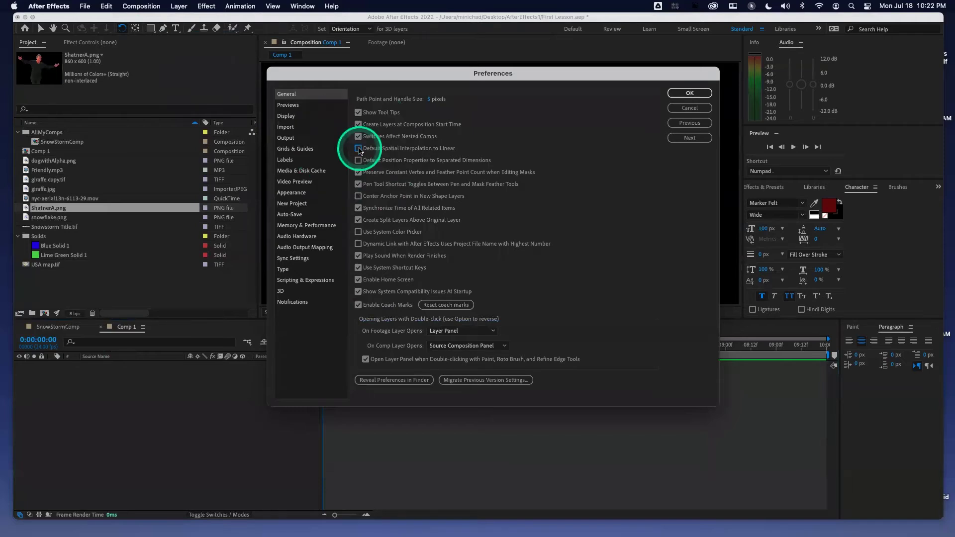
pyautogui.click(359, 149)
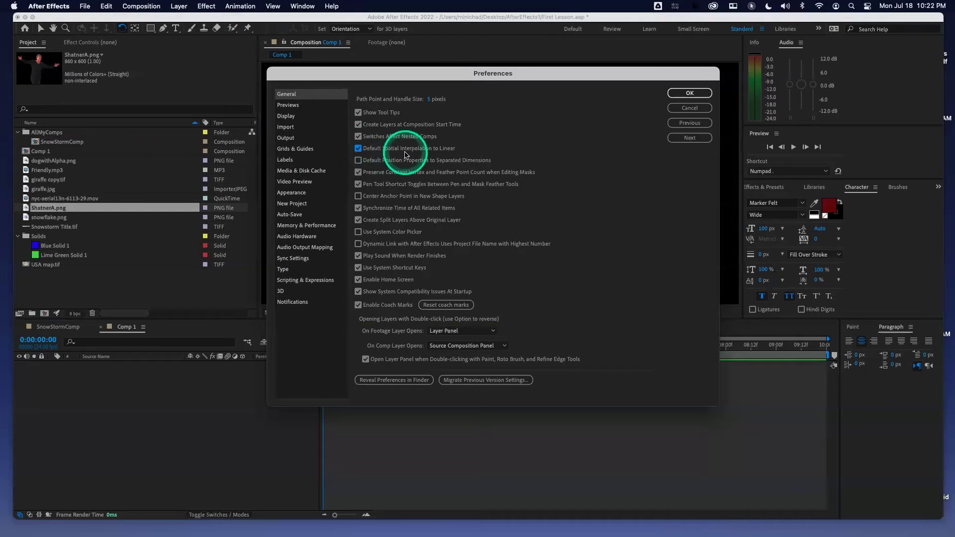
pyautogui.click(357, 149)
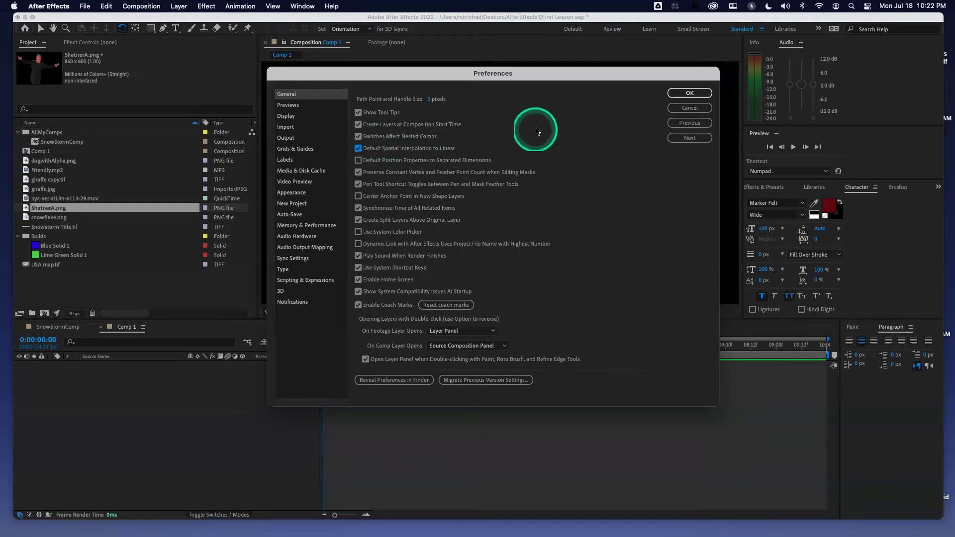
pyautogui.click(683, 94)
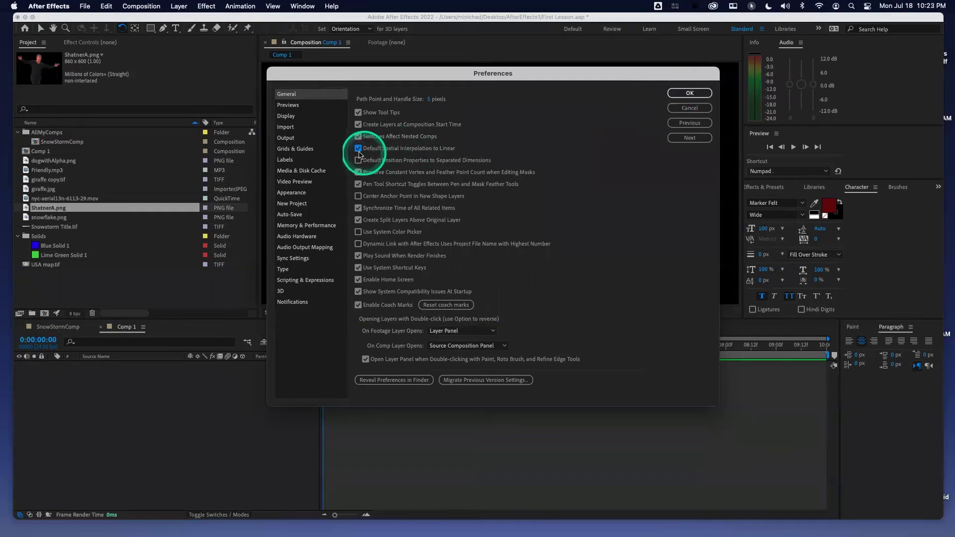
pyautogui.click(677, 95)
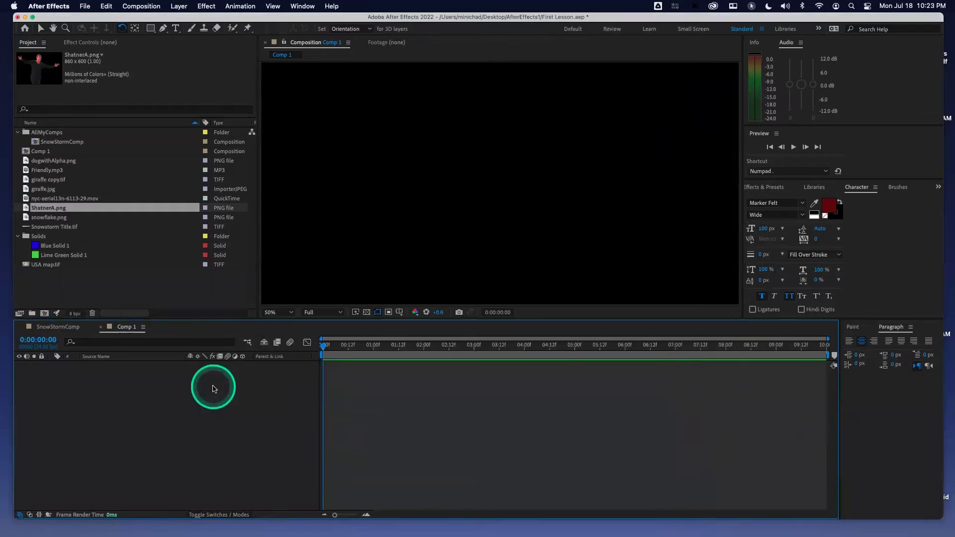
# Start a new solid in Comp 1 with a width and height of 300 px
pyautogui.press('super+y')
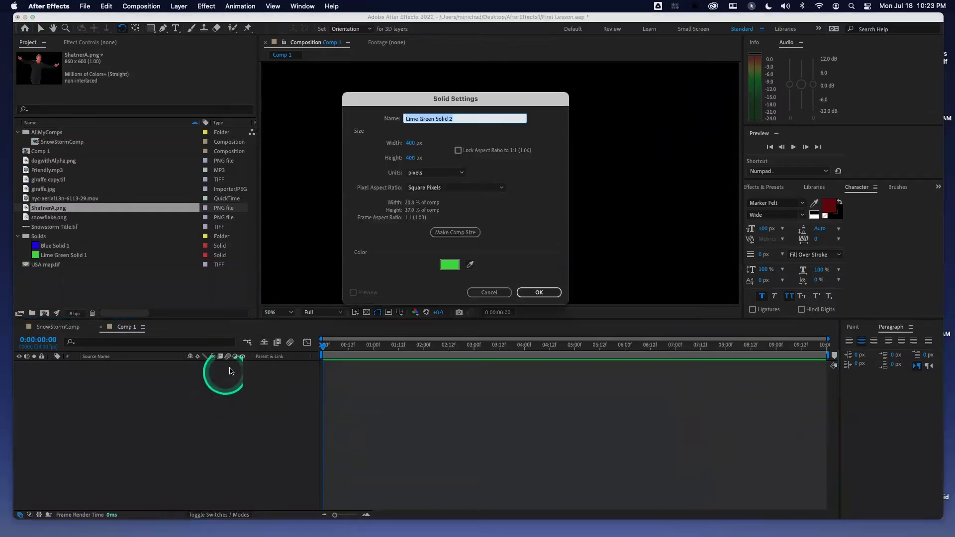
pyautogui.click(411, 144)
pyautogui.write('300')
pyautogui.press('Tab')
pyautogui.write('300')
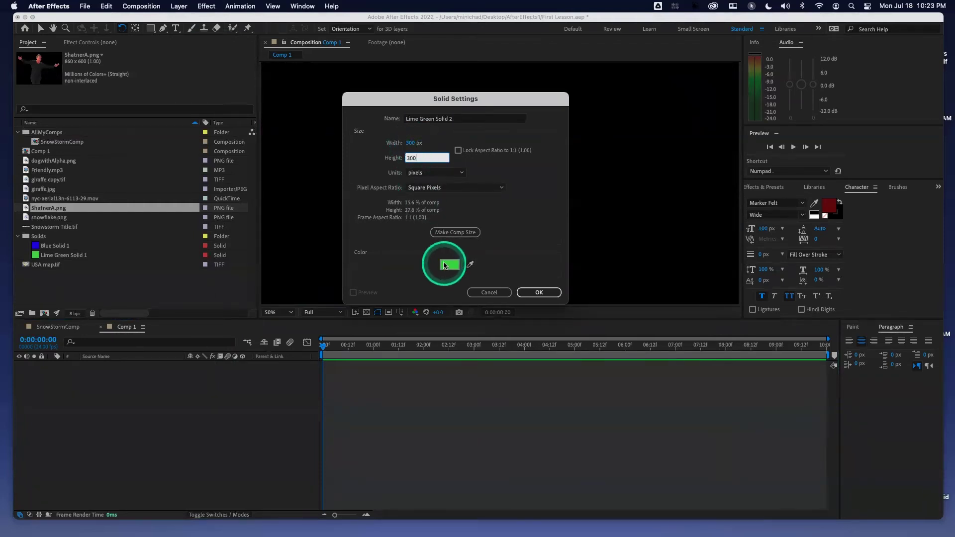
# Choose a deep purple colour for the new solid and create it in Comp 1
pyautogui.click(445, 265)
pyautogui.moveTo(512, 207)
pyautogui.mouseDown()
pyautogui.moveTo(512, 196)
pyautogui.moveTo(512, 207)
pyautogui.moveTo(481, 202)
pyautogui.mouseUp()
pyautogui.click(478, 213)
pyautogui.click(481, 213)
pyautogui.click(578, 179)
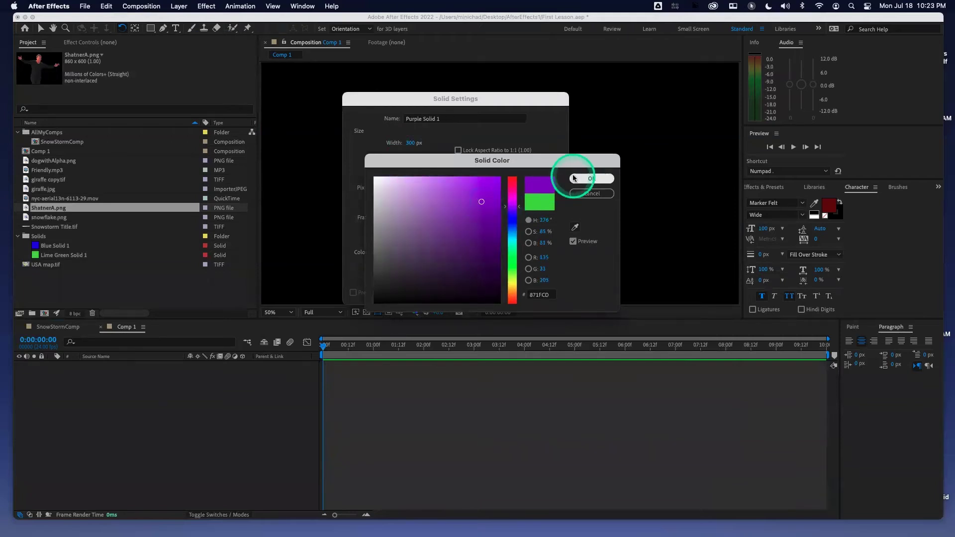
pyautogui.moveTo(484, 204); pyautogui.dragTo(485, 211)
pyautogui.click(579, 180)
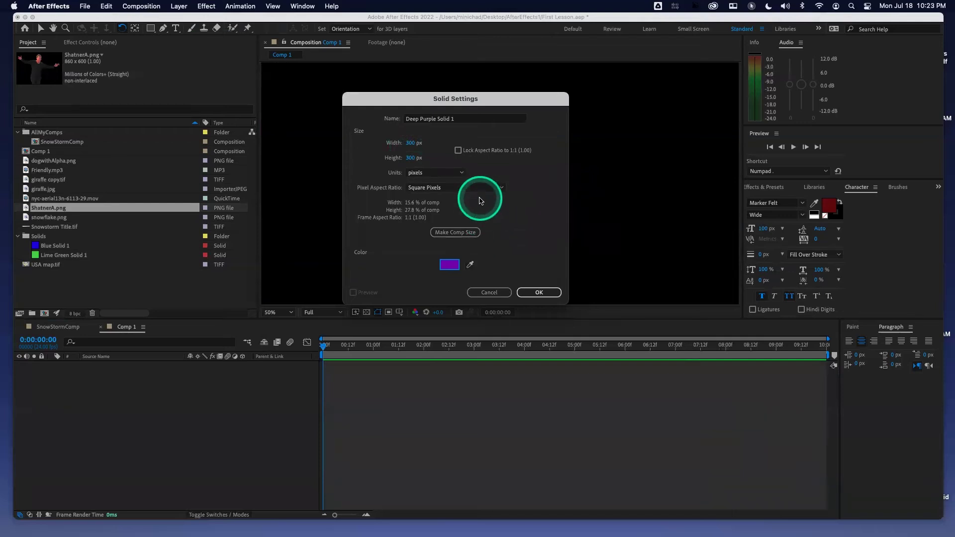
pyautogui.click(539, 293)
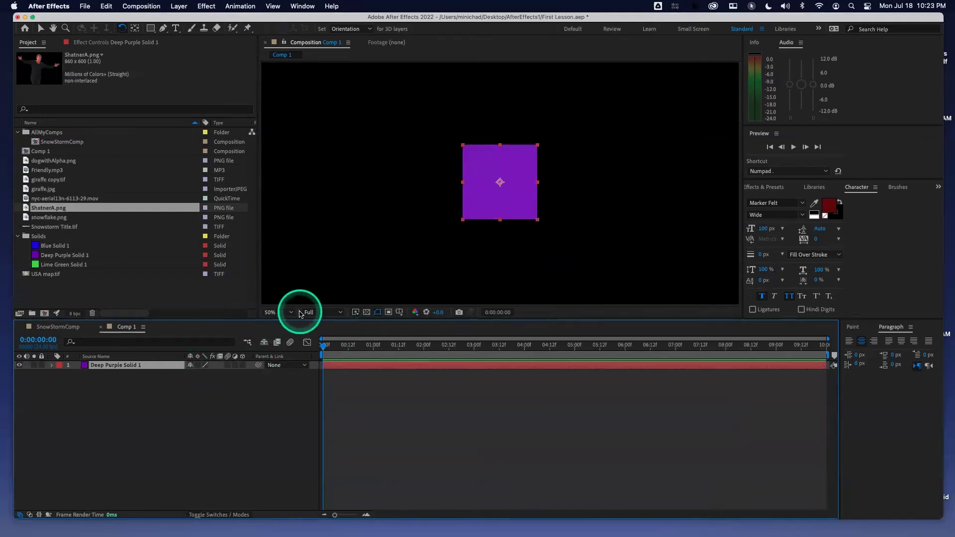
# Display the purple solid's Position property and set it to 300, 500
pyautogui.press('p')
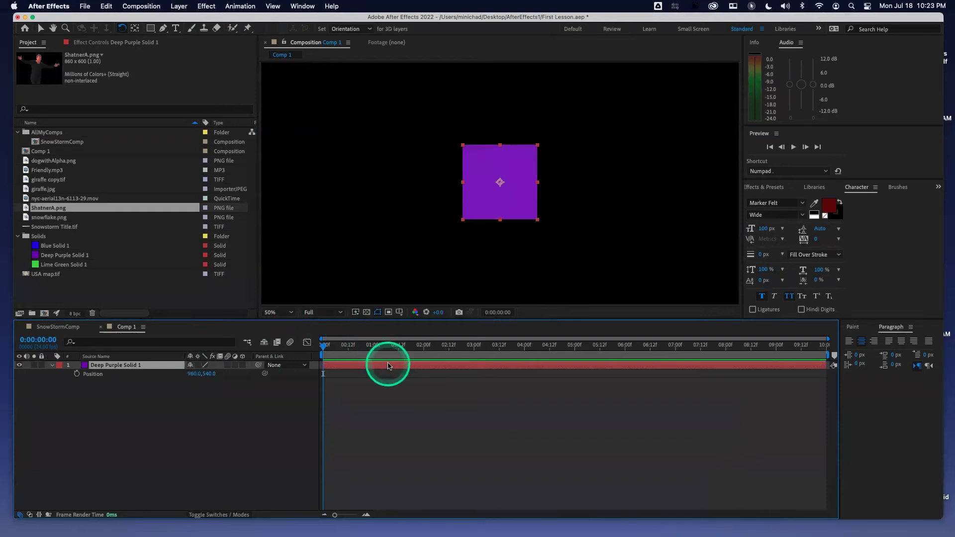
pyautogui.click(194, 374)
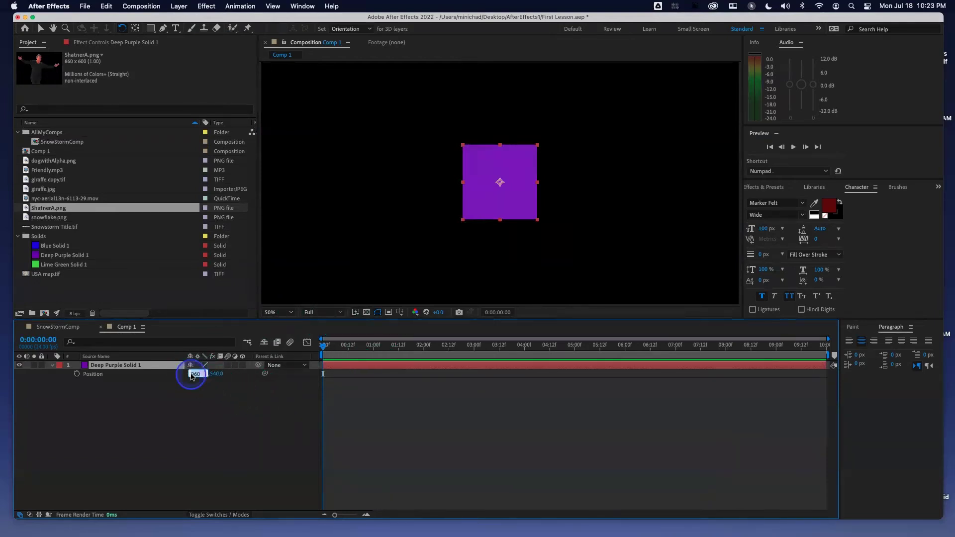
pyautogui.write('300')
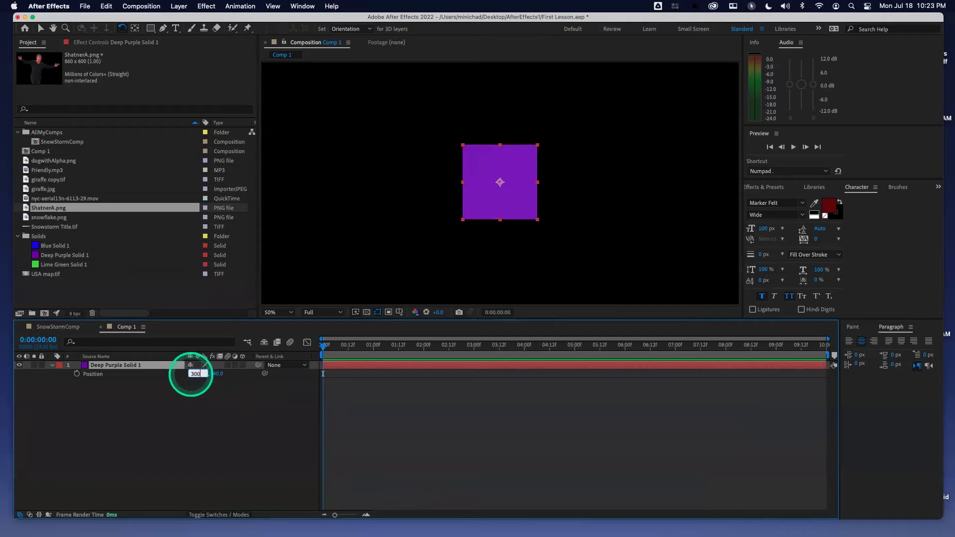
pyautogui.press('Tab')
pyautogui.write('500')
pyautogui.press('Return')
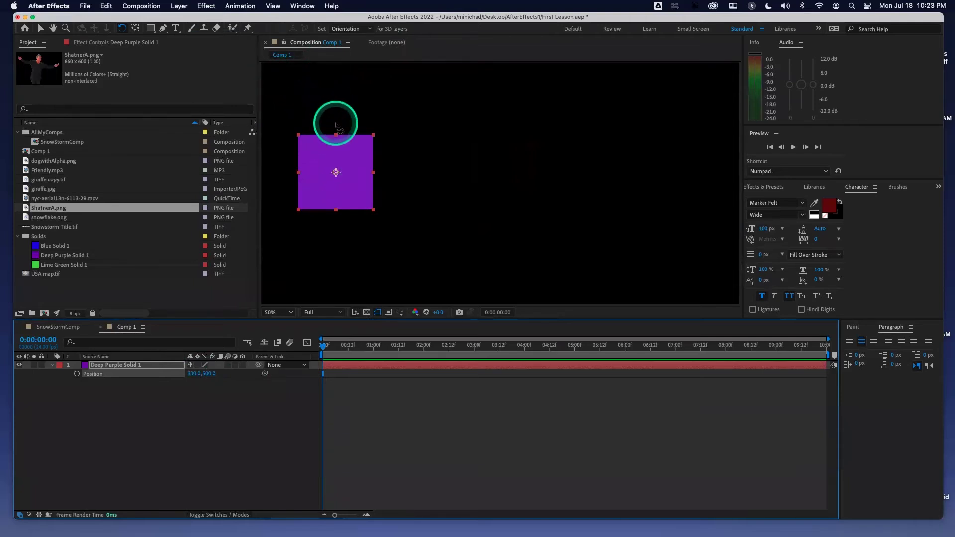
# Activate the Selection tool, scrub through the timeline, and set the current time to exactly 0:00:02:00
pyautogui.press('v')
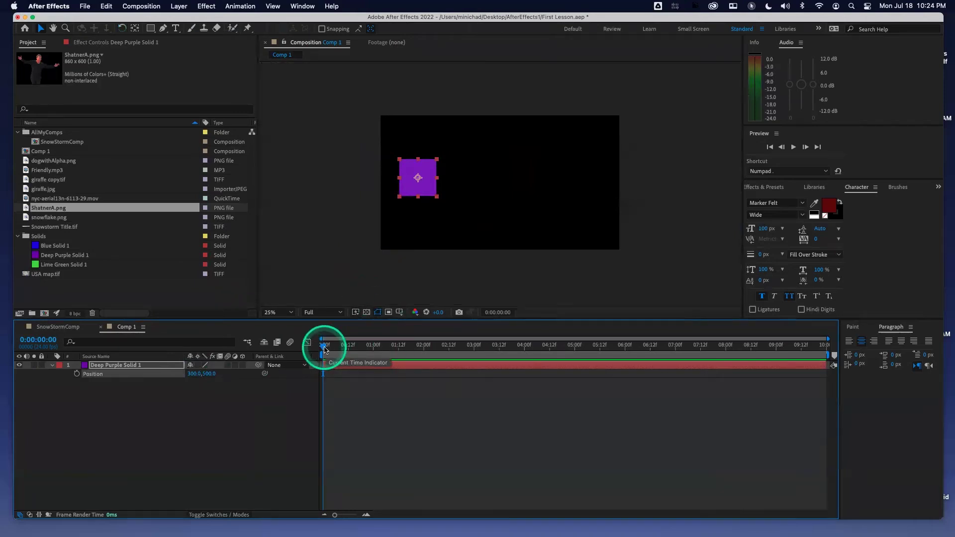
pyautogui.moveTo(324, 349); pyautogui.dragTo(294, 338)
pyautogui.click(426, 347)
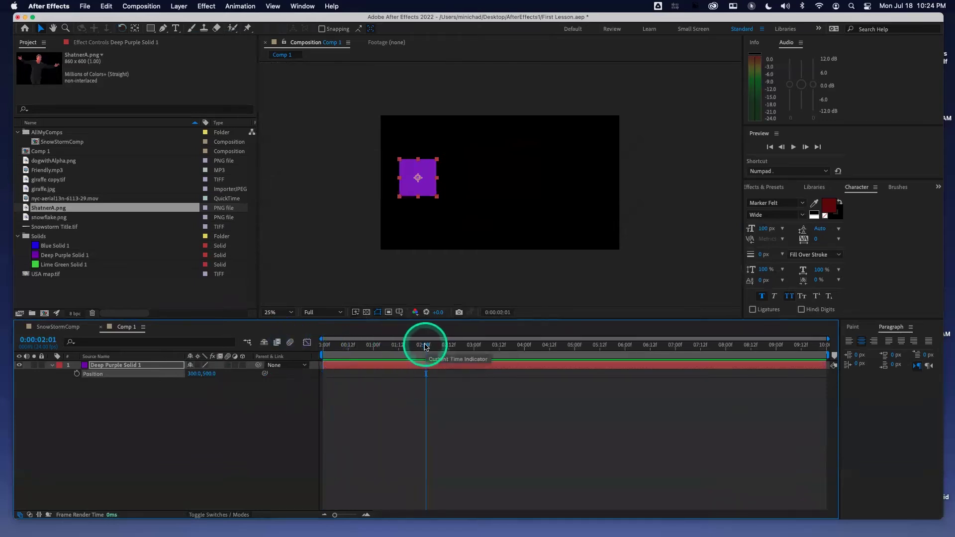
pyautogui.click(426, 347)
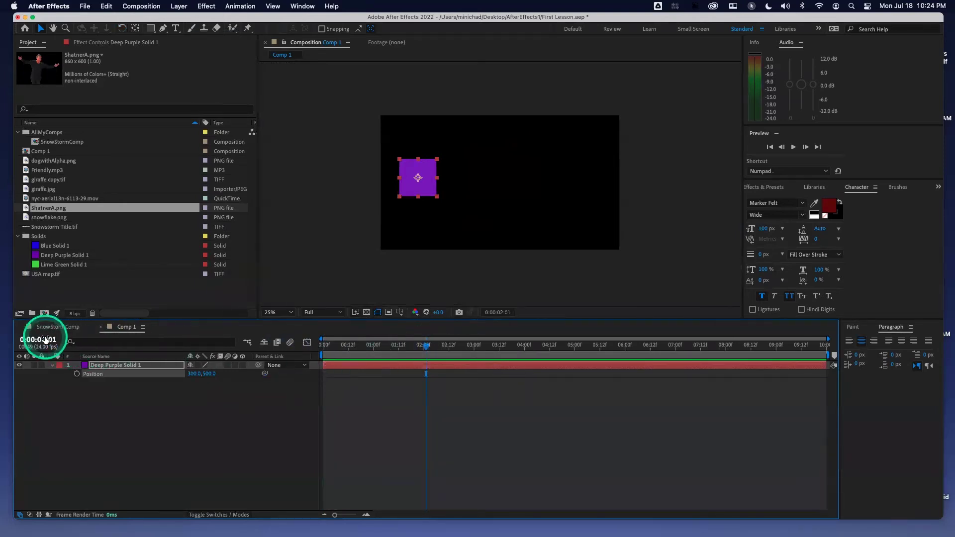
pyautogui.click(45, 339)
pyautogui.write('200')
pyautogui.press('Return')
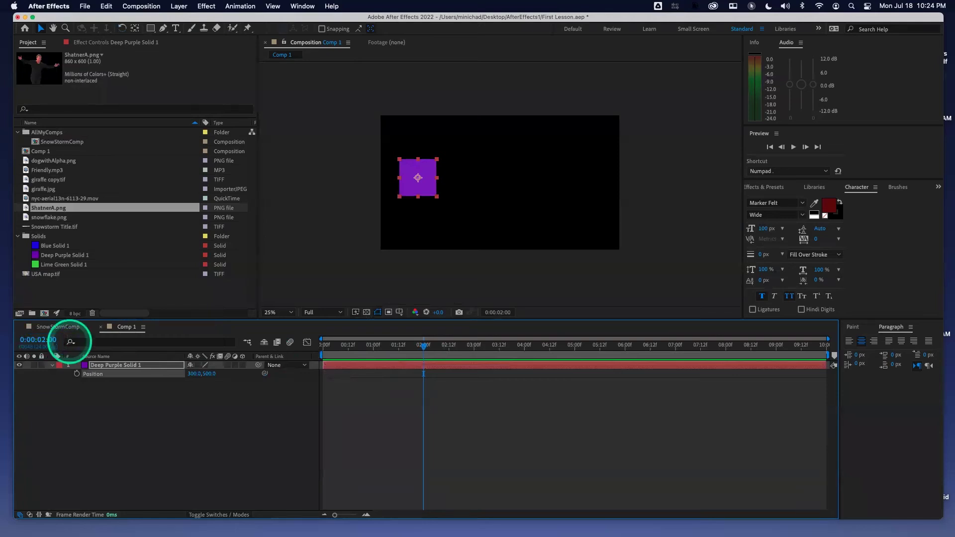
# Scrub the current time indicator back to 0:00:01:18 and forward again to 0:00:02:01
pyautogui.moveTo(423, 347); pyautogui.dragTo(413, 351)
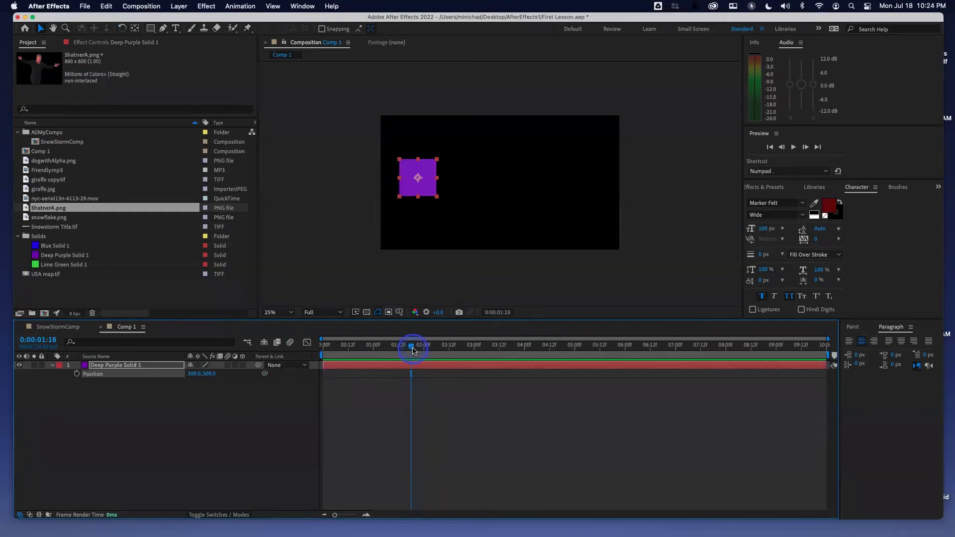
pyautogui.press('space')
pyautogui.click(422, 351)
pyautogui.moveTo(422, 351); pyautogui.dragTo(426, 350)
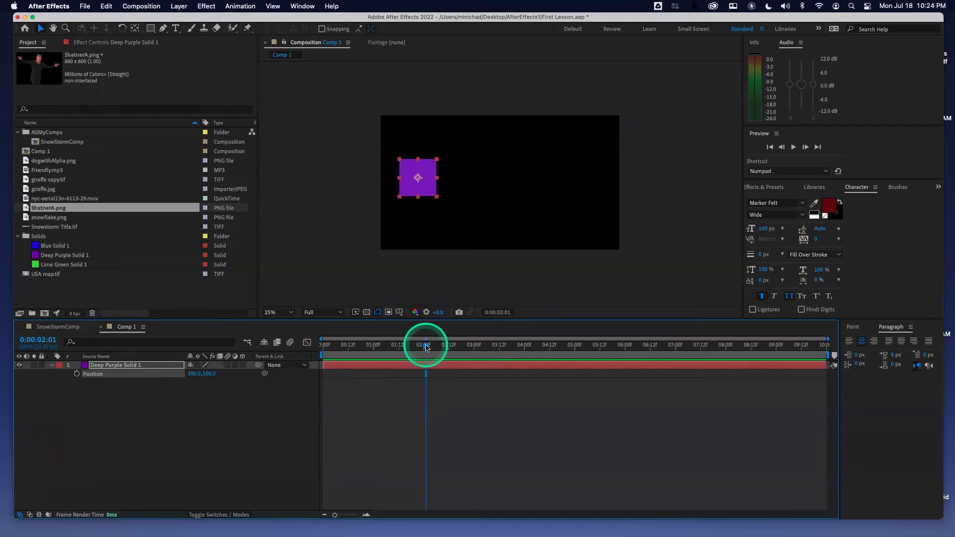
# Move the current time forward and backward repeatedly one frame at a time, ending at 0:00:02:00
pyautogui.press('pagedown')
pyautogui.press('pagedown')
pyautogui.press('pagedown')
pyautogui.press('pagedown')
pyautogui.press('pagedown')
pyautogui.press('pagedown')
pyautogui.press('pageup')
pyautogui.press('pageup')
pyautogui.press('pageup')
pyautogui.press('pagedown')
pyautogui.press('pagedown')
pyautogui.press('pagedown')
pyautogui.press('pagedown')
pyautogui.press('pagedown')
pyautogui.press('pageup')
pyautogui.press('pageup')
pyautogui.press('pageup')
pyautogui.press('pageup')
pyautogui.press('pageup')
pyautogui.press('pageup')
pyautogui.press('pageup')
pyautogui.press('pageup')
pyautogui.press('pageup')
pyautogui.press('pagedown')
pyautogui.press('pagedown')
pyautogui.press('pagedown')
pyautogui.press('pagedown')
pyautogui.press('pagedown')
pyautogui.press('pageup')
pyautogui.press('pageup')
pyautogui.press('pageup')
pyautogui.press('pageup')
pyautogui.press('pageup')
# Select the purple solid in the composition and nudge it horizontally, left and then right, in single small increments
pyautogui.click(420, 188)
pyautogui.press('Left')
pyautogui.press('Left')
pyautogui.press('Left')
pyautogui.press('Left')
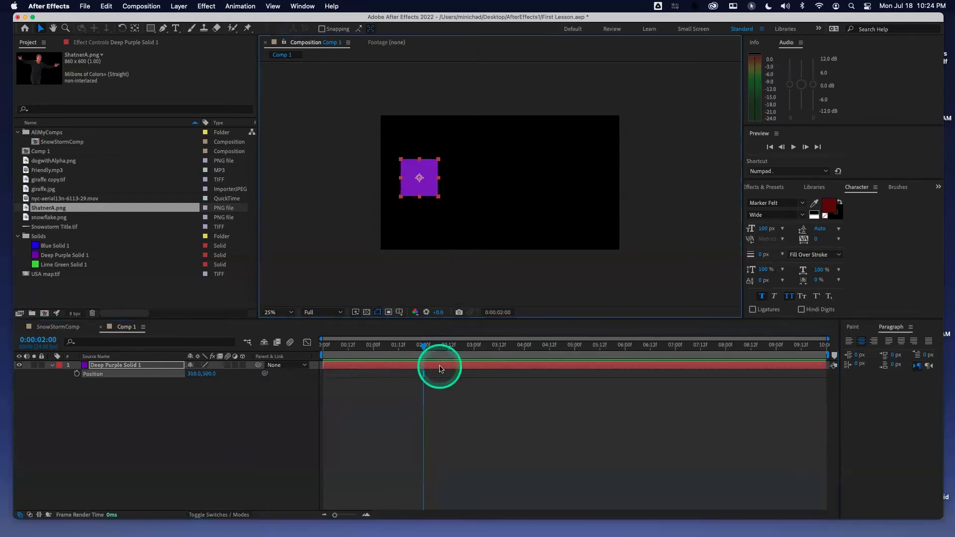
pyautogui.press('Right')
pyautogui.press('Right')
pyautogui.press('Right')
pyautogui.press('Right')
pyautogui.press('Right')
pyautogui.press('Right')
pyautogui.press('Right')
pyautogui.press('Right')
pyautogui.press('Right')
pyautogui.press('Right')
pyautogui.press('Right')
pyautogui.press('Right')
pyautogui.press('Right')
pyautogui.press('Right')
pyautogui.press('Right')
pyautogui.press('Right')
# Nudge the purple solid up and then down in small increments to a vertical position of about 528
pyautogui.press('Up')
pyautogui.press('Up')
pyautogui.press('Up')
pyautogui.press('Up')
pyautogui.press('Up')
pyautogui.press('Up')
pyautogui.press('Up')
pyautogui.press('Up')
pyautogui.press('Down')
pyautogui.press('Down')
pyautogui.press('Down')
pyautogui.press('Down')
pyautogui.press('Down')
pyautogui.press('Down')
pyautogui.press('Down')
pyautogui.press('Down')
pyautogui.press('Down')
pyautogui.press('Down')
pyautogui.press('Down')
pyautogui.press('Down')
pyautogui.press('Down')
pyautogui.press('Down')
pyautogui.press('Down')
pyautogui.press('Down')
pyautogui.press('Down')
pyautogui.press('Down')
pyautogui.press('Down')
pyautogui.press('Down')
# Nudge the purple solid right and back left in large increments, ending at a horizontal position of about 300
pyautogui.hotkey('shift', 'Right')
pyautogui.hotkey('shift', 'Right')
pyautogui.hotkey('shift', 'Right')
pyautogui.hotkey('shift', 'Right')
pyautogui.hotkey('shift', 'Right')
pyautogui.hotkey('shift', 'Right')
pyautogui.hotkey('shift', 'Right')
pyautogui.hotkey('shift', 'Right')
pyautogui.hotkey('shift', 'Right')
pyautogui.hotkey('shift', 'Right')
pyautogui.hotkey('shift', 'Right')
pyautogui.hotkey('shift', 'Right')
pyautogui.hotkey('shift', 'Right')
pyautogui.hotkey('shift', 'Right')
pyautogui.hotkey('shift', 'Right')
pyautogui.hotkey('shift', 'Right')
pyautogui.hotkey('shift', 'Right')
pyautogui.hotkey('shift', 'Right')
pyautogui.hotkey('shift', 'Right')
pyautogui.hotkey('shift', 'Right')
pyautogui.hotkey('shift', 'Left')
pyautogui.hotkey('shift', 'Left')
pyautogui.hotkey('shift', 'Left')
pyautogui.hotkey('shift', 'Left')
pyautogui.hotkey('shift', 'Left')
pyautogui.hotkey('shift', 'Left')
pyautogui.hotkey('shift', 'Left')
pyautogui.hotkey('shift', 'Left')
pyautogui.hotkey('shift', 'Left')
pyautogui.hotkey('shift', 'Left')
pyautogui.hotkey('shift', 'Left')
pyautogui.hotkey('shift', 'Left')
pyautogui.hotkey('shift', 'Left')
pyautogui.hotkey('shift', 'Left')
pyautogui.hotkey('shift', 'Left')
pyautogui.hotkey('shift', 'Left')
pyautogui.hotkey('shift', 'Left')
pyautogui.hotkey('shift', 'Left')
pyautogui.hotkey('shift', 'Left')
pyautogui.hotkey('shift', 'Left')
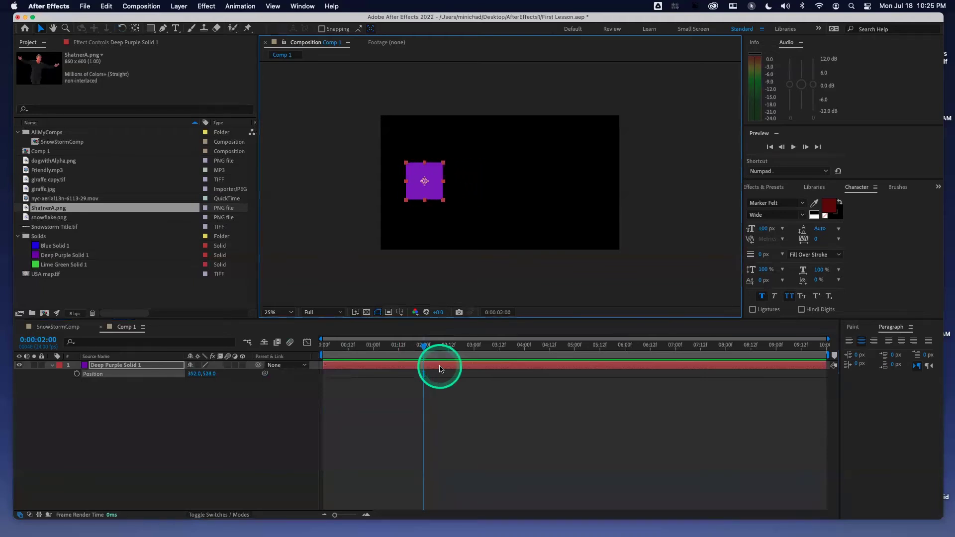
pyautogui.hotkey('shift', 'Left')
pyautogui.hotkey('shift', 'Left')
pyautogui.hotkey('shift', 'Right')
pyautogui.hotkey('shift', 'Right')
pyautogui.hotkey('shift', 'Left')
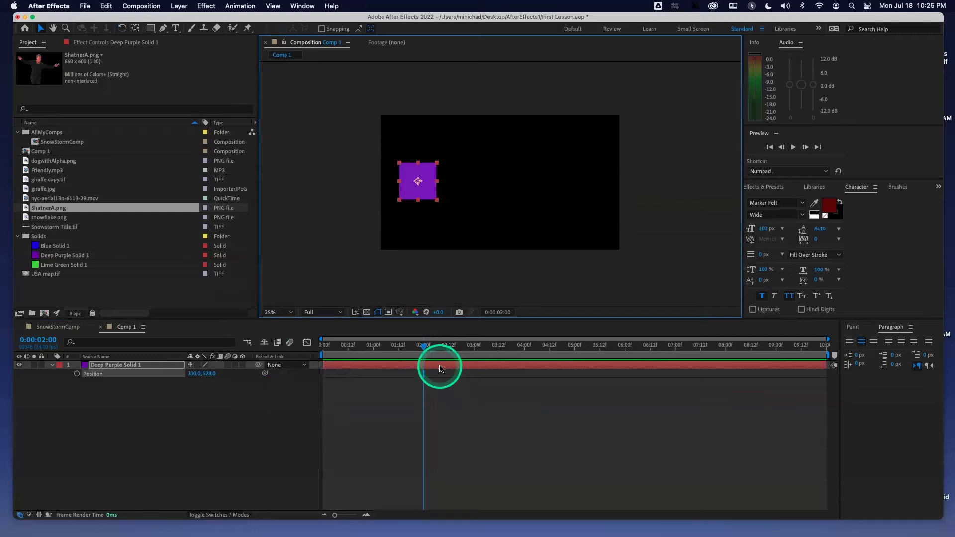
# Nudge the purple solid down and up in large increments, finishing with small increments at a vertical position of 500
pyautogui.hotkey('shift', 'Down')
pyautogui.hotkey('shift', 'Down')
pyautogui.hotkey('shift', 'Down')
pyautogui.hotkey('shift', 'Down')
pyautogui.hotkey('shift', 'Up')
pyautogui.hotkey('shift', 'Up')
pyautogui.press('Down')
pyautogui.press('Down')
pyautogui.press('Down')
pyautogui.press('Down')
pyautogui.press('Down')
pyautogui.press('Down')
pyautogui.press('Down')
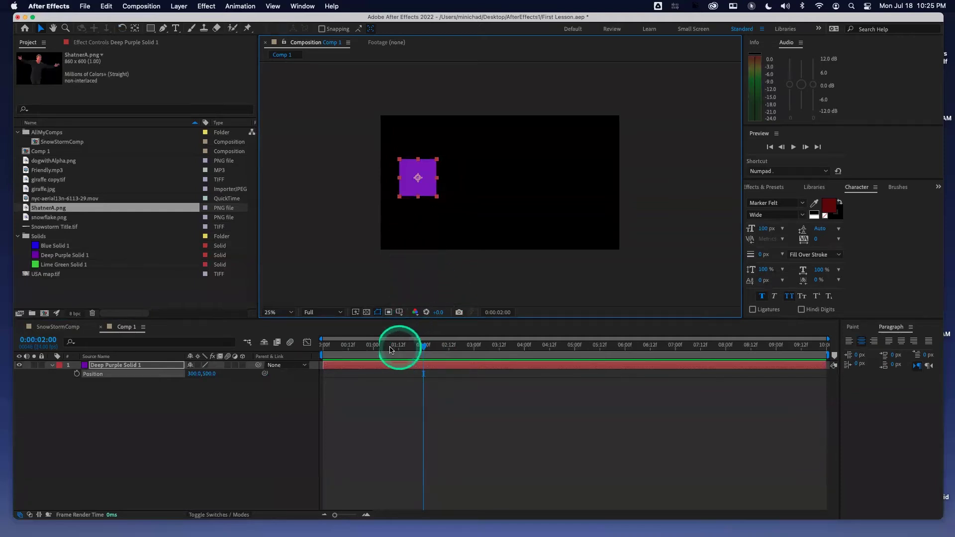
# At 0:00:02:00, set the purple solid's horizontal position to 1300 without keyframing, and preview Comp 1 from the start
pyautogui.moveTo(328, 353); pyautogui.dragTo(352, 362)
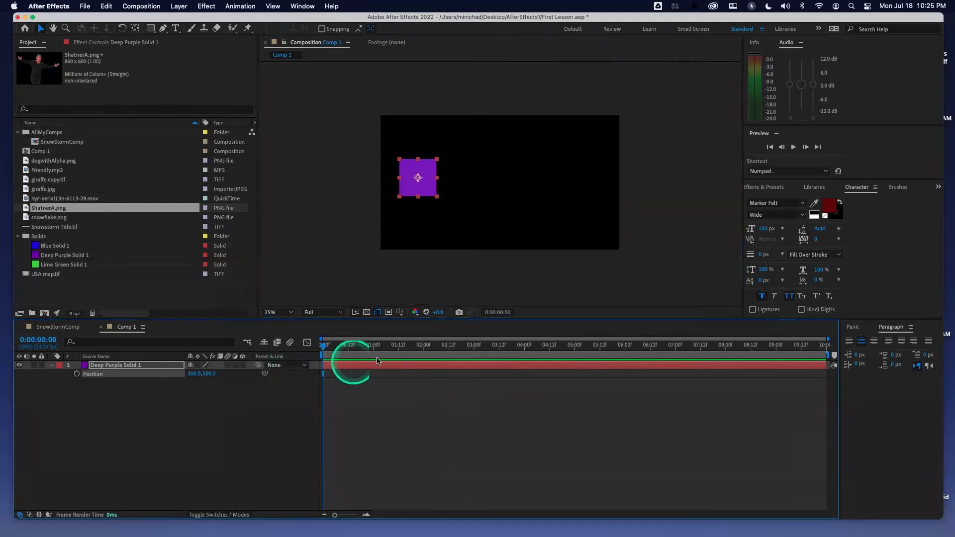
pyautogui.click(424, 346)
pyautogui.click(196, 374)
pyautogui.write('1')
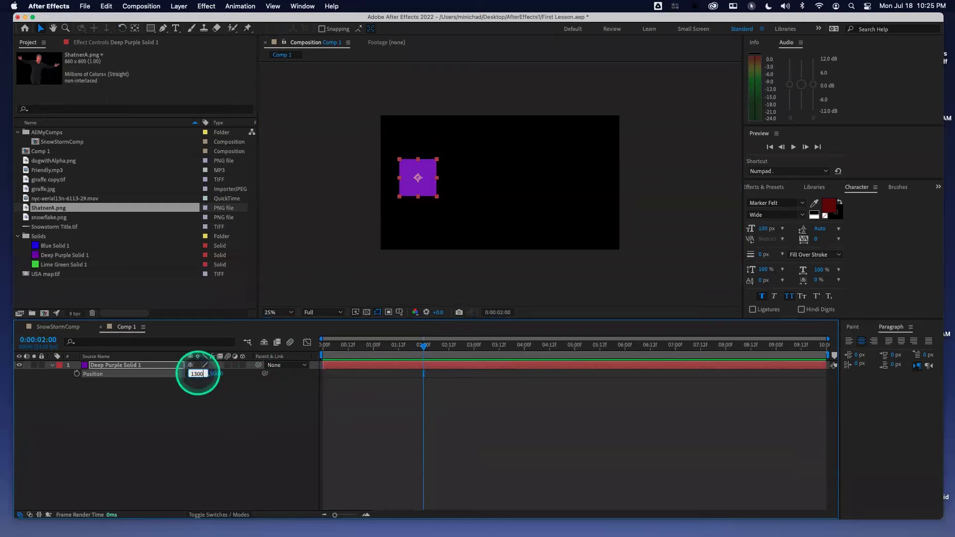
pyautogui.press('Return')
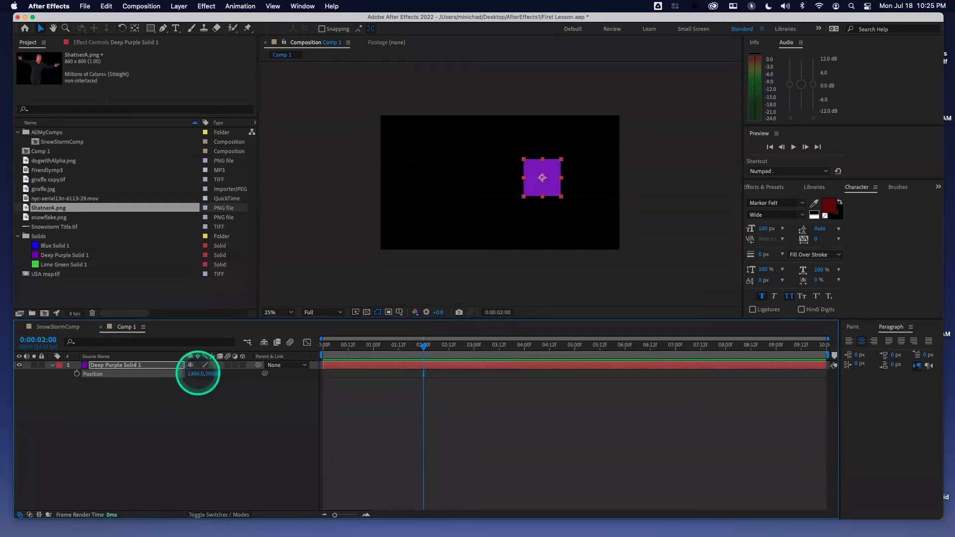
pyautogui.press('Home')
pyautogui.press('space')
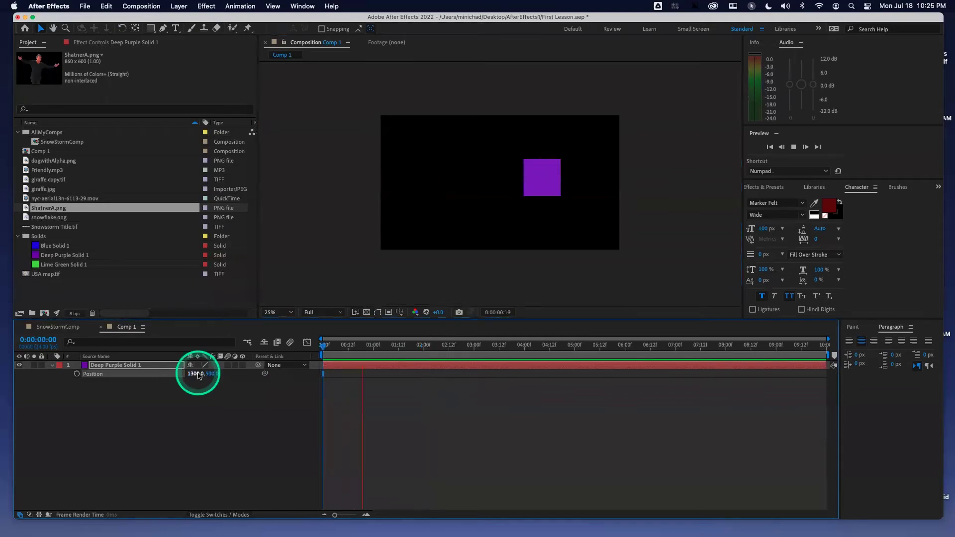
pyautogui.press('space')
# Set the purple solid's horizontal position to 300 and enable Position keyframing at 0:00:00:00
pyautogui.click(197, 374)
pyautogui.write('300')
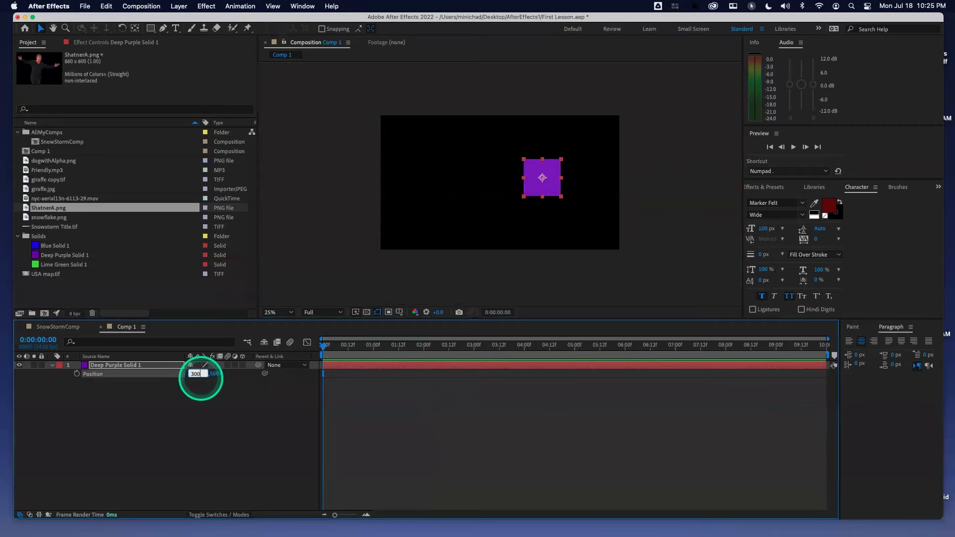
pyautogui.press('Return')
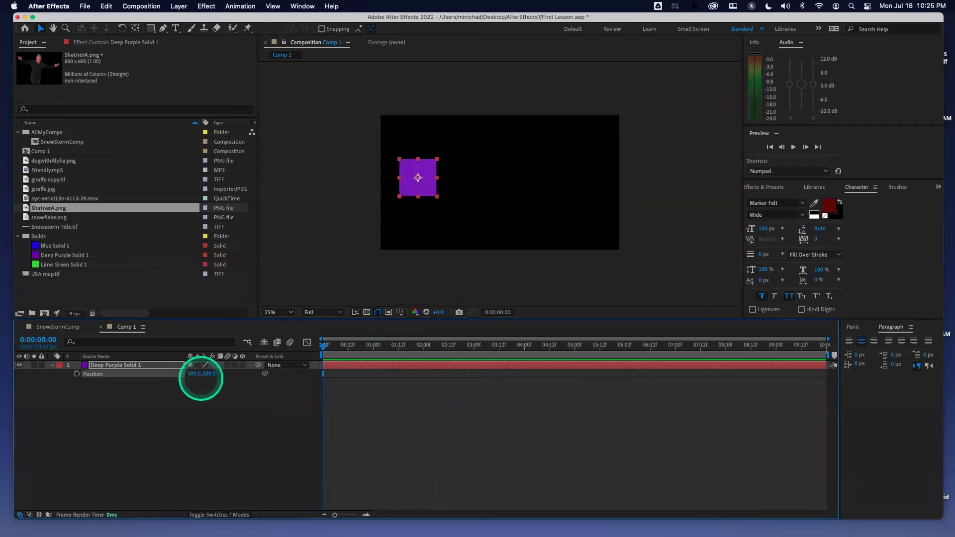
pyautogui.click(77, 374)
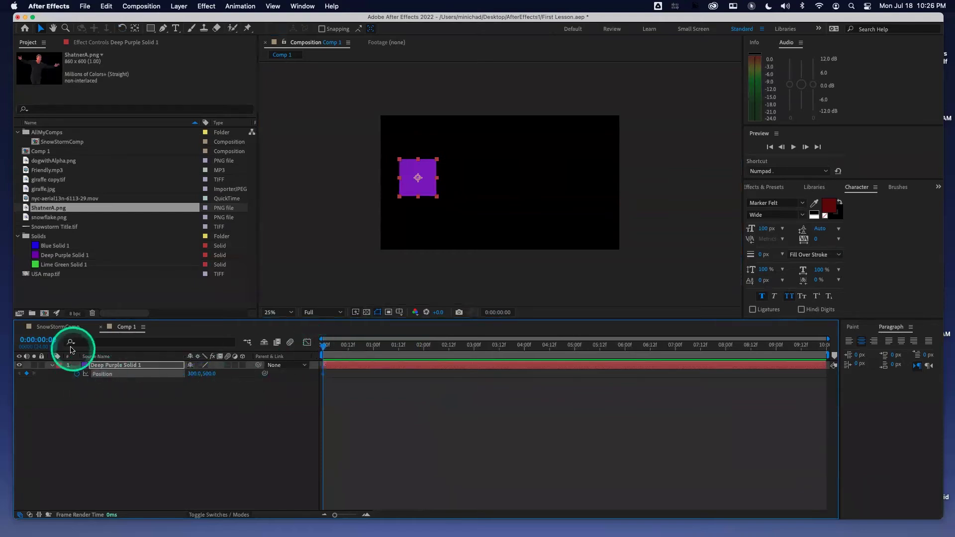
# Add a Position keyframe at 0:00:02:00 with the purple solid's horizontal position set to 1300
pyautogui.moveTo(324, 346); pyautogui.dragTo(361, 353)
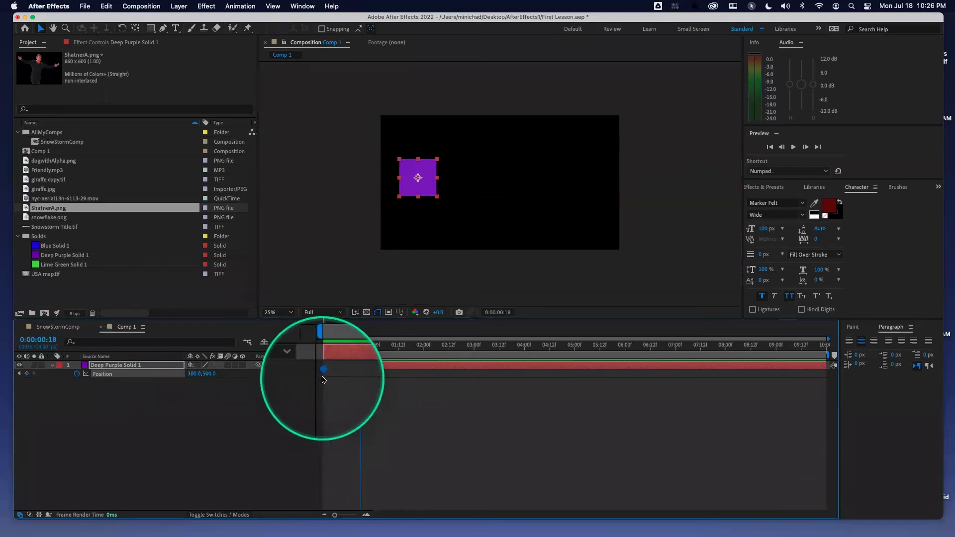
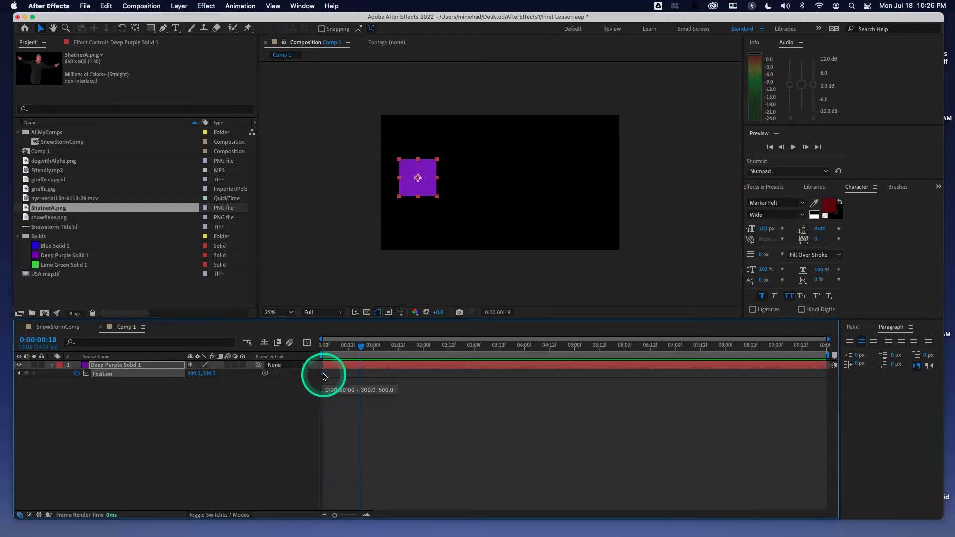
pyautogui.click(422, 348)
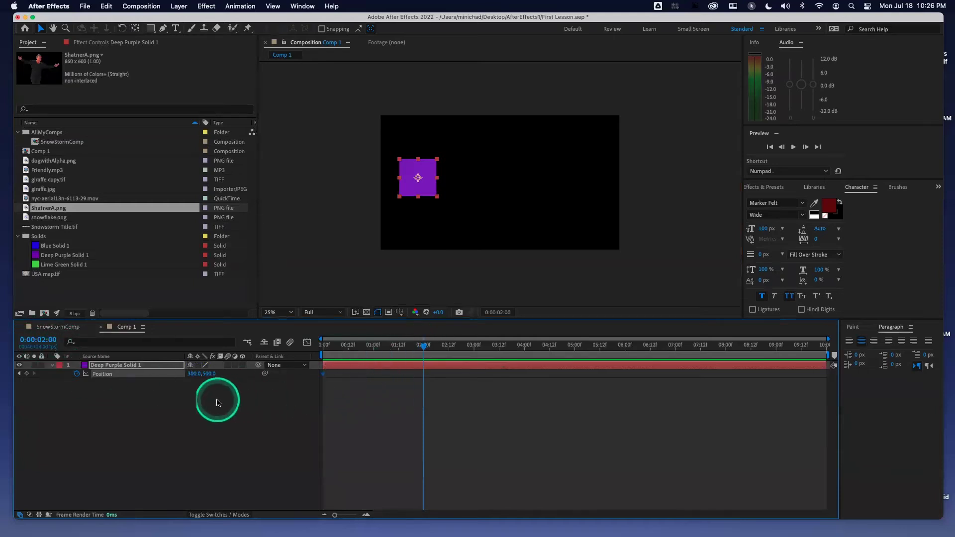
pyautogui.click(190, 376)
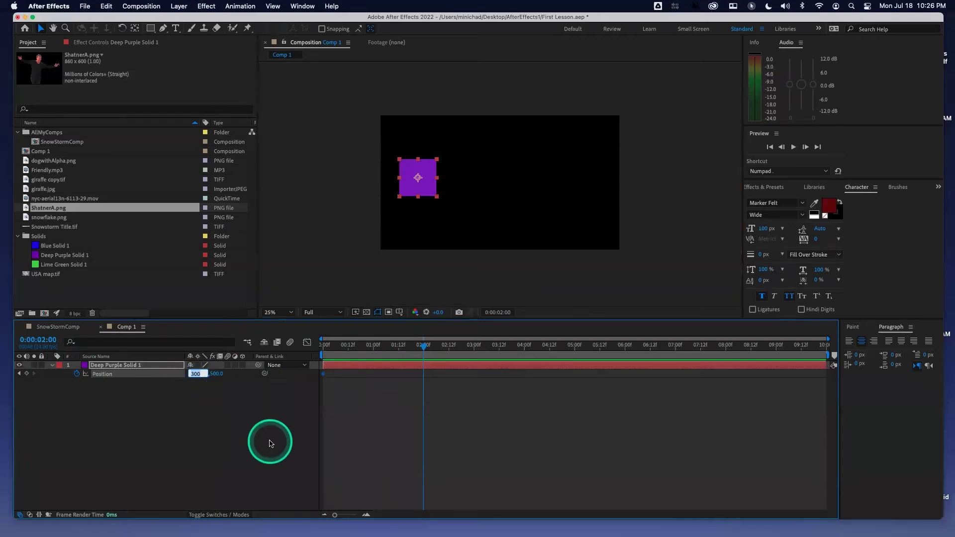
pyautogui.write('1')
pyautogui.press('Return')
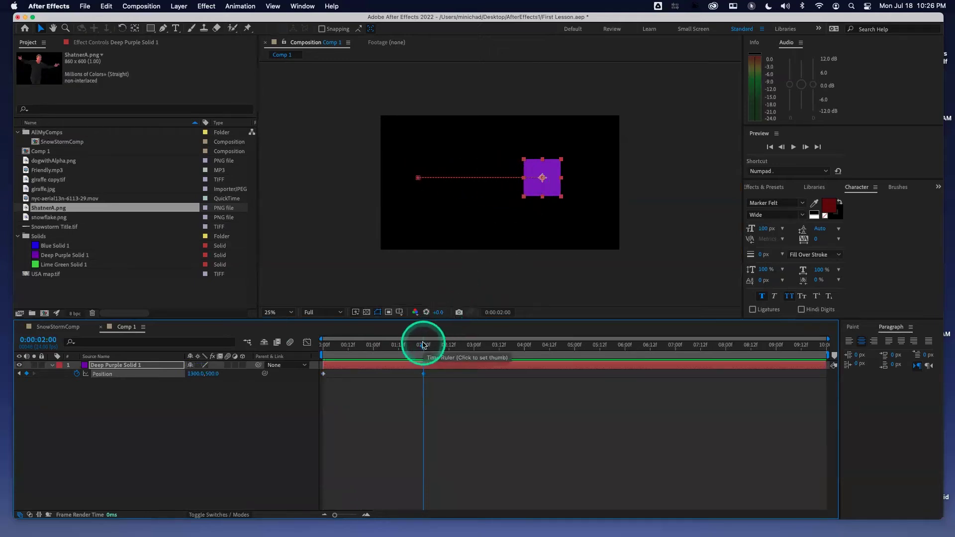
# Preview the purple solid's horizontal movement from the start several times, scrubbing the current time back to the beginning in between
pyautogui.press('Home')
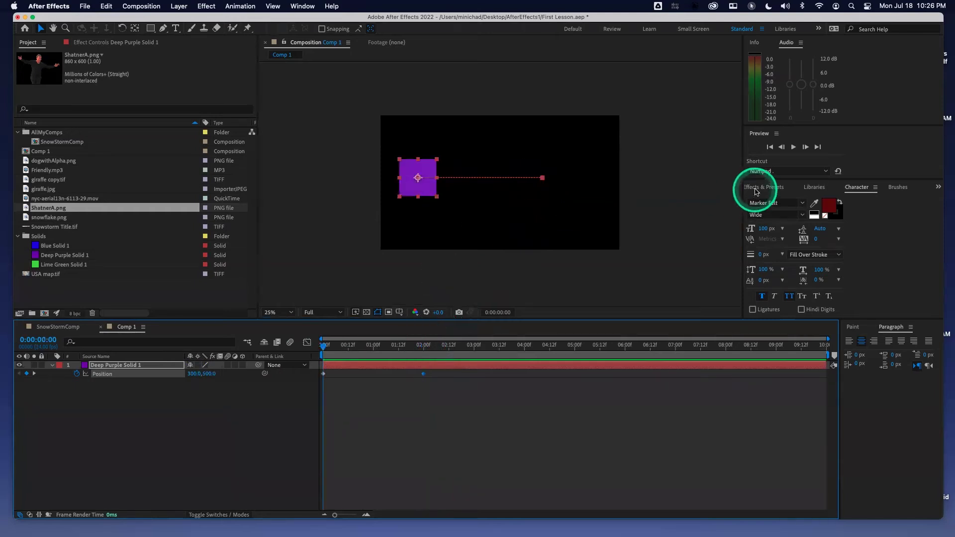
pyautogui.click(792, 150)
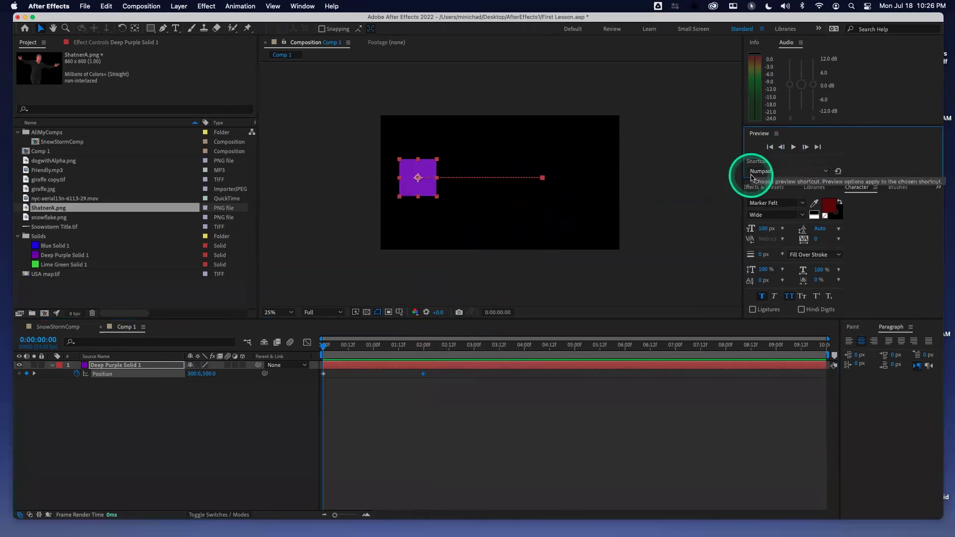
pyautogui.press('space')
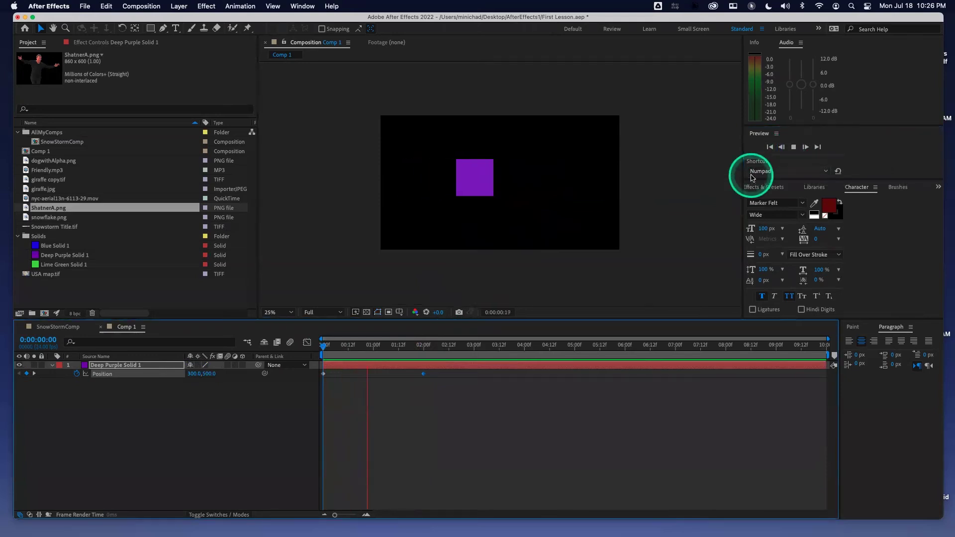
pyautogui.press('space')
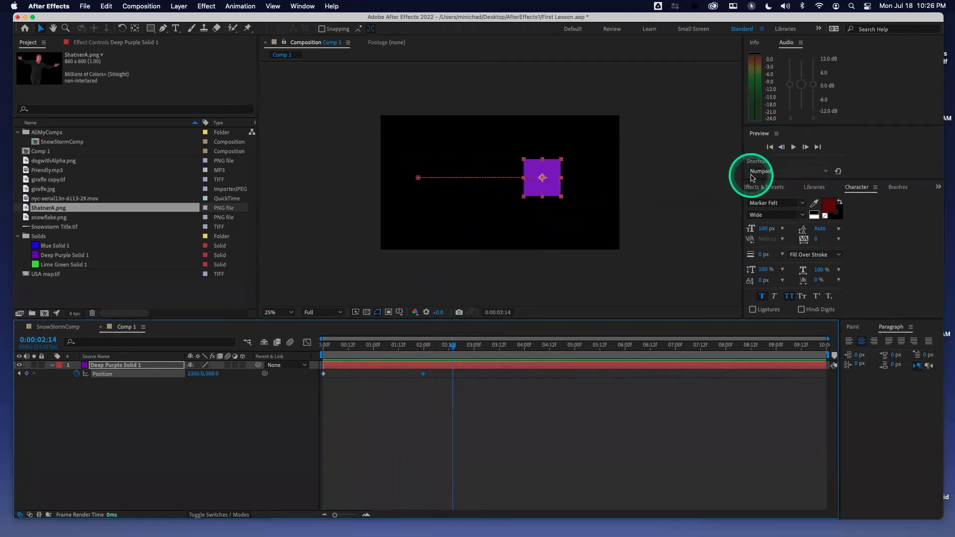
pyautogui.press('Home')
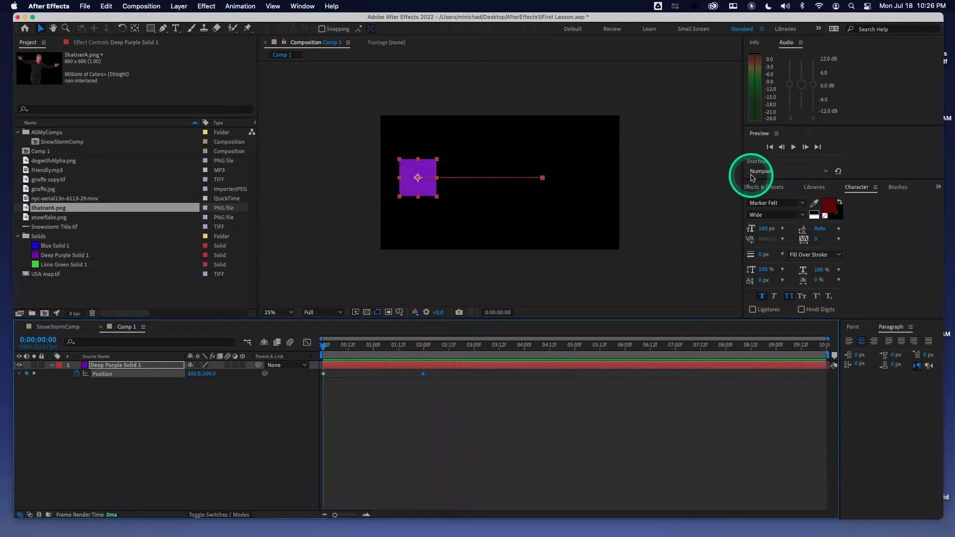
pyautogui.press('space')
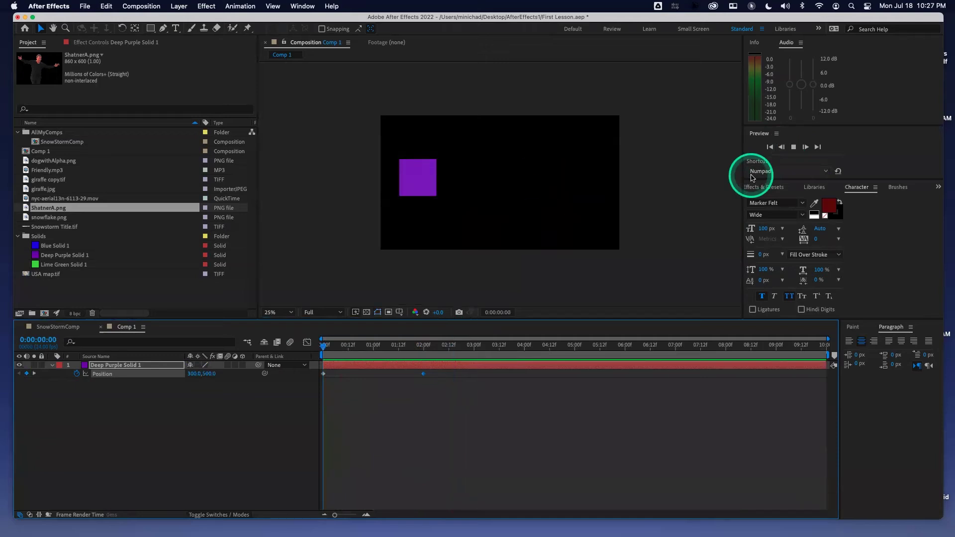
pyautogui.press('space')
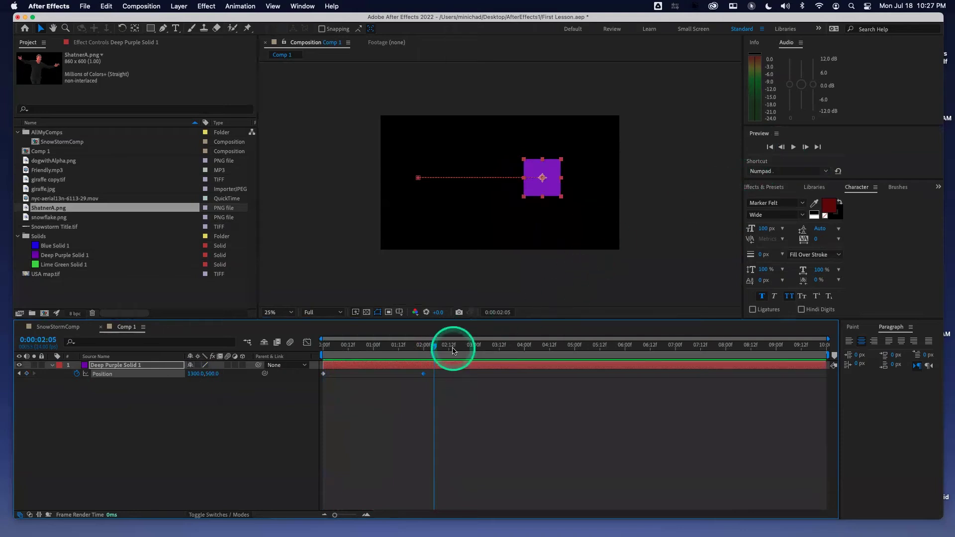
pyautogui.moveTo(431, 346); pyautogui.dragTo(323, 346)
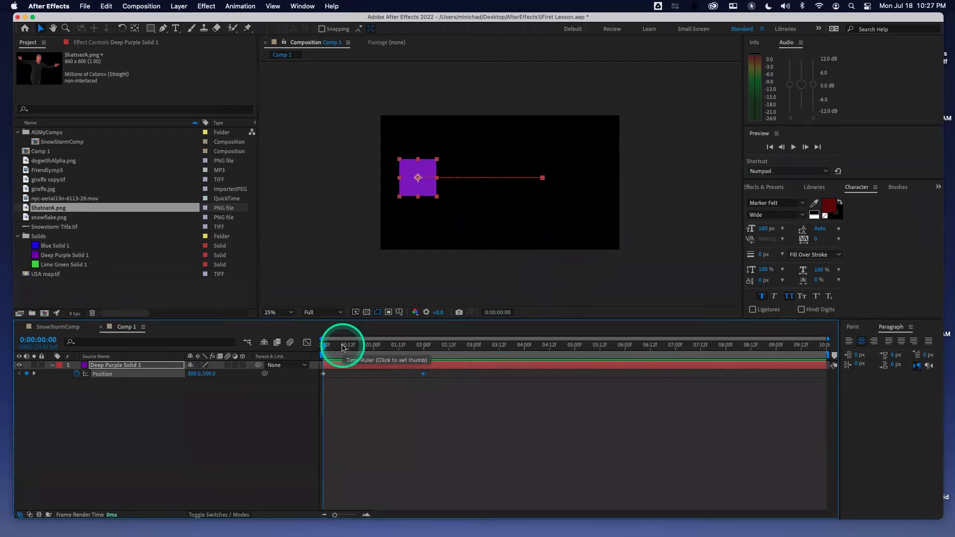
pyautogui.moveTo(323, 346)
pyautogui.mouseDown()
pyautogui.moveTo(339, 348)
pyautogui.moveTo(316, 349)
pyautogui.mouseUp()
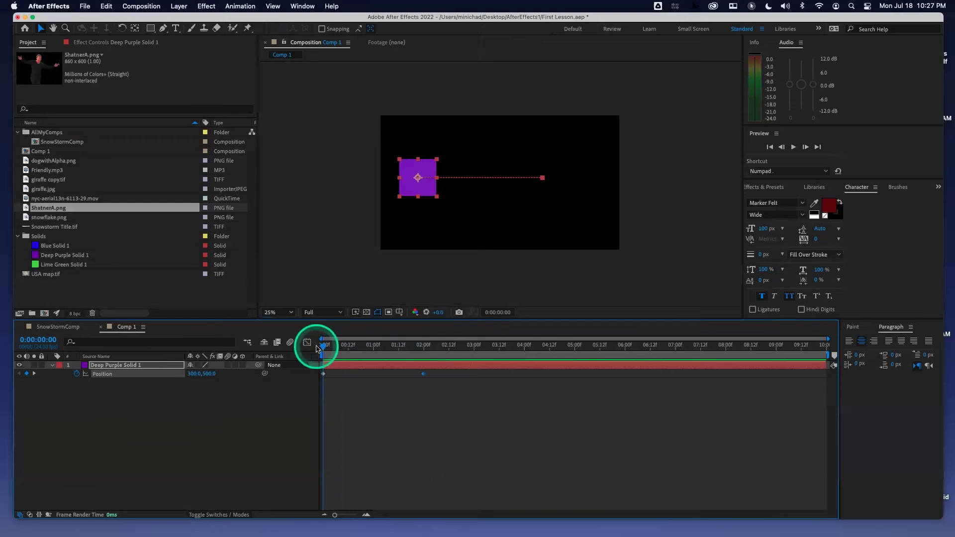
pyautogui.press('space')
pyautogui.press('space')
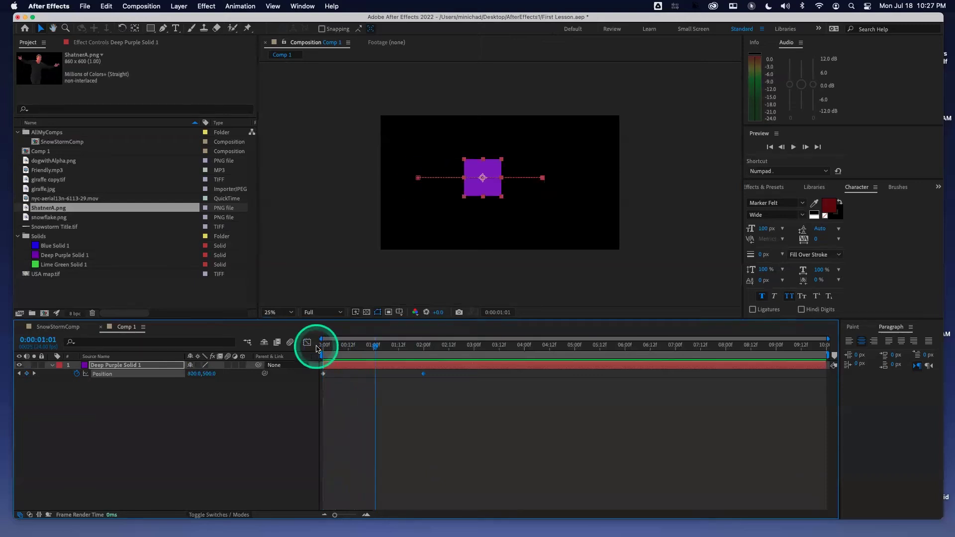
# Add a Position keyframe at 0:00:03:00 with the purple solid's vertical position set to 800
pyautogui.click(474, 347)
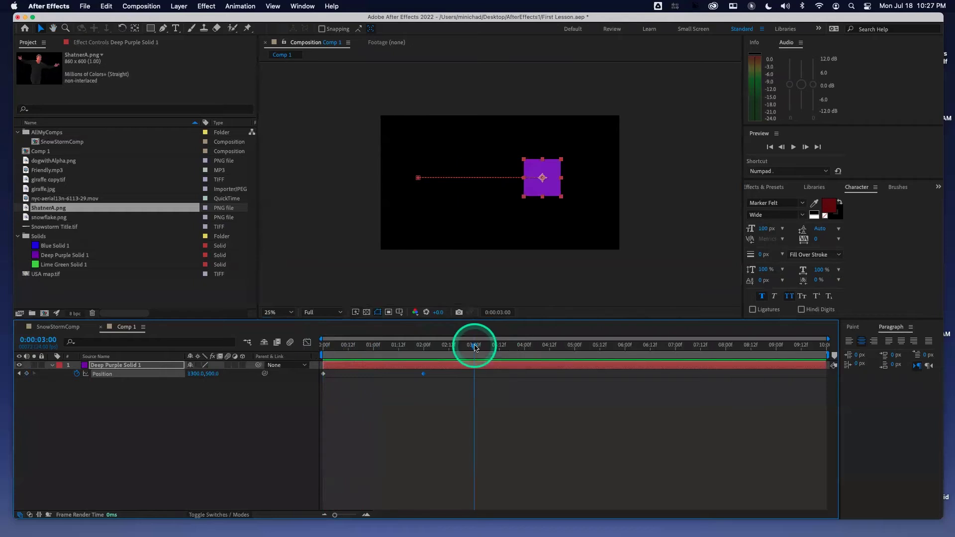
pyautogui.click(212, 374)
pyautogui.write('800')
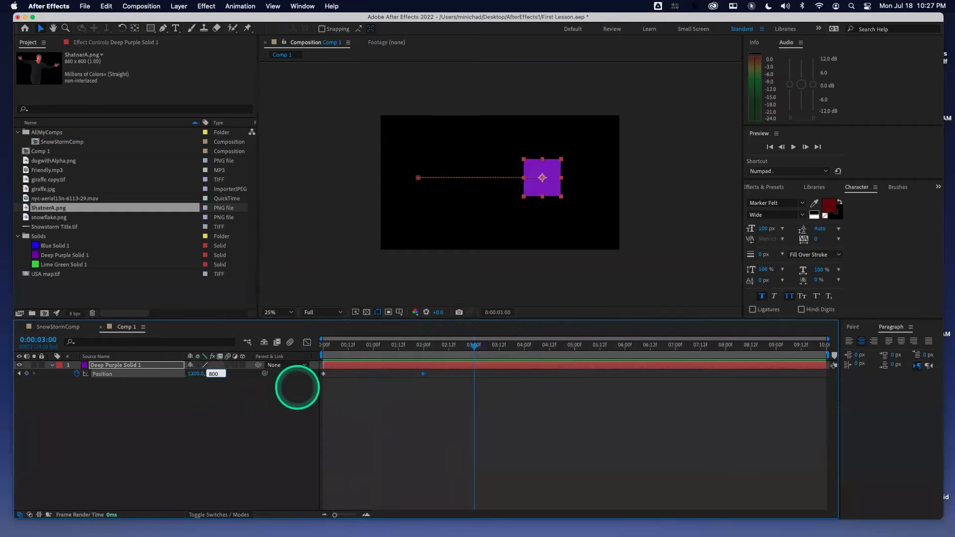
pyautogui.press('Return')
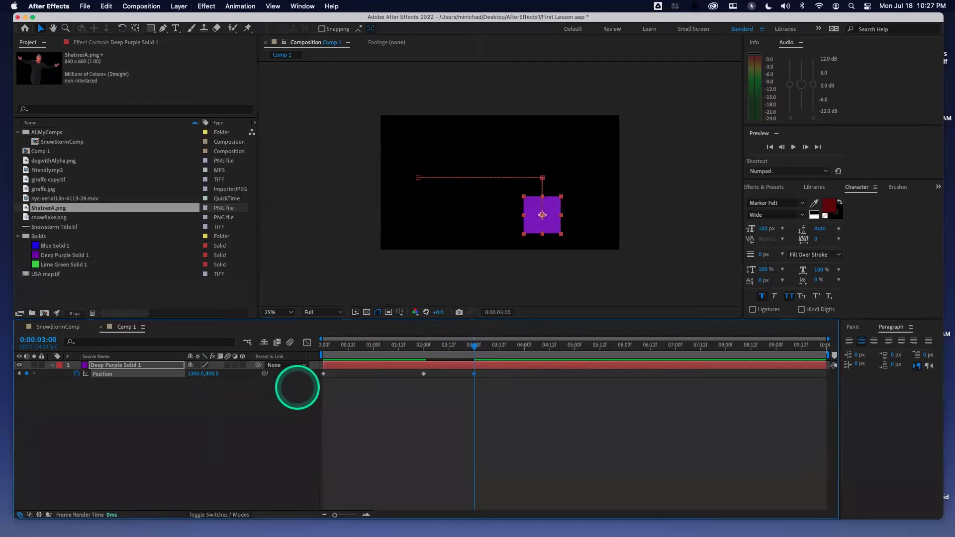
# Add a Position keyframe at 0:00:05:00 with the purple solid's position set to 0, 0, and deselect the layer
pyautogui.click(525, 350)
pyautogui.click(575, 345)
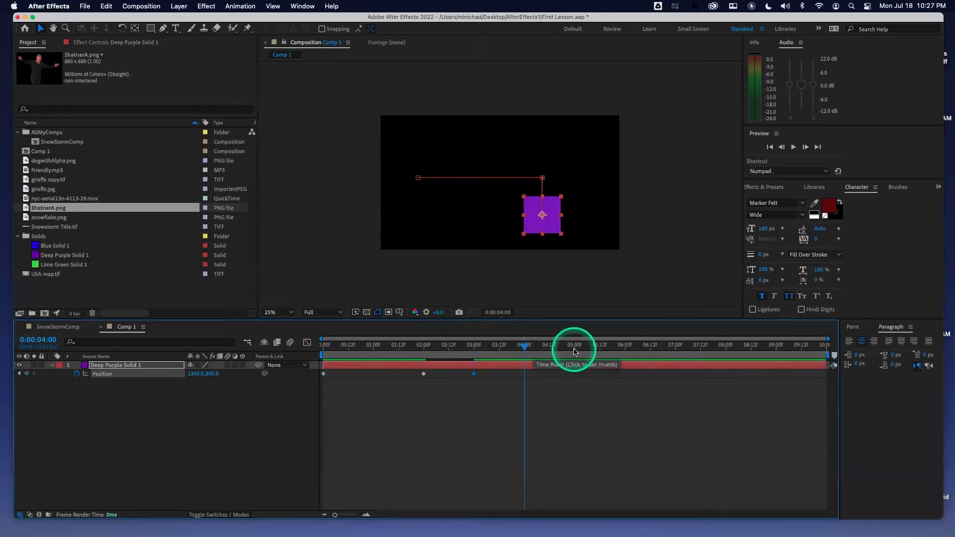
pyautogui.click(197, 374)
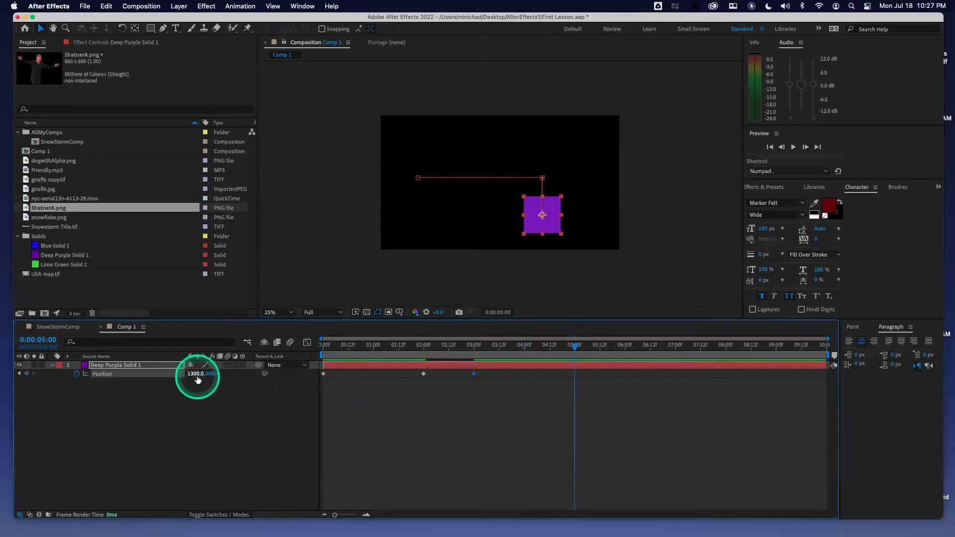
pyautogui.write('0')
pyautogui.press('Tab')
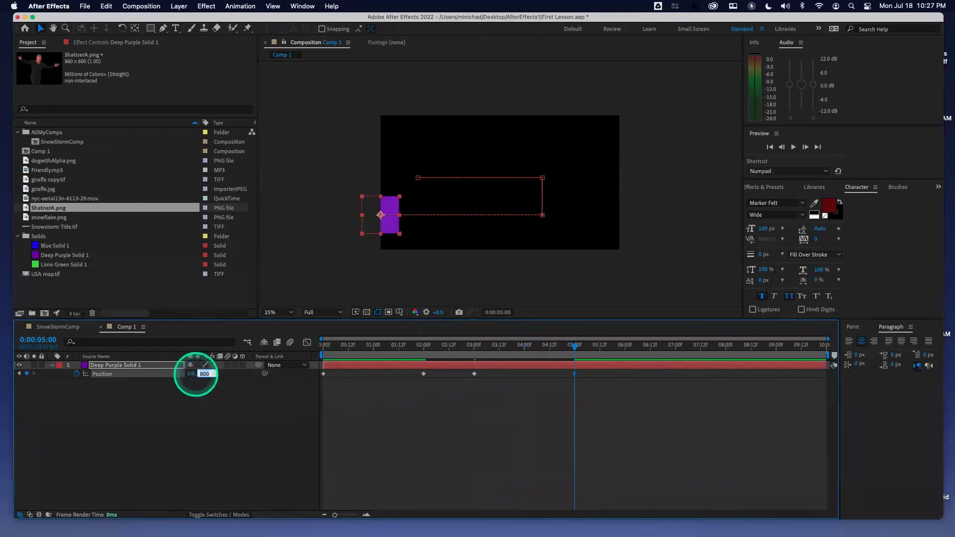
pyautogui.write('0')
pyautogui.press('Tab')
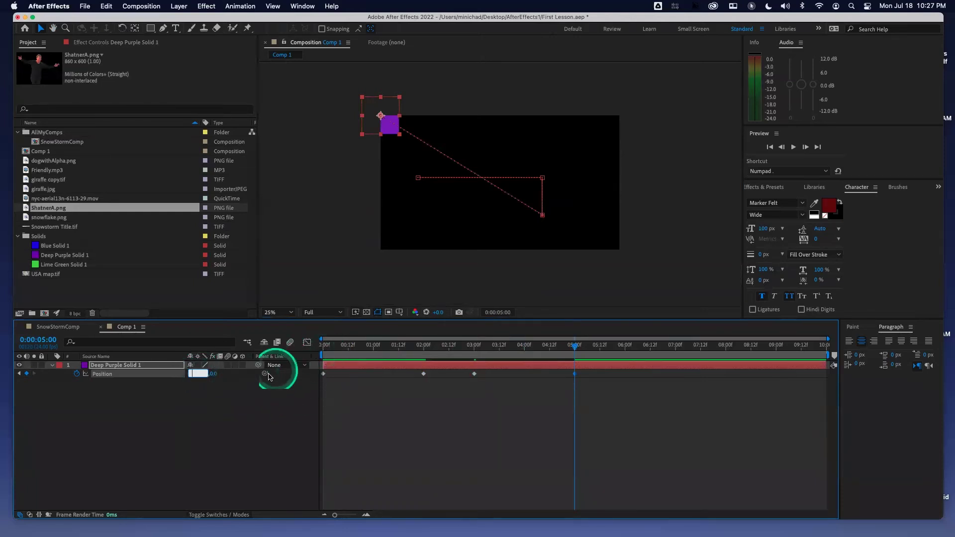
pyautogui.click(240, 405)
# Preview the purple solid's multi-keyframe position animation from the start of the composition until past 0:00:05:00
pyautogui.click(326, 344)
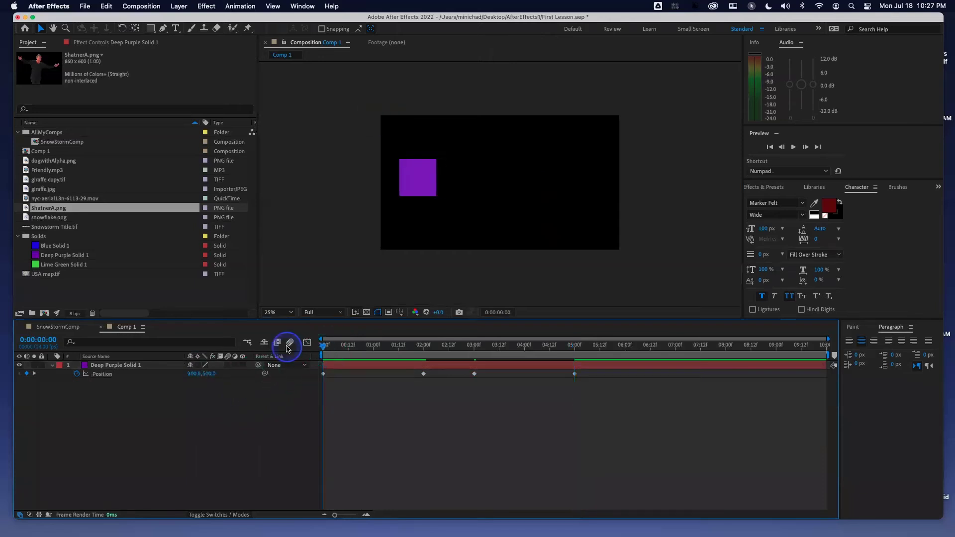
pyautogui.press('space')
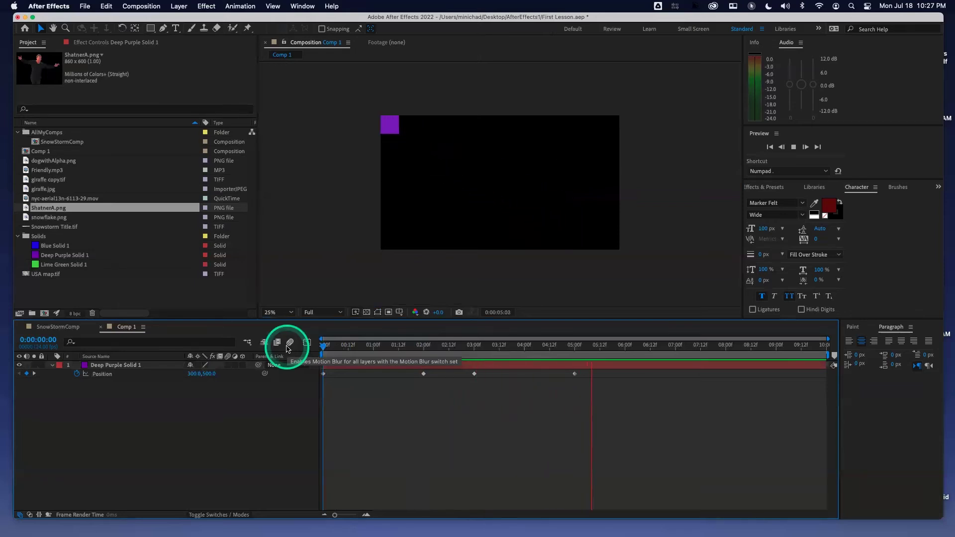
pyautogui.press('space')
# At 0:00:07:01, reposition the purple solid in the composition to about 712, 804 to add another Position keyframe
pyautogui.moveTo(597, 348); pyautogui.dragTo(668, 351)
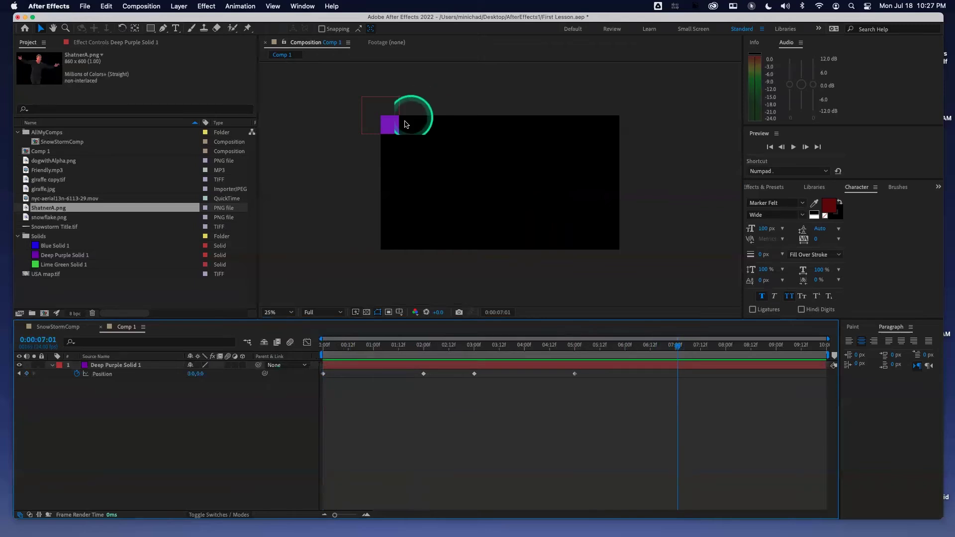
pyautogui.click(379, 124)
pyautogui.click(207, 364)
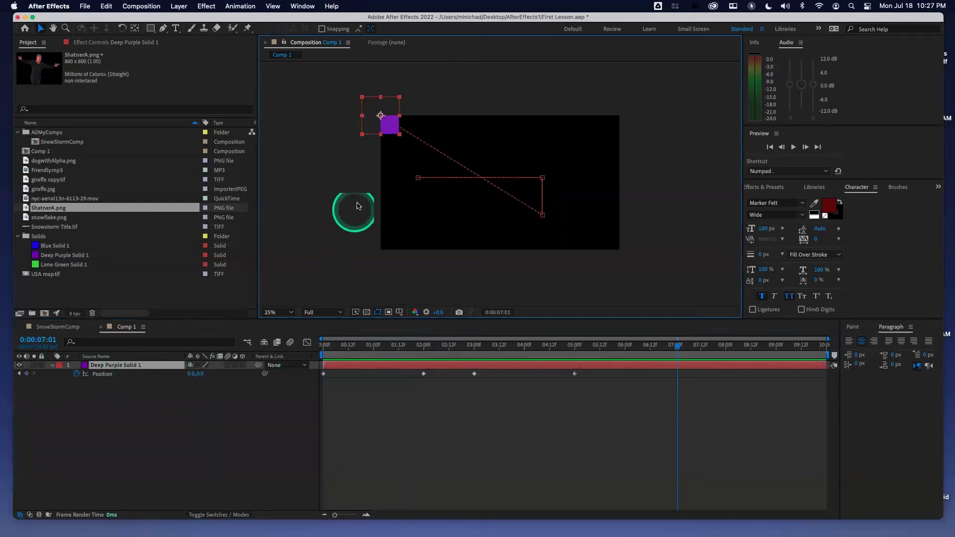
pyautogui.moveTo(382, 125); pyautogui.dragTo(470, 227)
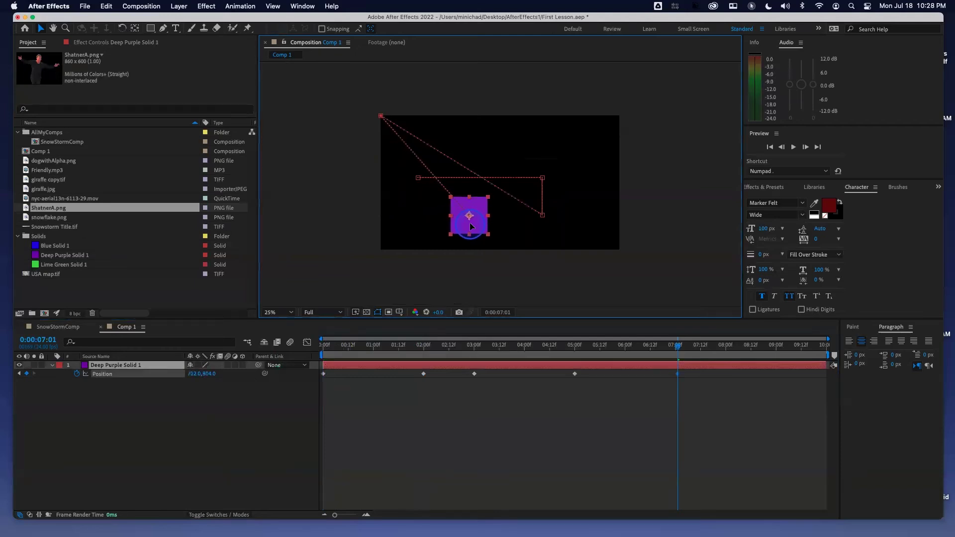
# At 0:00:08:23, reposition the purple solid in the composition to about 1340, 160 to add another Position keyframe
pyautogui.click(427, 348)
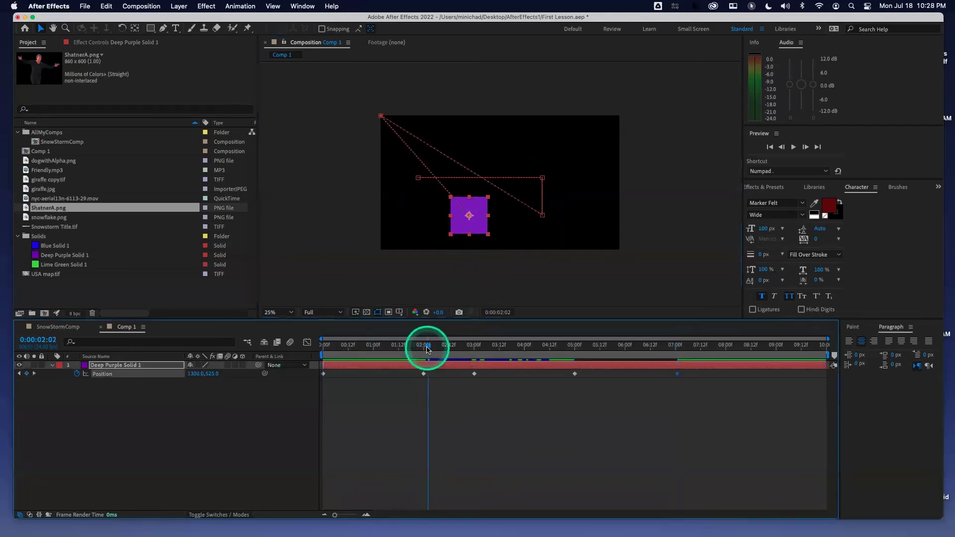
pyautogui.moveTo(427, 349); pyautogui.dragTo(299, 344)
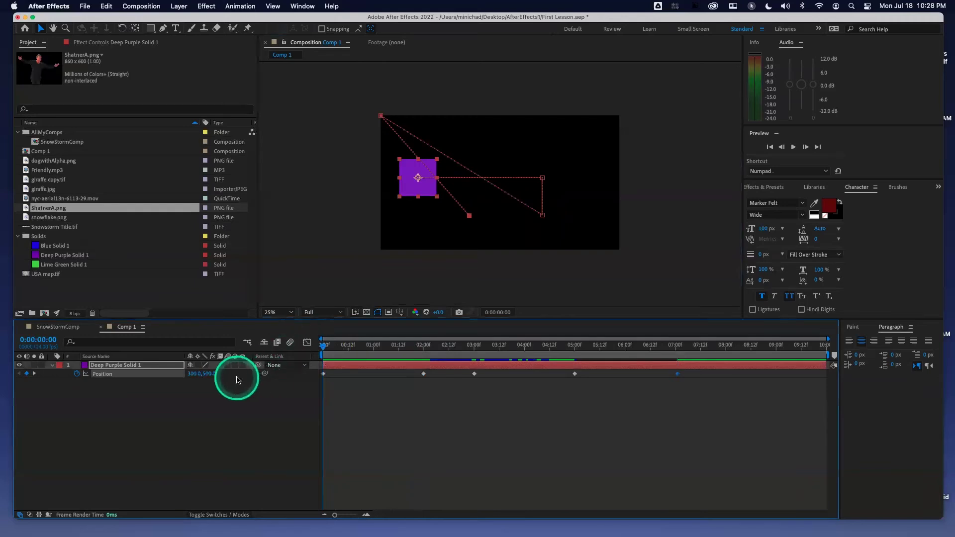
pyautogui.moveTo(342, 346); pyautogui.dragTo(772, 344)
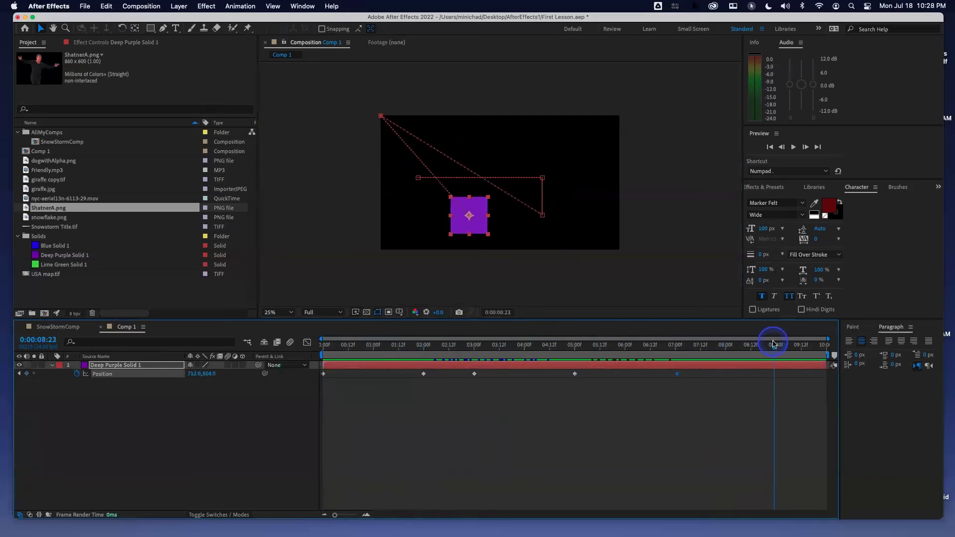
pyautogui.moveTo(466, 215); pyautogui.dragTo(556, 145)
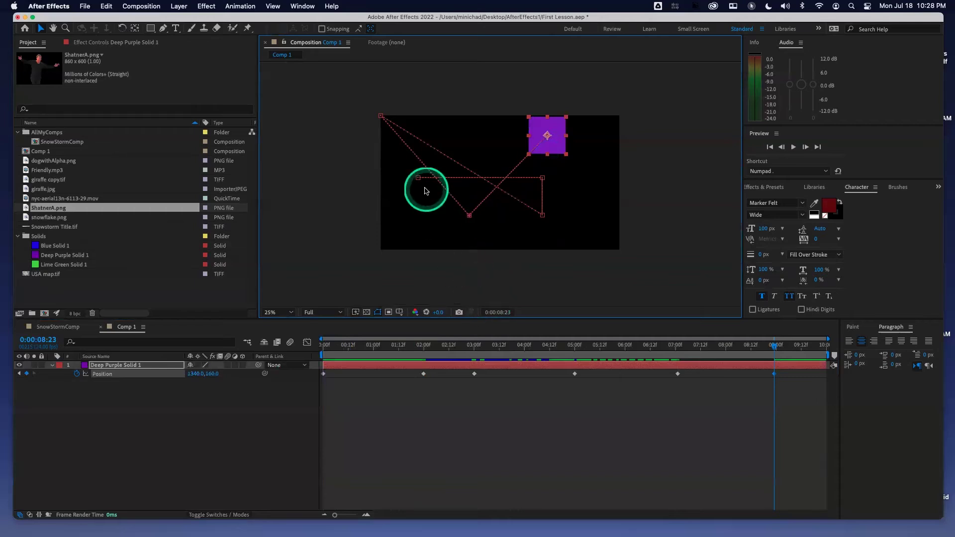
# Preview the purple solid's complete position animation from the start of the composition, and return to 0:00:00:00
pyautogui.click(543, 218)
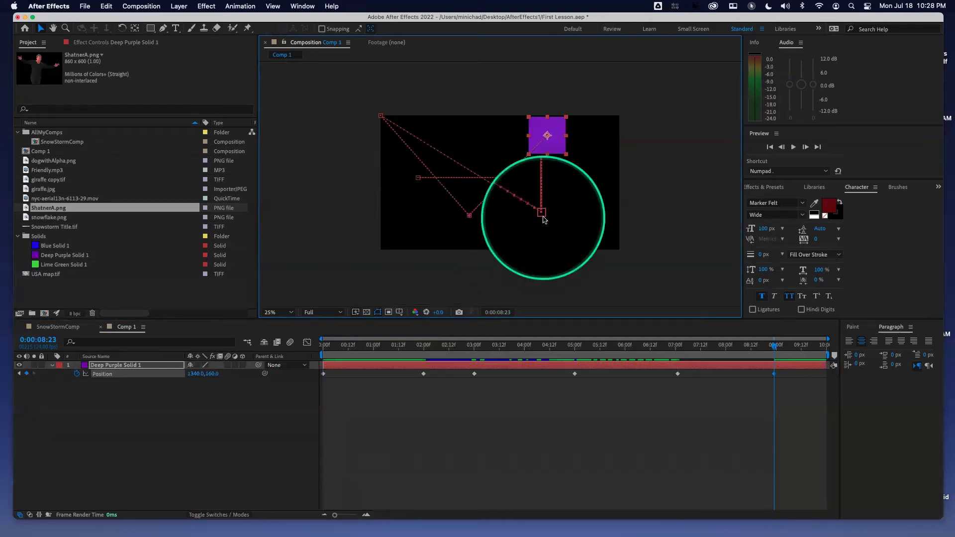
pyautogui.click(377, 344)
pyautogui.moveTo(376, 347); pyautogui.dragTo(322, 345)
pyautogui.press('space')
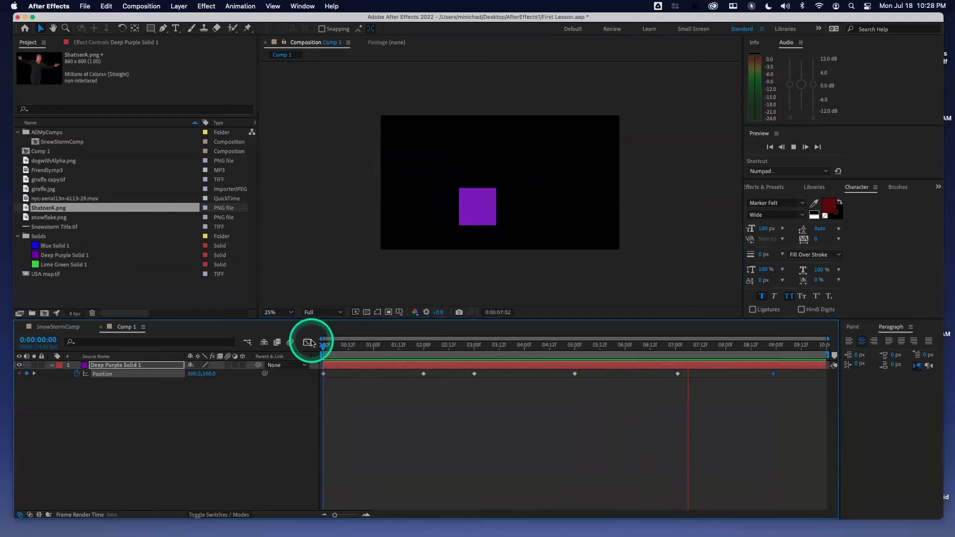
pyautogui.moveTo(351, 344); pyautogui.dragTo(316, 347)
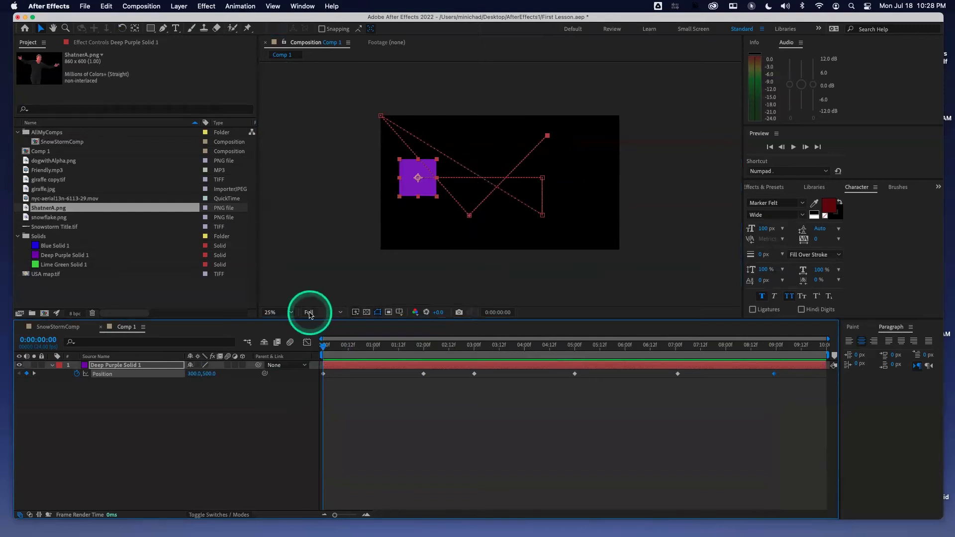
# Set the purple solid's scale to 150% without keyframing it, and reveal all of the layer's Transform properties
pyautogui.press('s')
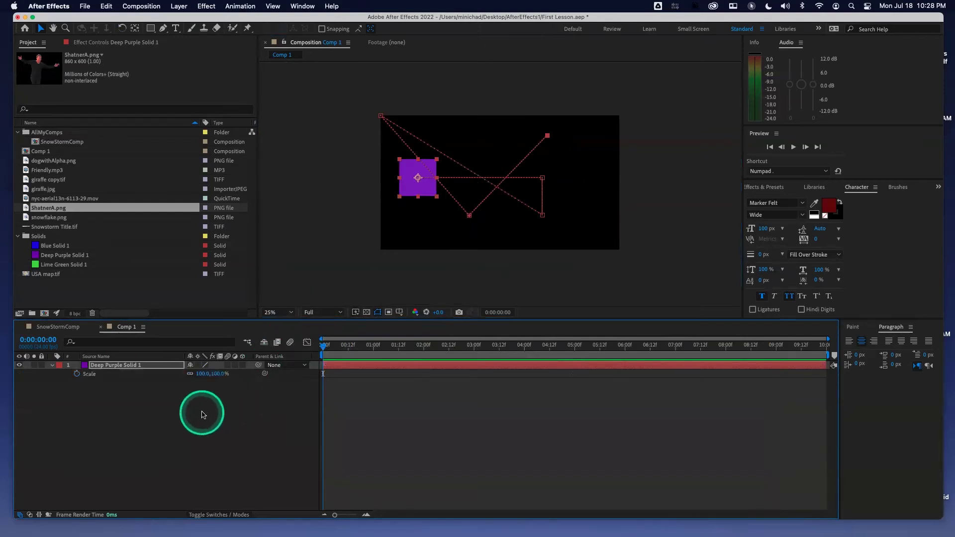
pyautogui.click(204, 374)
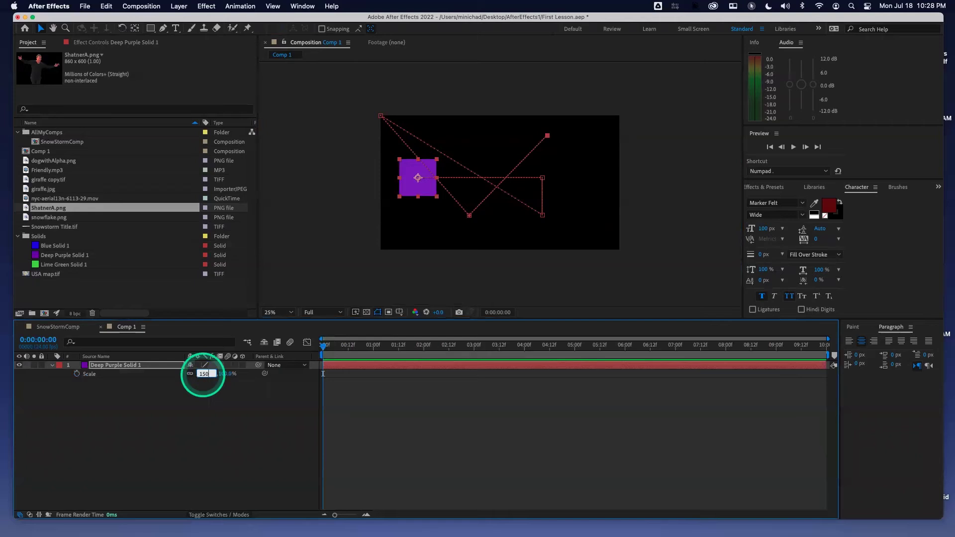
pyautogui.press('Return')
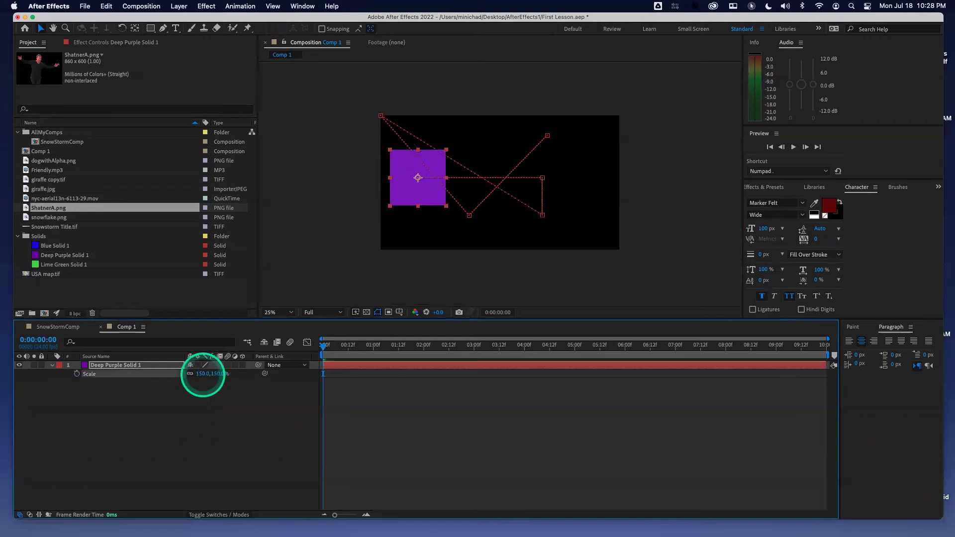
pyautogui.click(52, 366)
pyautogui.click(53, 366)
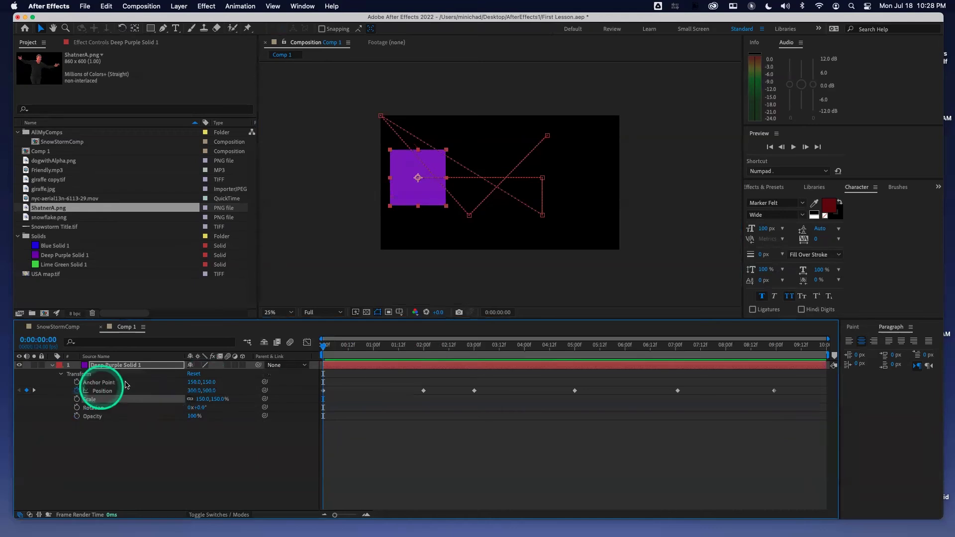
# Preview the scaled purple solid's motion from 0:00:00:00, and stop the playback
pyautogui.click(324, 346)
pyautogui.press('space')
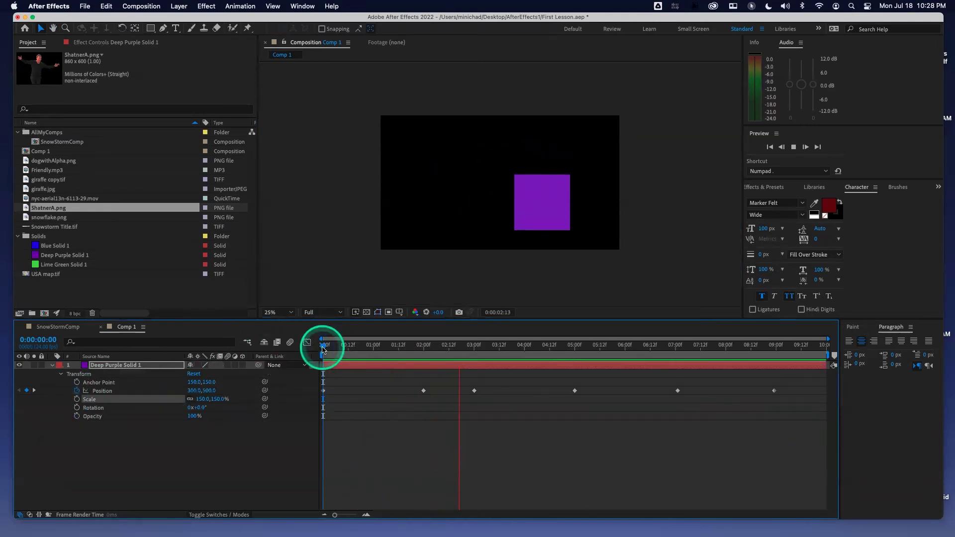
pyautogui.press('space')
# Return to 0:00:00:00 and turn off the purple solid's Position animation to remove all its Position keyframes
pyautogui.click(372, 346)
pyautogui.moveTo(373, 347); pyautogui.dragTo(299, 345)
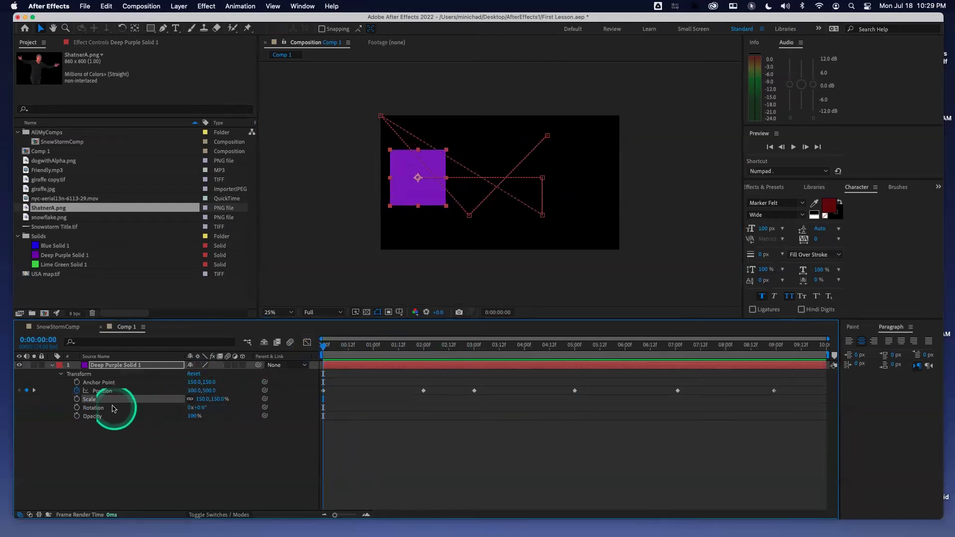
pyautogui.click(77, 392)
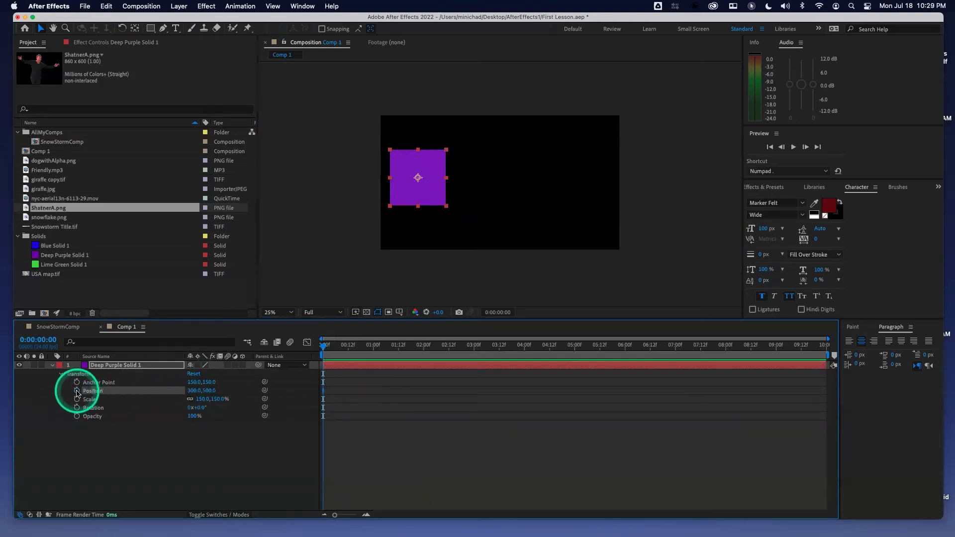
pyautogui.click(77, 392)
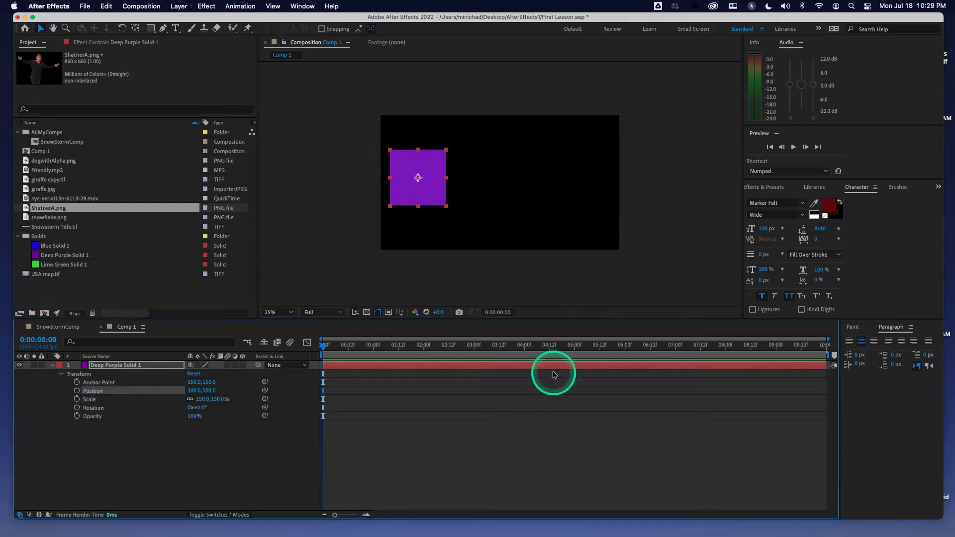
# Try to align the purple solid by eye with the composition's upper-left and lower-left corners, leaving it near the upper-left one
pyautogui.moveTo(437, 199); pyautogui.dragTo(414, 161)
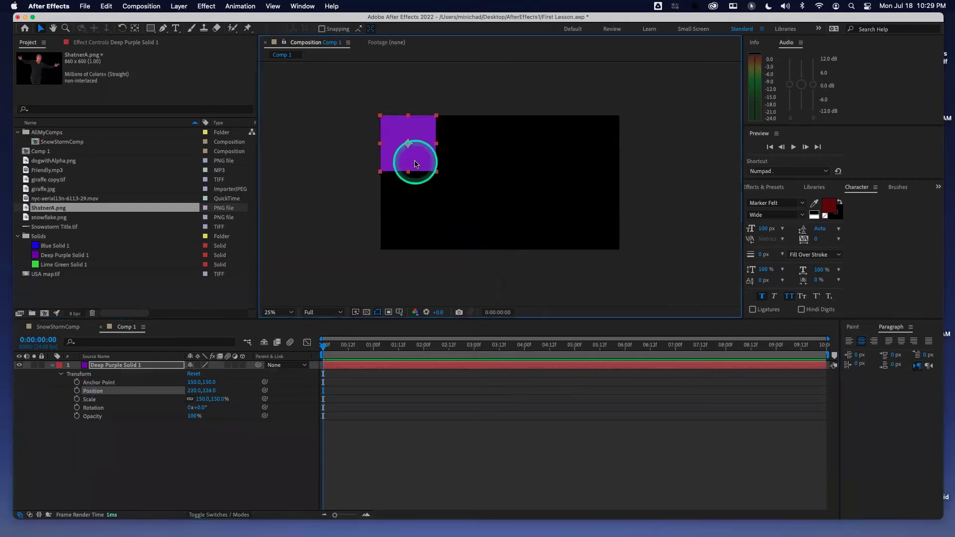
pyautogui.moveTo(407, 158); pyautogui.dragTo(410, 240)
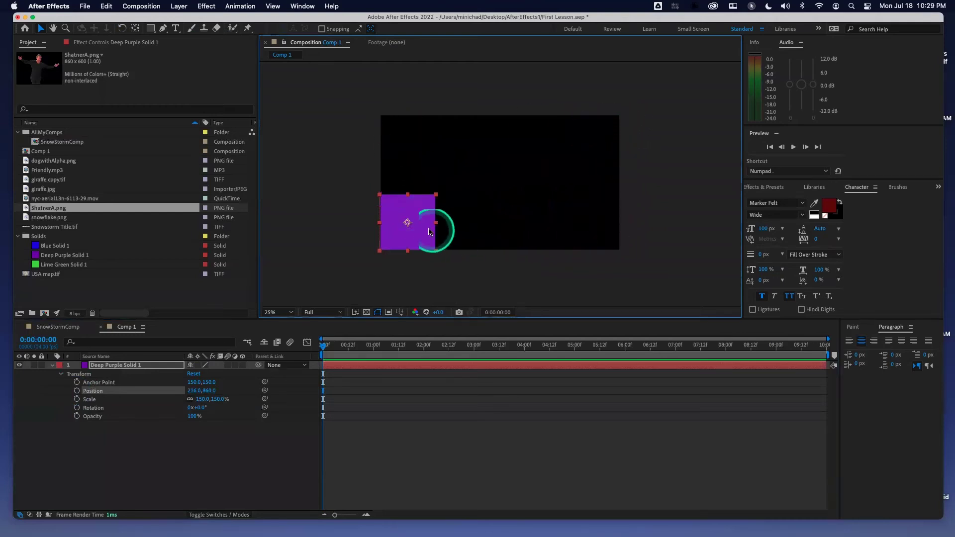
pyautogui.moveTo(401, 231)
pyautogui.mouseDown()
pyautogui.moveTo(399, 148)
pyautogui.moveTo(590, 158)
pyautogui.moveTo(591, 238)
pyautogui.moveTo(414, 241)
pyautogui.mouseUp()
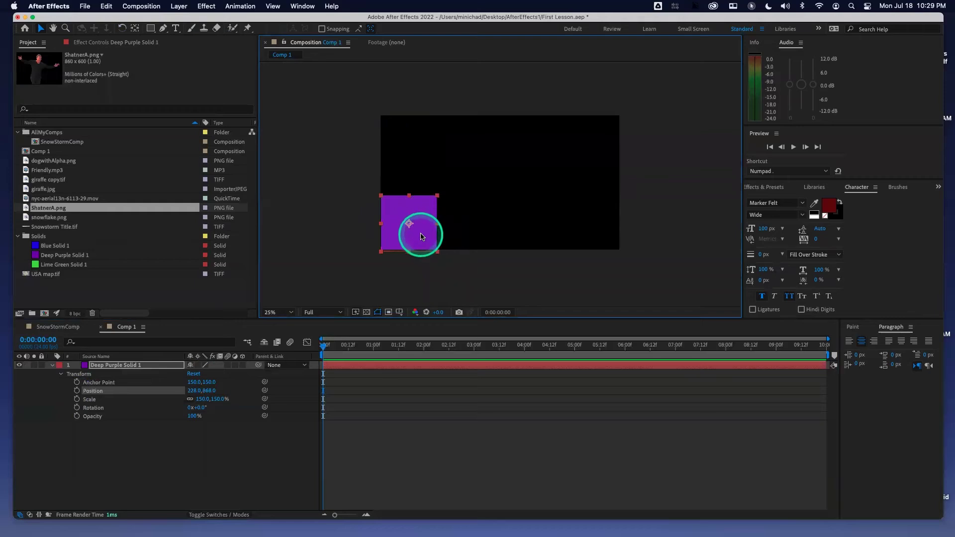
pyautogui.moveTo(420, 231); pyautogui.dragTo(417, 199)
pyautogui.moveTo(419, 154); pyautogui.dragTo(427, 162)
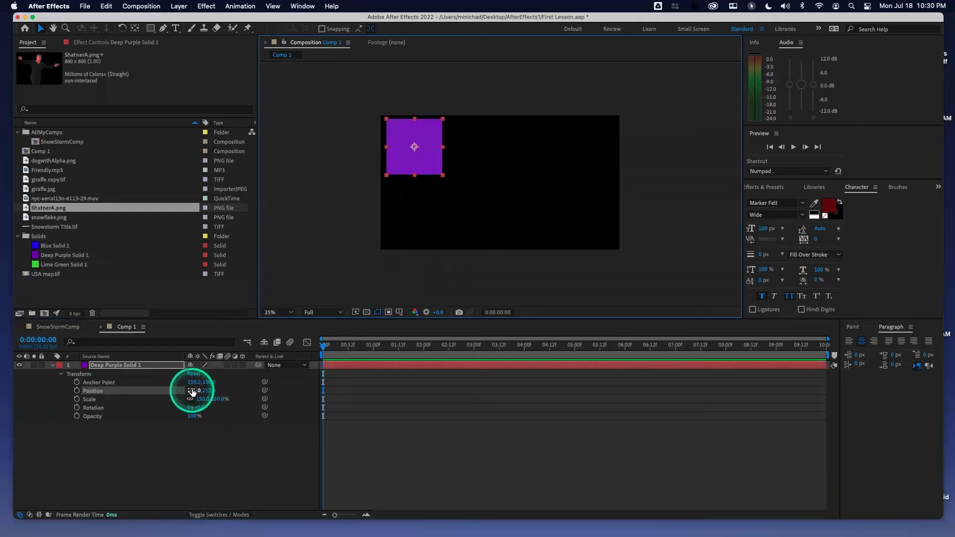
# Set the purple solid's position to 0, 0 and deselect the layer
pyautogui.click(195, 390)
pyautogui.write('0')
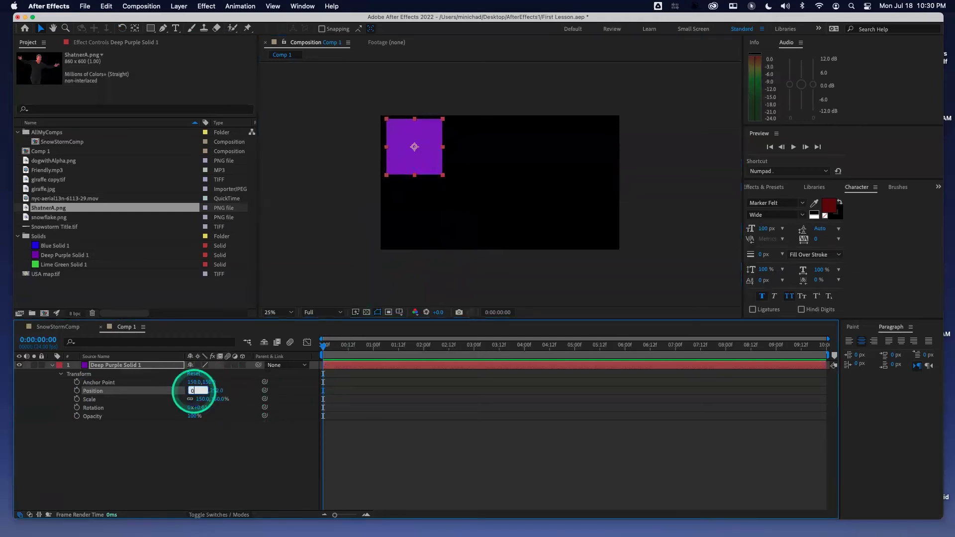
pyautogui.press('Tab')
pyautogui.write('0')
pyautogui.press('Tab')
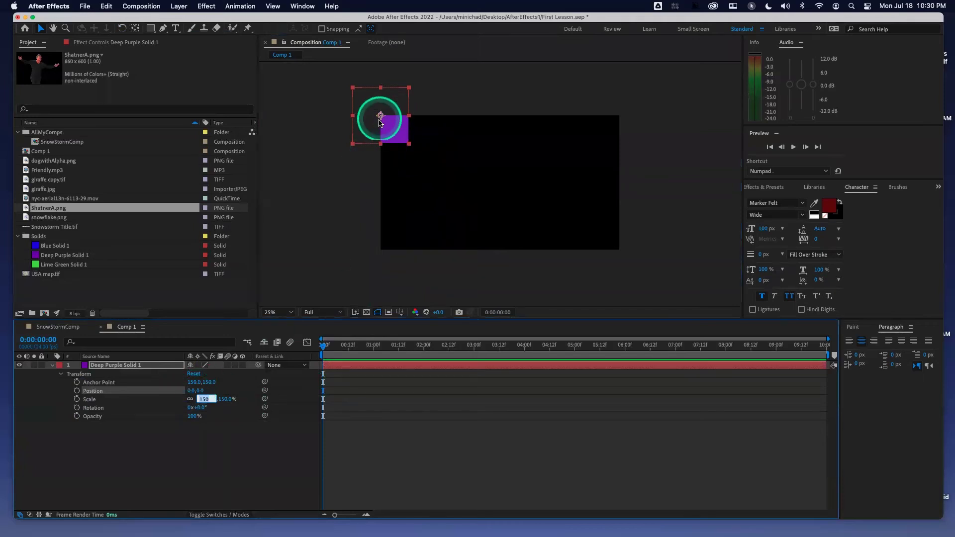
pyautogui.click(250, 457)
# Set the purple solid's position to 200, 200
pyautogui.click(192, 391)
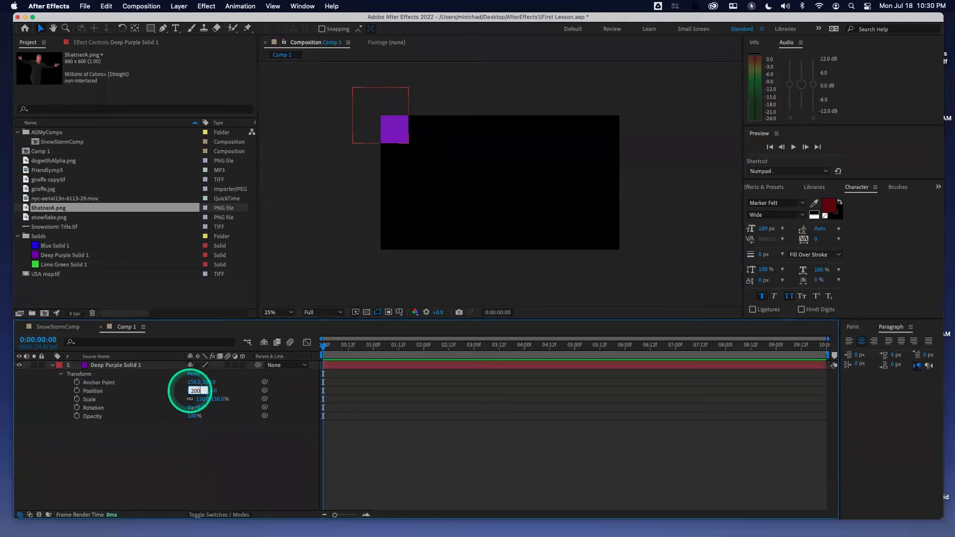
pyautogui.write('200')
pyautogui.press('Tab')
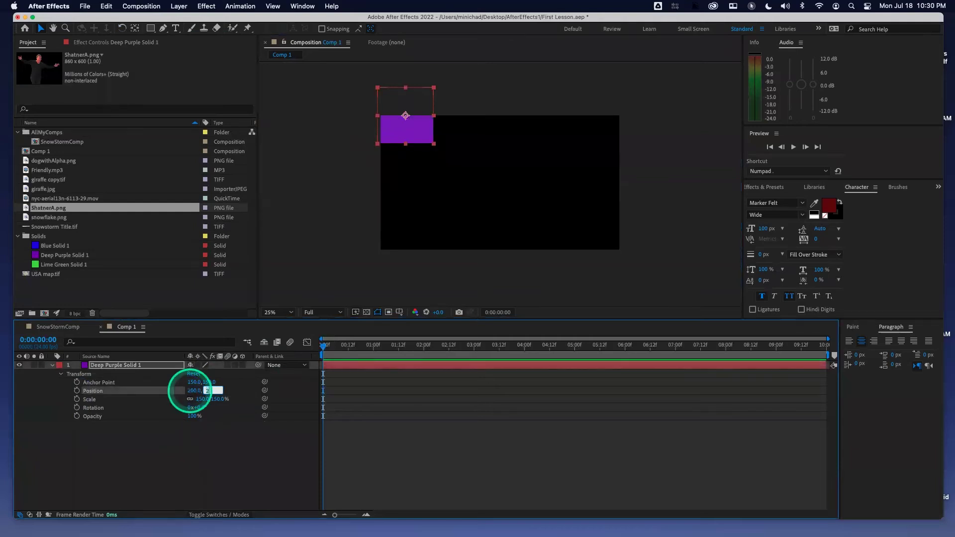
pyautogui.write('200')
pyautogui.press('Return')
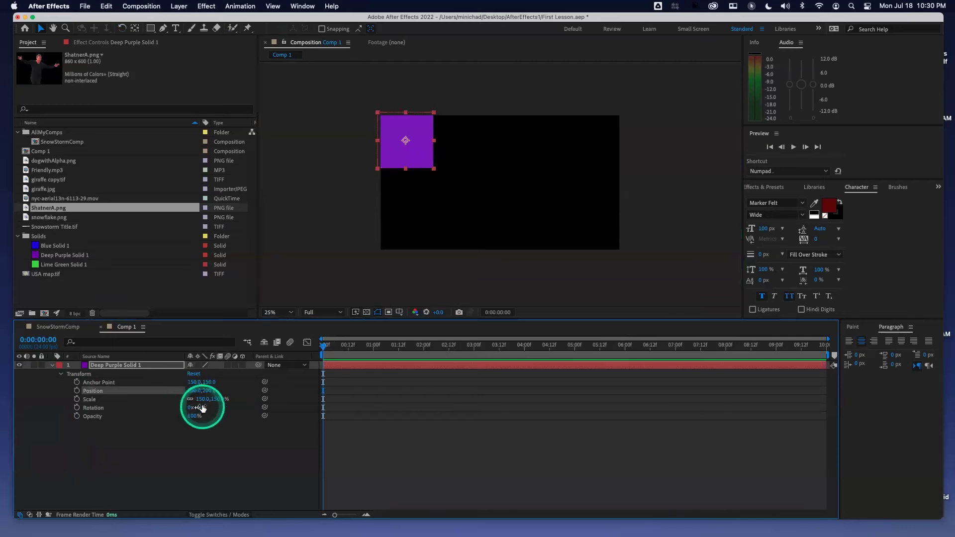
# Set the purple solid's scale back to 100%
pyautogui.click(201, 399)
pyautogui.write('1')
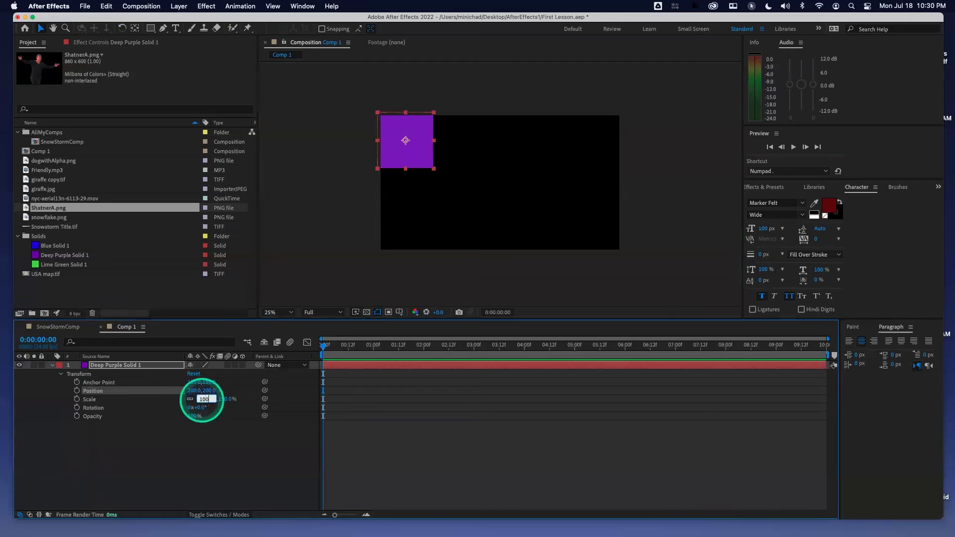
pyautogui.write('00')
pyautogui.press('Return')
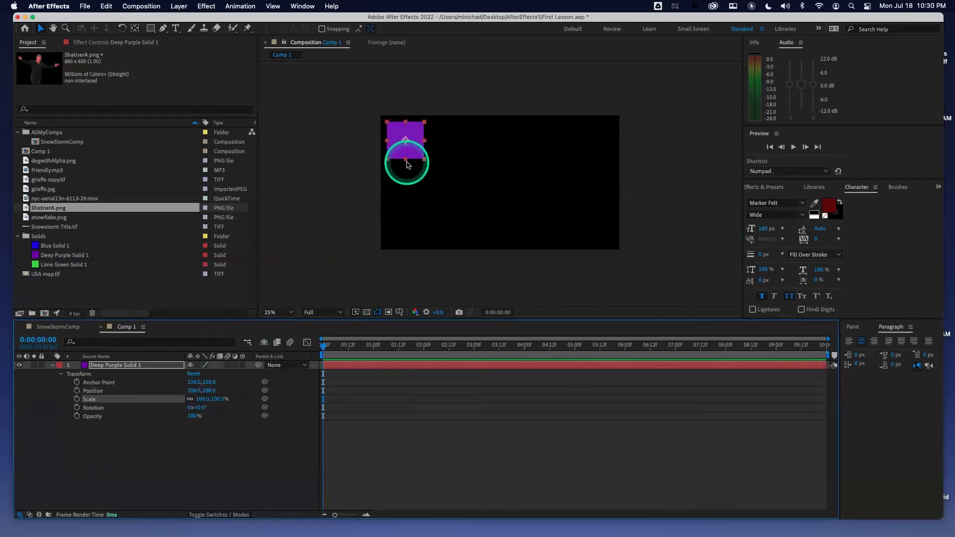
# Set the purple solid's position to 150, 150 so it sits exactly in the composition's upper-left corner
pyautogui.click(404, 155)
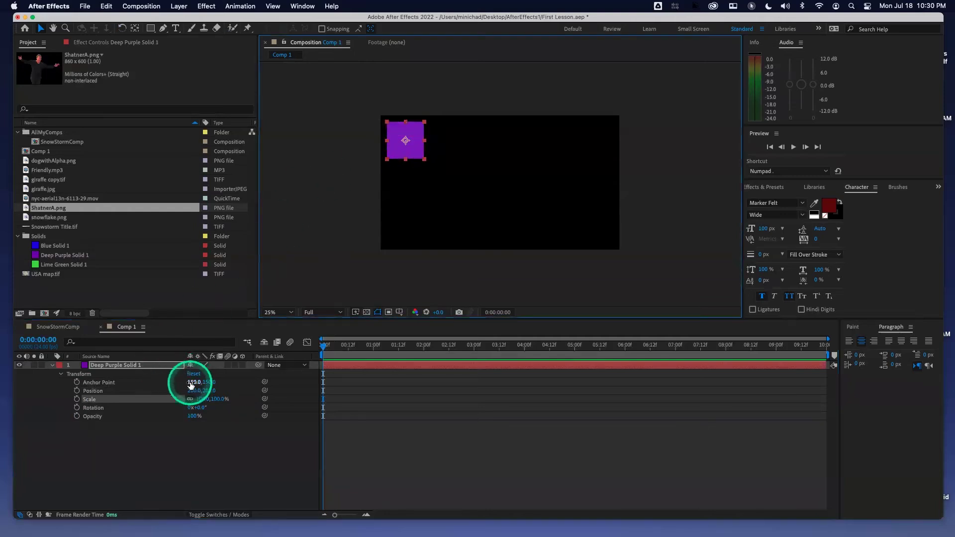
pyautogui.click(193, 391)
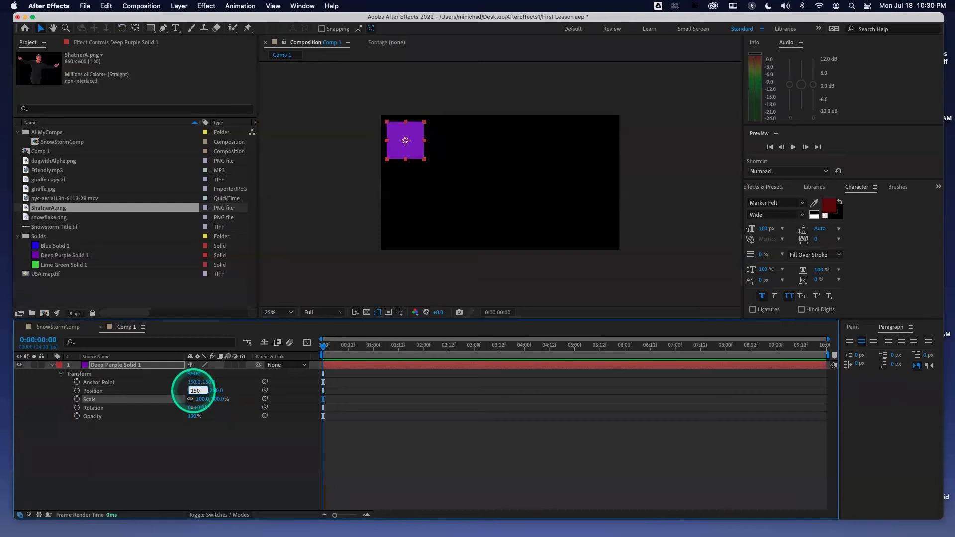
pyautogui.press('Tab')
pyautogui.write('150')
pyautogui.press('Return')
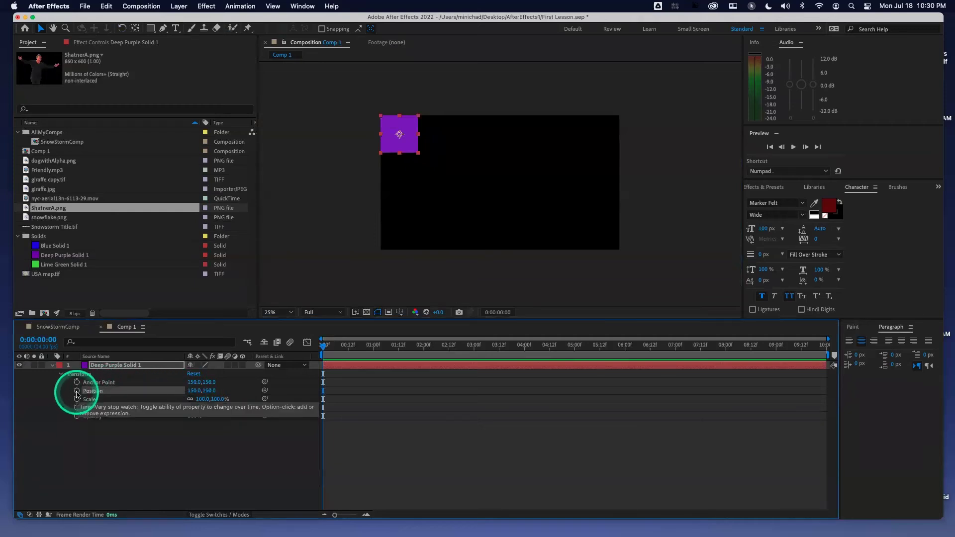
# Start Position keyframing for the purple solid at 0 seconds, and at 1 second move it to the frame's upper-right corner, about 1770, 154
pyautogui.click(77, 394)
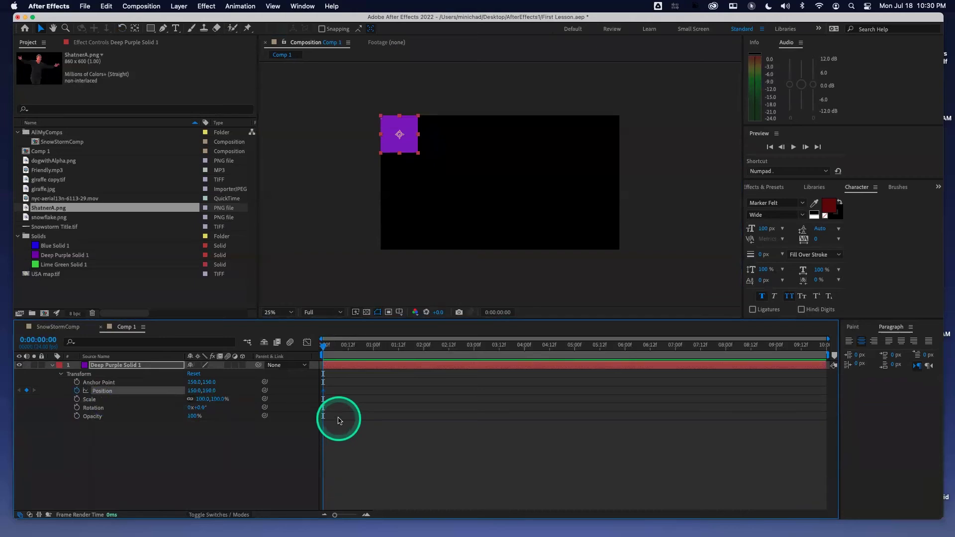
pyautogui.click(375, 346)
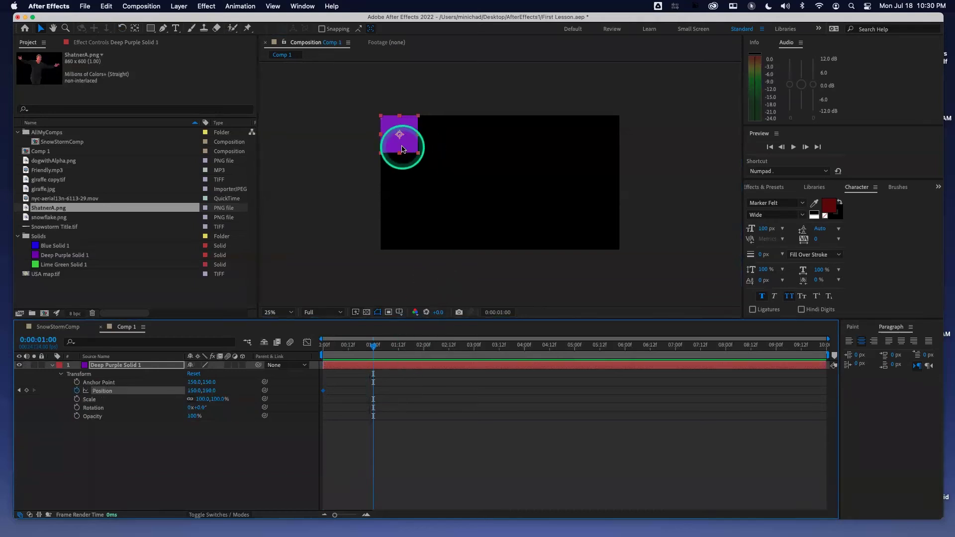
pyautogui.moveTo(401, 148); pyautogui.dragTo(603, 149)
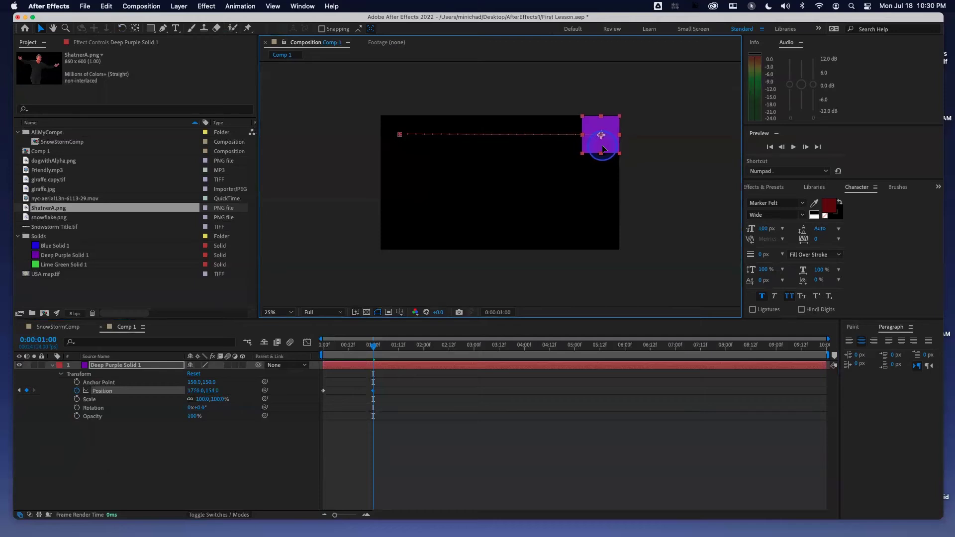
# Set the Y position of the purple solid's 1-second keyframe to 150 and preview the horizontal move from the start
pyautogui.click(211, 391)
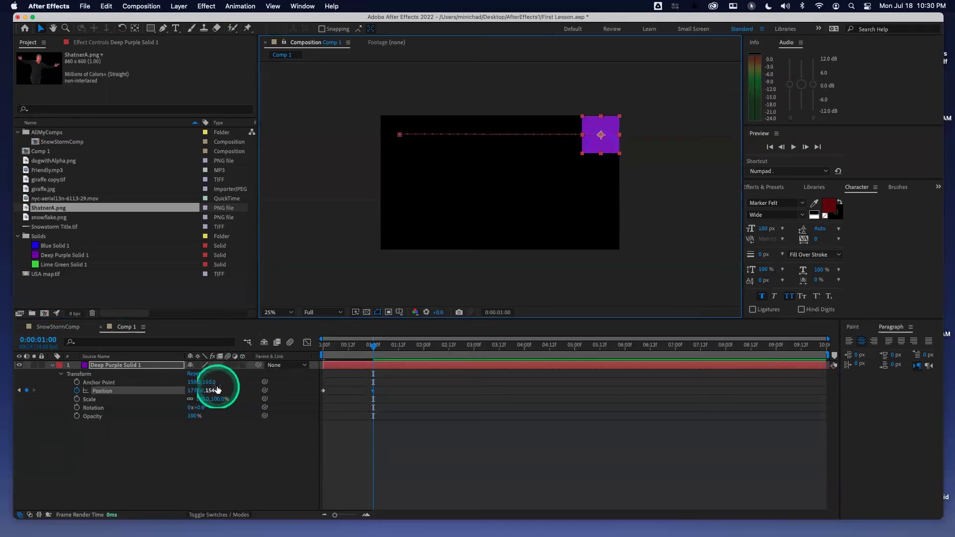
pyautogui.write('1')
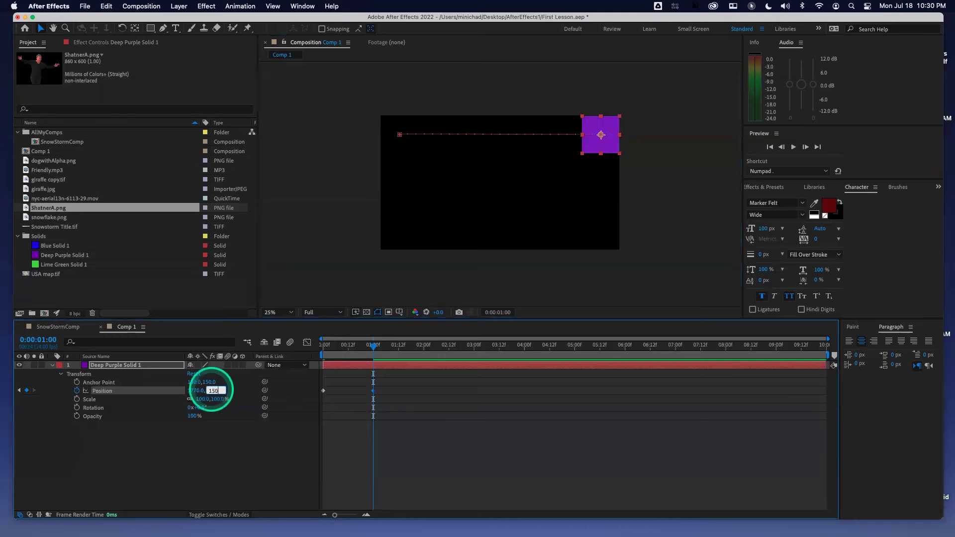
pyautogui.click(207, 391)
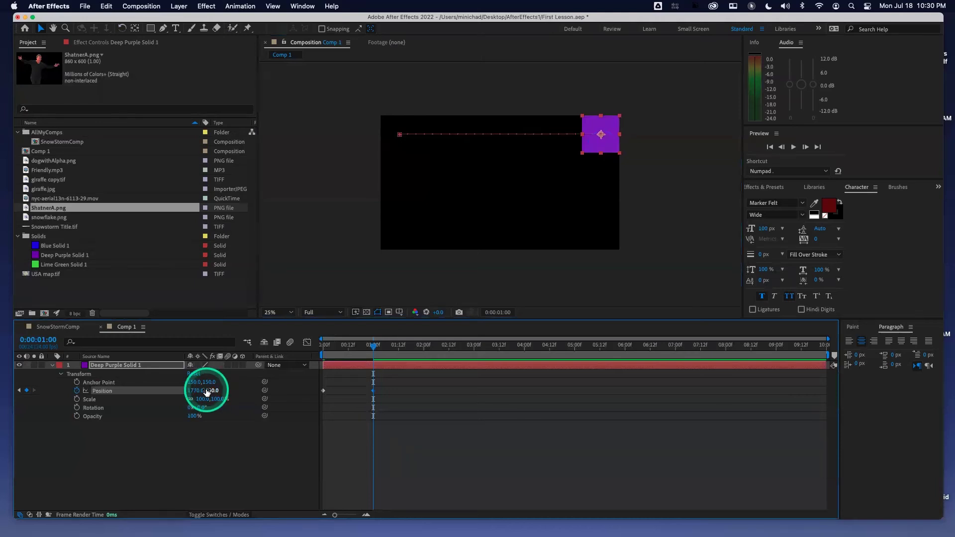
pyautogui.click(196, 391)
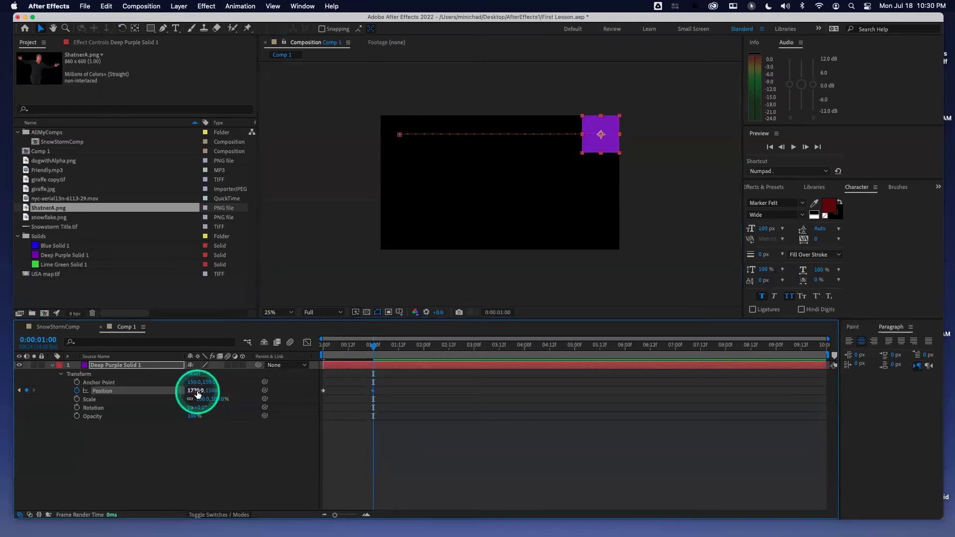
pyautogui.click(197, 392)
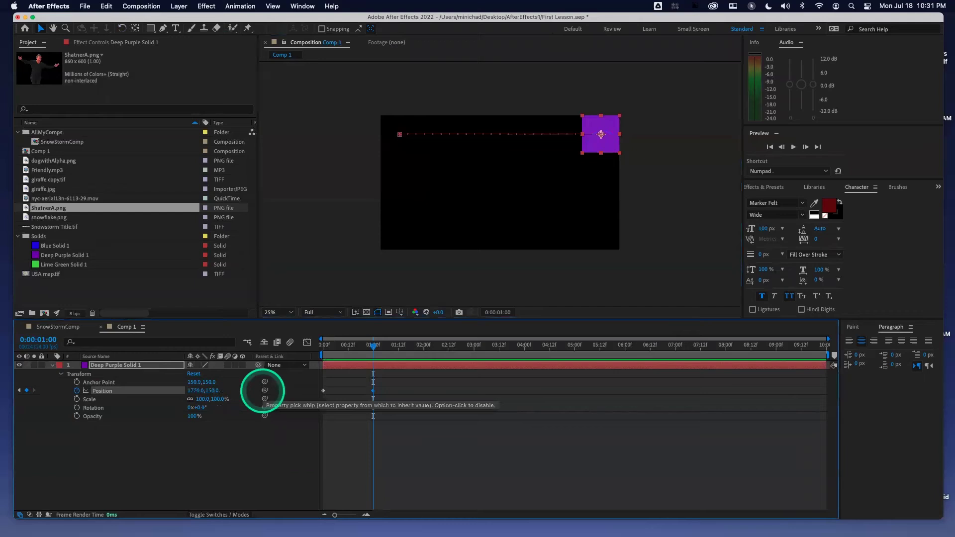
pyautogui.moveTo(374, 345); pyautogui.dragTo(320, 347)
pyautogui.press('space')
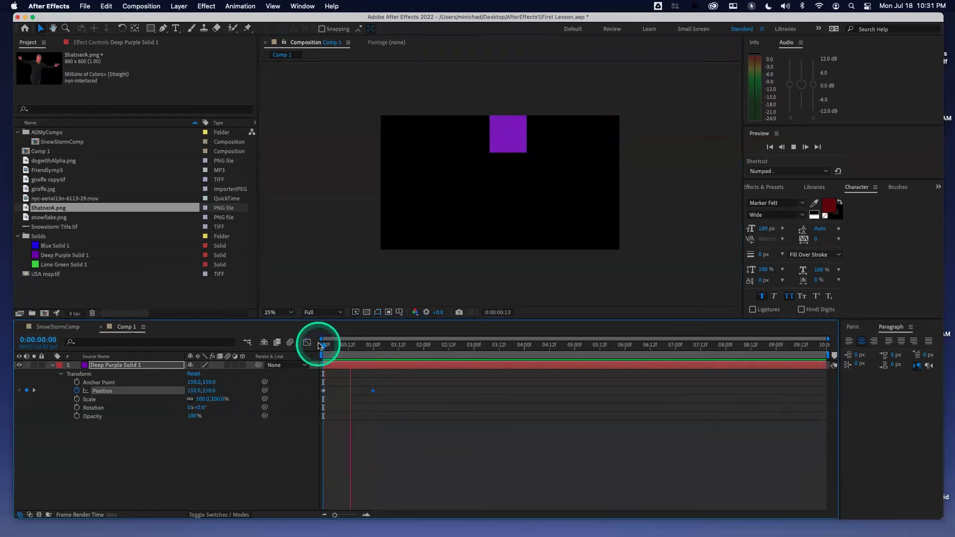
# At 2 seconds, set the purple solid's Y position to 930 for the lower-right corner and preview the animation from the start
pyautogui.moveTo(324, 347); pyautogui.dragTo(423, 345)
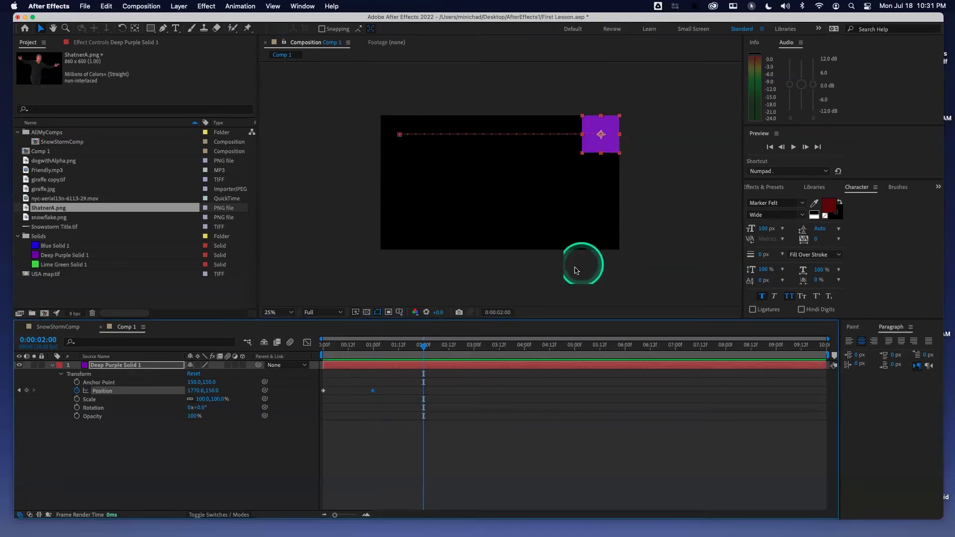
pyautogui.click(213, 391)
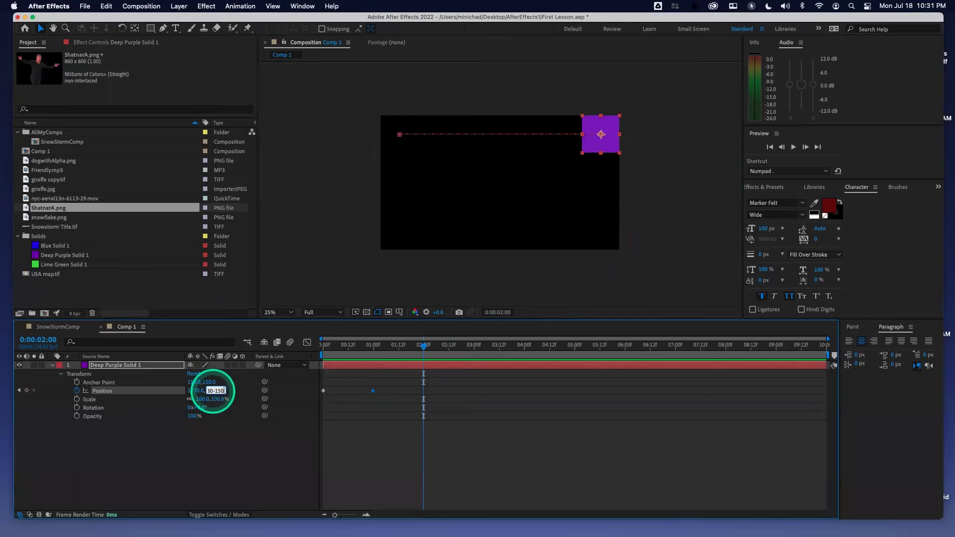
pyautogui.press('Return')
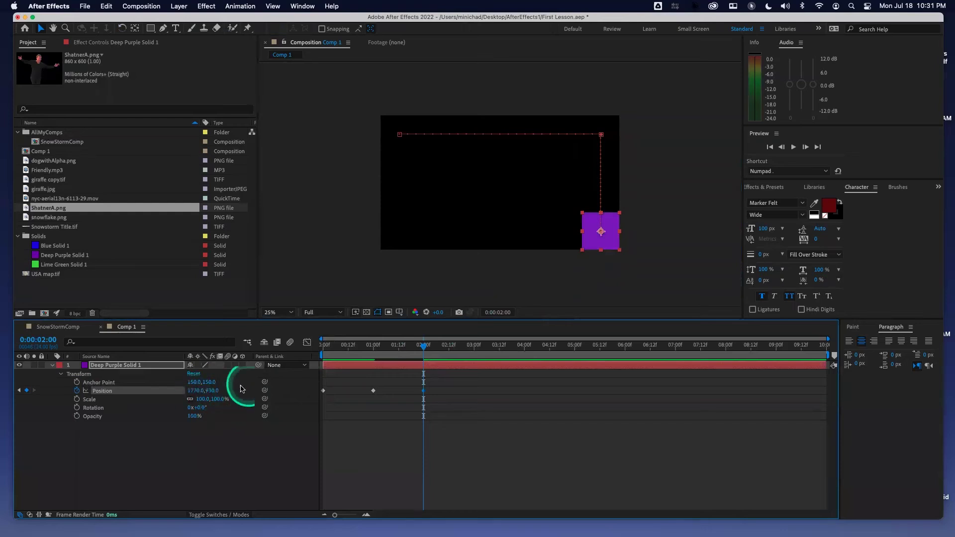
pyautogui.click(373, 343)
pyautogui.press('Home')
pyautogui.press('space')
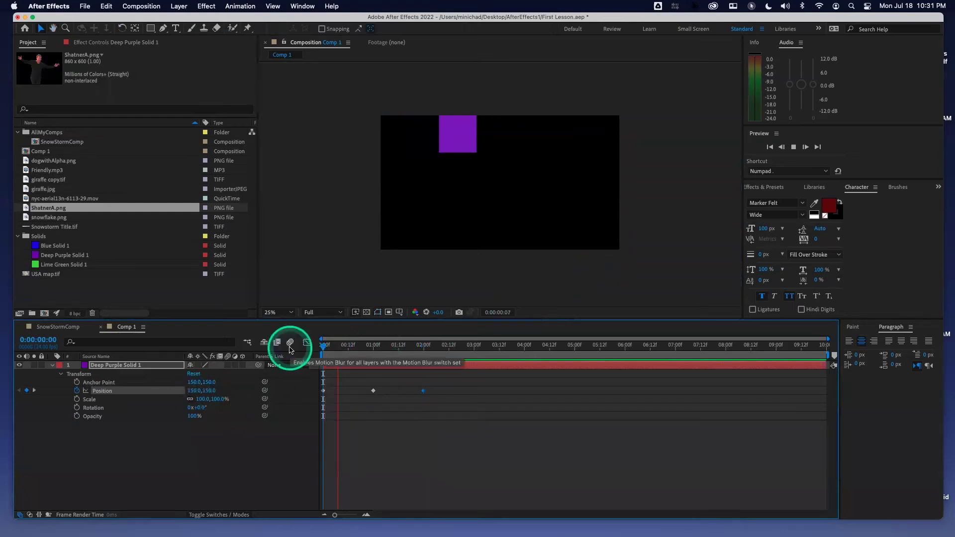
pyautogui.press('space')
# At 0:00:03:01, move the purple solid to the frame's lower-left corner at 150, 930 and preview the animation from the start
pyautogui.click(475, 348)
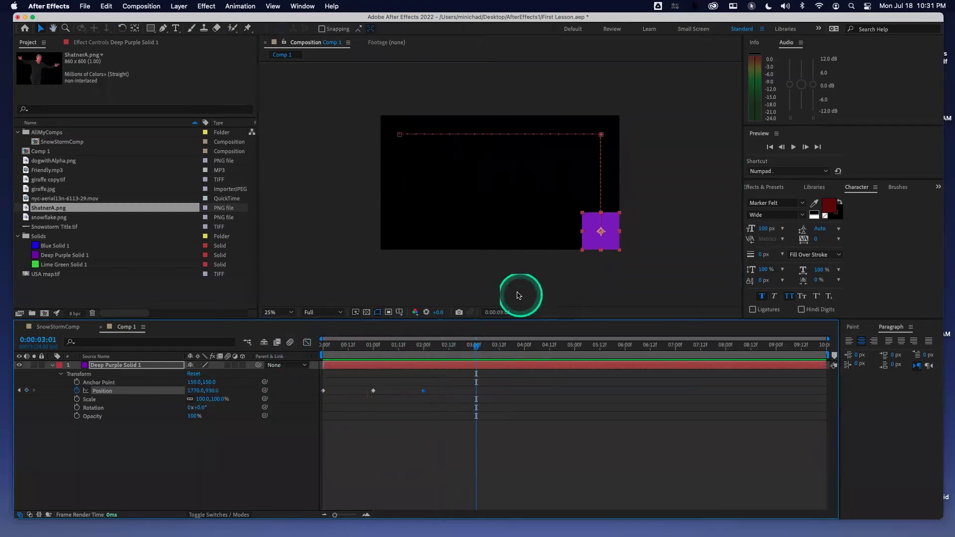
pyautogui.moveTo(601, 240); pyautogui.dragTo(402, 241)
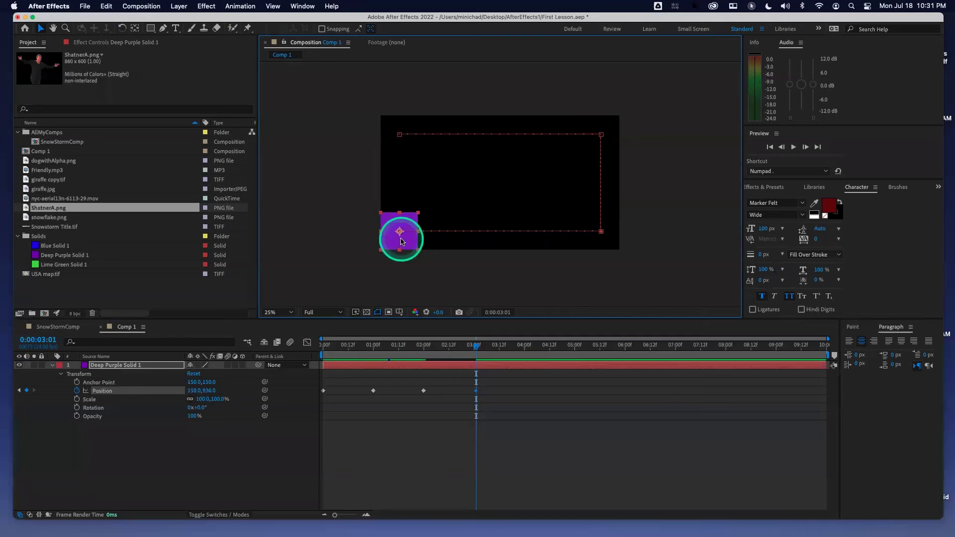
pyautogui.moveTo(379, 345); pyautogui.dragTo(300, 351)
pyautogui.press('space')
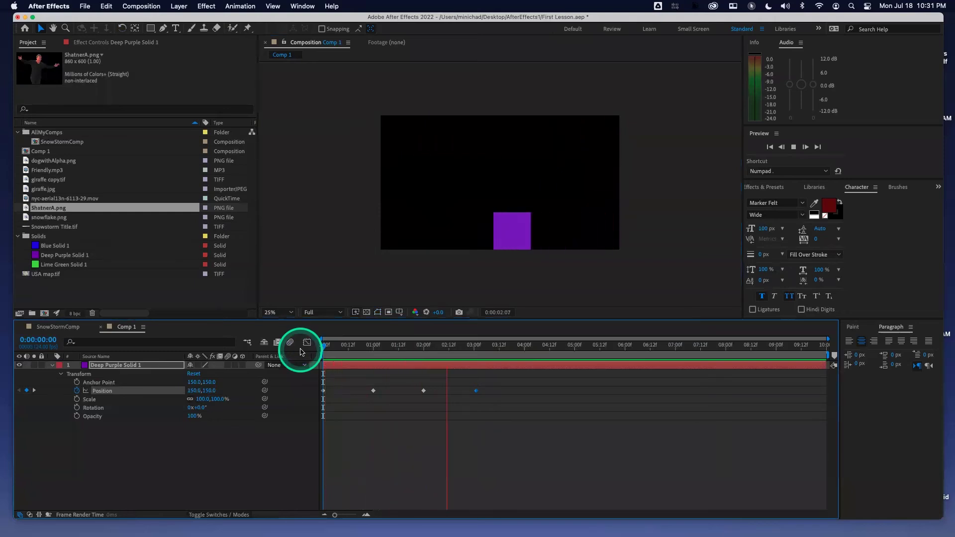
# At 5 seconds, move the purple solid back to the upper-left corner at 150, 150 and preview the full loop
pyautogui.click(525, 344)
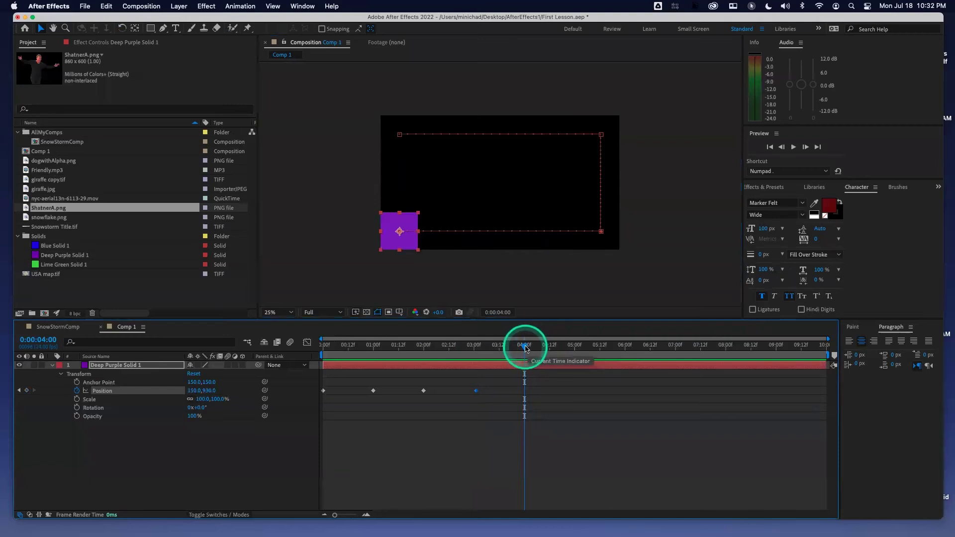
pyautogui.click(575, 347)
pyautogui.moveTo(412, 247); pyautogui.dragTo(412, 149)
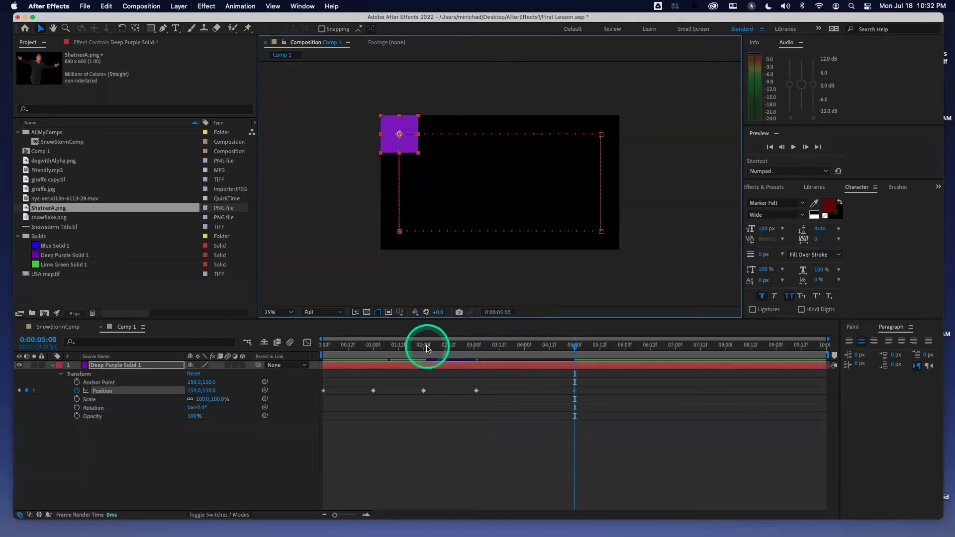
pyautogui.moveTo(347, 346); pyautogui.dragTo(290, 347)
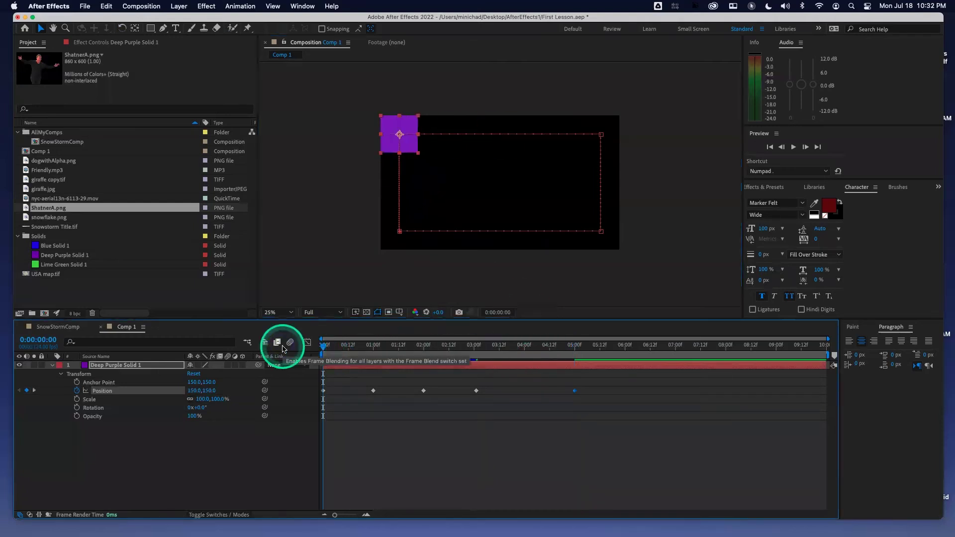
pyautogui.press('space')
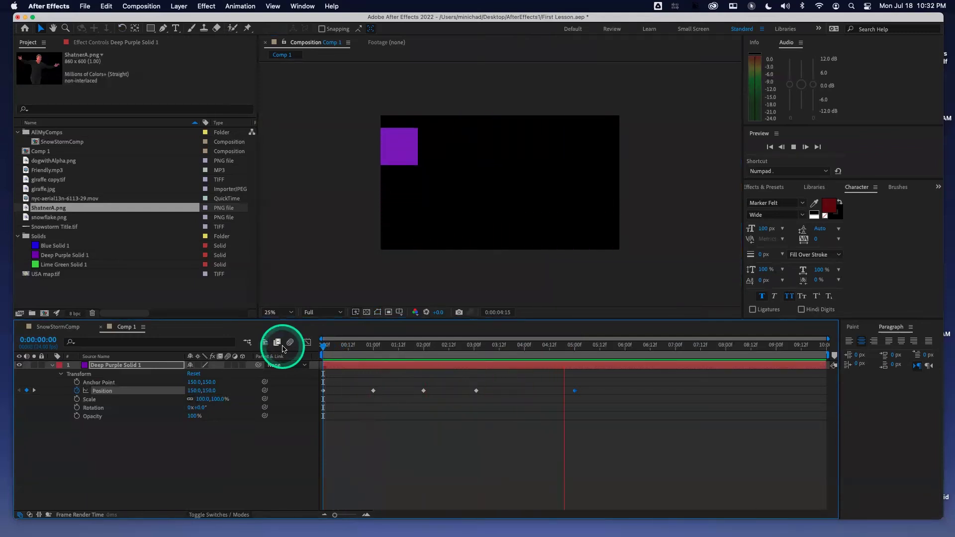
pyautogui.press('space')
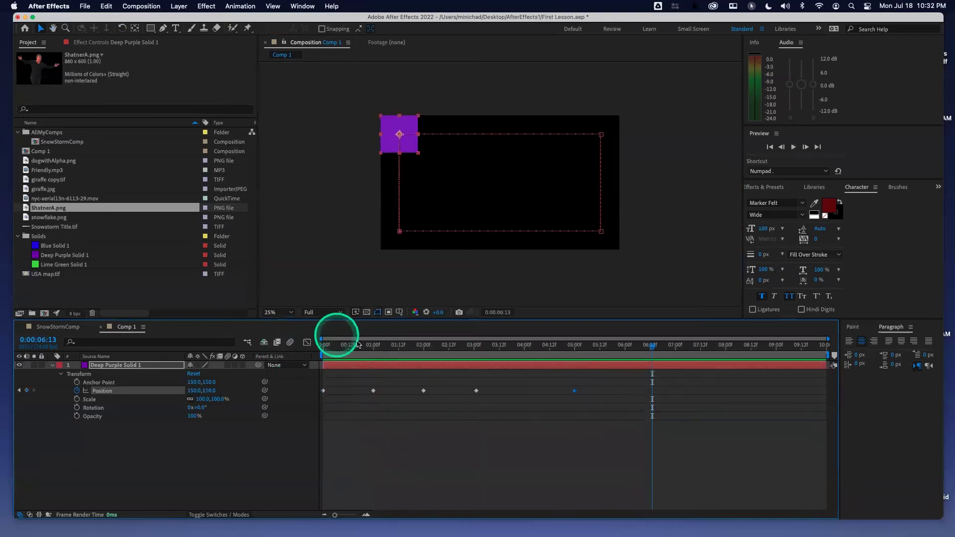
# Copy the Position keyframe at 0:00:03:01 and paste it at 4 seconds to hold the square in the lower-left corner
pyautogui.moveTo(428, 347); pyautogui.dragTo(307, 346)
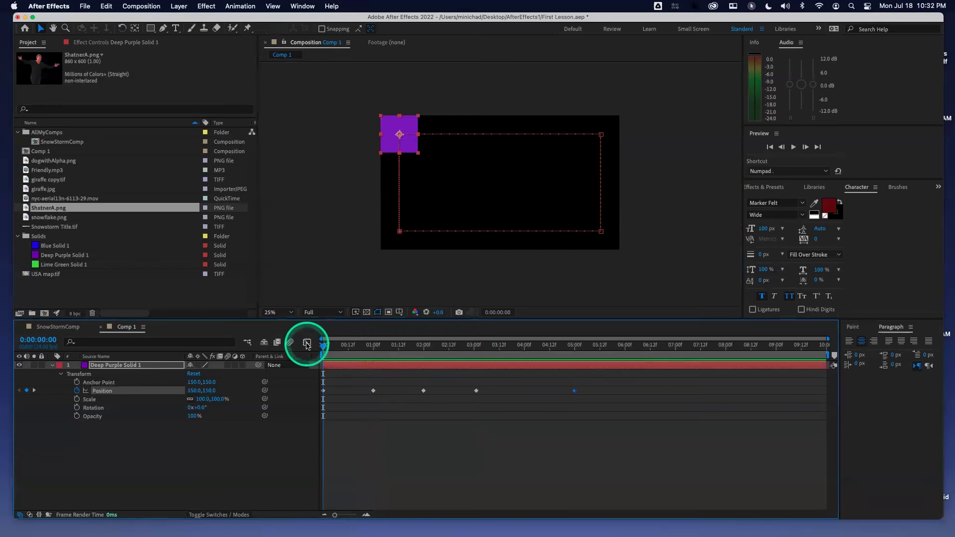
pyautogui.moveTo(485, 345)
pyautogui.mouseDown()
pyautogui.moveTo(463, 346)
pyautogui.moveTo(475, 348)
pyautogui.mouseUp()
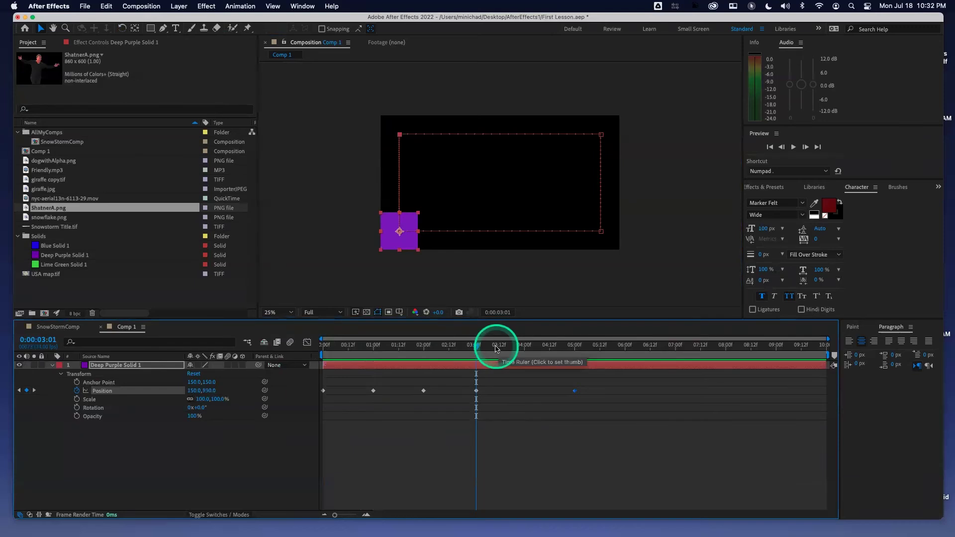
pyautogui.click(524, 348)
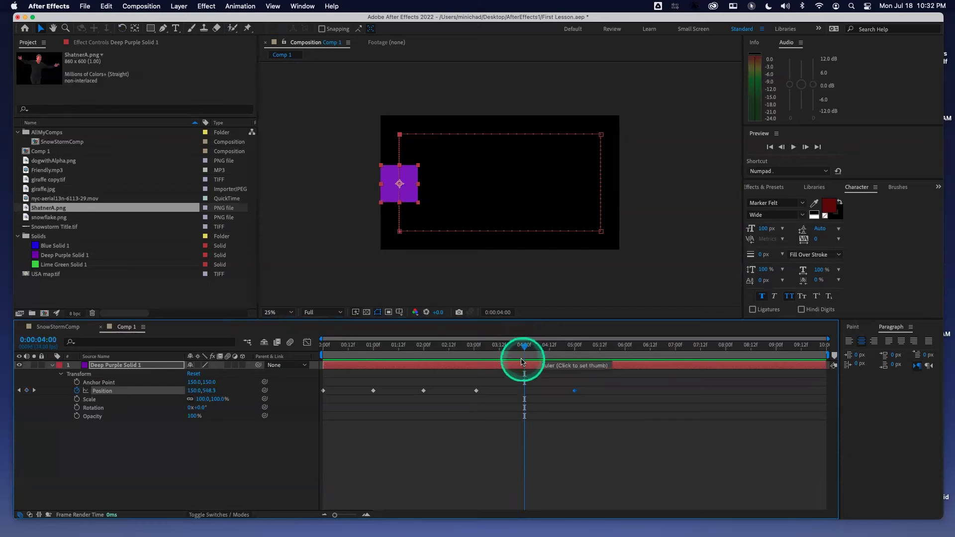
pyautogui.click(477, 391)
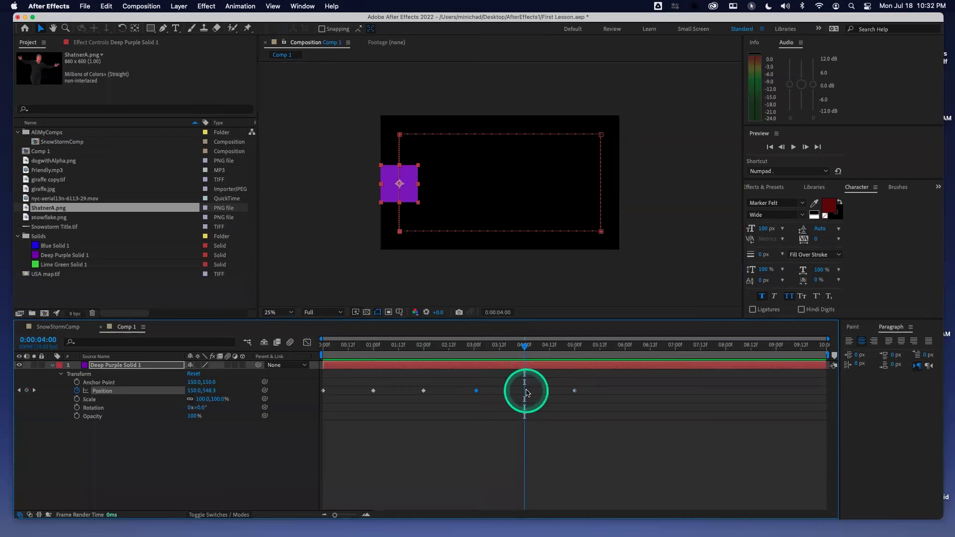
pyautogui.moveTo(527, 391); pyautogui.dragTo(477, 392)
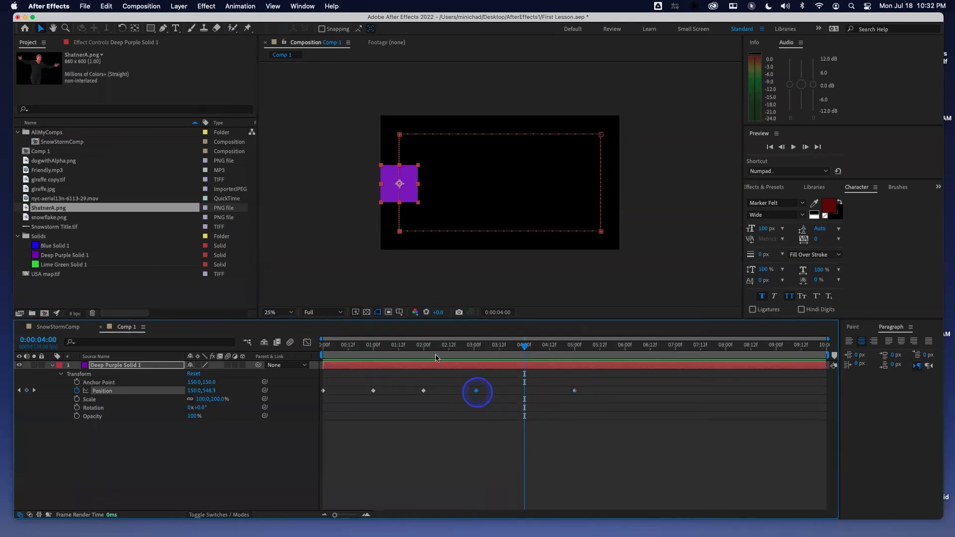
pyautogui.click(106, 6)
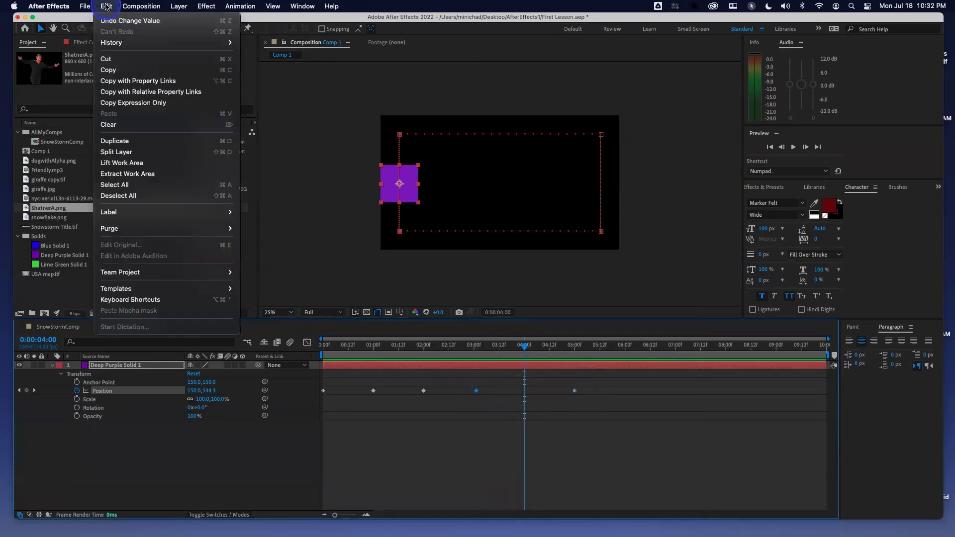
pyautogui.click(223, 74)
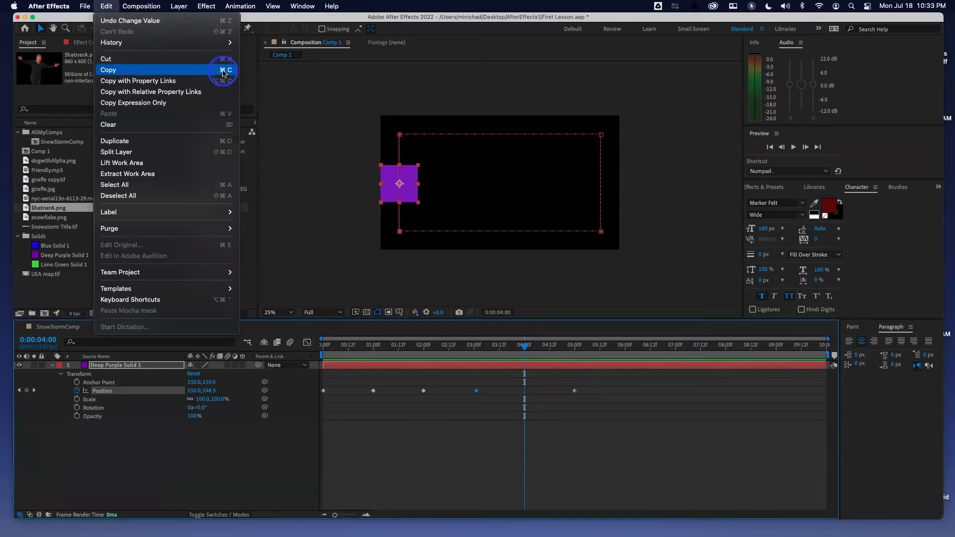
pyautogui.click(525, 346)
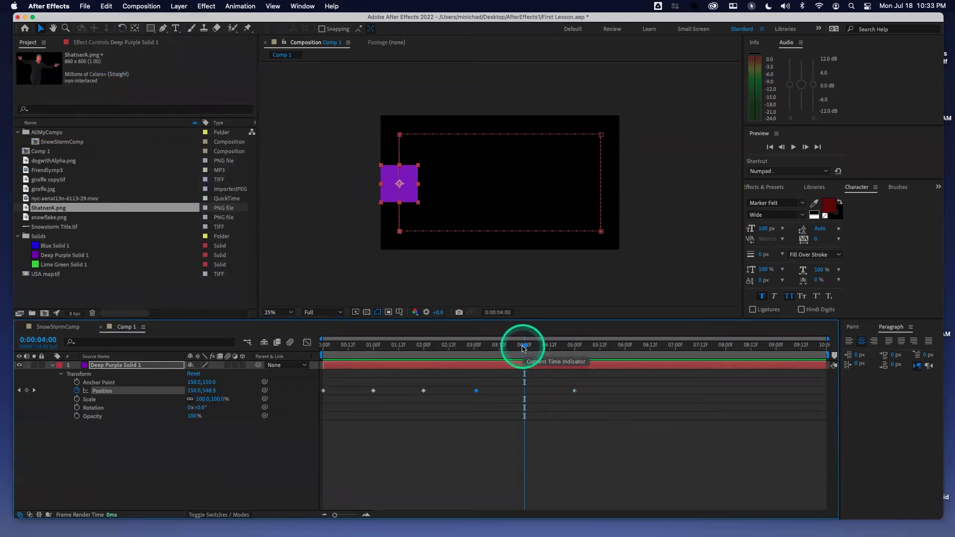
pyautogui.press('super+v')
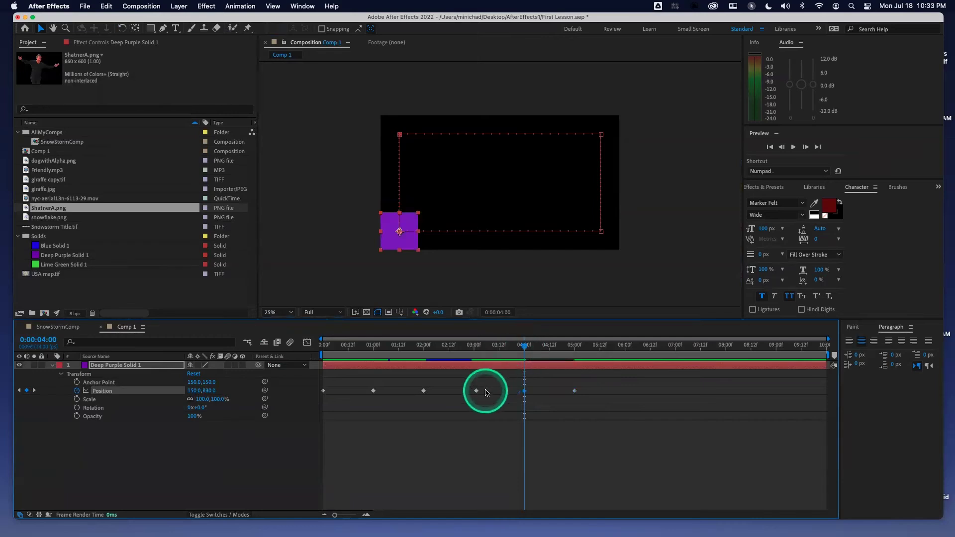
# Play the animation from the beginning to check the square's pause in the lower-left corner
pyautogui.click(476, 349)
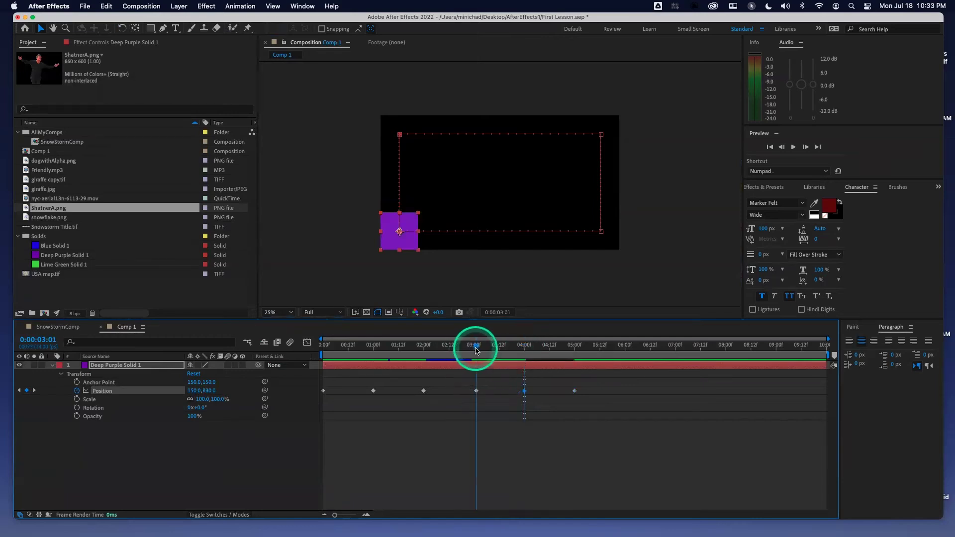
pyautogui.moveTo(477, 349); pyautogui.dragTo(324, 343)
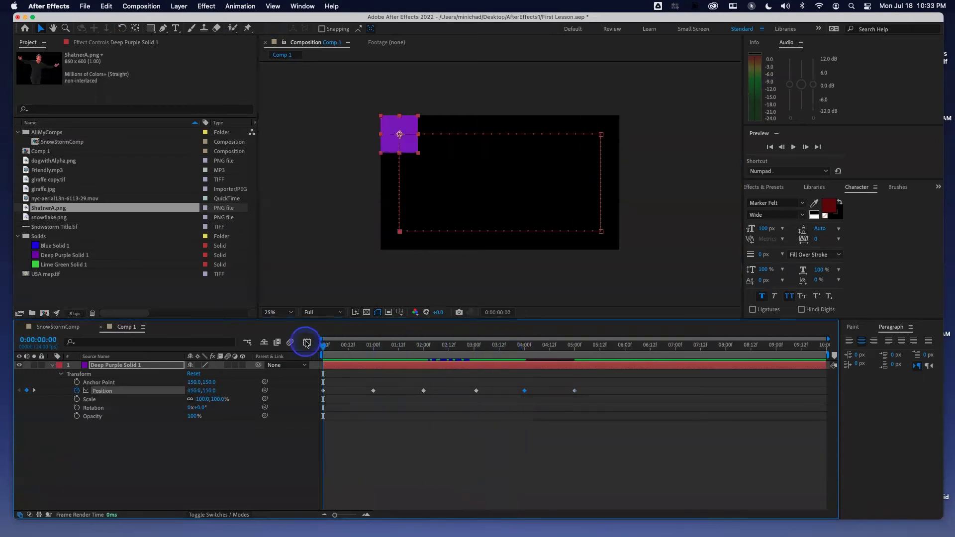
pyautogui.press('space')
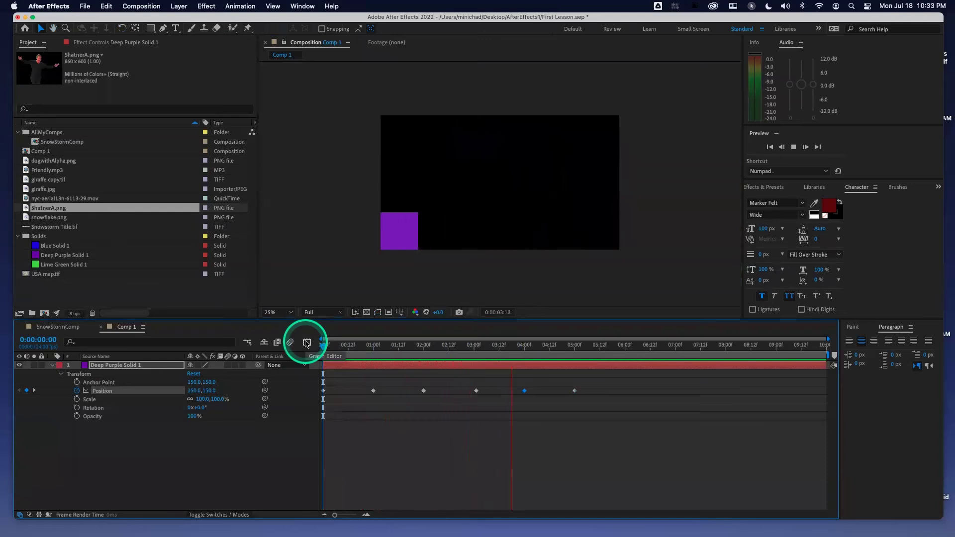
pyautogui.press('space')
pyautogui.moveTo(367, 348); pyautogui.dragTo(303, 342)
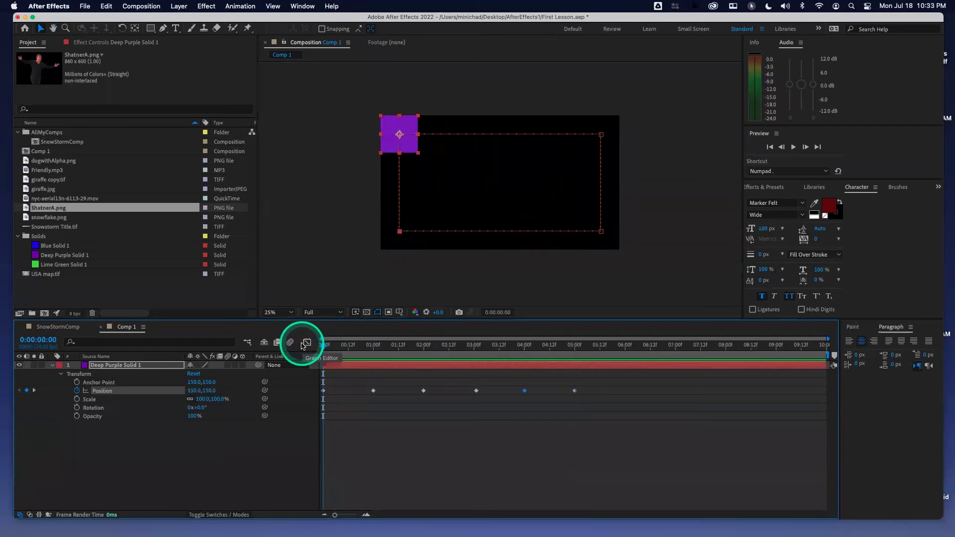
pyautogui.press('space')
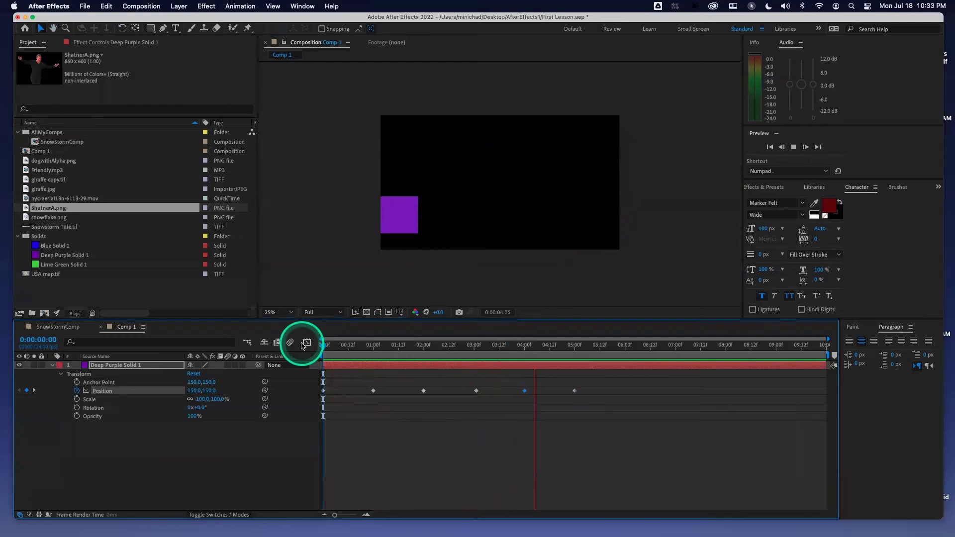
# Scrub through the first two seconds and replay the animation from the beginning to review the pause in the lower-left corner
pyautogui.press('space')
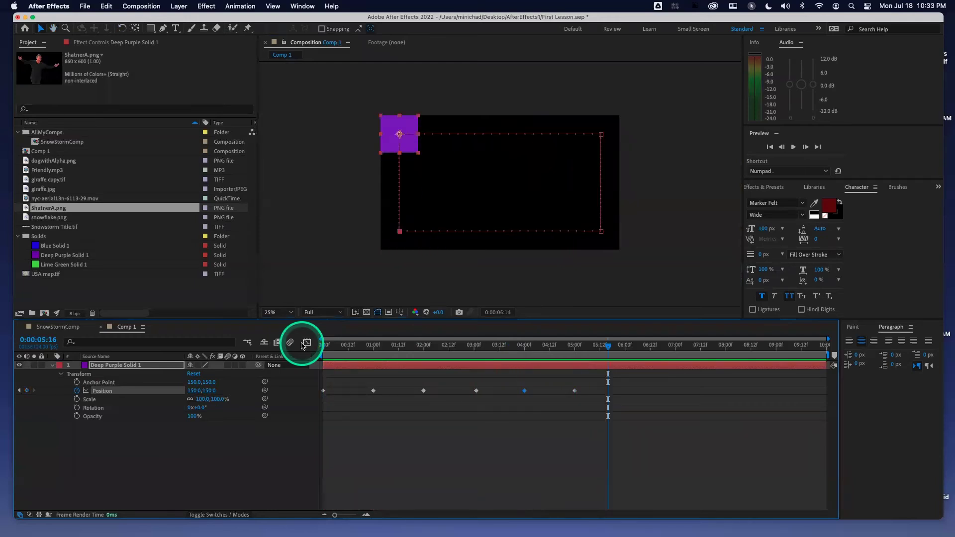
pyautogui.click(342, 345)
pyautogui.moveTo(354, 350); pyautogui.dragTo(424, 357)
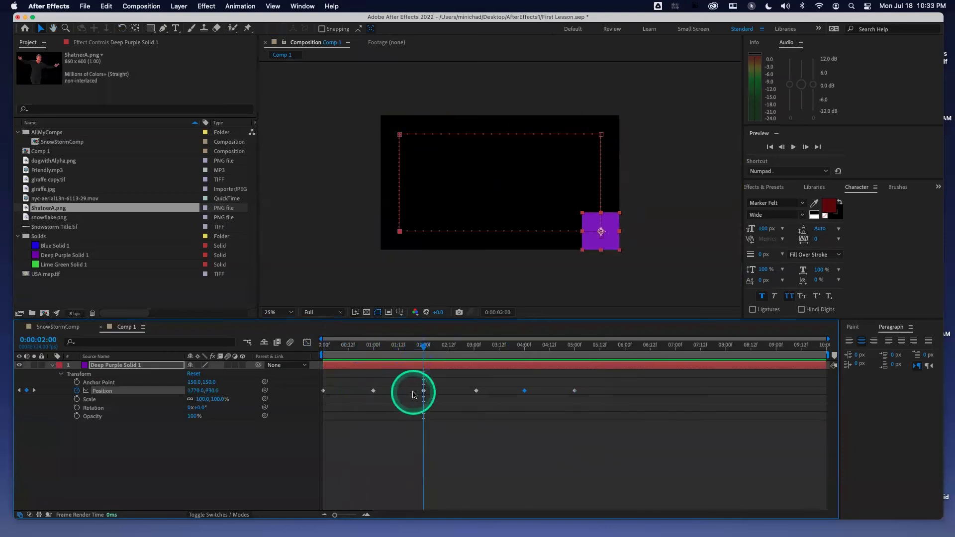
pyautogui.click(368, 347)
pyautogui.moveTo(369, 348); pyautogui.dragTo(286, 349)
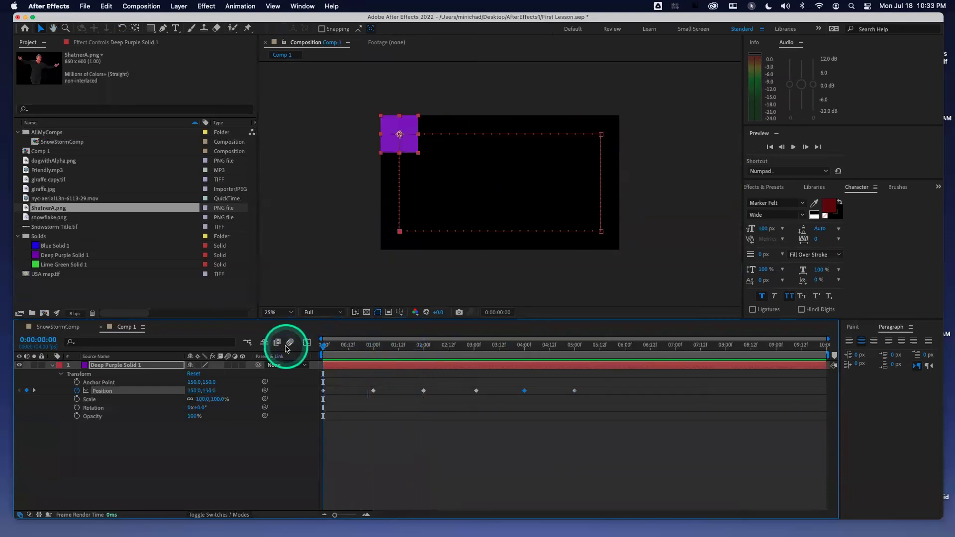
pyautogui.press('space')
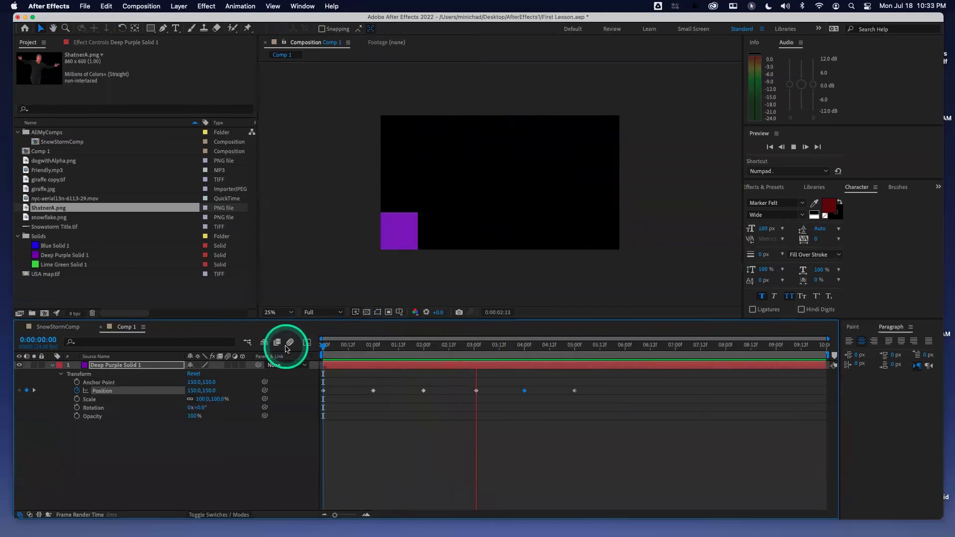
pyautogui.click(499, 398)
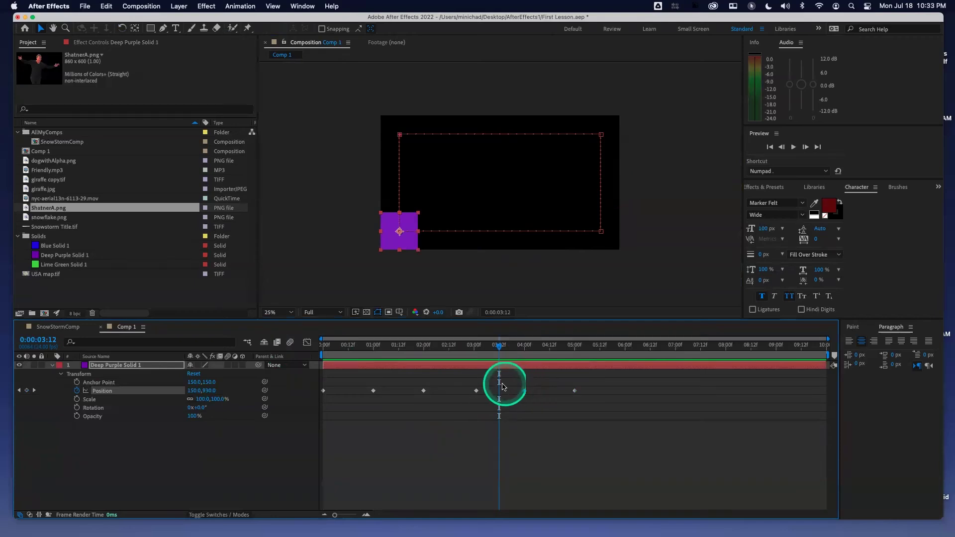
# Keyframe the purple solid's Rotation at 0° at 0:00:03:01 and at one full revolution at 4 seconds
pyautogui.click(478, 345)
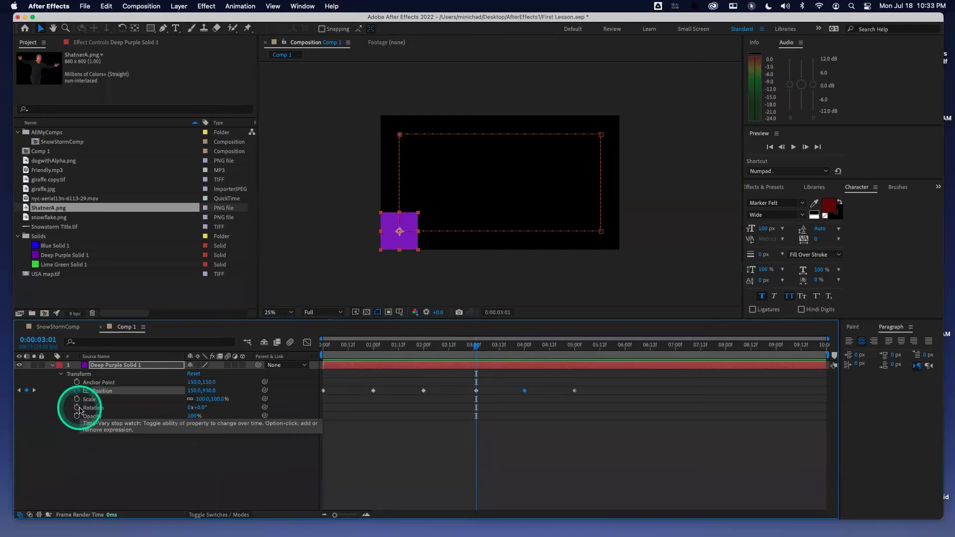
pyautogui.click(77, 408)
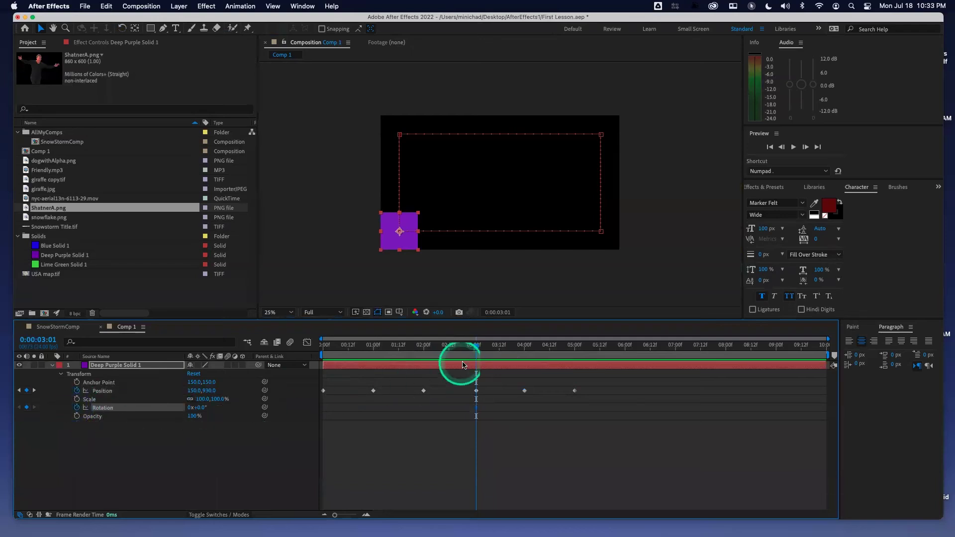
pyautogui.click(523, 351)
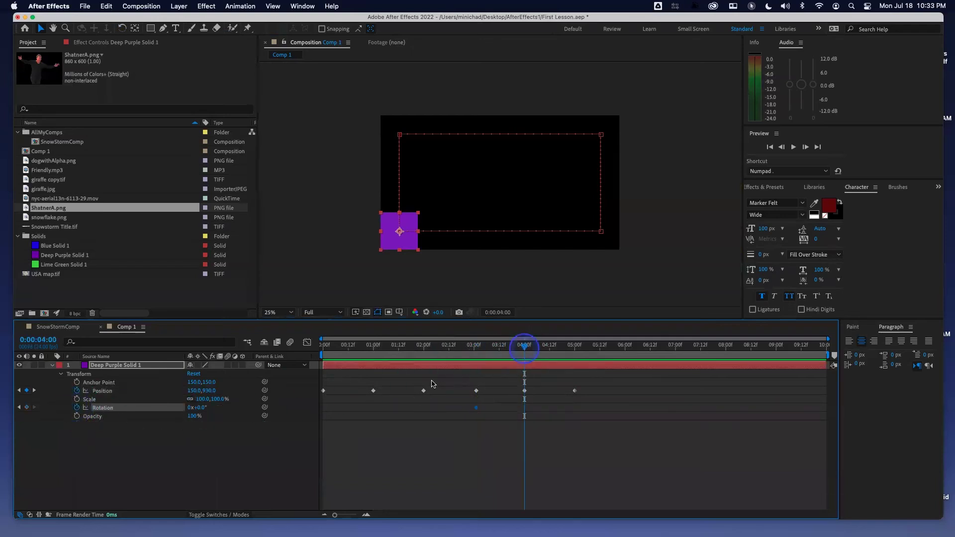
pyautogui.click(191, 408)
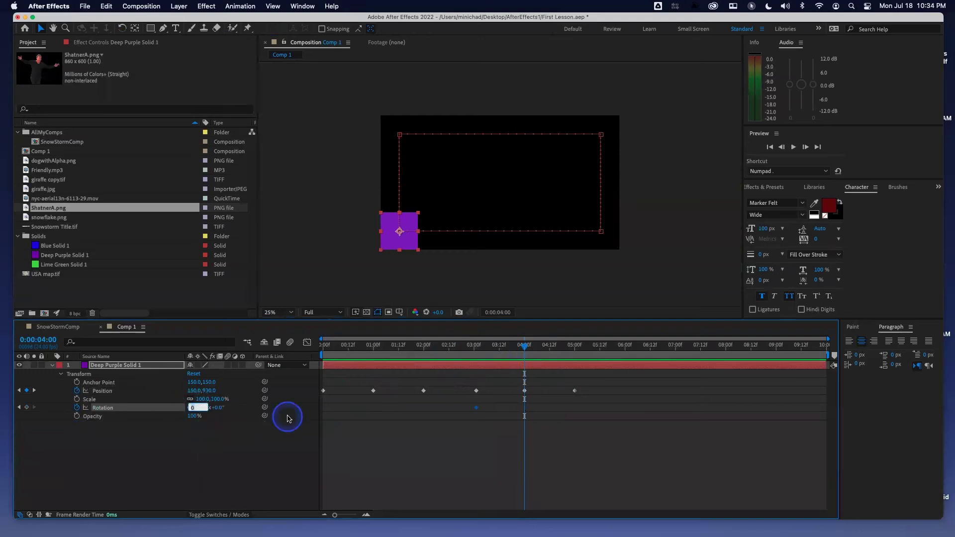
pyautogui.write('1')
pyautogui.press('Return')
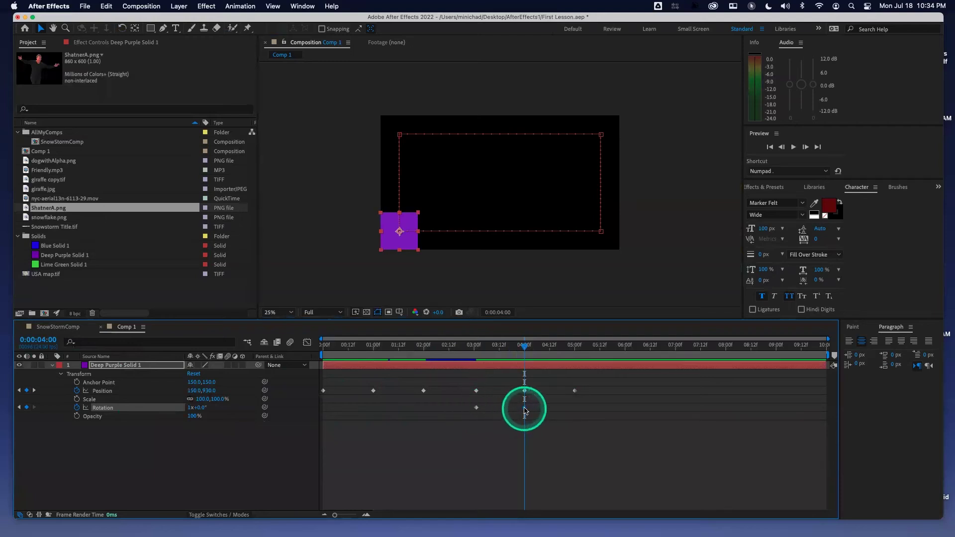
# Preview the square's spin in the lower-left corner, starting playback from 0:00:01:15
pyautogui.moveTo(476, 347); pyautogui.dragTo(406, 353)
pyautogui.press('space')
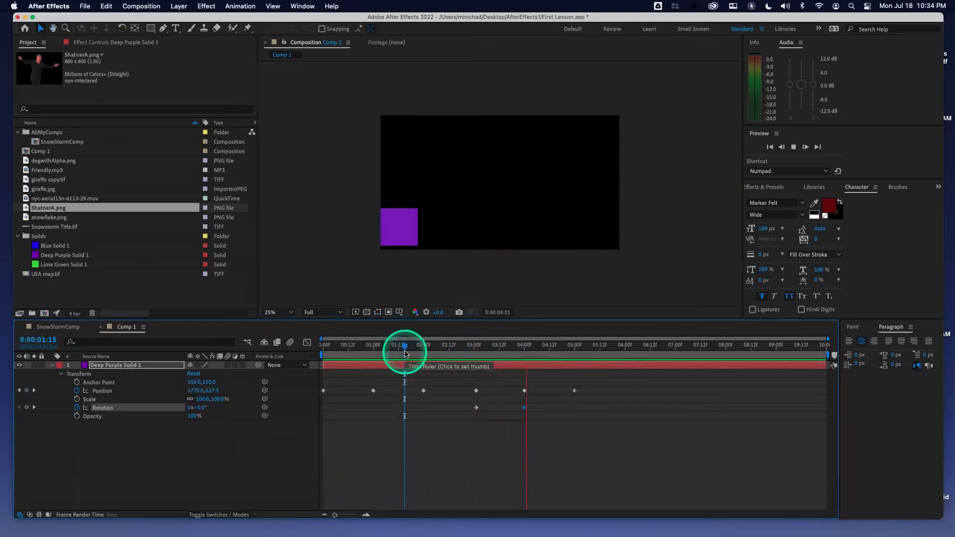
pyautogui.press('space')
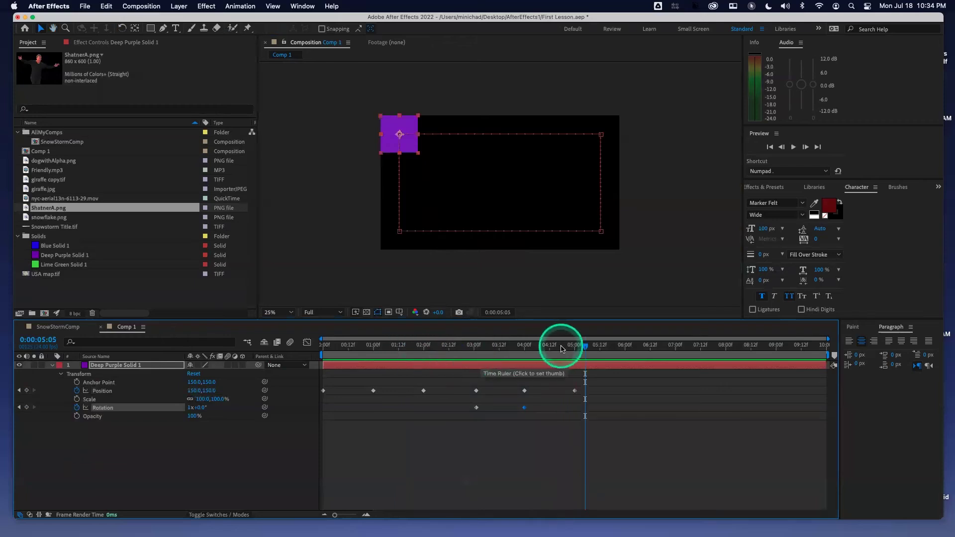
# Fade out the purple solid with Opacity keyframes of 100% at 5 seconds and 0% at 0:00:06:23
pyautogui.click(576, 349)
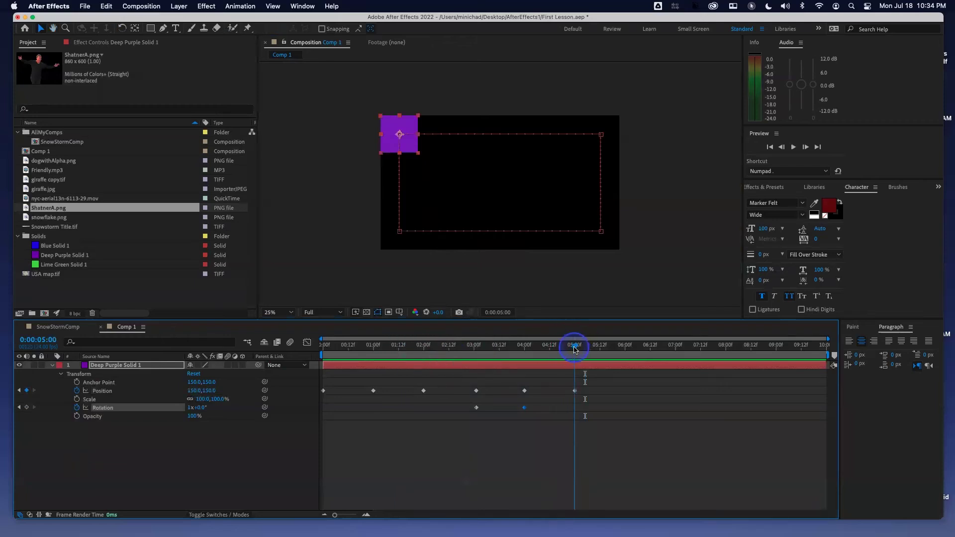
pyautogui.click(77, 416)
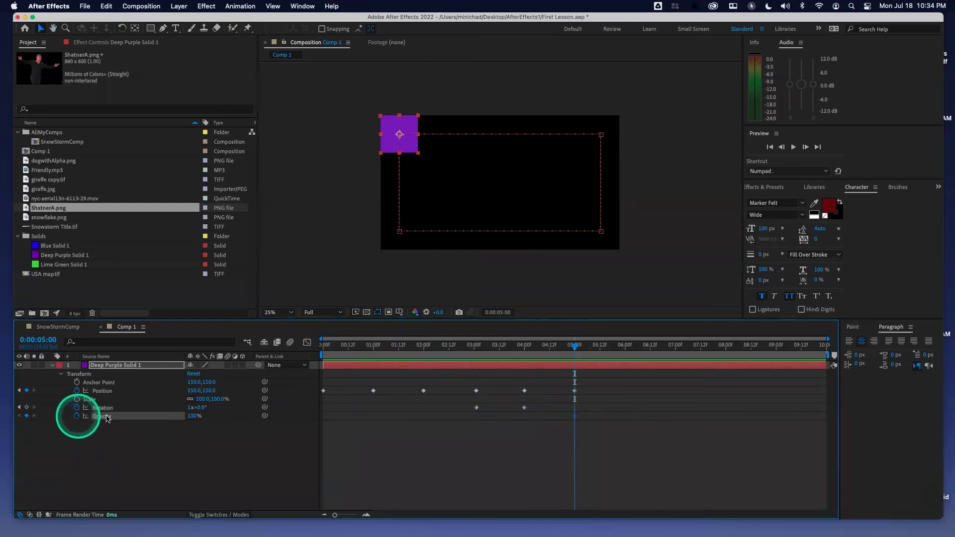
pyautogui.click(677, 349)
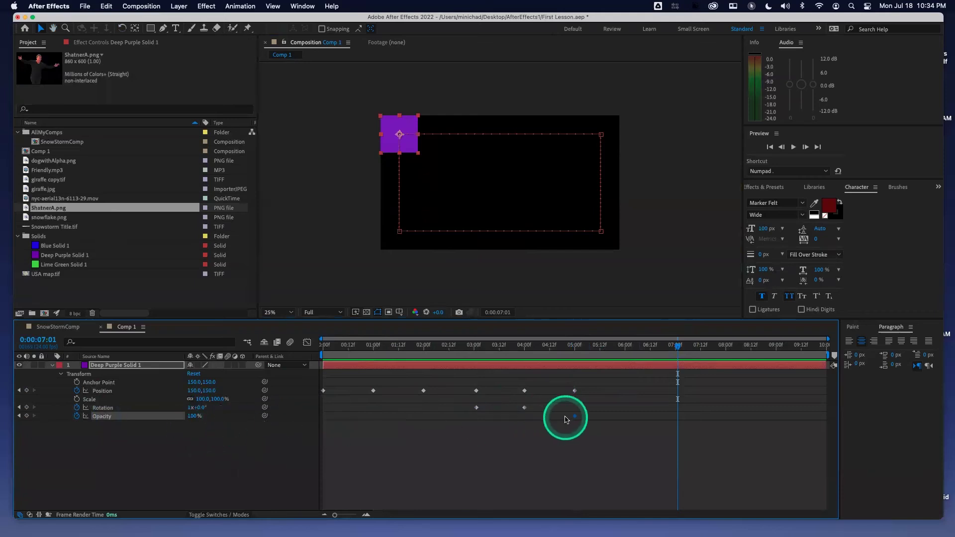
pyautogui.click(575, 348)
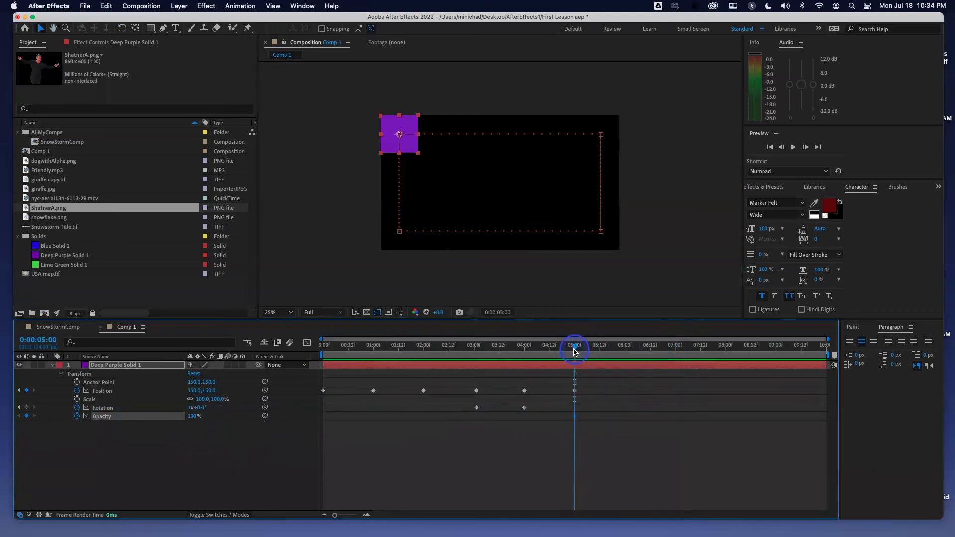
pyautogui.click(93, 426)
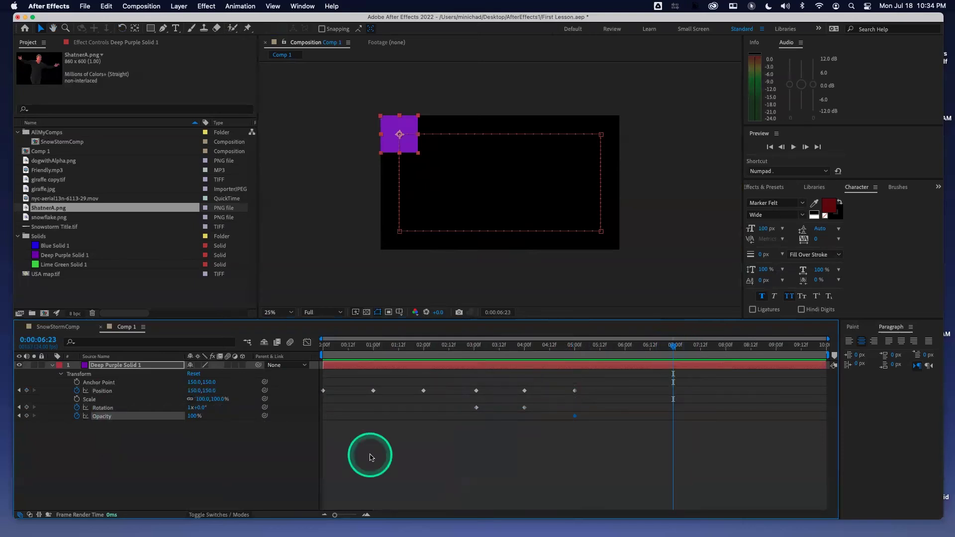
pyautogui.moveTo(192, 416); pyautogui.dragTo(145, 418)
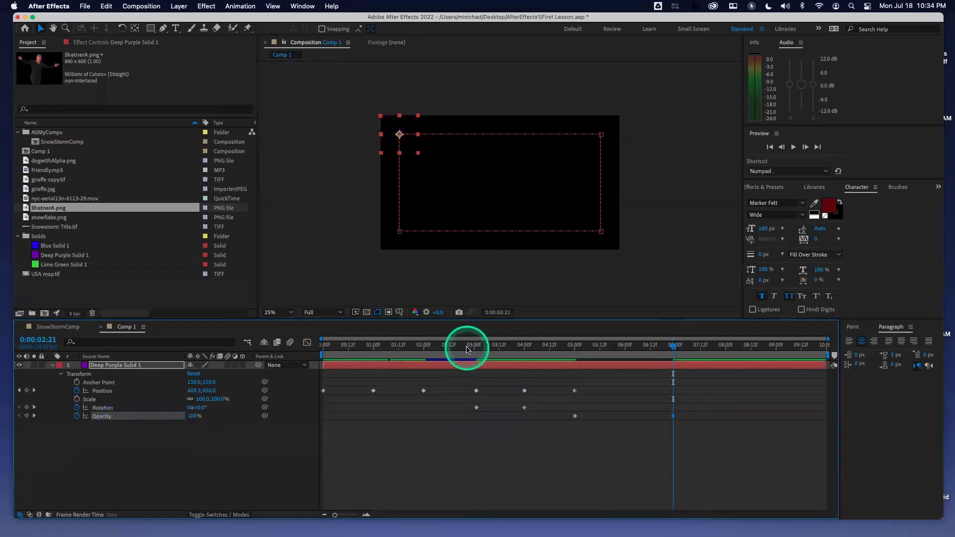
# Play the animation twice from the beginning to check the rotation and the fade-out
pyautogui.moveTo(464, 345); pyautogui.dragTo(313, 345)
pyautogui.press('space')
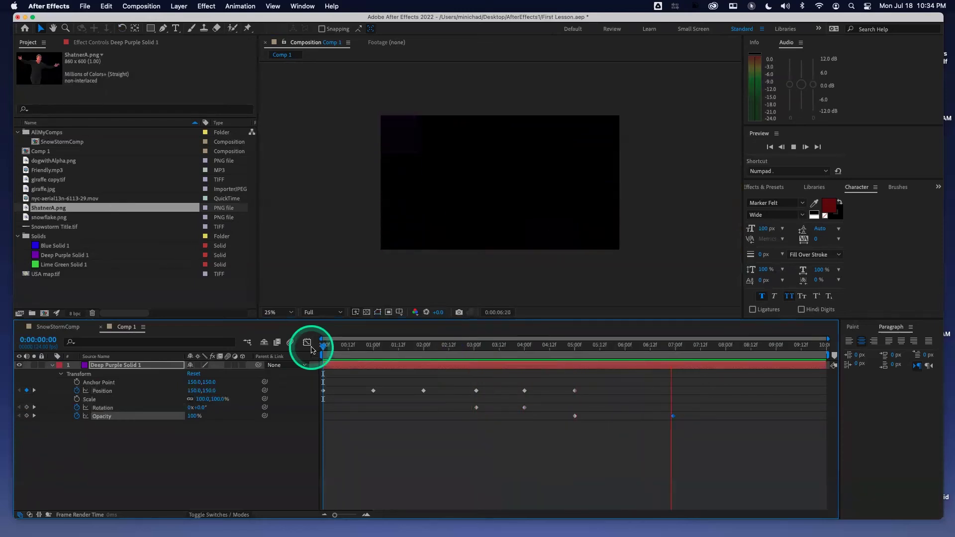
pyautogui.press('space')
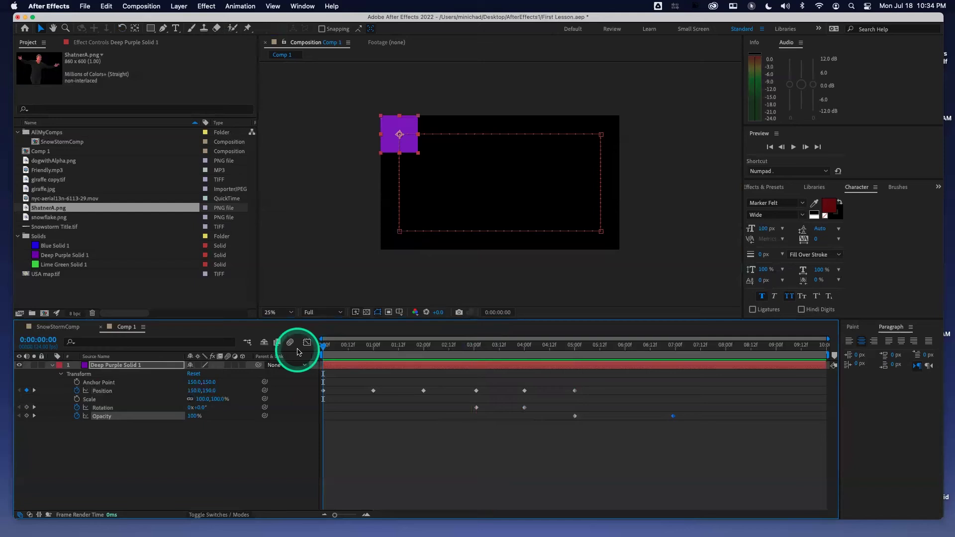
pyautogui.press('space')
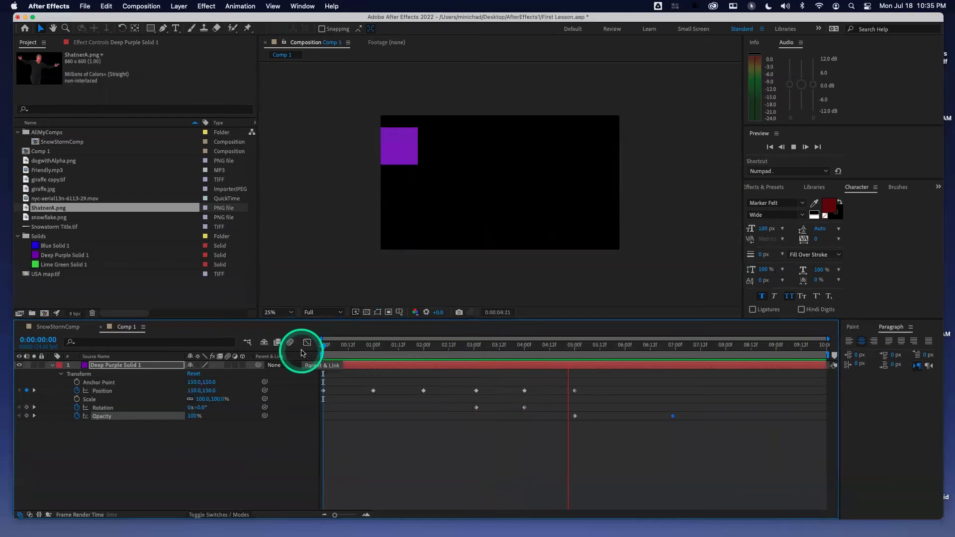
pyautogui.press('space')
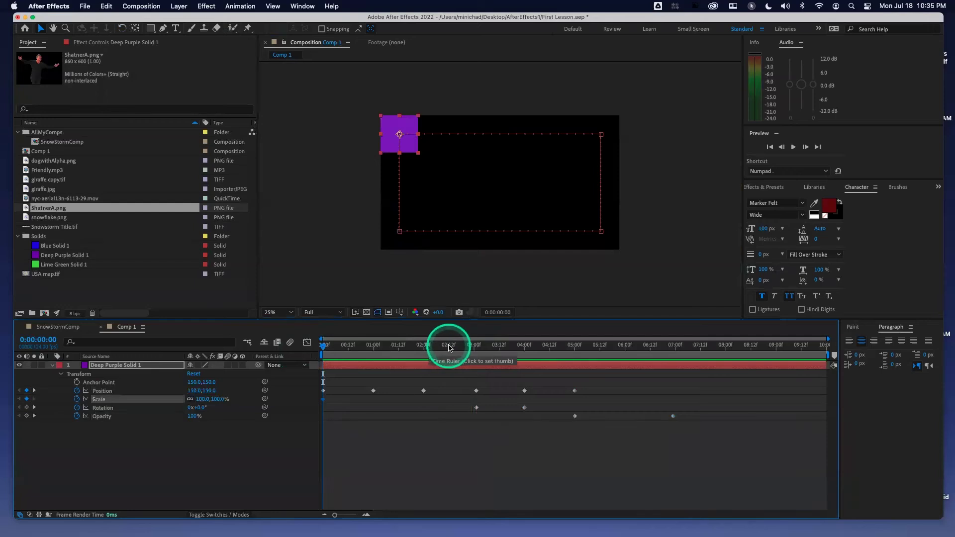
# At 0:00:02:12, set the purple solid's Scale to 20%
pyautogui.click(449, 347)
pyautogui.click(202, 399)
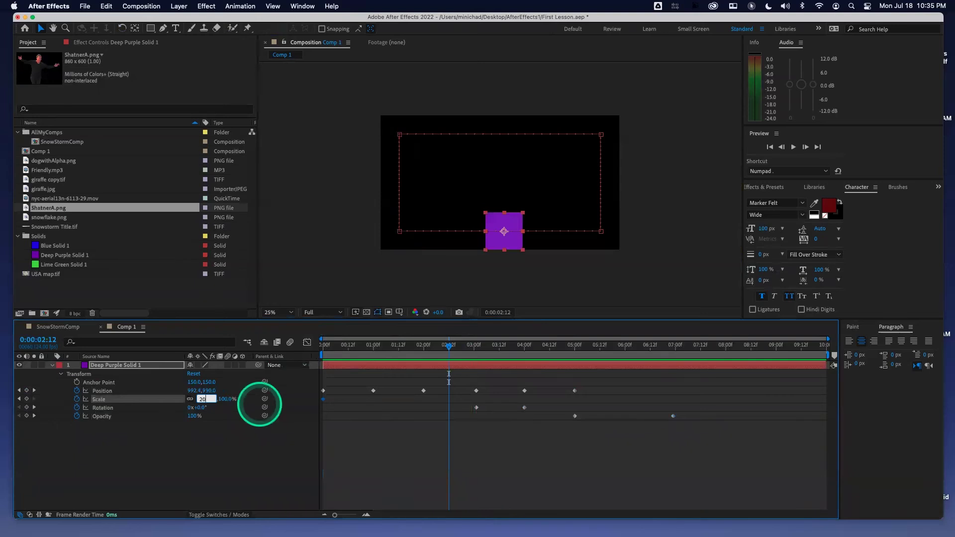
pyautogui.write('20')
pyautogui.press('Return')
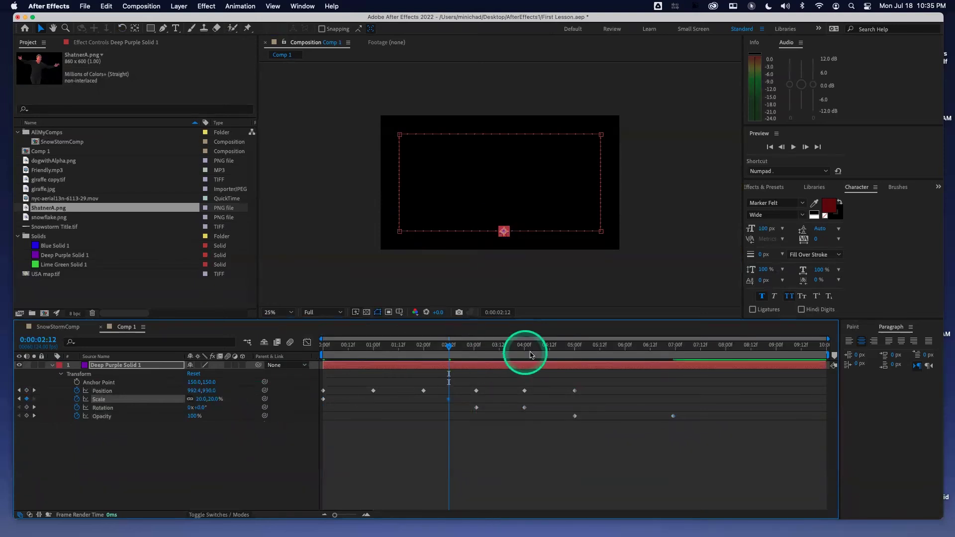
# Copy the first Scale keyframe and paste it at 5 seconds to return the square to full size
pyautogui.click(574, 346)
pyautogui.moveTo(347, 408); pyautogui.dragTo(322, 403)
pyautogui.click(323, 403)
pyautogui.press('super+v')
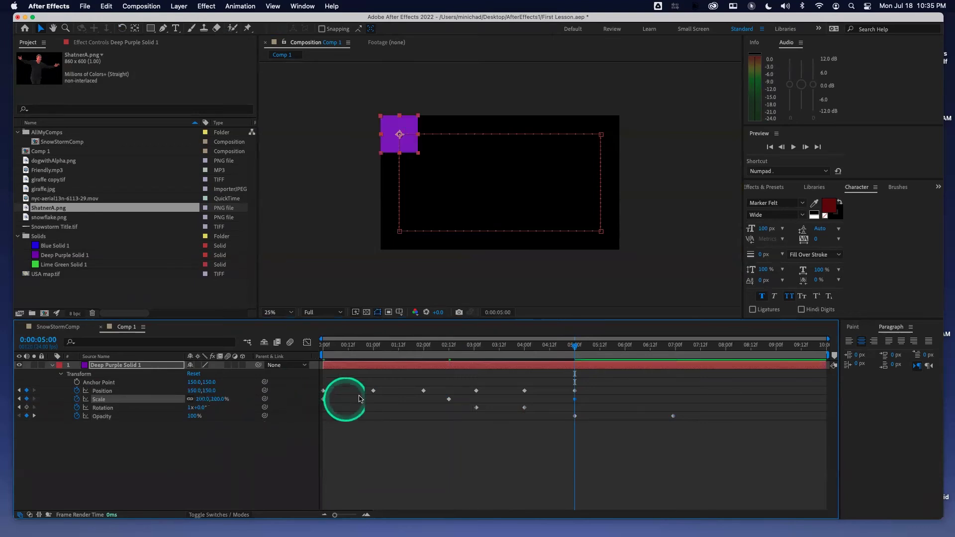
# Play the animation repeatedly from the beginning to check the combined position, scale, rotation and opacity changes
pyautogui.moveTo(356, 349); pyautogui.dragTo(321, 347)
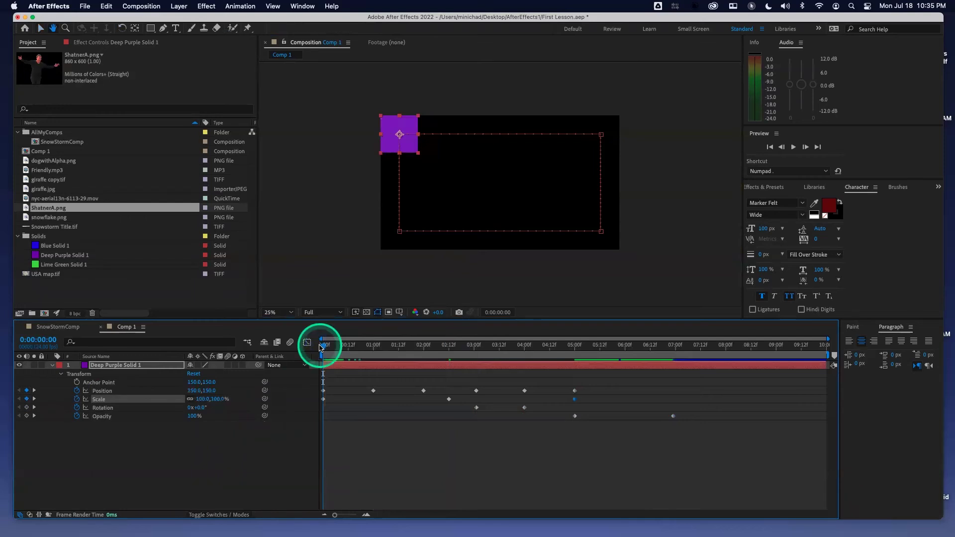
pyautogui.press('space')
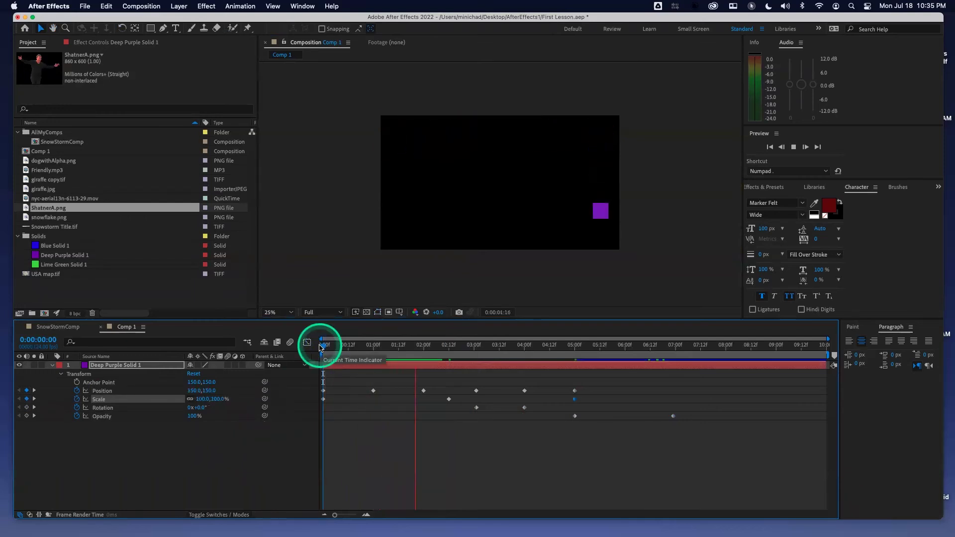
pyautogui.press('space')
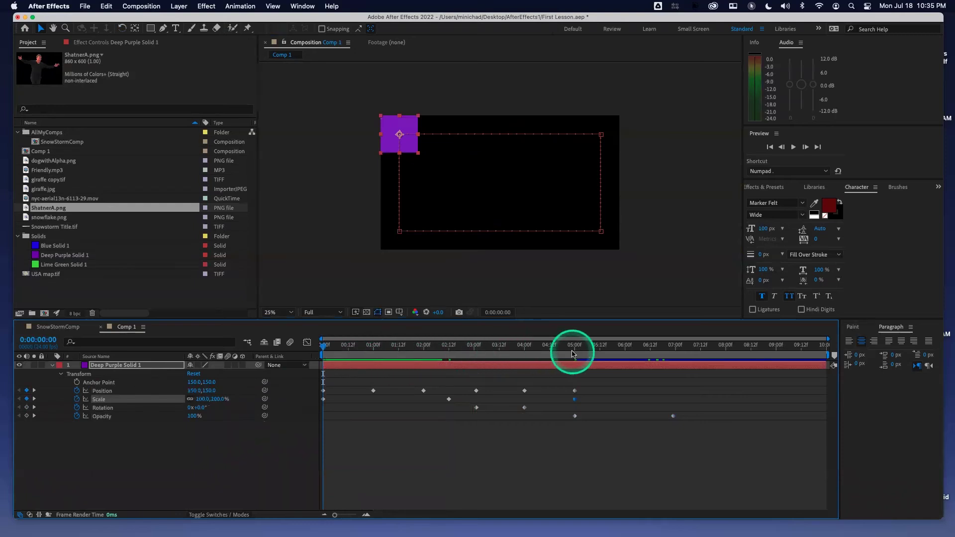
pyautogui.press('space')
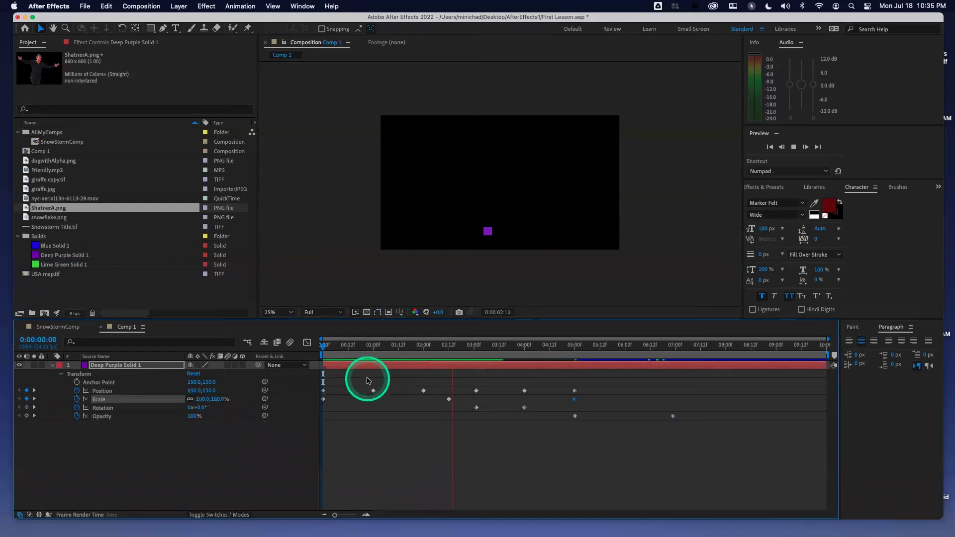
pyautogui.press('space')
pyautogui.click(345, 345)
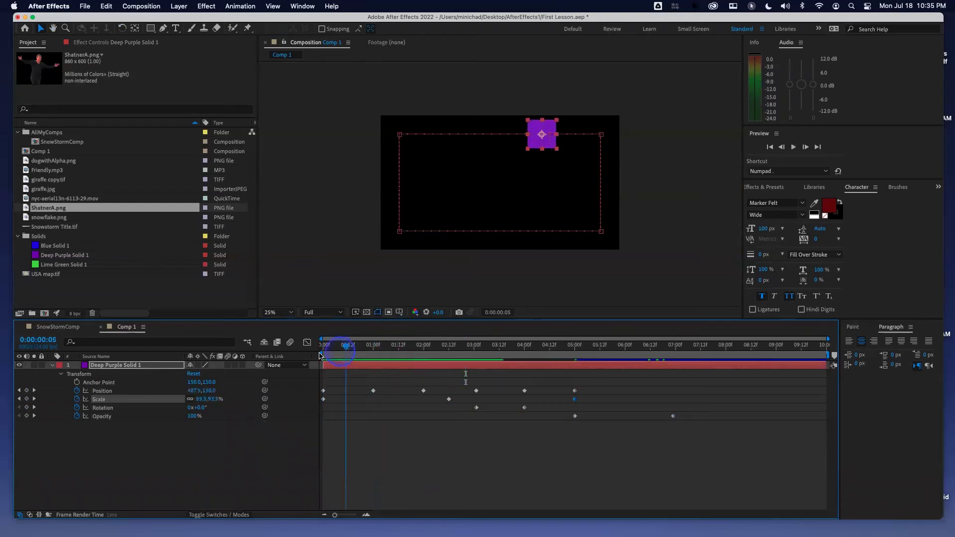
pyautogui.press('space')
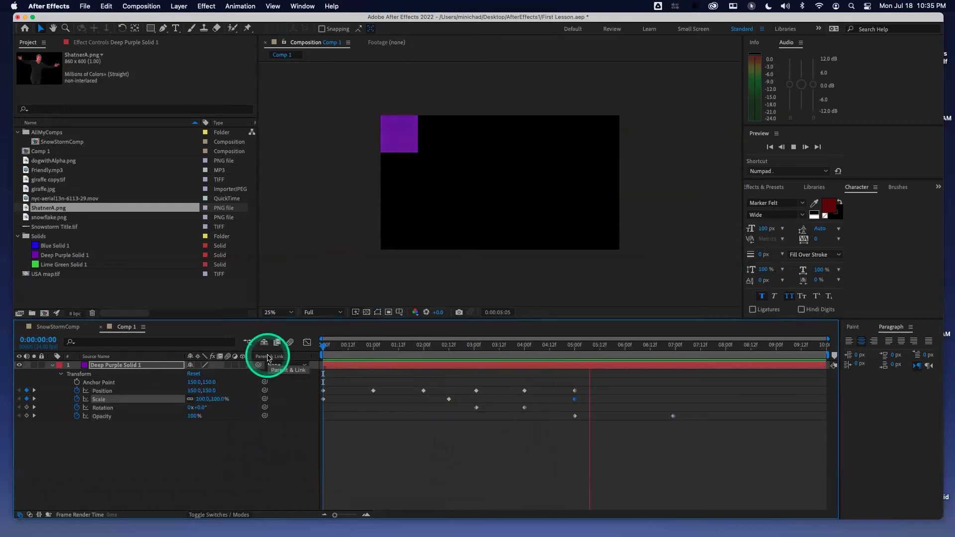
pyautogui.click(267, 359)
pyautogui.click(169, 391)
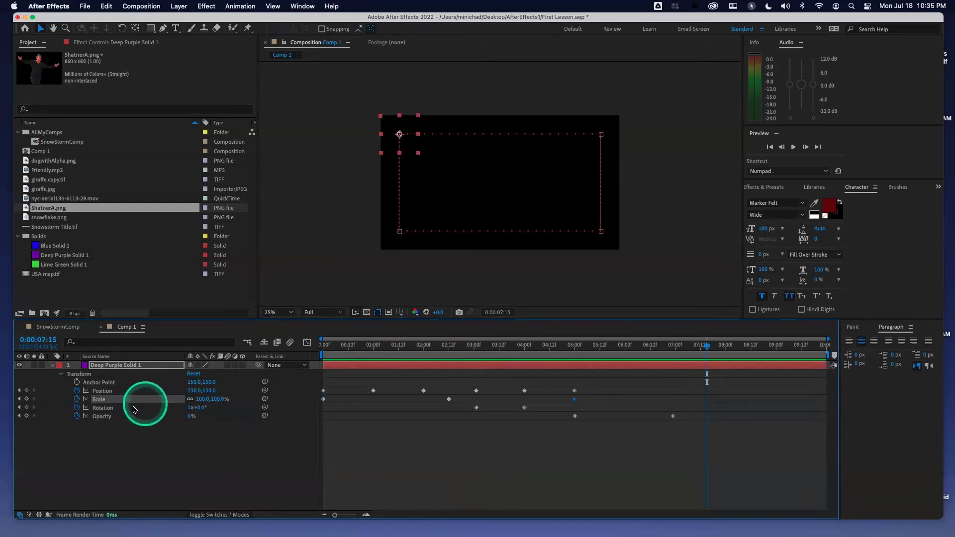
pyautogui.moveTo(338, 345); pyautogui.dragTo(294, 347)
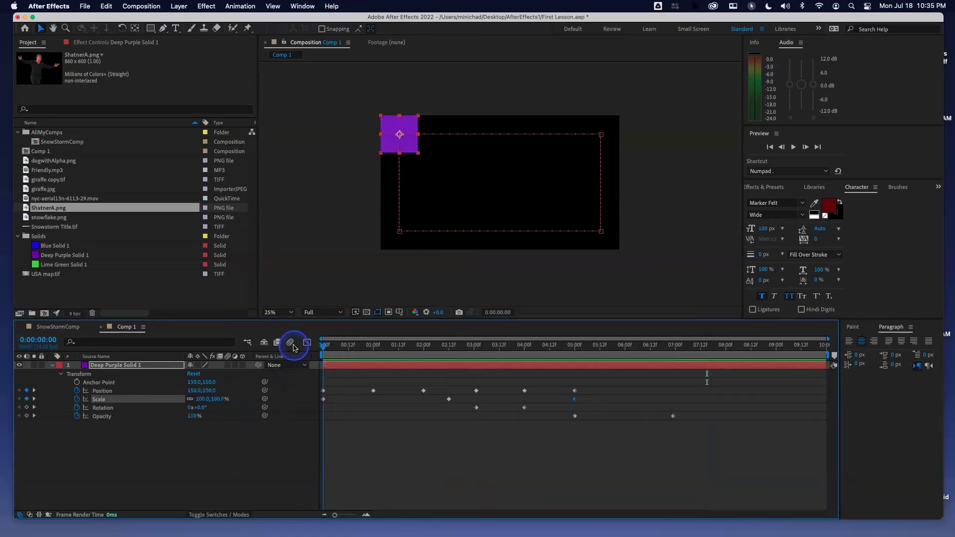
pyautogui.press('space')
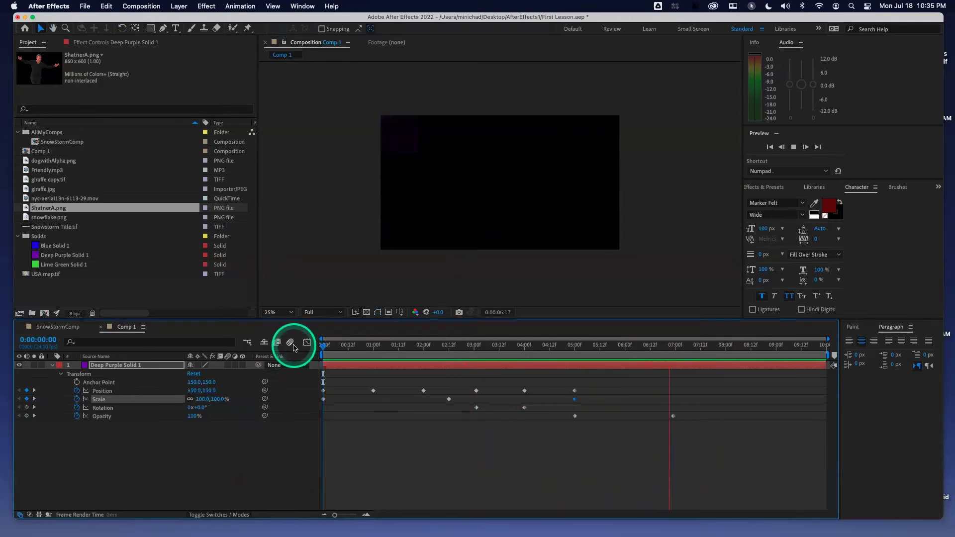
pyautogui.click(293, 348)
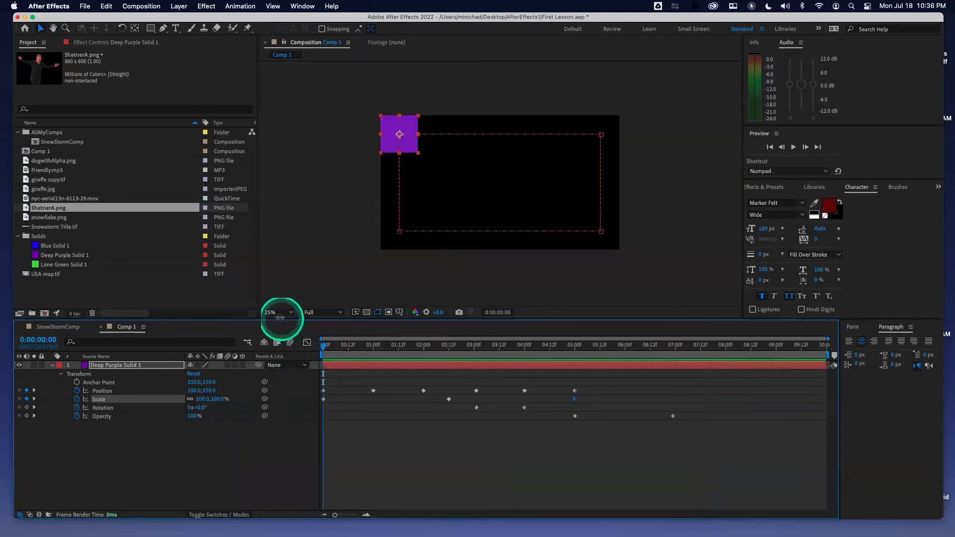
# Switch to the SnowStormComp timeline and fit the whole composition in the viewer at 25% magnification
pyautogui.click(60, 328)
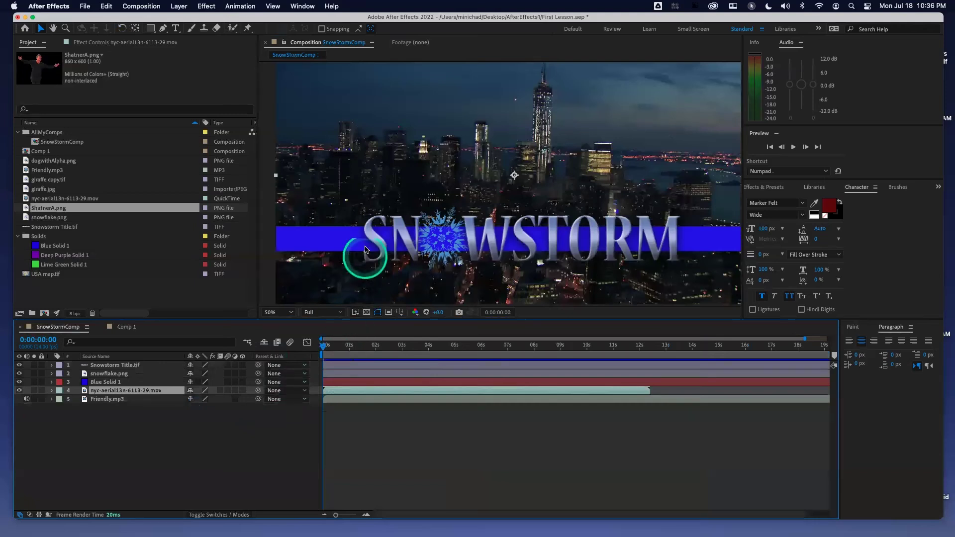
pyautogui.scroll(1, 373, 250)
pyautogui.scroll(-1, 374, 251)
pyautogui.scroll(-1, 373, 250)
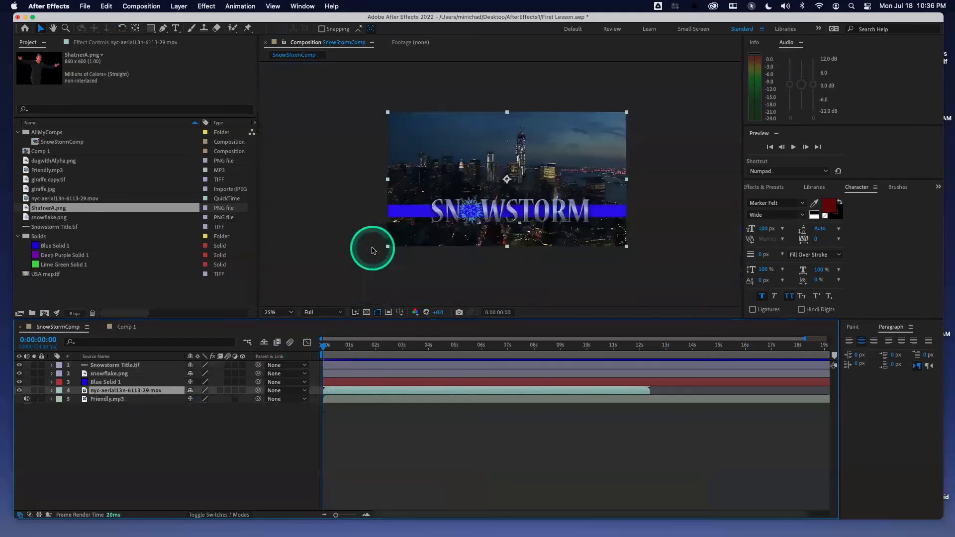
pyautogui.scroll(1, 373, 250)
pyautogui.scroll(-1, 373, 251)
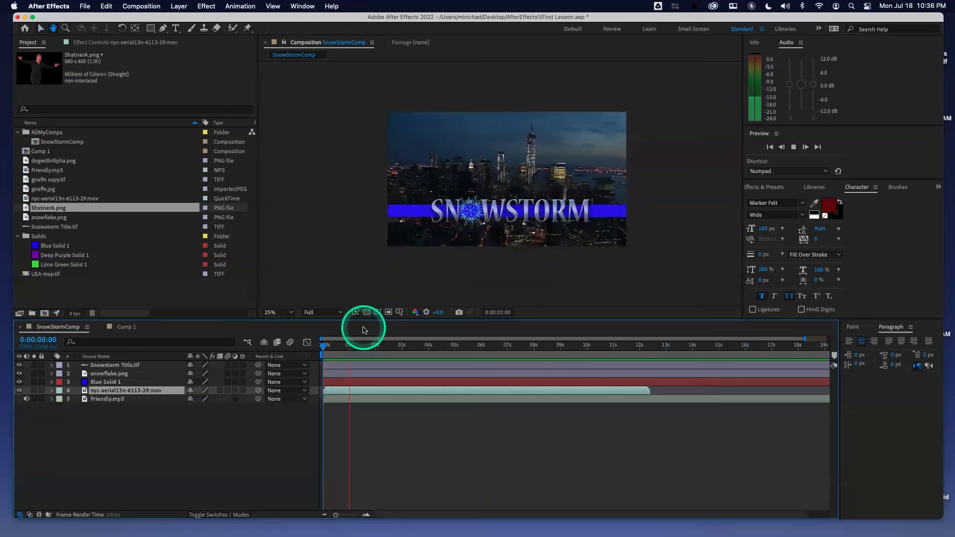
# Mute the Friendly.mp3 layer and preview the composition without its sound
pyautogui.press('space')
pyautogui.click(27, 400)
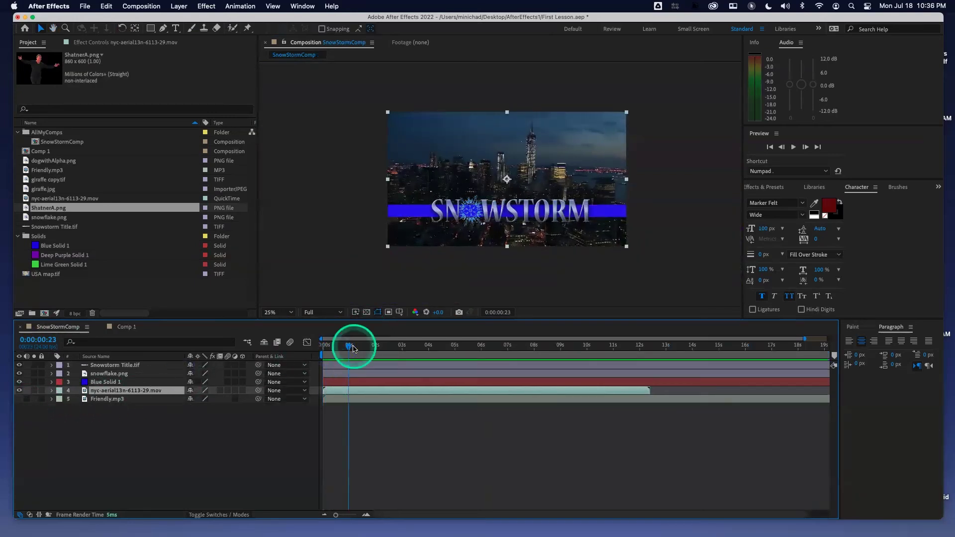
pyautogui.press('space')
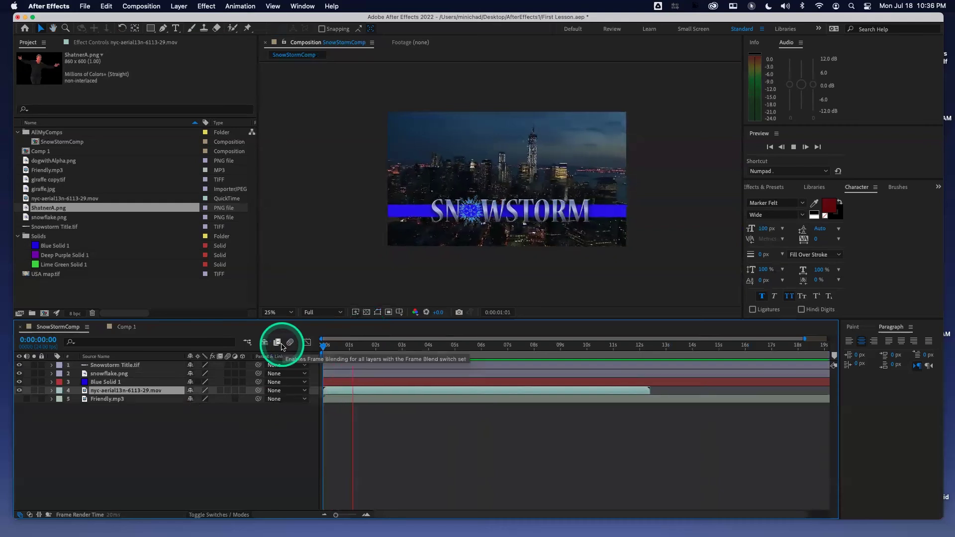
pyautogui.press('space')
# Delete the Friendly.mp3 layer from SnowStormComp and preview the composition from the beginning
pyautogui.click(107, 400)
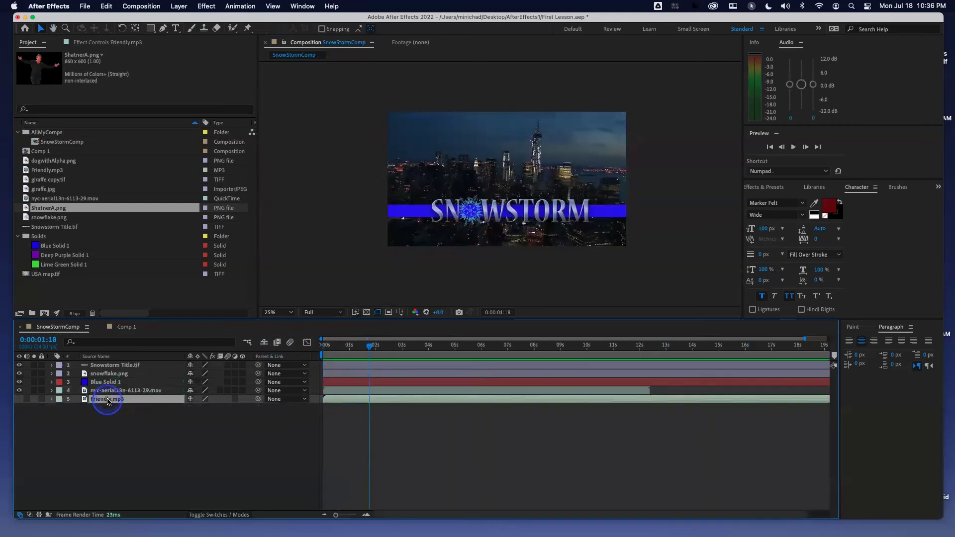
pyautogui.press('Delete')
pyautogui.press('Home')
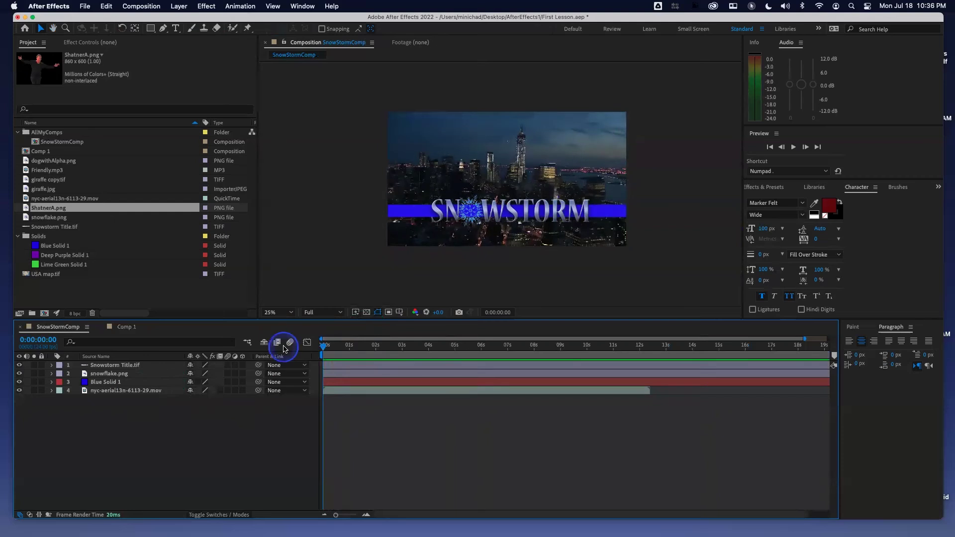
pyautogui.press('space')
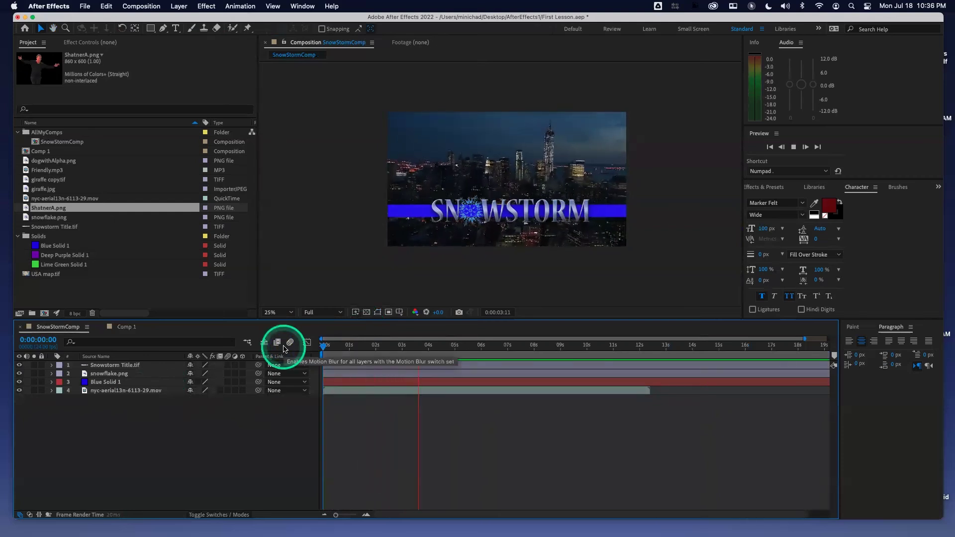
pyautogui.press('space')
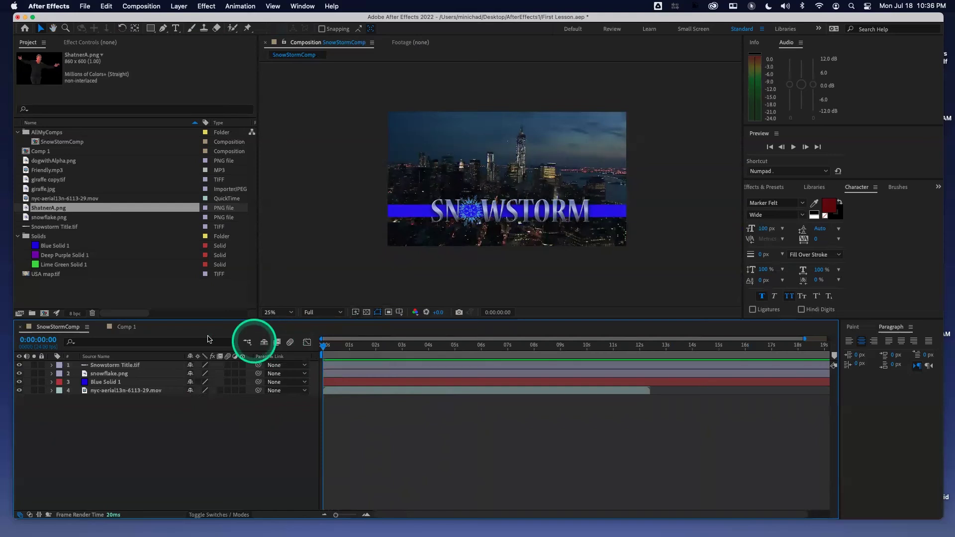
pyautogui.click(34, 365)
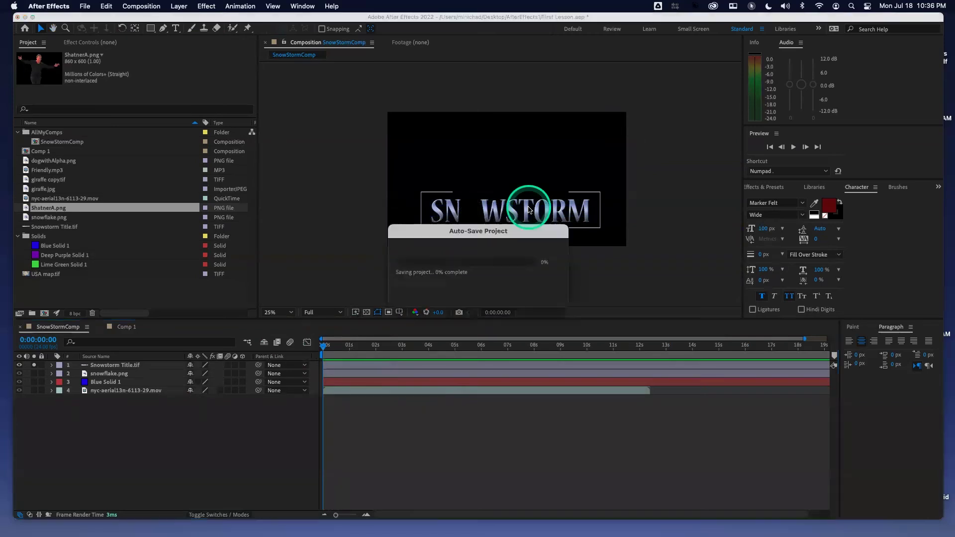
pyautogui.moveTo(530, 215); pyautogui.dragTo(298, 217)
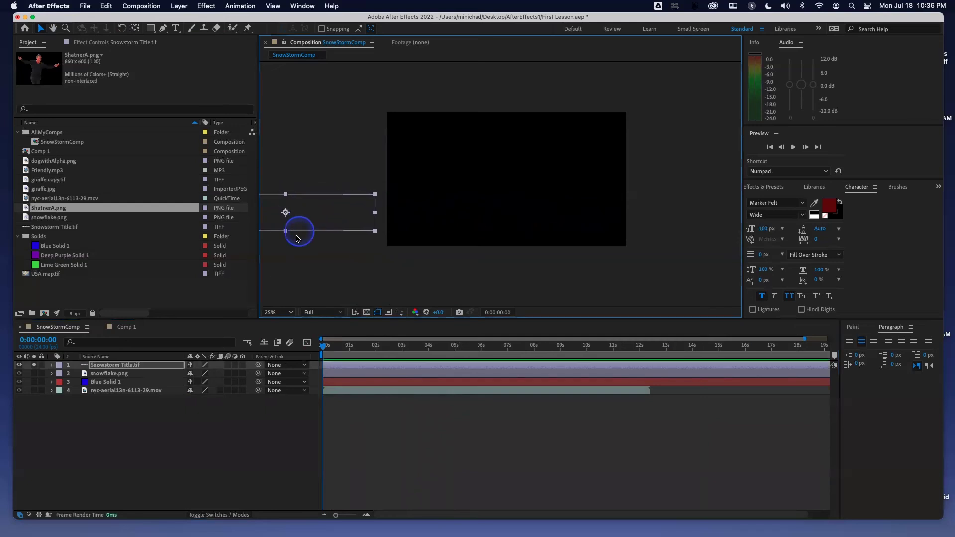
pyautogui.press('p')
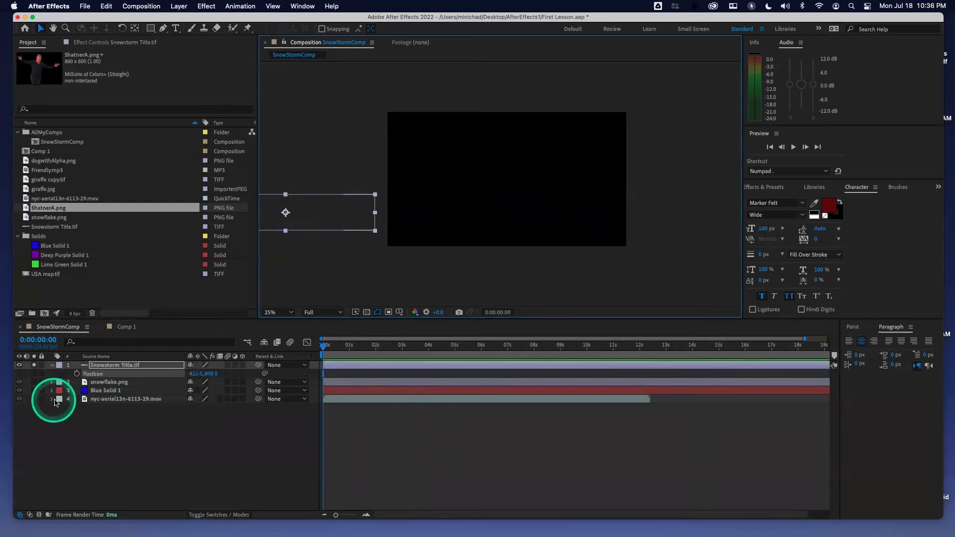
pyautogui.click(77, 374)
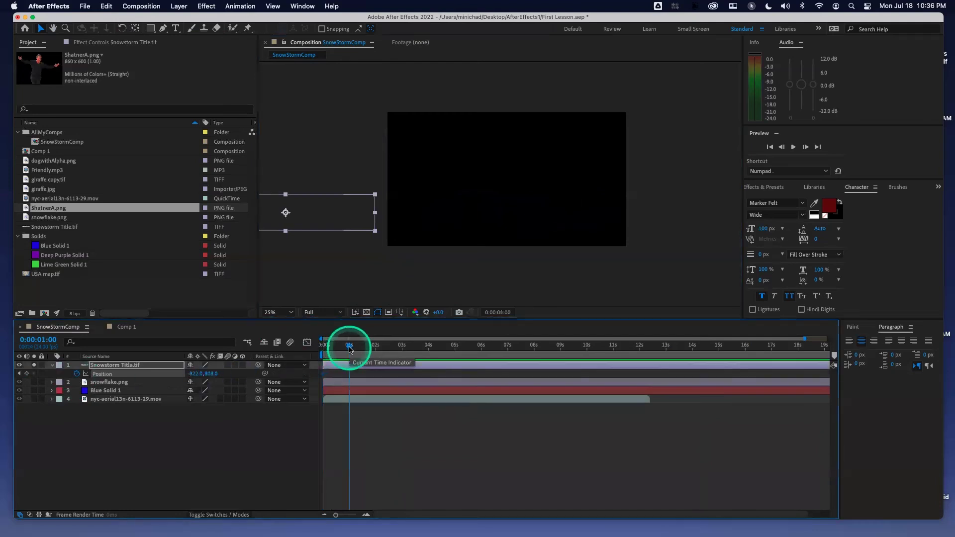
pyautogui.moveTo(320, 211); pyautogui.dragTo(544, 213)
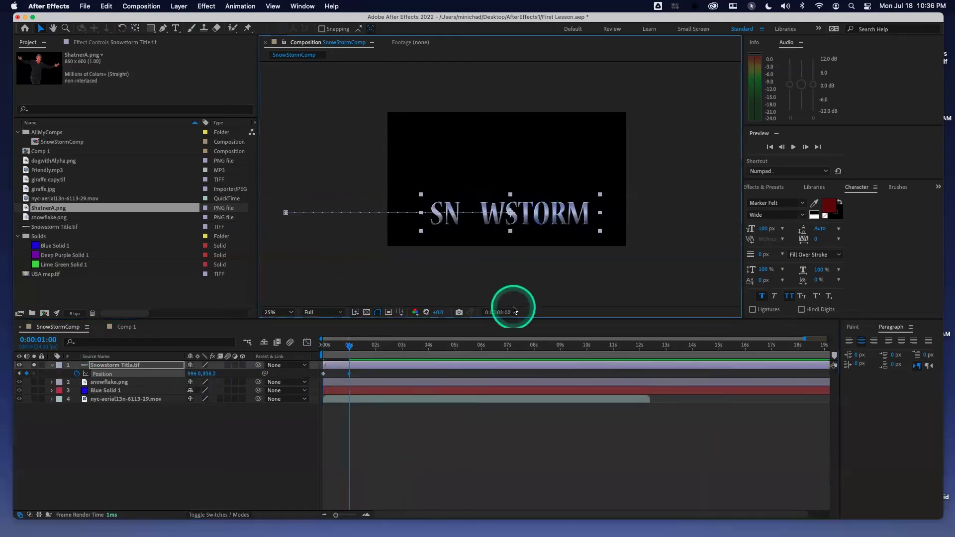
pyautogui.press('super+z')
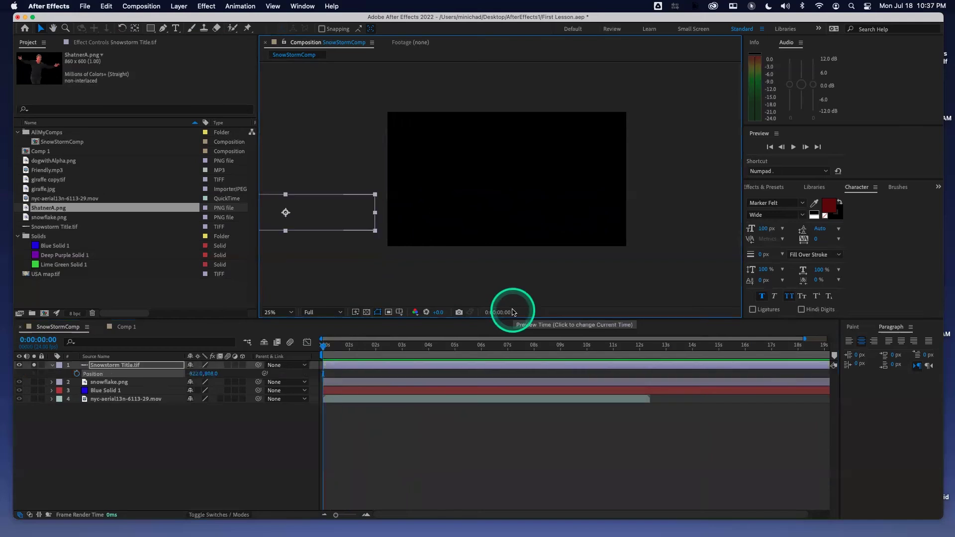
pyautogui.press('super+shift+z')
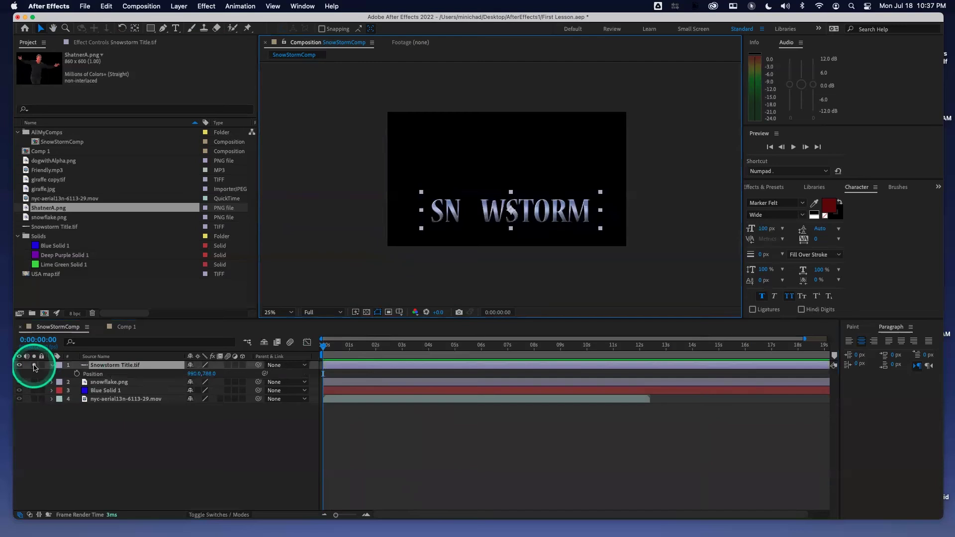
pyautogui.click(34, 365)
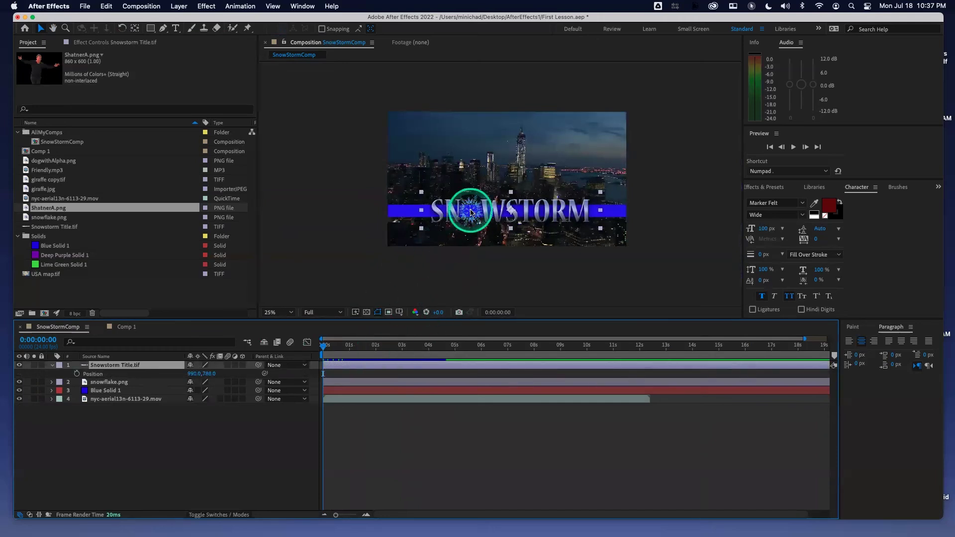
# Solo the nyc-aerial13n-6113-29.mov layer and fade it in with Opacity keyframes of 0% at the start and 100% at one second
pyautogui.click(350, 345)
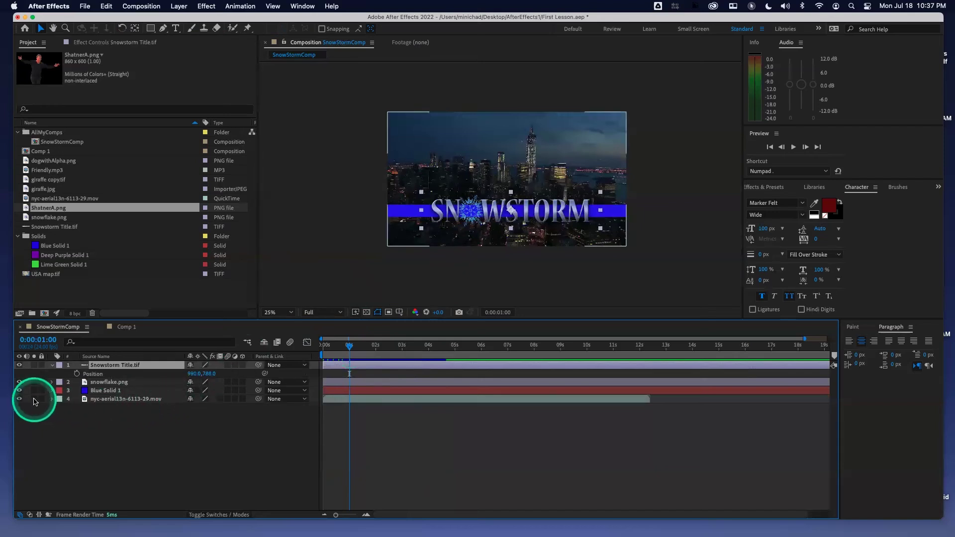
pyautogui.click(34, 399)
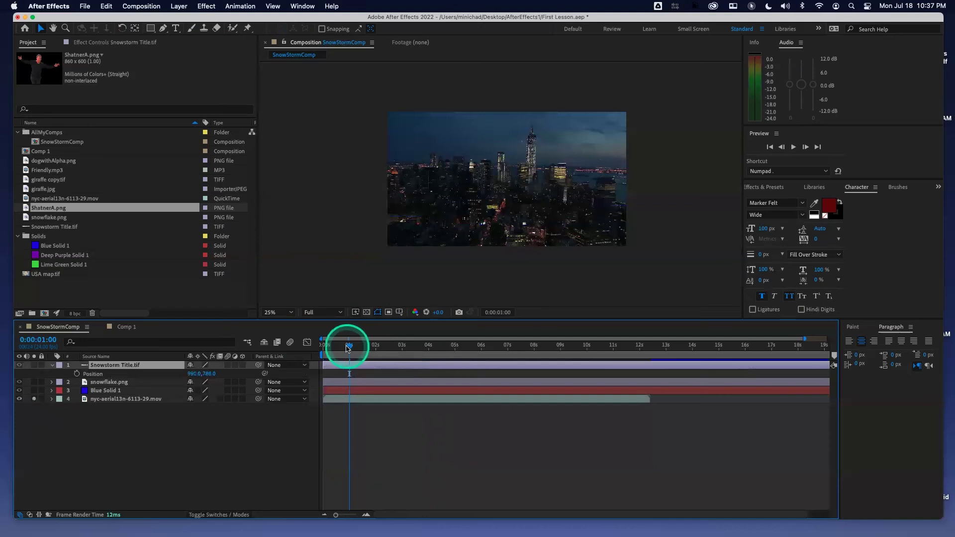
pyautogui.click(348, 349)
pyautogui.click(110, 398)
pyautogui.press('t')
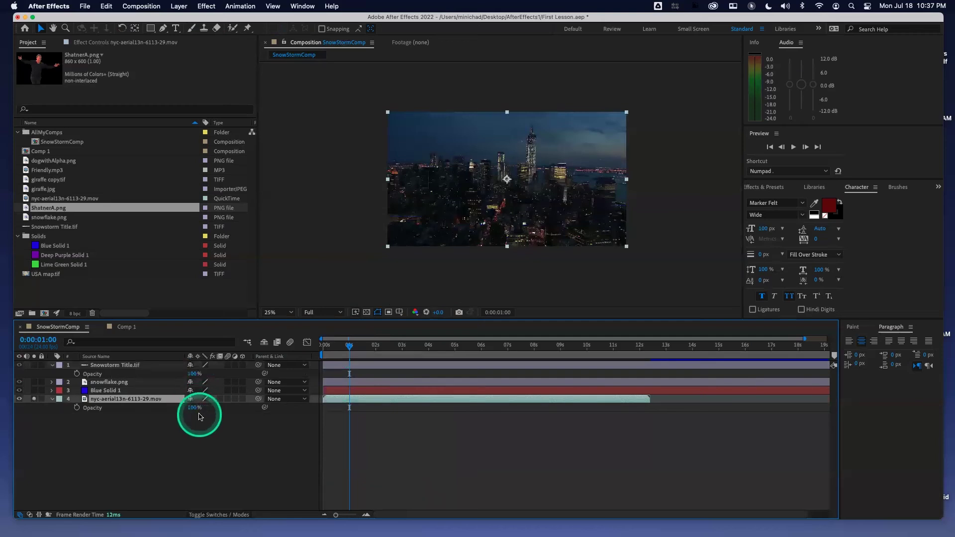
pyautogui.click(349, 351)
pyautogui.moveTo(349, 349); pyautogui.dragTo(319, 348)
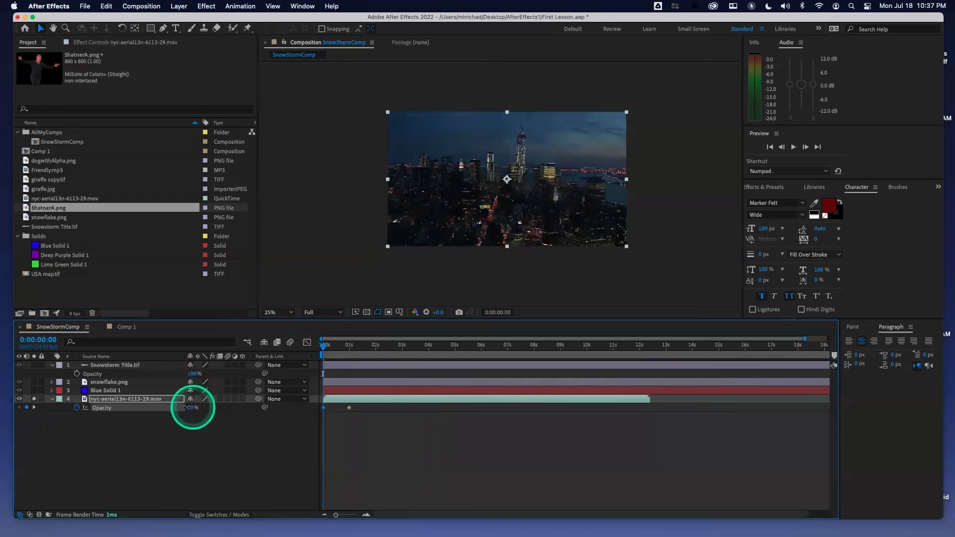
pyautogui.moveTo(188, 408); pyautogui.dragTo(149, 409)
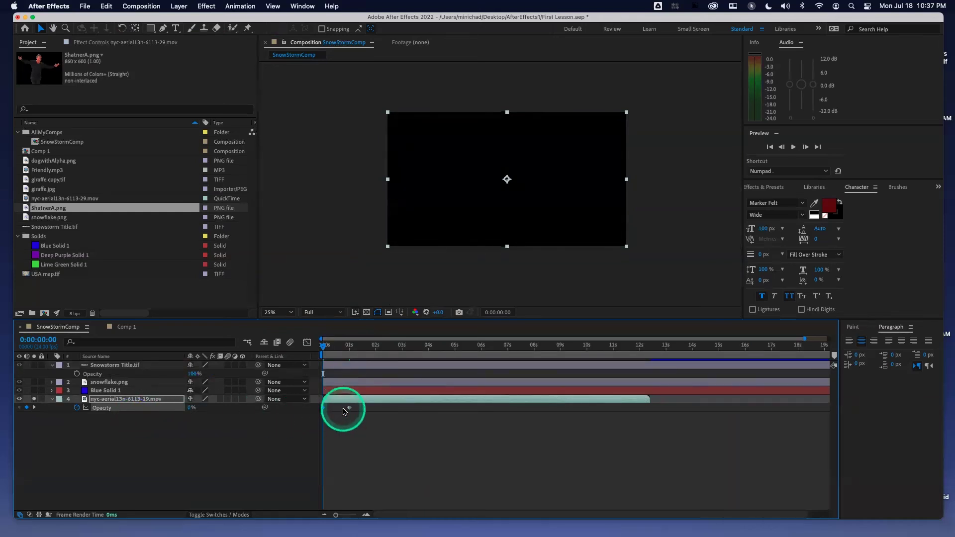
# Play the city footage from the beginning to check its fade-in
pyautogui.press('space')
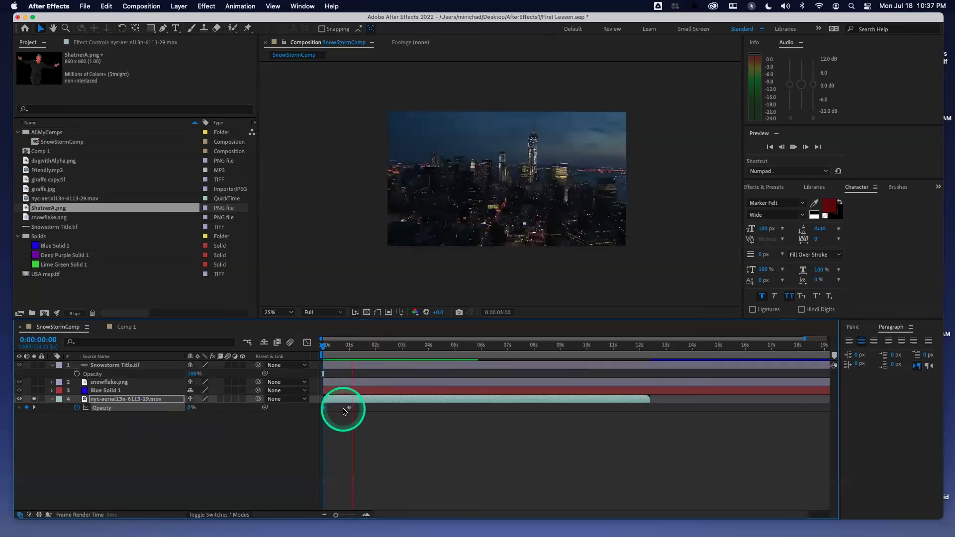
pyautogui.press('space')
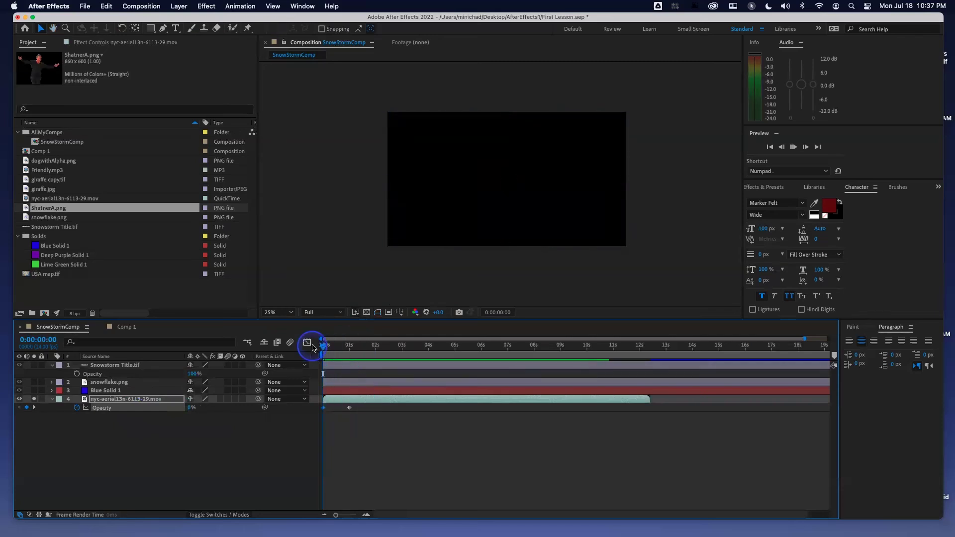
pyautogui.press('space')
# Solo the Snowstorm Title.tif layer as well and set a Position keyframe for it at two seconds
pyautogui.moveTo(367, 349); pyautogui.dragTo(376, 348)
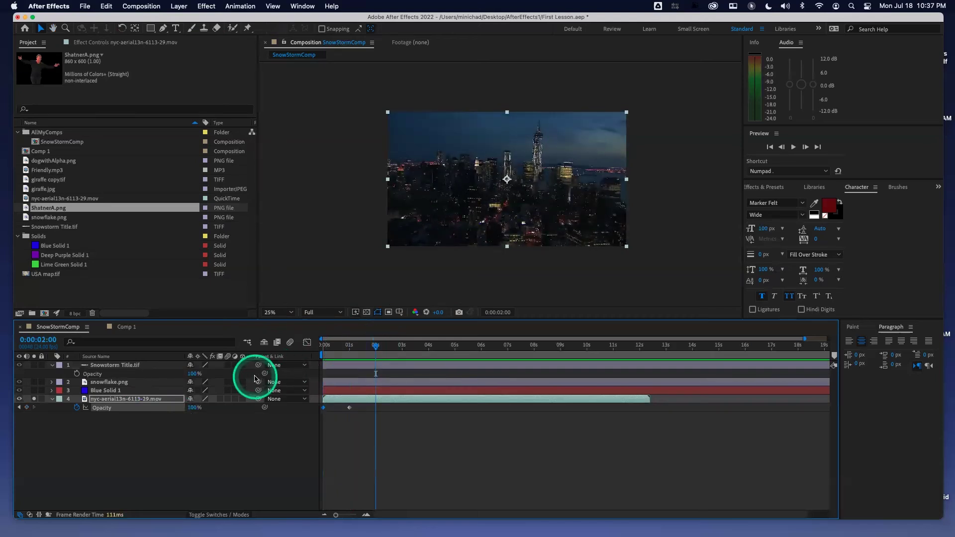
pyautogui.click(35, 366)
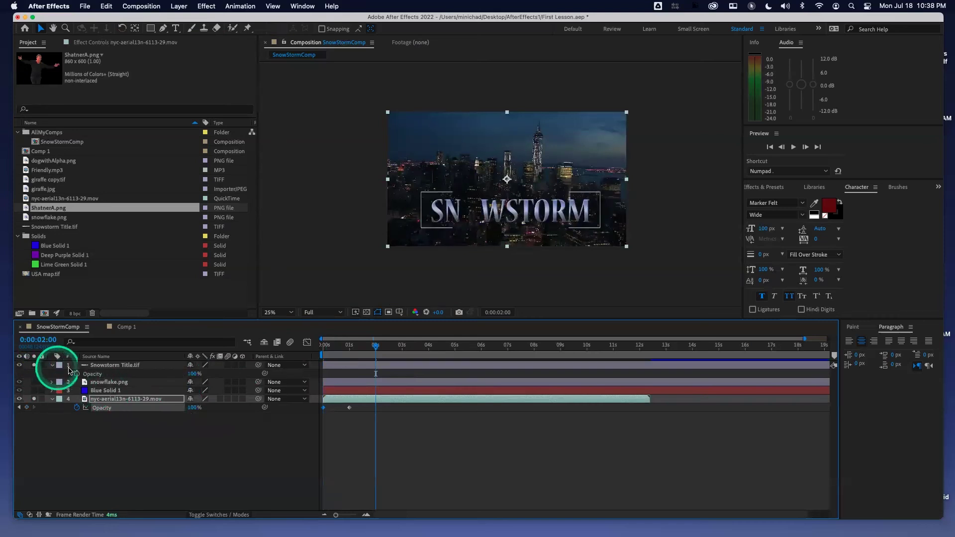
pyautogui.click(147, 367)
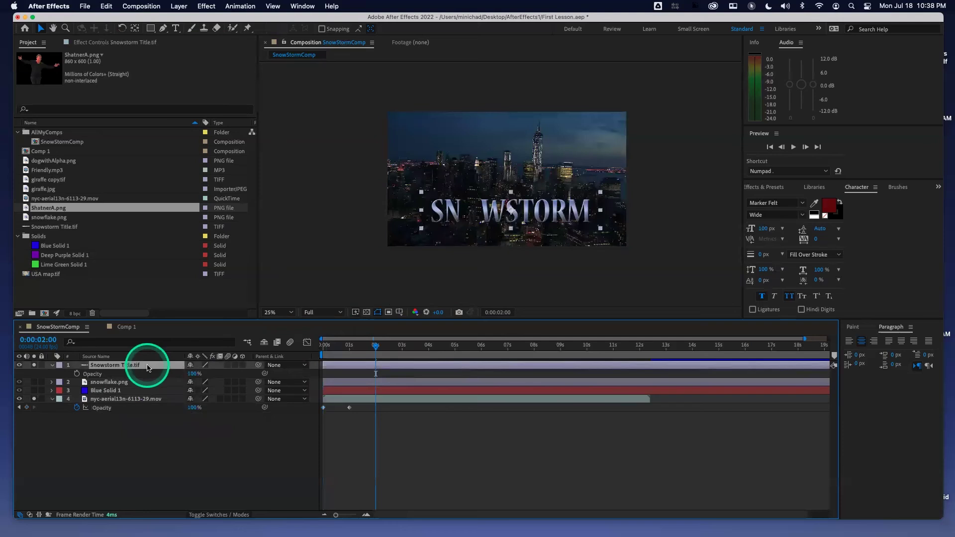
pyautogui.press('p')
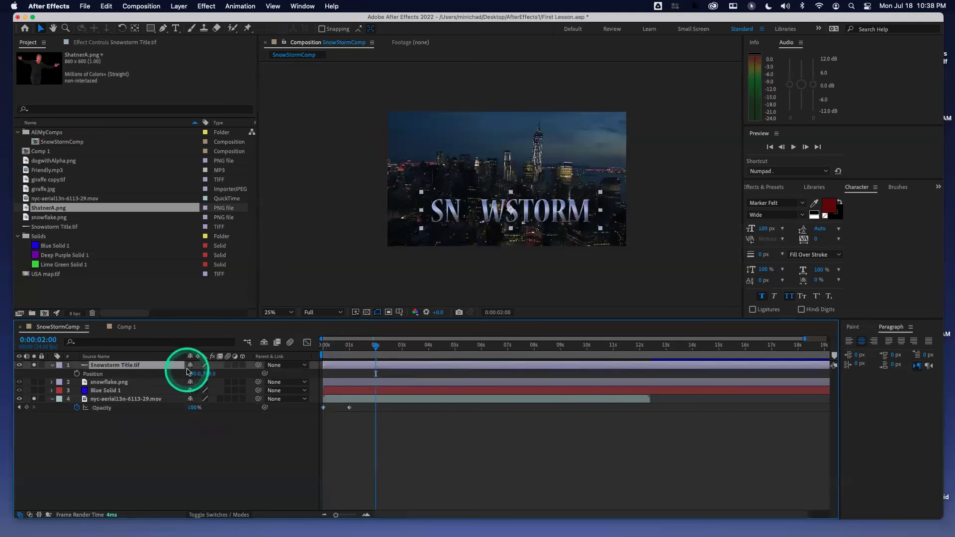
pyautogui.click(77, 375)
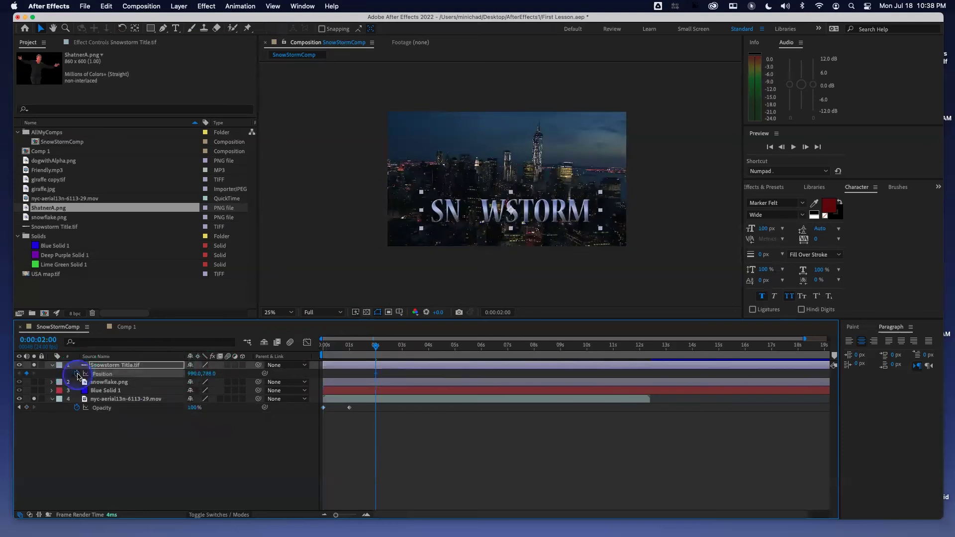
# At one second, move the Snowstorm title horizontally out of the frame's left side, to an X Position of about -742
pyautogui.click(349, 348)
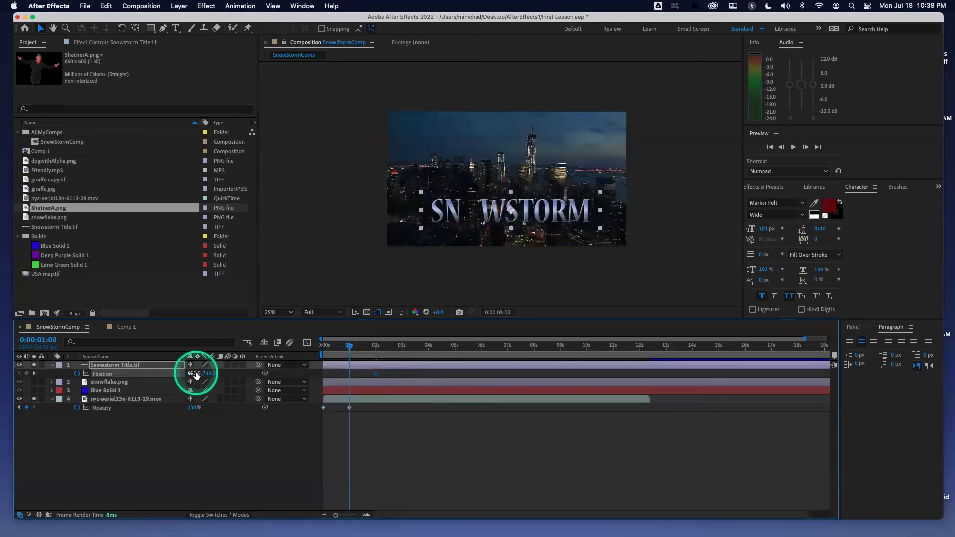
pyautogui.moveTo(195, 375); pyautogui.dragTo(3, 395)
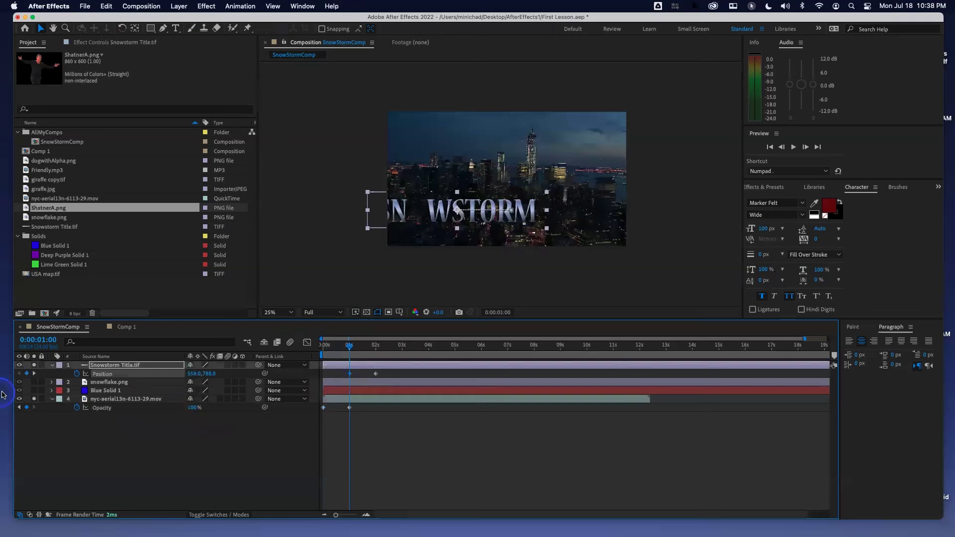
pyautogui.moveTo(192, 374); pyautogui.dragTo(148, 381)
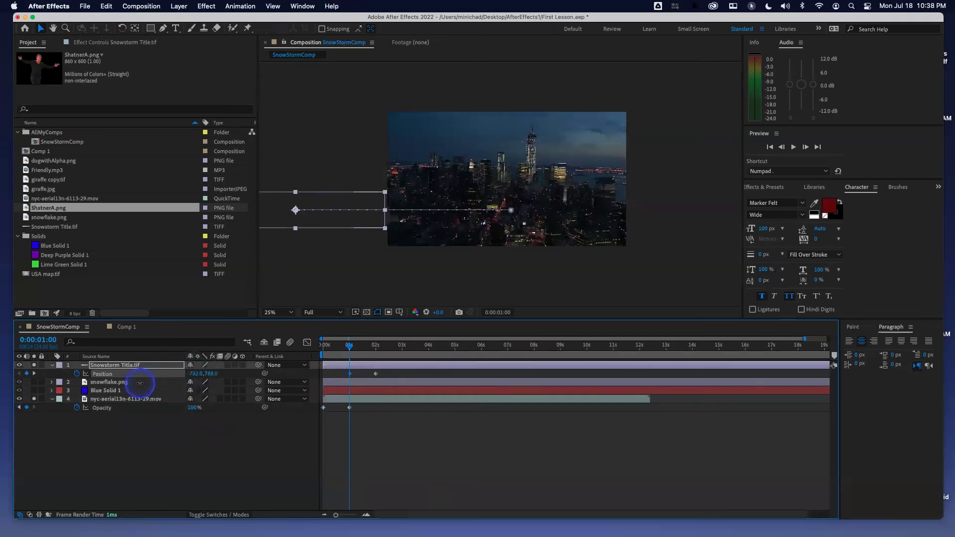
# Play the composition twice from the beginning to check the footage fade-in and the title sliding in
pyautogui.moveTo(342, 342); pyautogui.dragTo(289, 348)
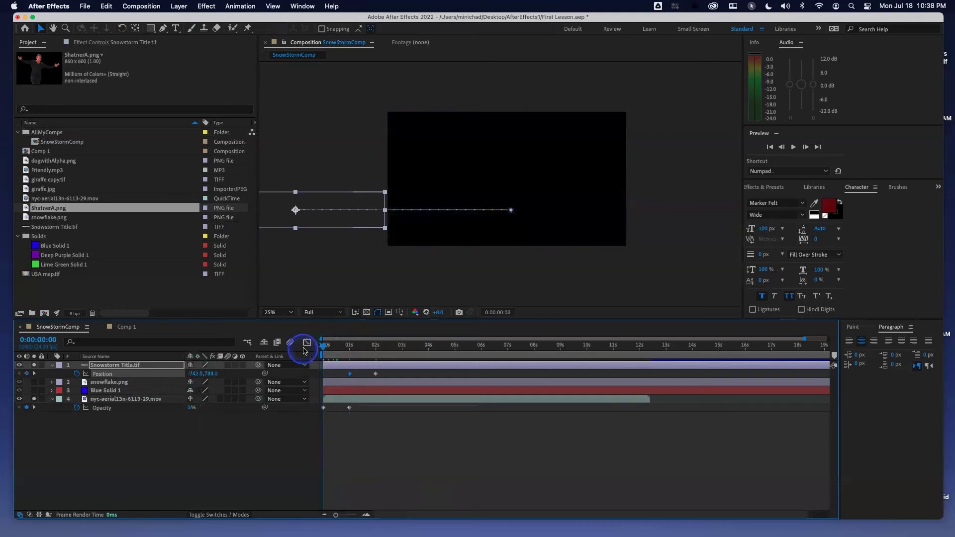
pyautogui.press('space')
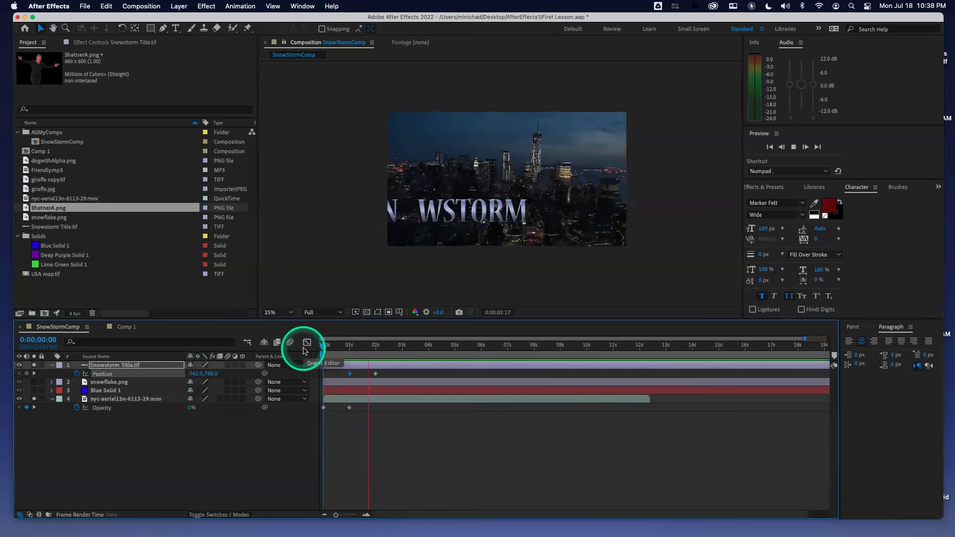
pyautogui.press('space')
pyautogui.moveTo(348, 350); pyautogui.dragTo(299, 350)
pyautogui.press('space')
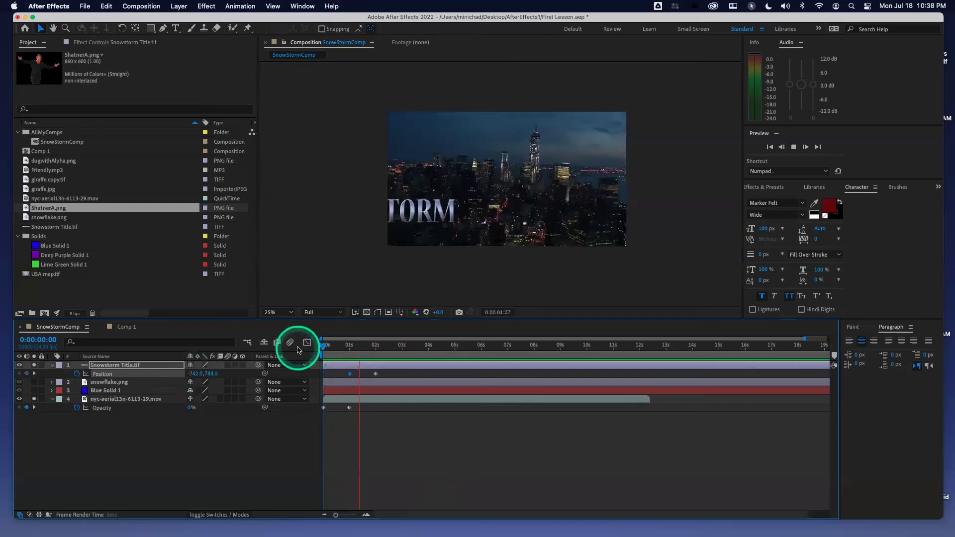
# Replay the composition from the beginning to review the Snowstorm title's slide-in
pyautogui.press('space')
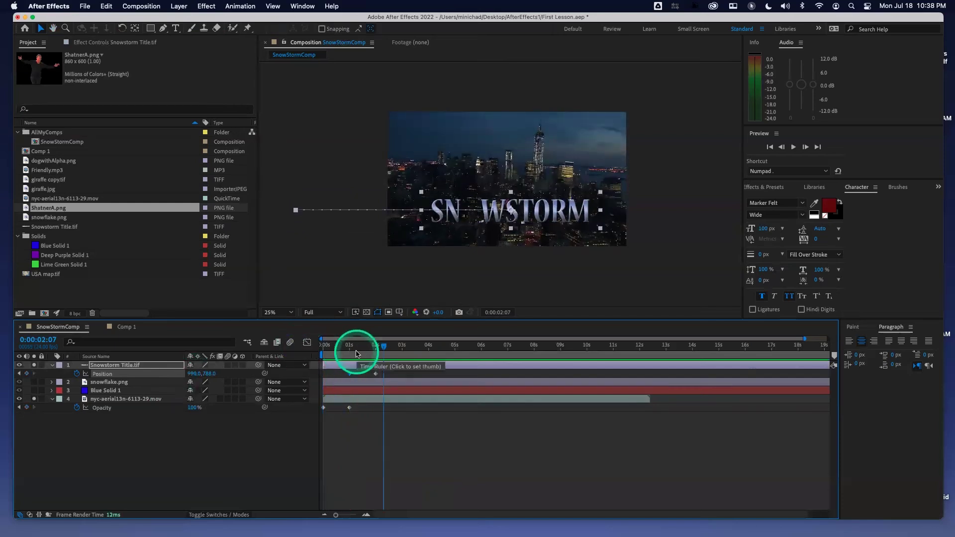
pyautogui.moveTo(356, 355); pyautogui.dragTo(319, 349)
pyautogui.press('space')
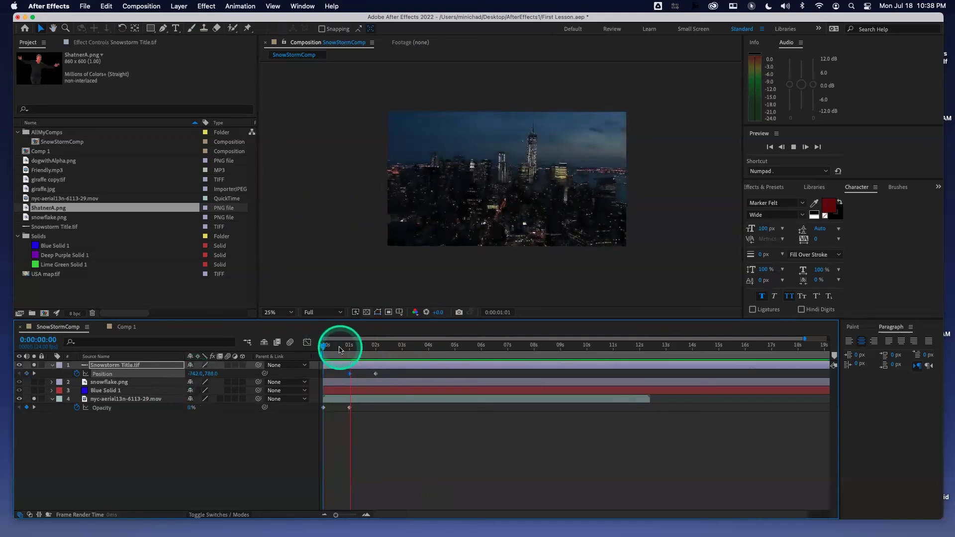
# Solo Blue Solid 1, keyframe its current Position at two seconds, and move it off the frame's right side to about X 2926 at one second
pyautogui.click(33, 396)
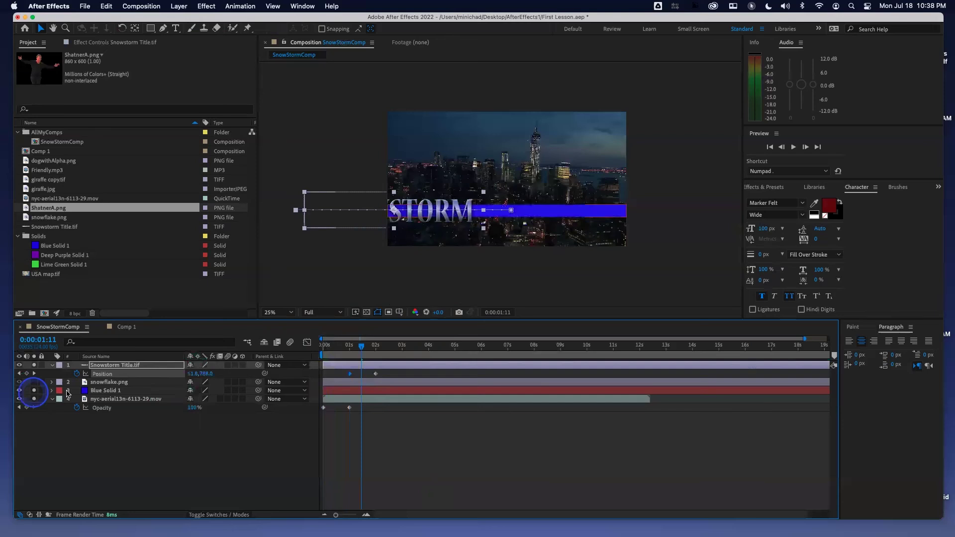
pyautogui.moveTo(362, 348); pyautogui.dragTo(377, 349)
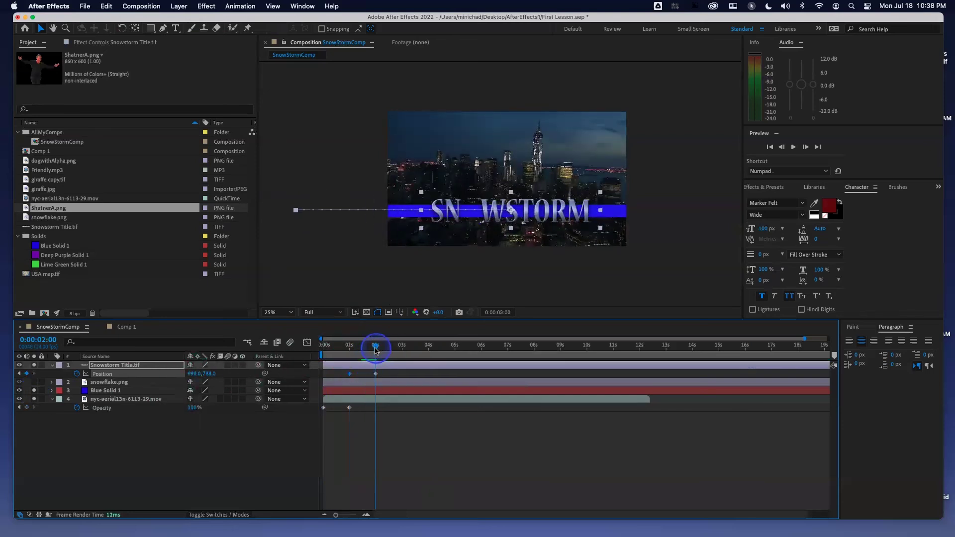
pyautogui.click(139, 391)
pyautogui.press('p')
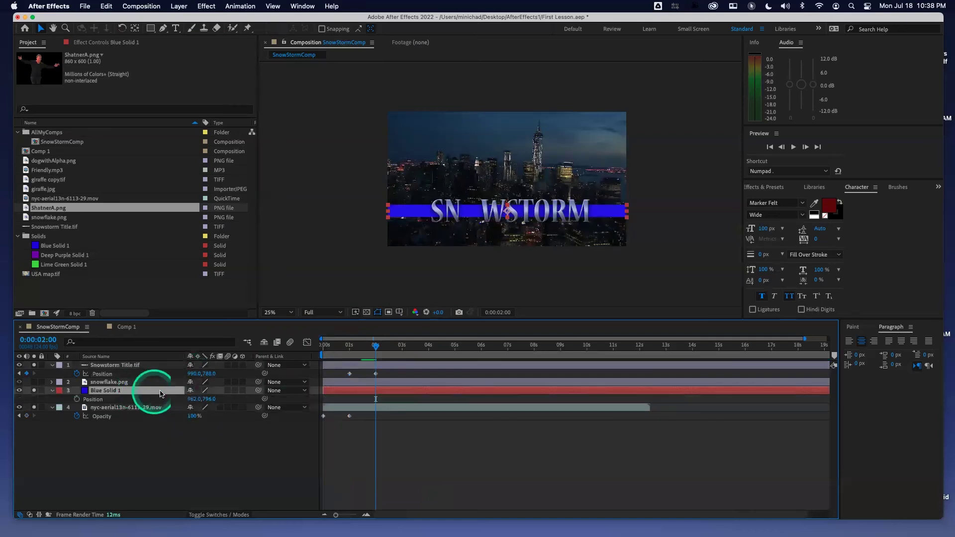
pyautogui.click(76, 399)
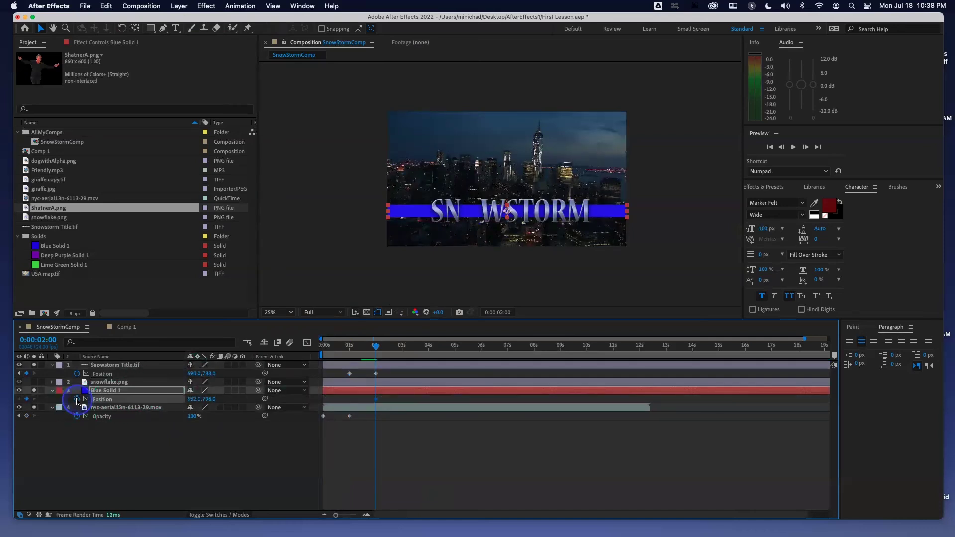
pyautogui.moveTo(334, 346); pyautogui.dragTo(349, 347)
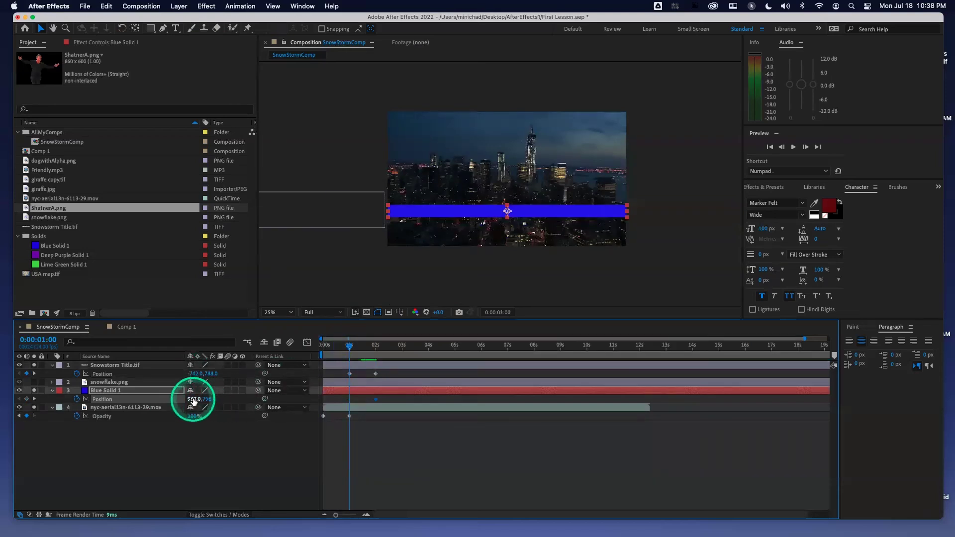
pyautogui.moveTo(193, 399); pyautogui.dragTo(282, 394)
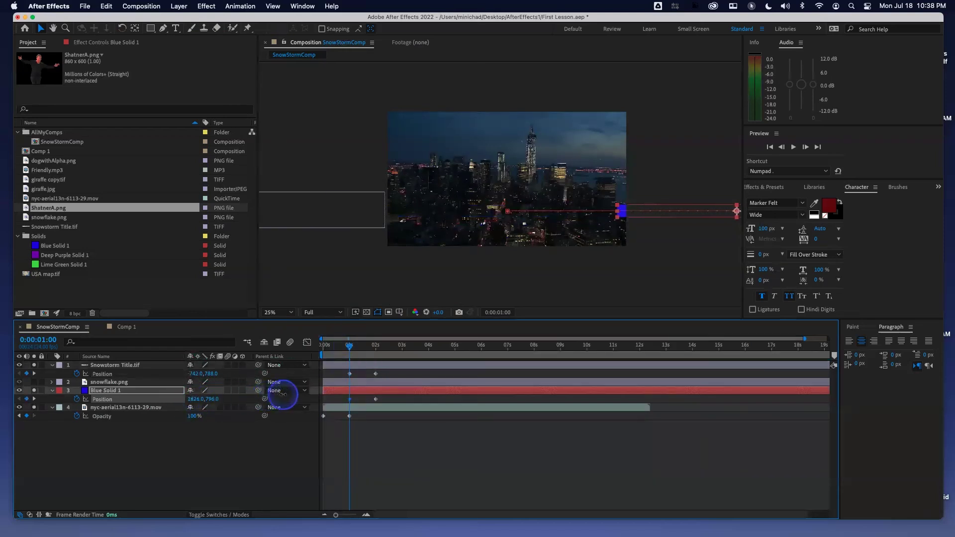
# Play the composition from the beginning to check the title and the blue bar sliding in from opposite sides
pyautogui.moveTo(348, 348); pyautogui.dragTo(298, 348)
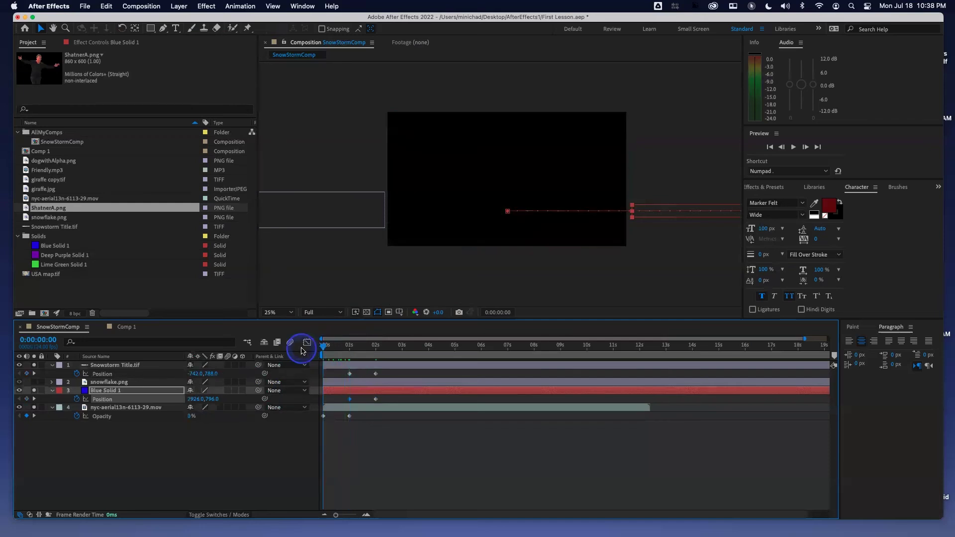
pyautogui.press('space')
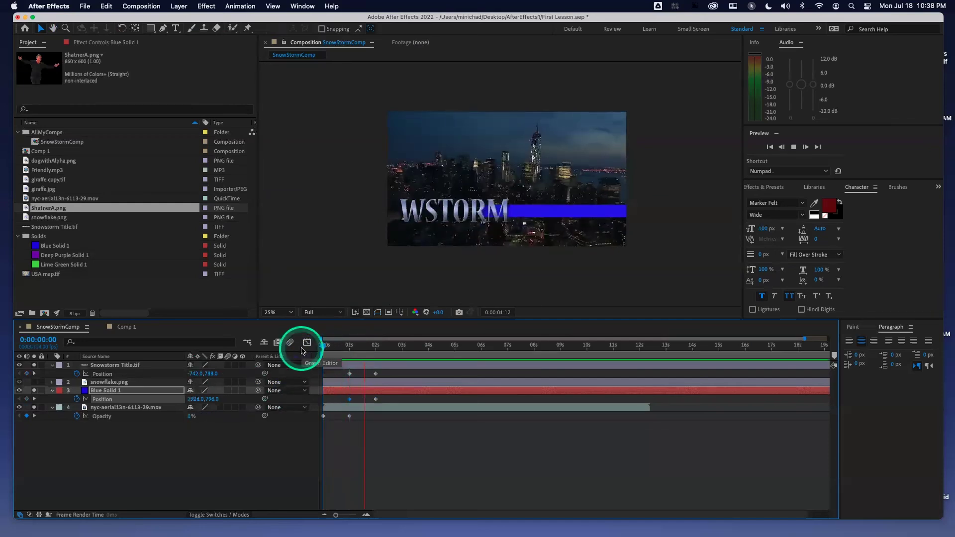
pyautogui.press('space')
pyautogui.press('space')
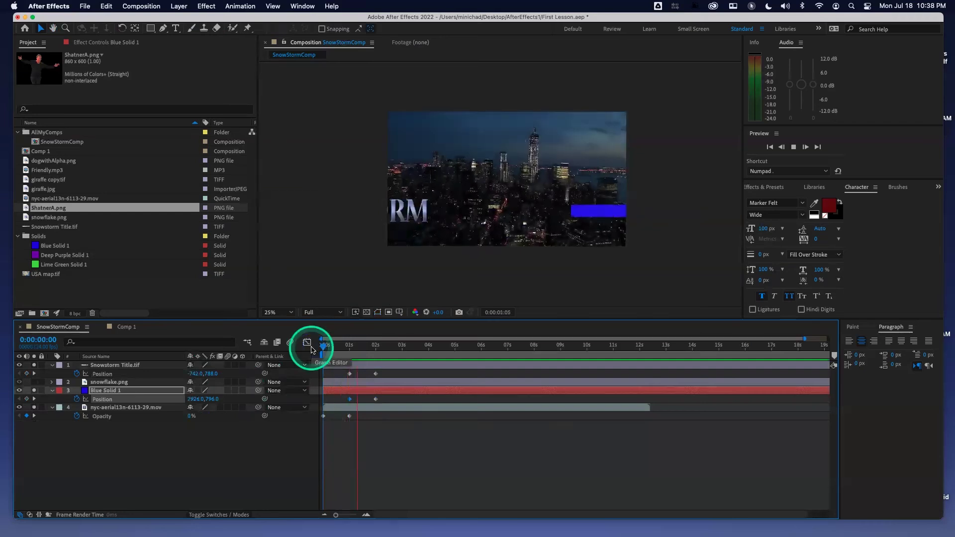
pyautogui.press('space')
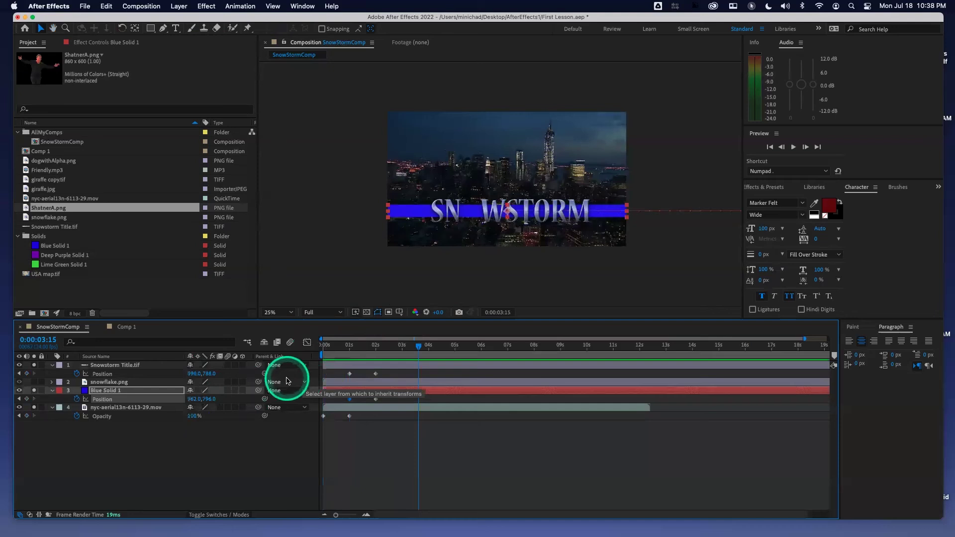
# Turn off soloing for the Snowstorm title, Blue Solid 1 and city footage layers
pyautogui.click(117, 382)
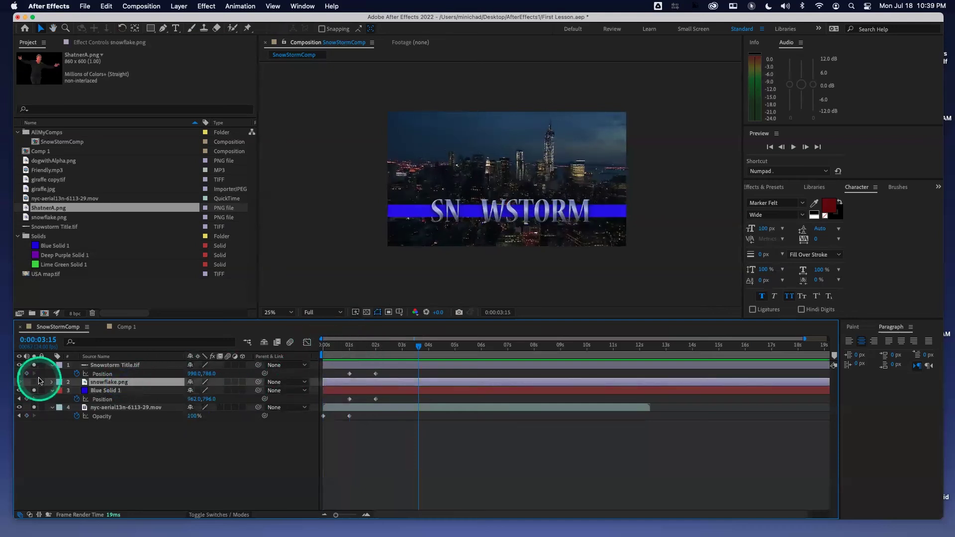
pyautogui.click(18, 366)
pyautogui.click(33, 407)
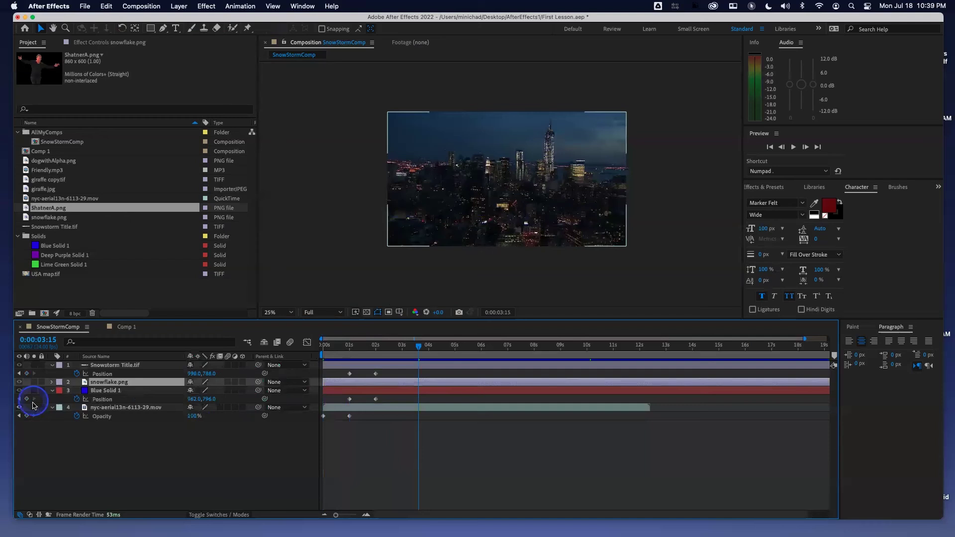
pyautogui.click(34, 407)
# Keyframe the snowflake.png layer's current Scale at three seconds and set its Scale to 0% at two seconds
pyautogui.moveTo(398, 343); pyautogui.dragTo(376, 347)
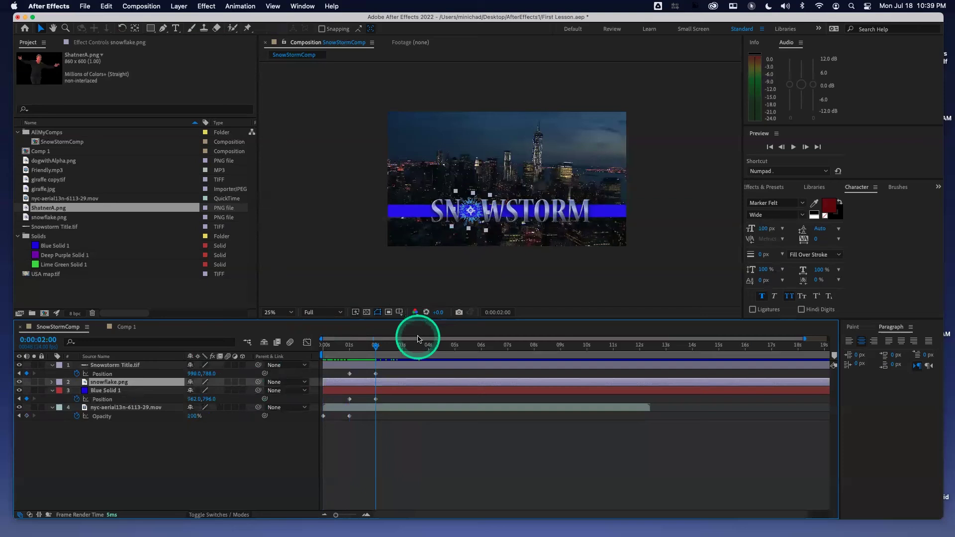
pyautogui.click(402, 347)
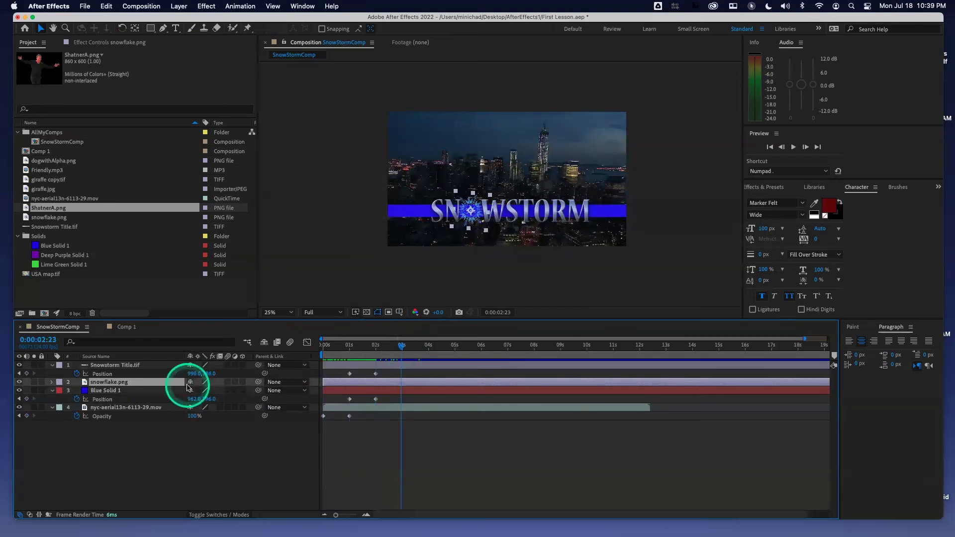
pyautogui.press('s')
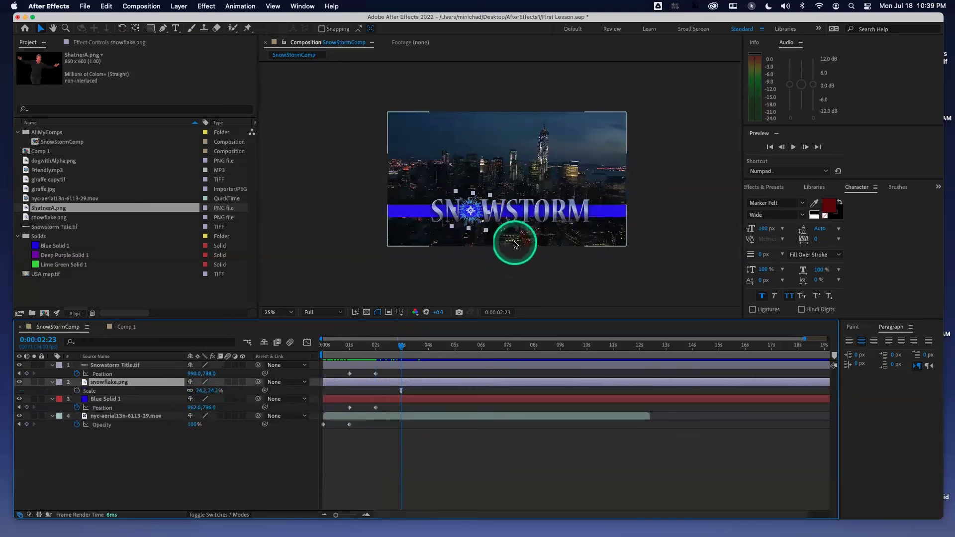
pyautogui.scroll(4, 505, 224)
pyautogui.scroll(-2, 507, 225)
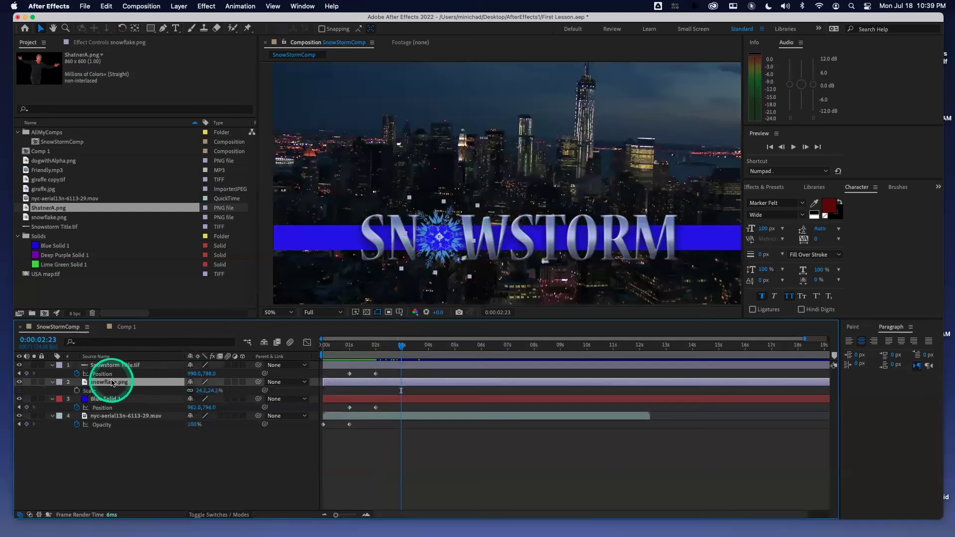
pyautogui.click(77, 392)
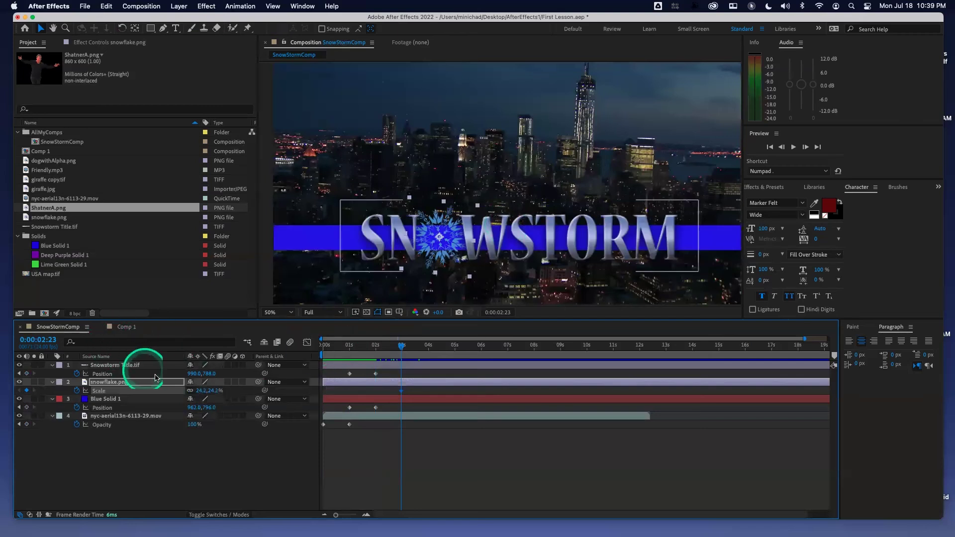
pyautogui.press('super+z')
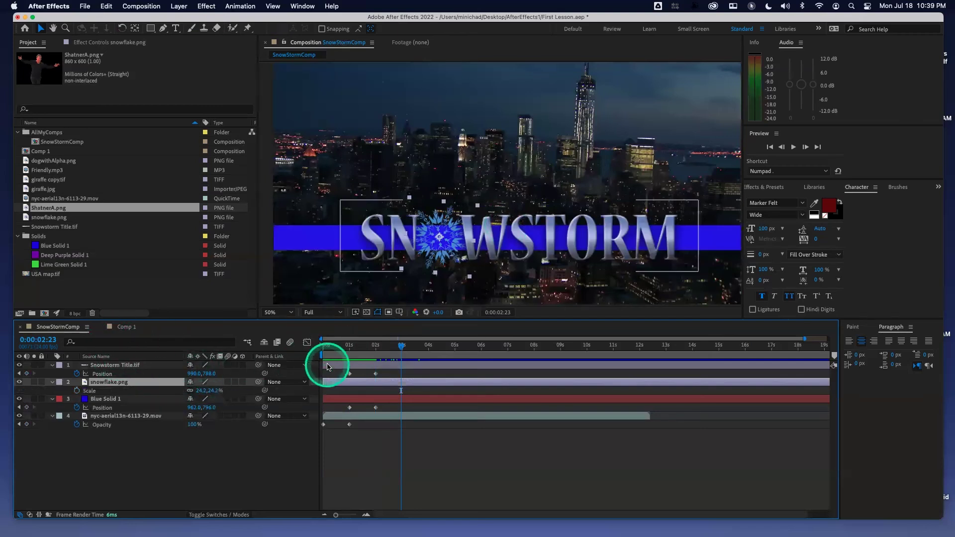
pyautogui.press('pagedown')
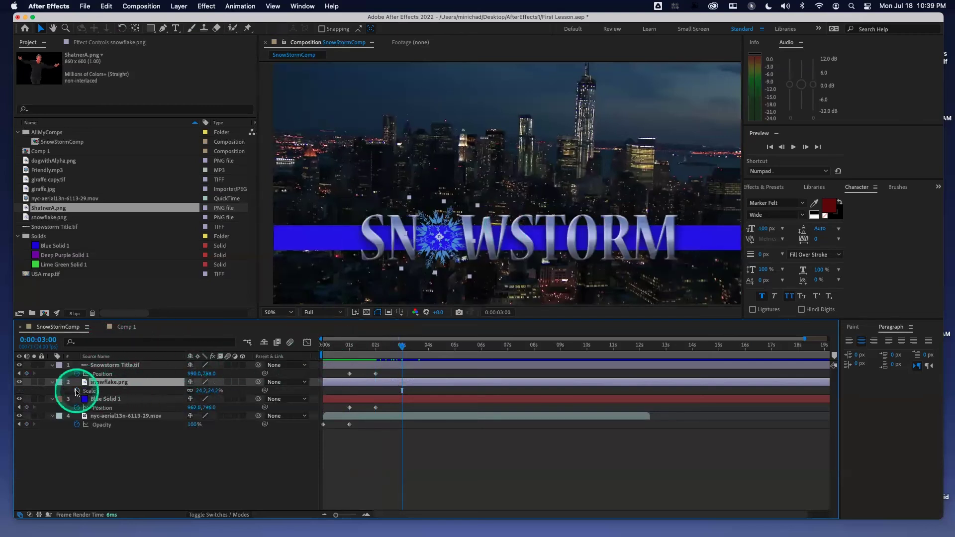
pyautogui.click(77, 391)
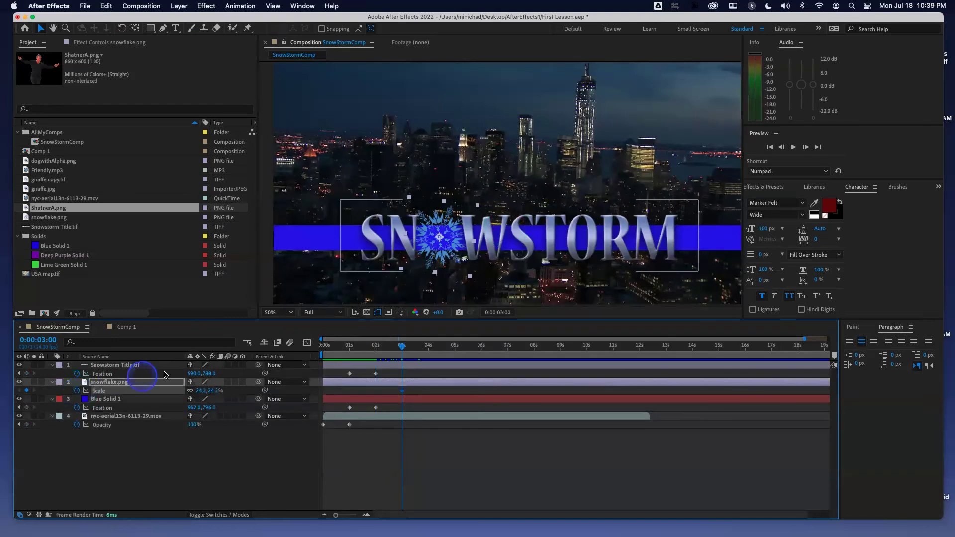
pyautogui.click(376, 346)
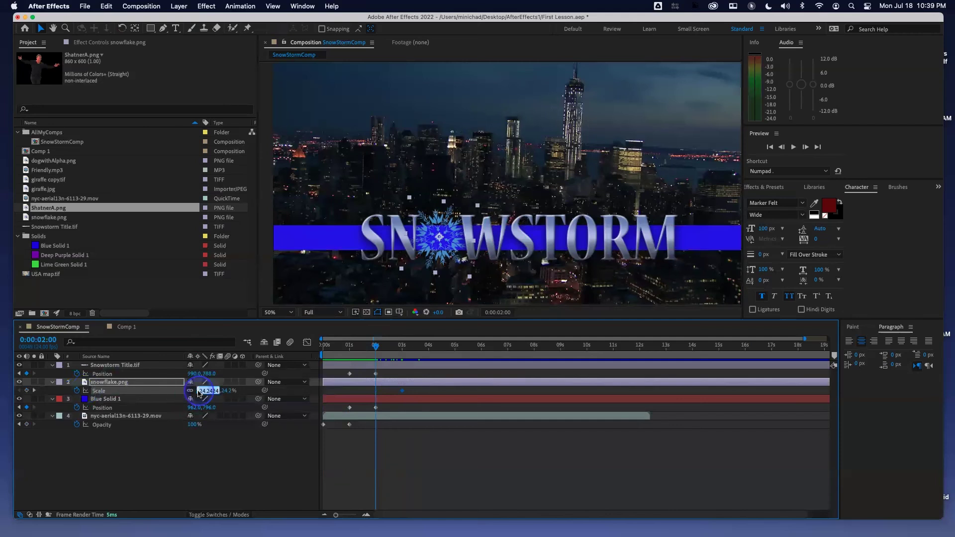
pyautogui.press('Return')
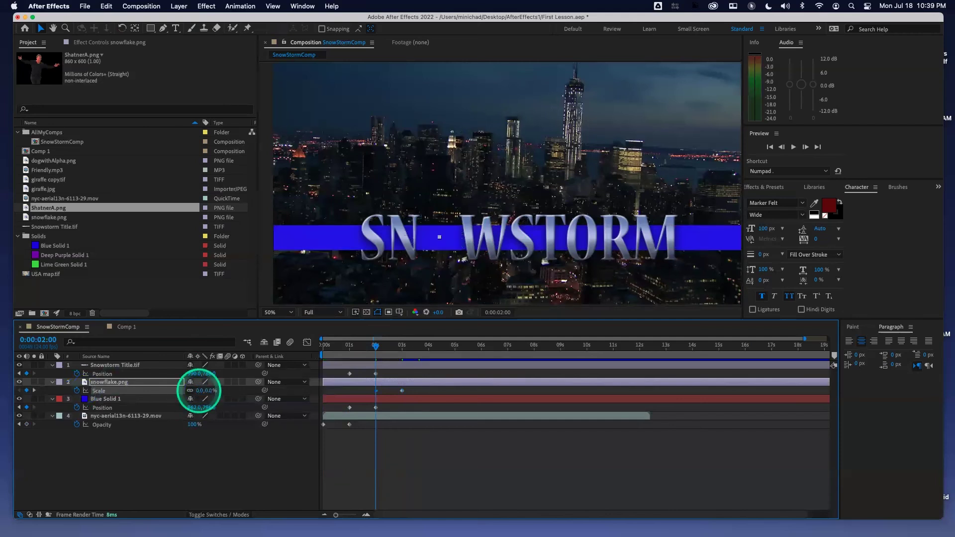
# Play the composition from the beginning to check the snowflake growing into the title
pyautogui.moveTo(375, 345); pyautogui.dragTo(264, 351)
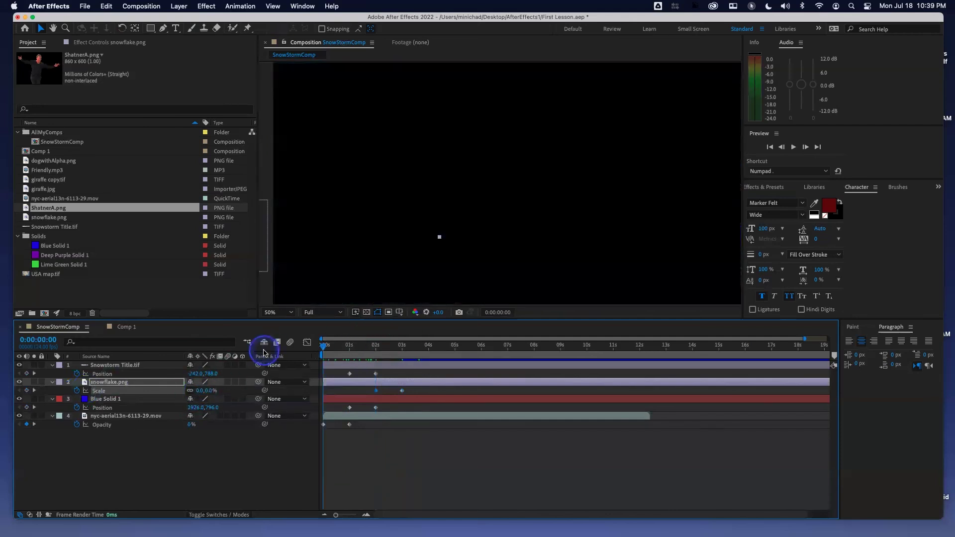
pyautogui.press('space')
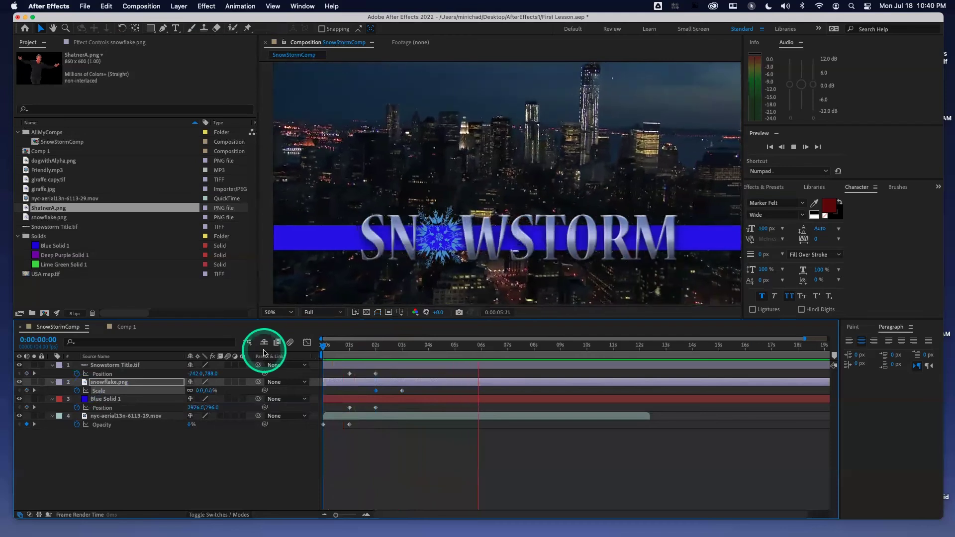
pyautogui.click(316, 345)
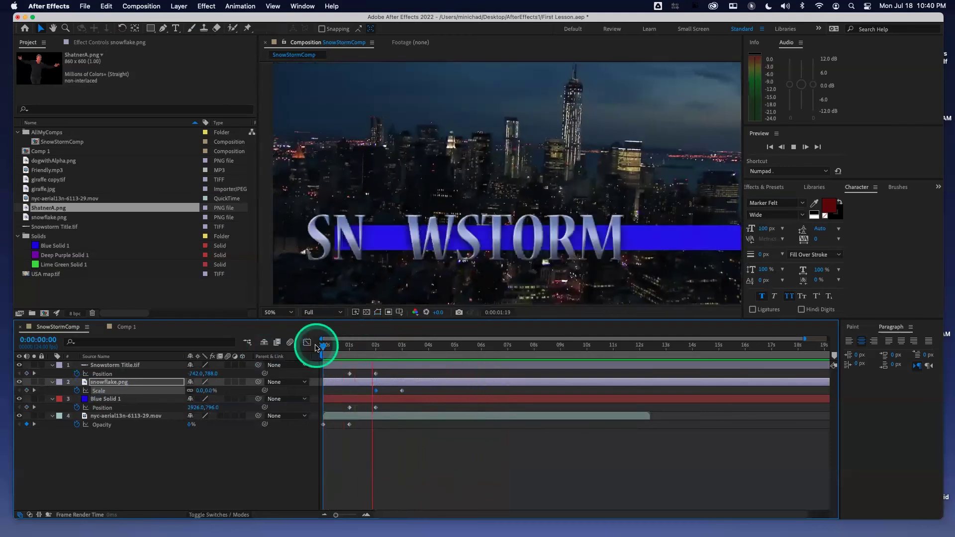
pyautogui.press('space')
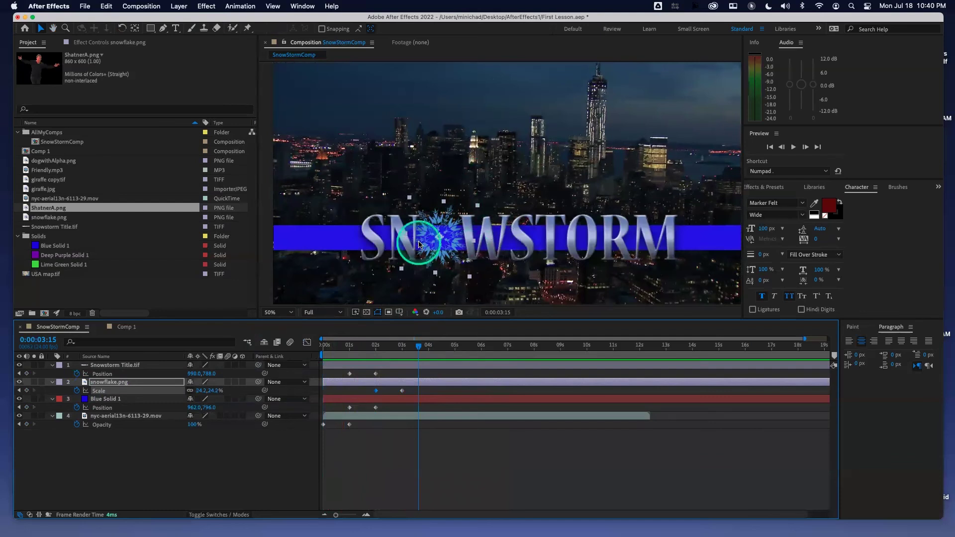
# Keyframe the snowflake layer's current Rotation at the beginning and set it to four full revolutions at ten seconds
pyautogui.click(350, 350)
pyautogui.click(324, 348)
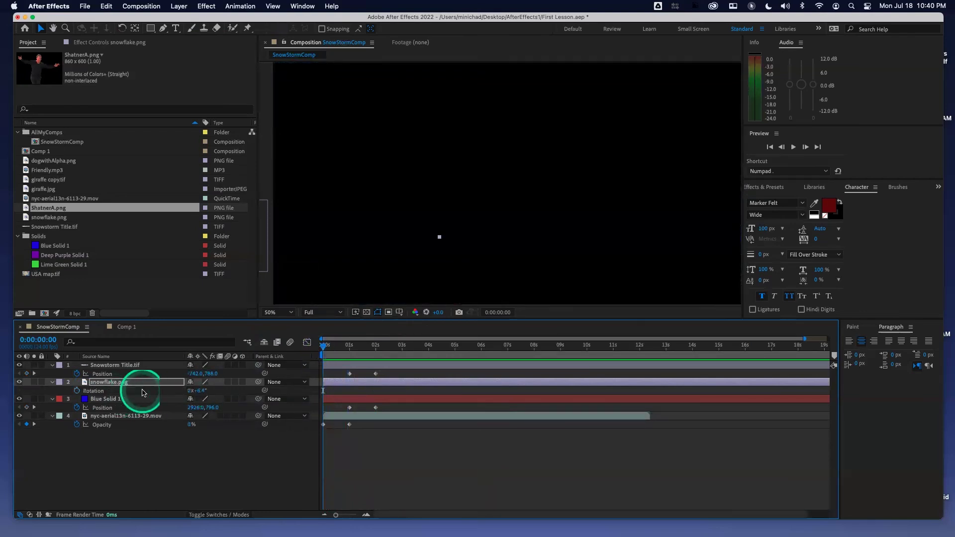
pyautogui.press('r')
pyautogui.click(586, 345)
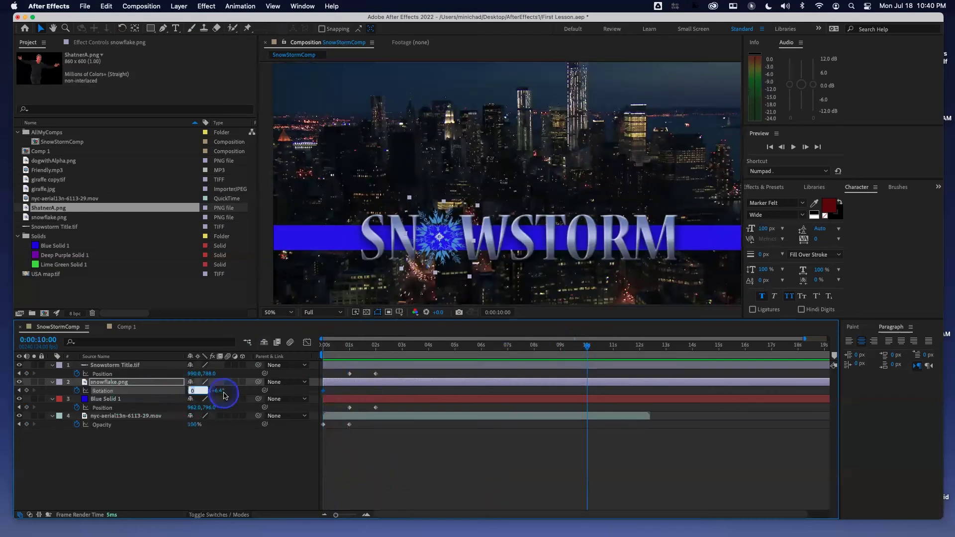
pyautogui.press('Return')
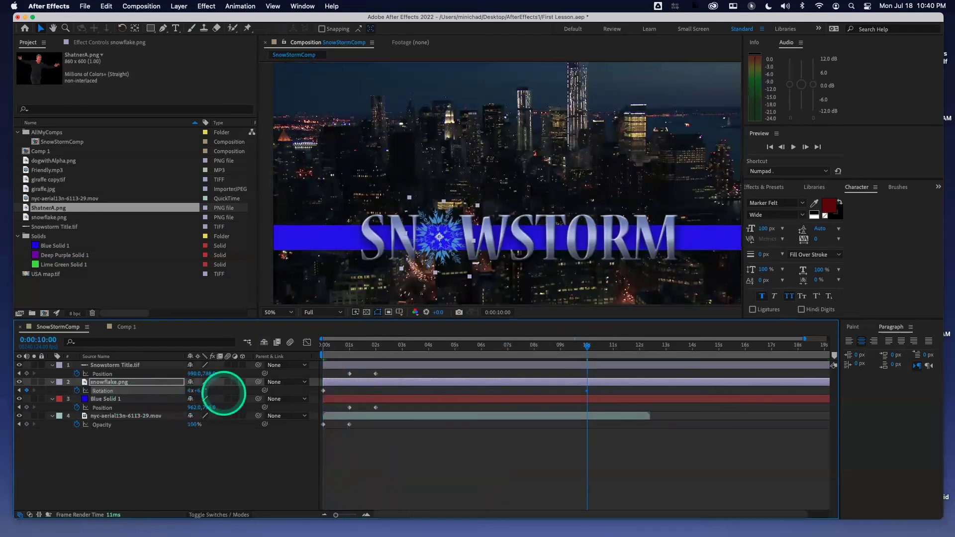
# Preview the composition from the beginning to check the snowflake's spin, and go back to around two seconds
pyautogui.click(322, 346)
pyautogui.press('space')
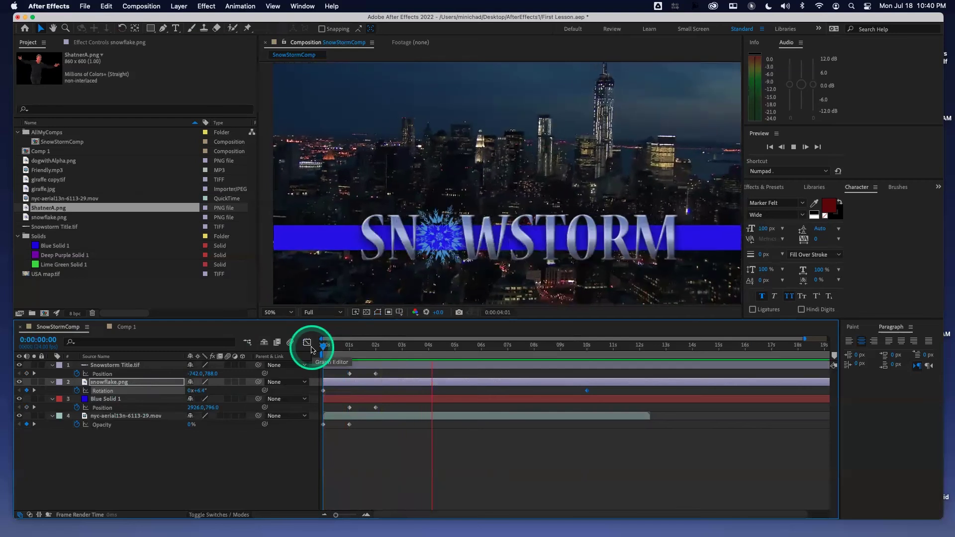
pyautogui.click(375, 346)
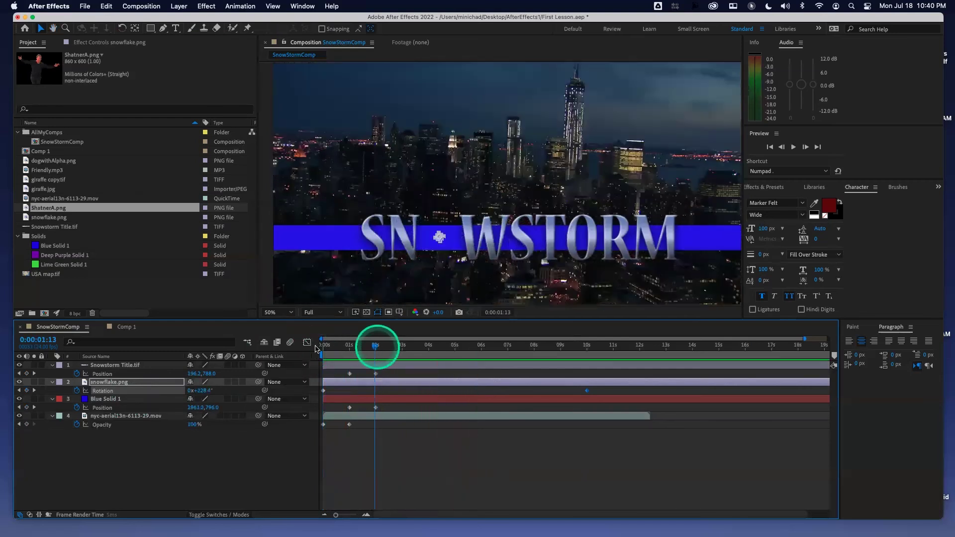
# Trim the start of the Snowstorm Title.tif layer to one second
pyautogui.moveTo(315, 349); pyautogui.dragTo(288, 350)
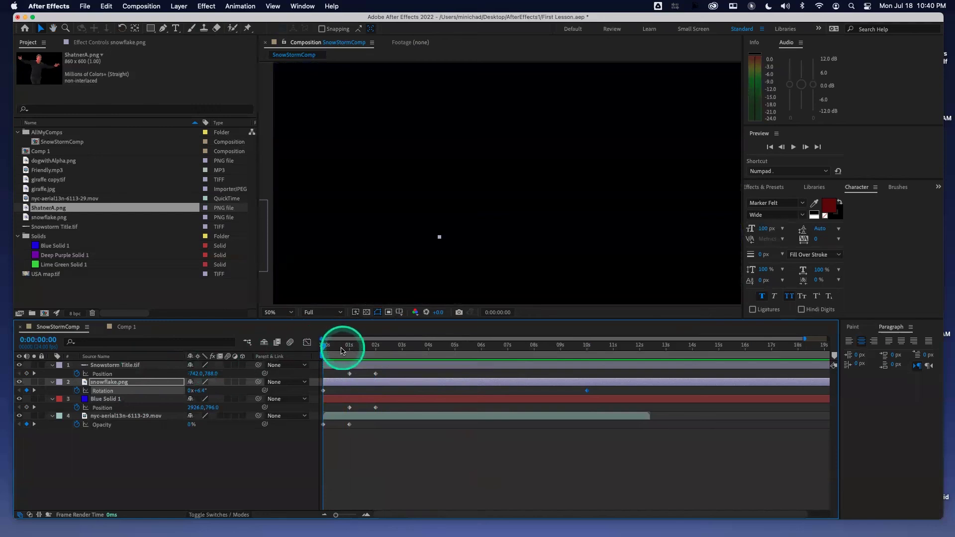
pyautogui.click(323, 365)
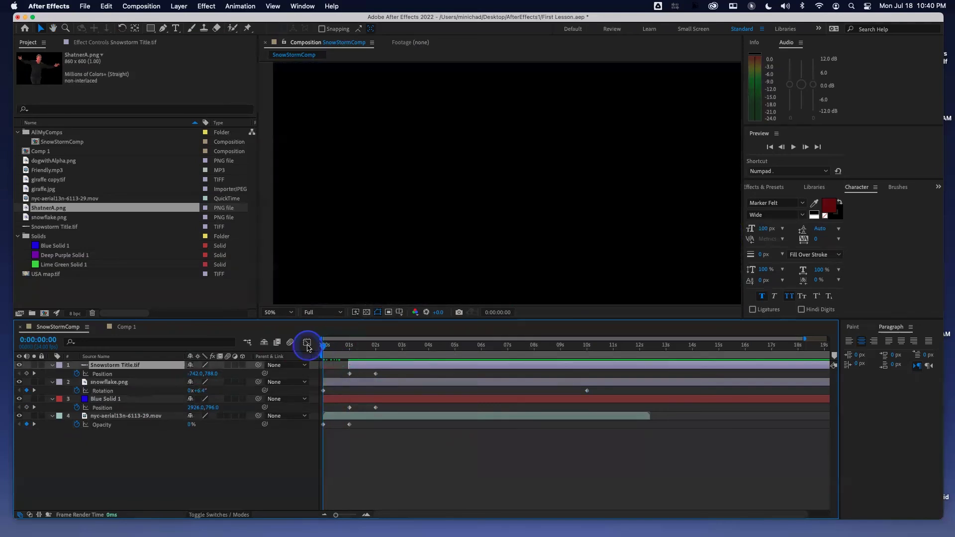
# Trim the start of the Blue Solid 1 layer to one second and of the snowflake.png layer to two seconds
pyautogui.press('space')
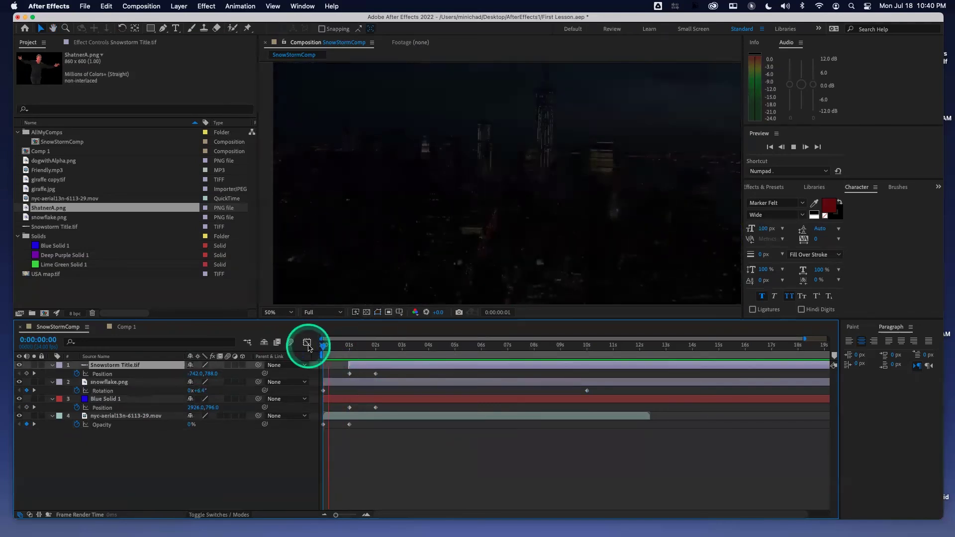
pyautogui.click(323, 399)
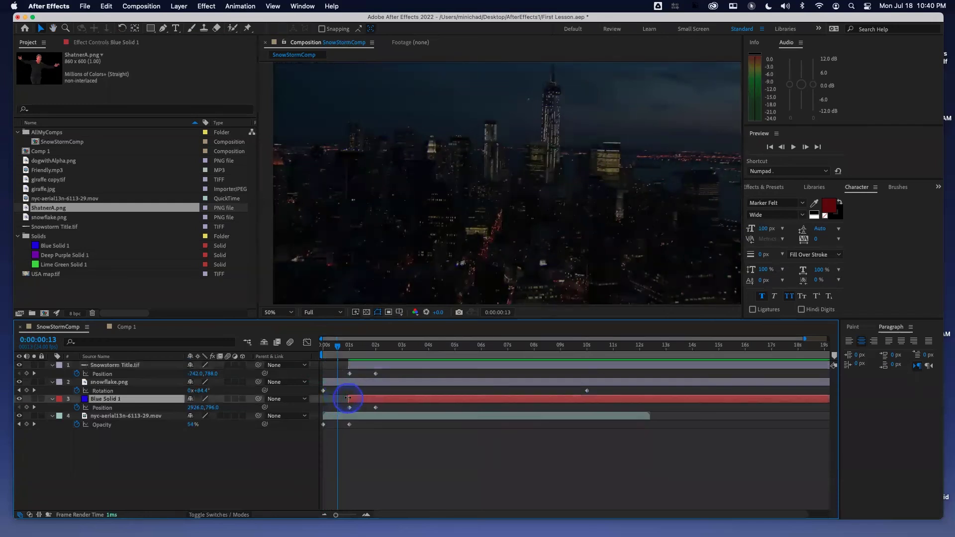
pyautogui.click(160, 385)
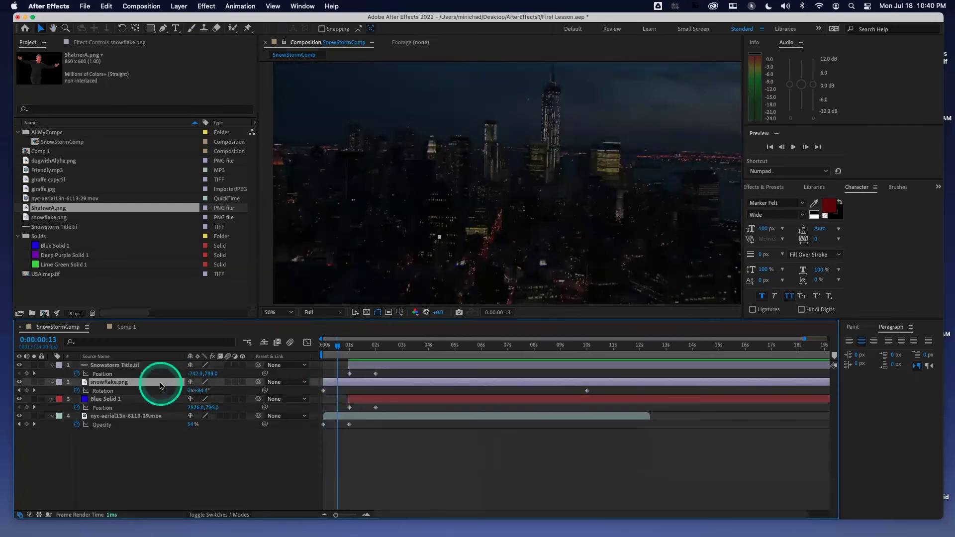
pyautogui.press('s')
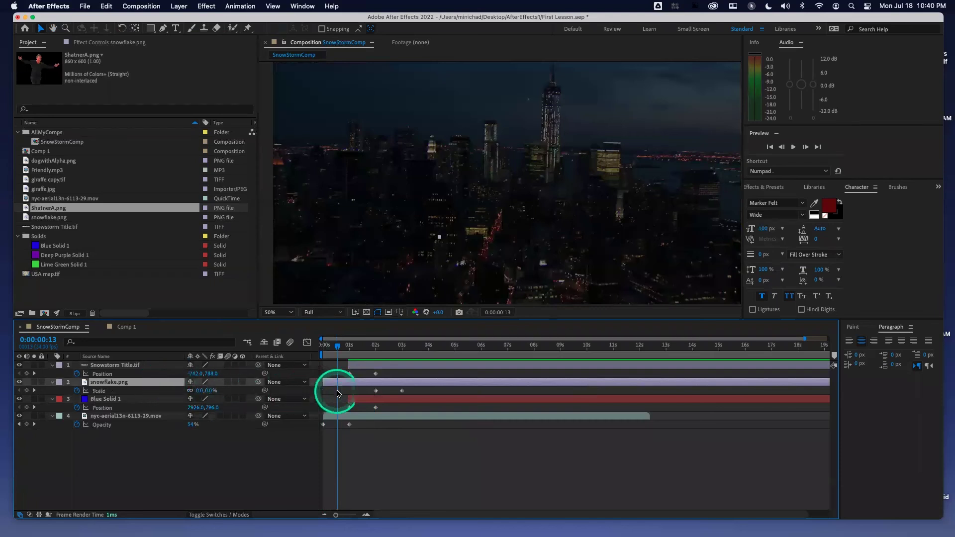
pyautogui.moveTo(324, 382); pyautogui.dragTo(375, 384)
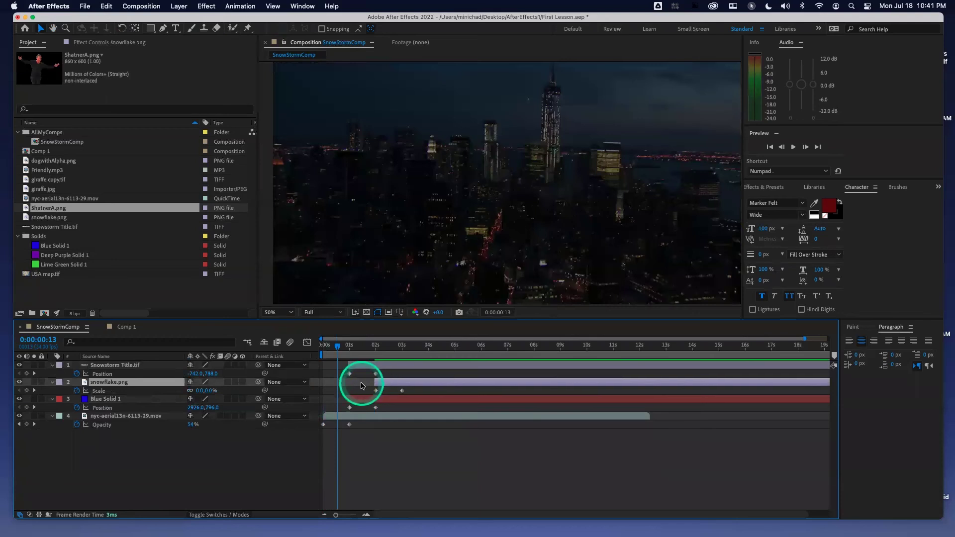
pyautogui.press('r')
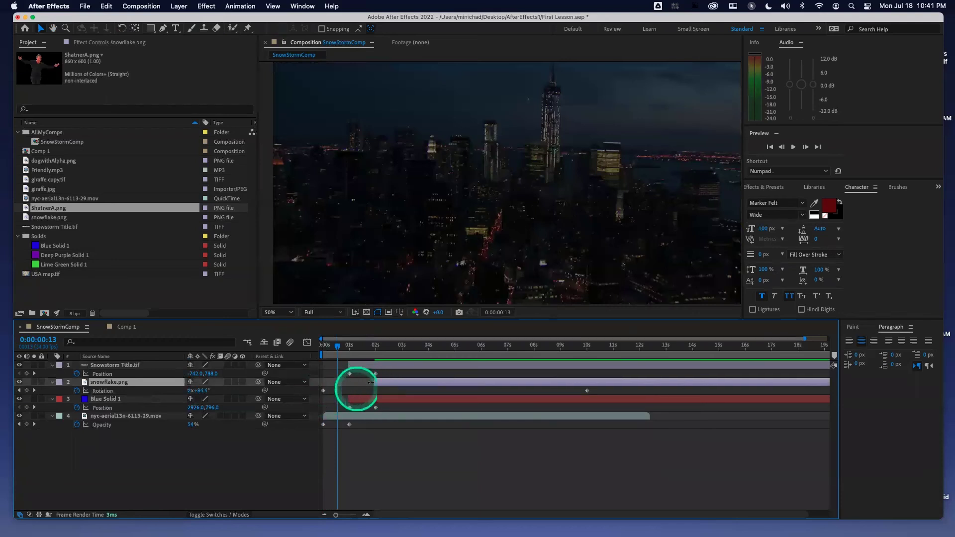
# Preview the composition from the beginning and scrub past two seconds to check the trimmed layers' entrances
pyautogui.moveTo(343, 350); pyautogui.dragTo(316, 349)
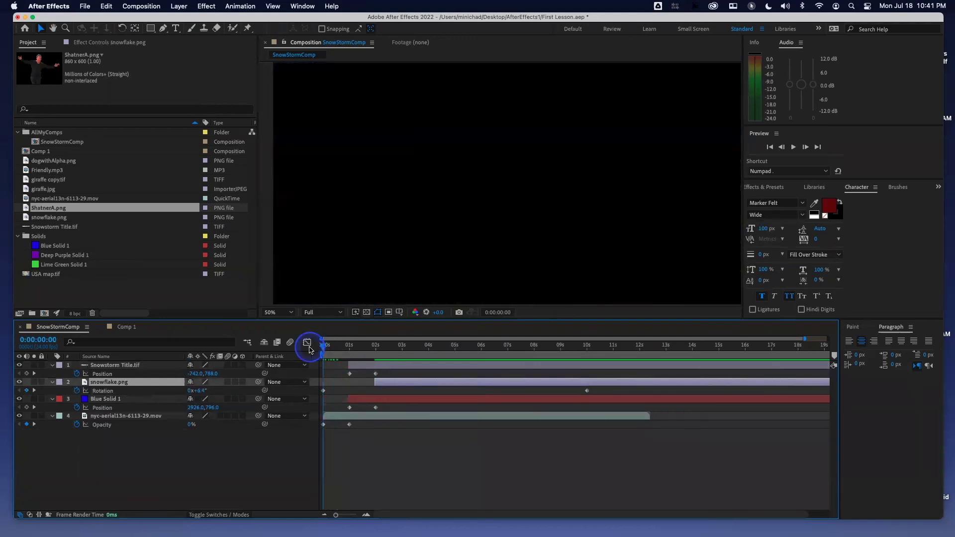
pyautogui.press('space')
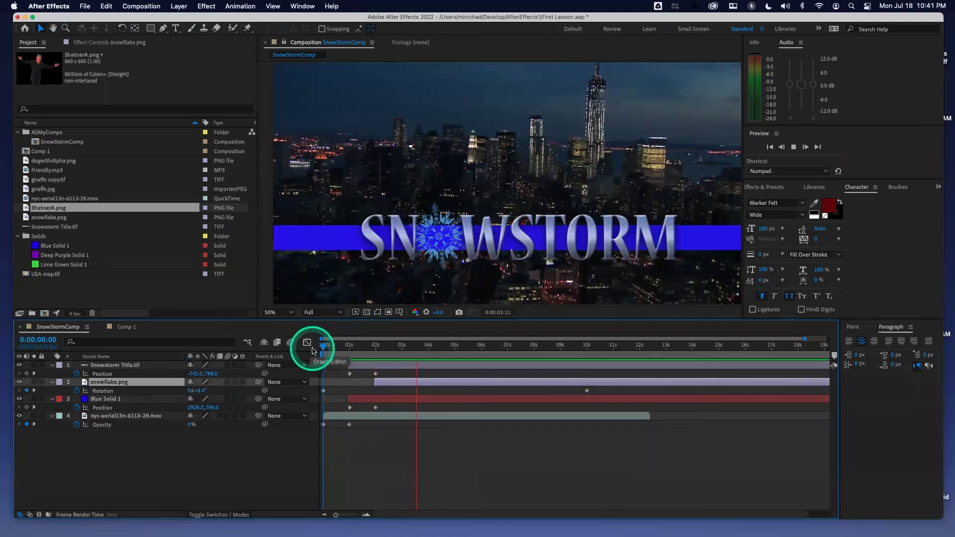
pyautogui.press('space')
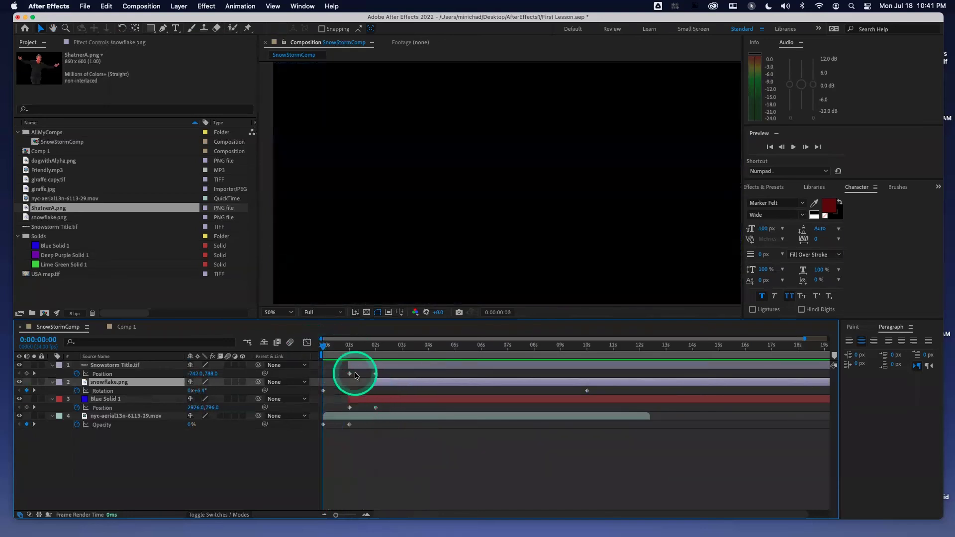
pyautogui.press('space')
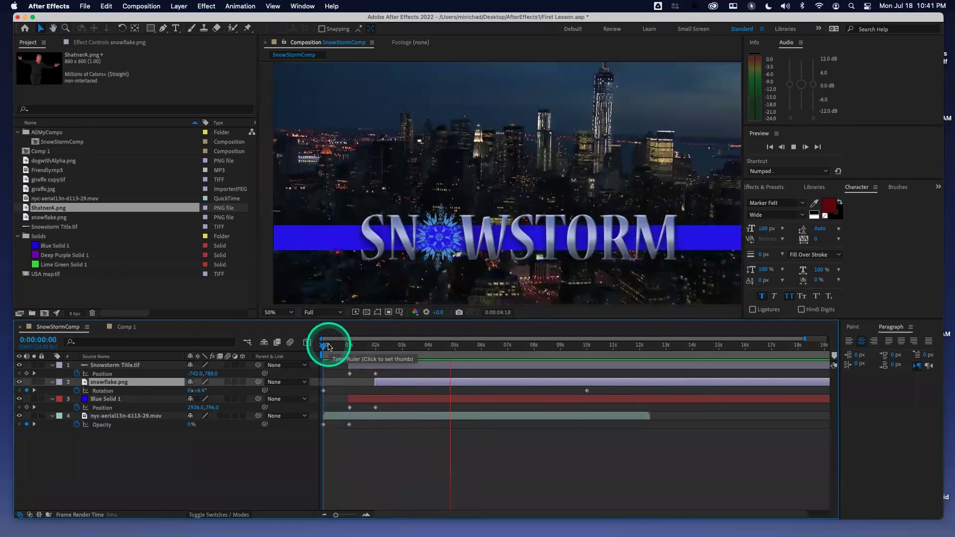
pyautogui.press('space')
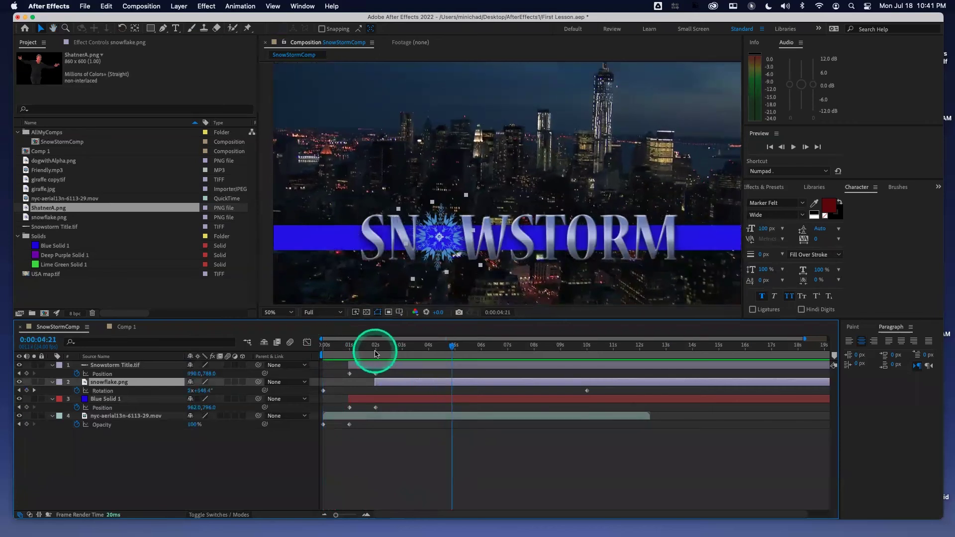
pyautogui.moveTo(375, 353); pyautogui.dragTo(401, 351)
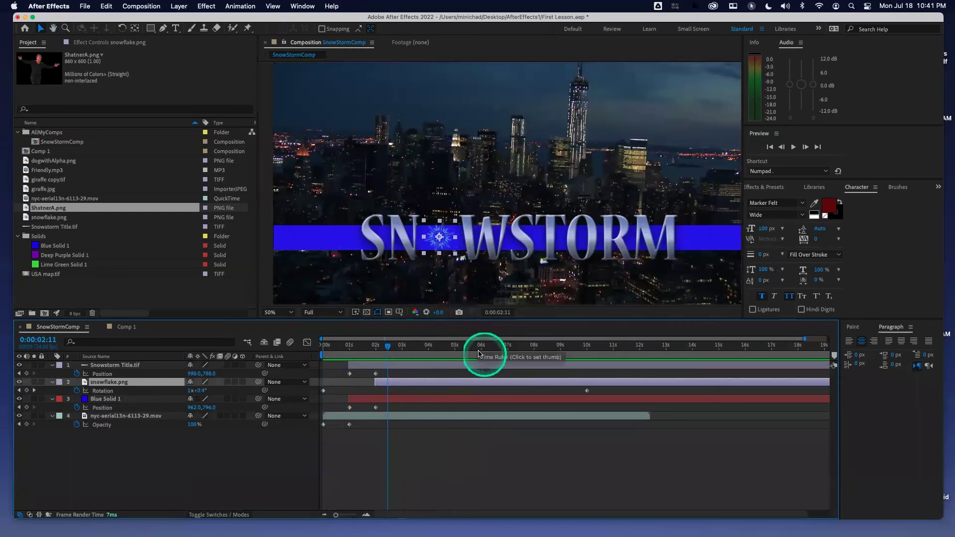
pyautogui.click(379, 346)
pyautogui.moveTo(379, 347); pyautogui.dragTo(318, 342)
pyautogui.press('space')
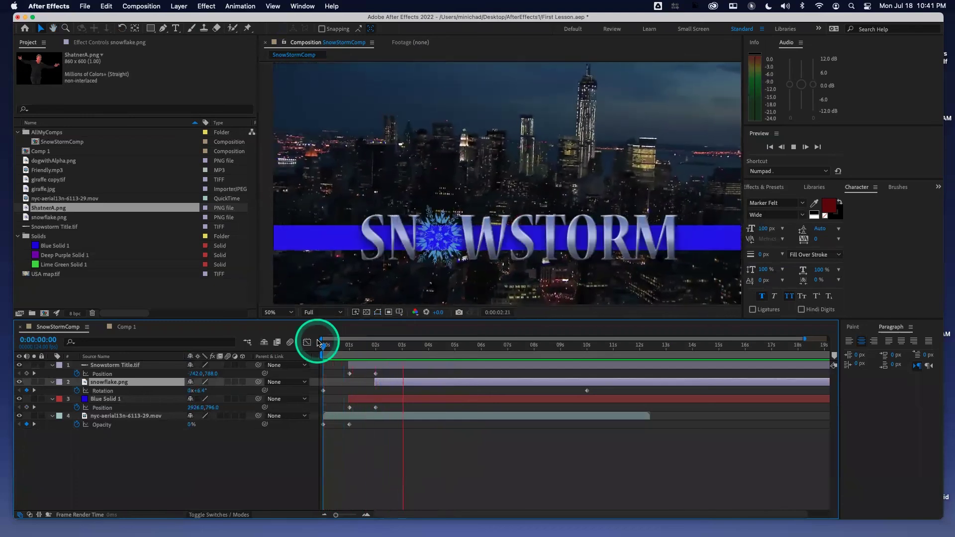
pyautogui.press('space')
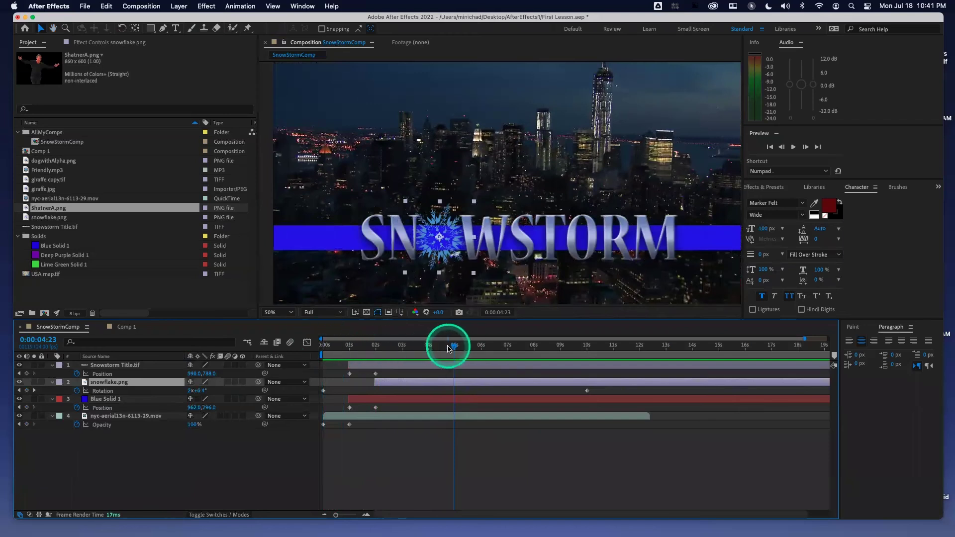
# At 0:00:05:23, add a Position keyframe to the Snowstorm Title.tif layer and move it past the frame's right edge, to about 2690, 788
pyautogui.moveTo(454, 347); pyautogui.dragTo(456, 348)
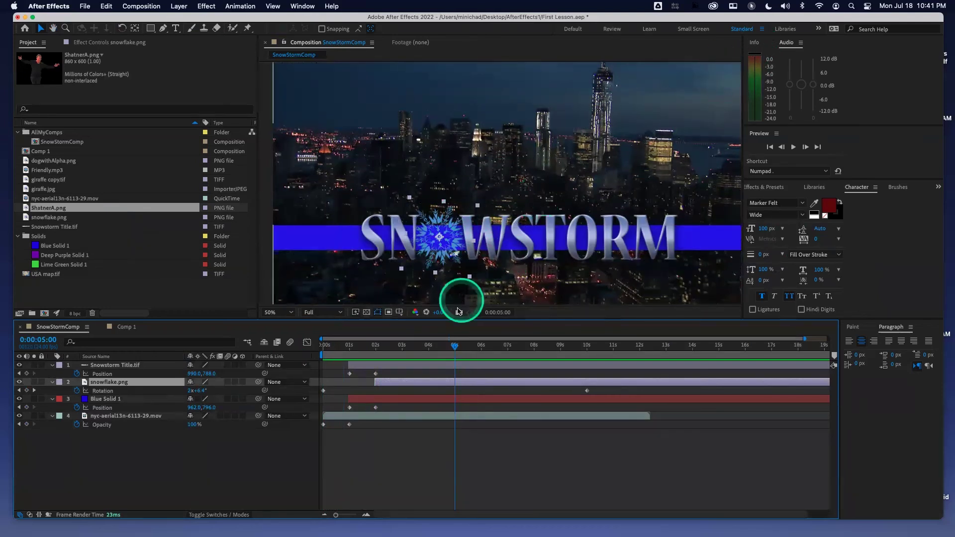
pyautogui.moveTo(454, 346); pyautogui.dragTo(479, 348)
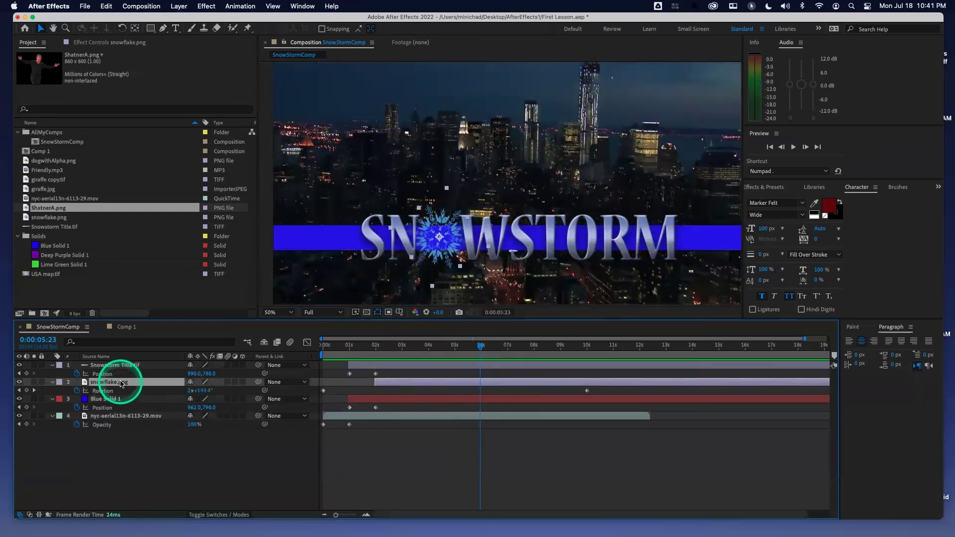
pyautogui.press('p')
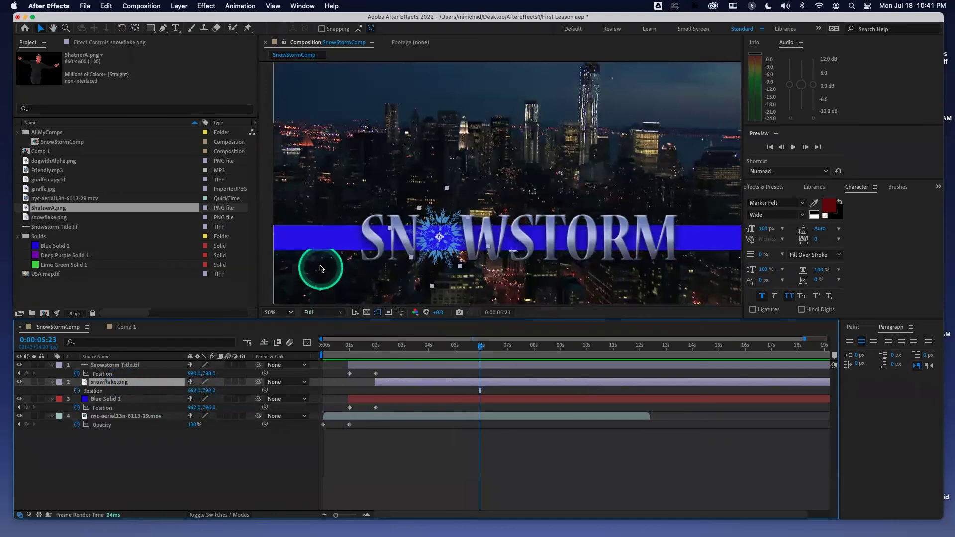
pyautogui.scroll(2, 363, 208)
pyautogui.scroll(-4, 363, 211)
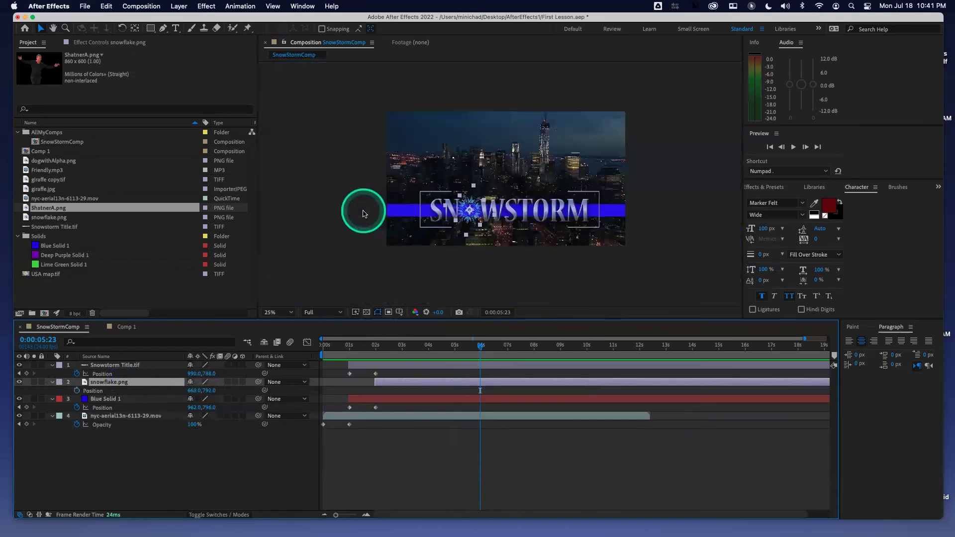
pyautogui.click(433, 209)
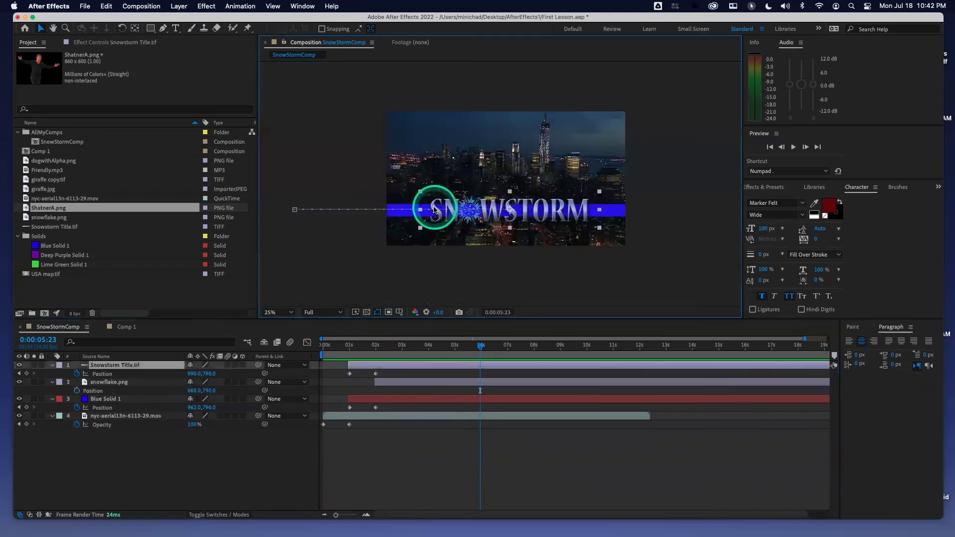
pyautogui.click(435, 205)
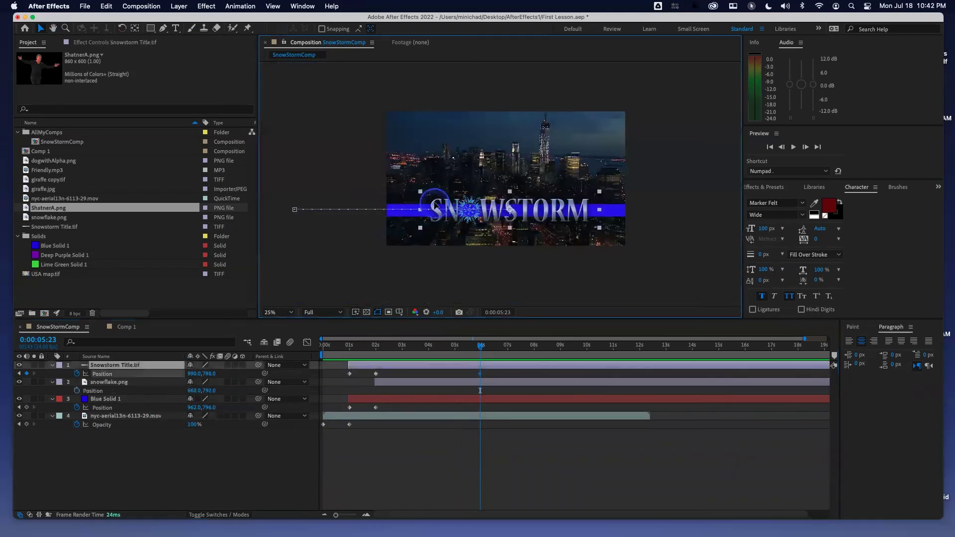
pyautogui.moveTo(434, 205); pyautogui.dragTo(622, 209)
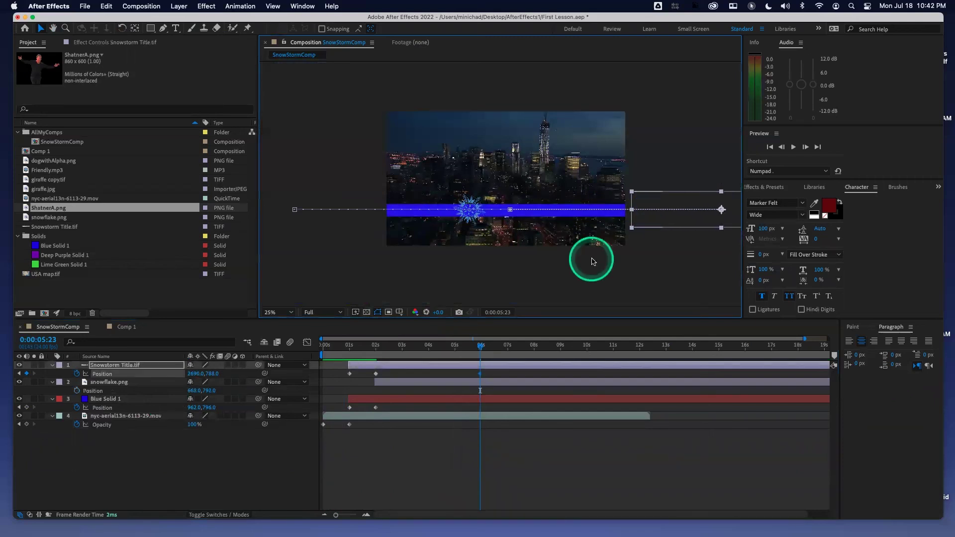
# Play the composition from the beginning to check the title's exit from the frame
pyautogui.moveTo(346, 345); pyautogui.dragTo(297, 343)
pyautogui.press('space')
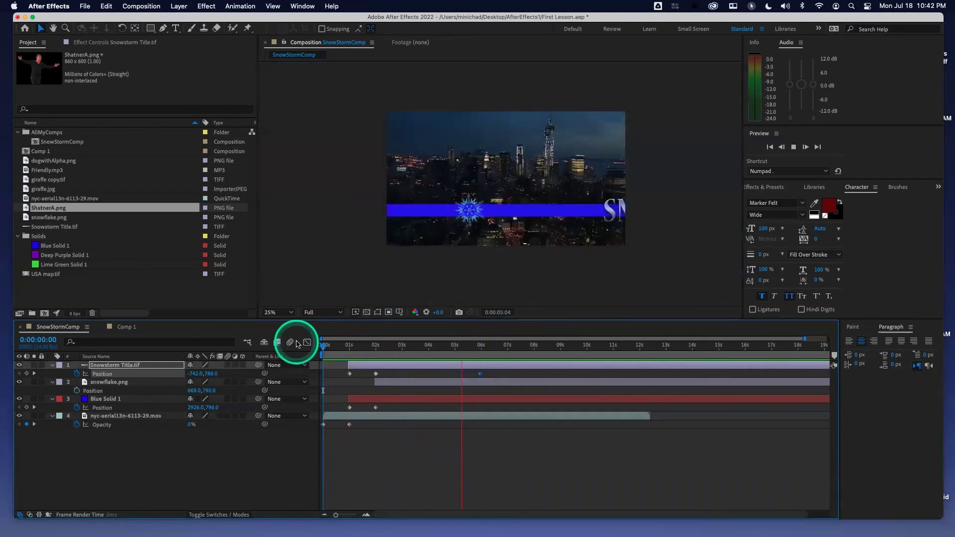
pyautogui.press('space')
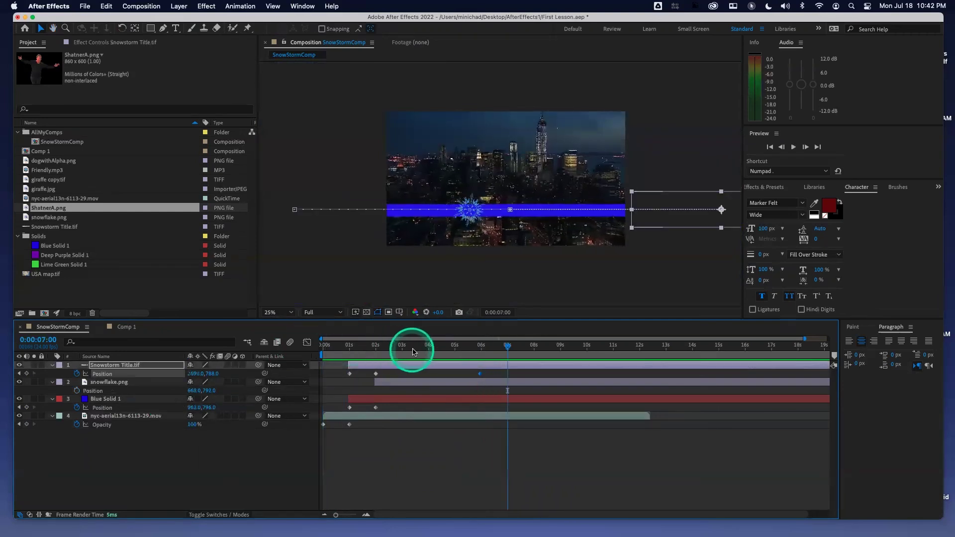
# Copy the Snowstorm Title.tif layer's two-second Position keyframe to five seconds
pyautogui.moveTo(375, 349); pyautogui.dragTo(455, 349)
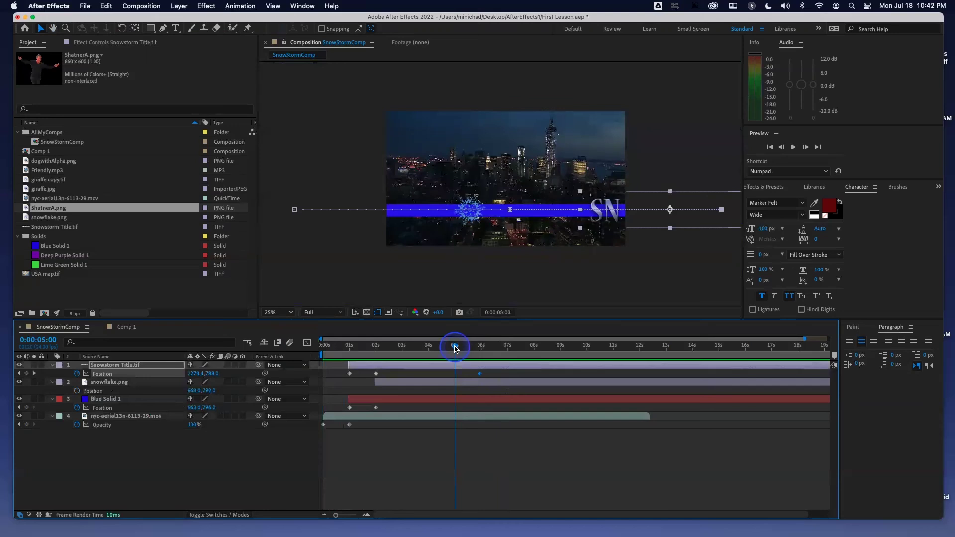
pyautogui.moveTo(456, 349); pyautogui.dragTo(455, 348)
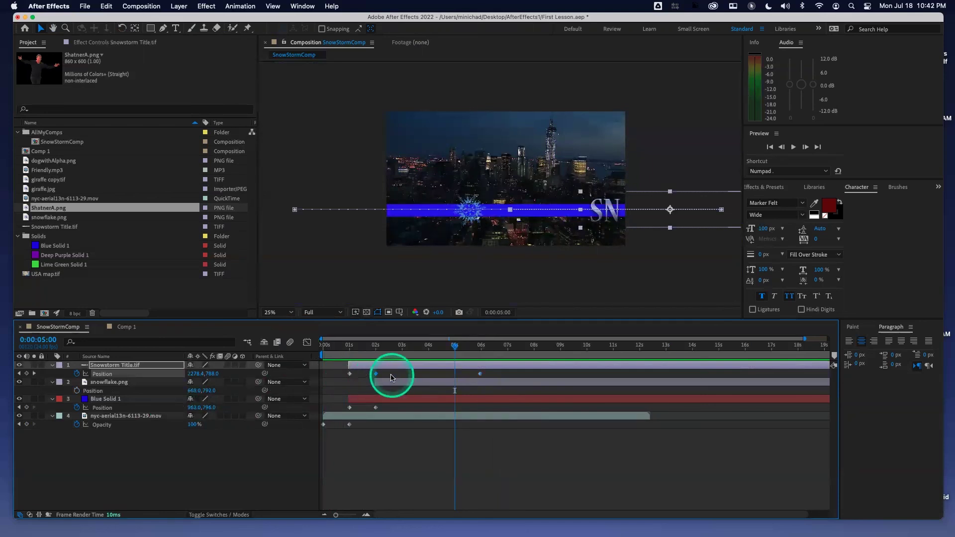
pyautogui.press('super+v')
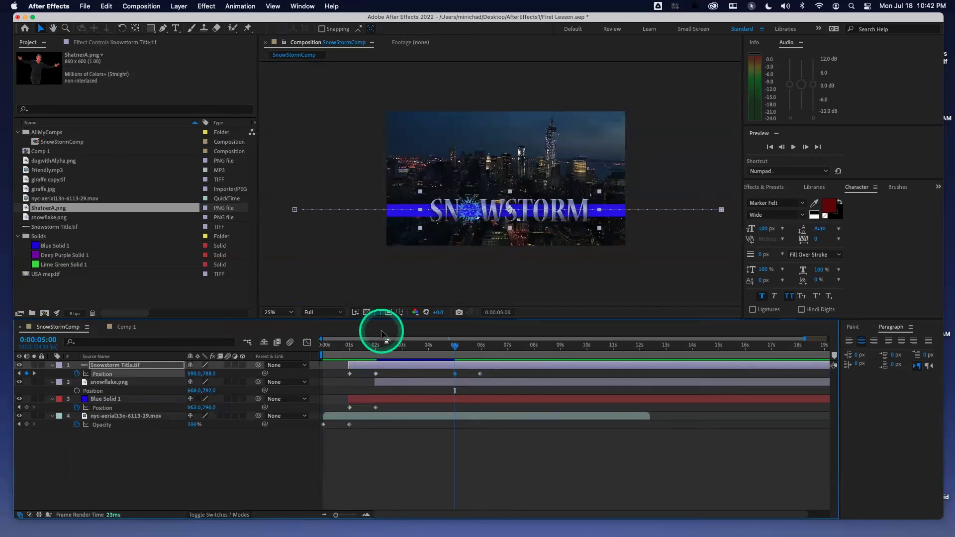
# Play the composition from the beginning to check the title's hold and exit, and return to five seconds
pyautogui.press('Home')
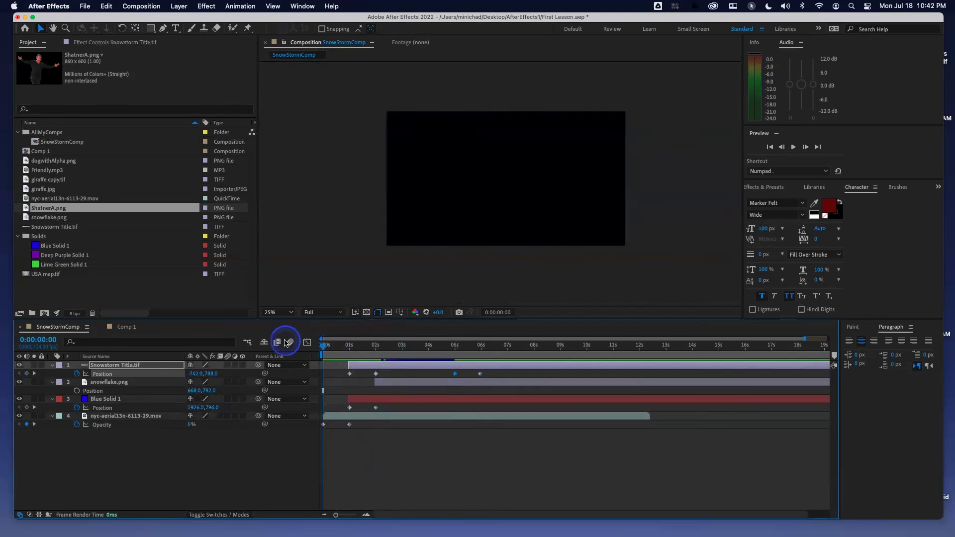
pyautogui.press('space')
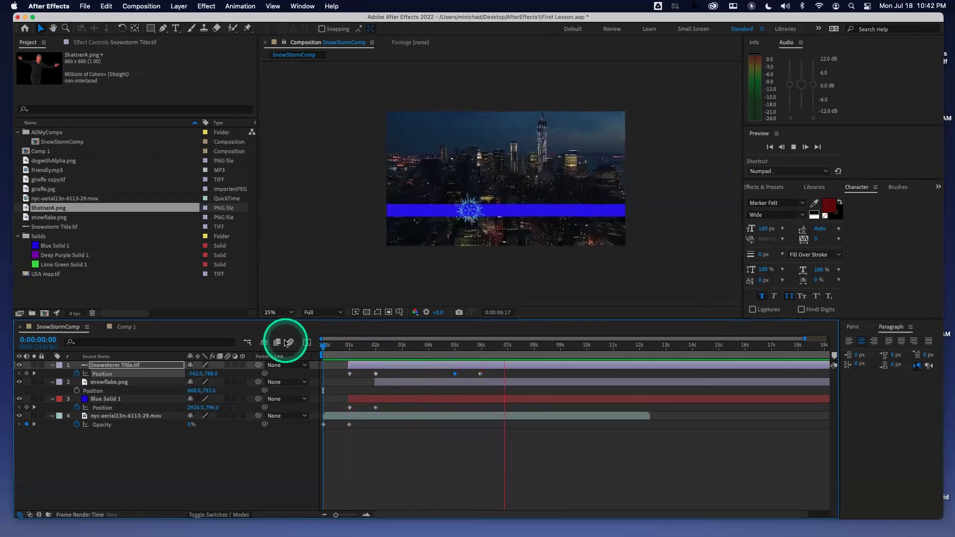
pyautogui.press('space')
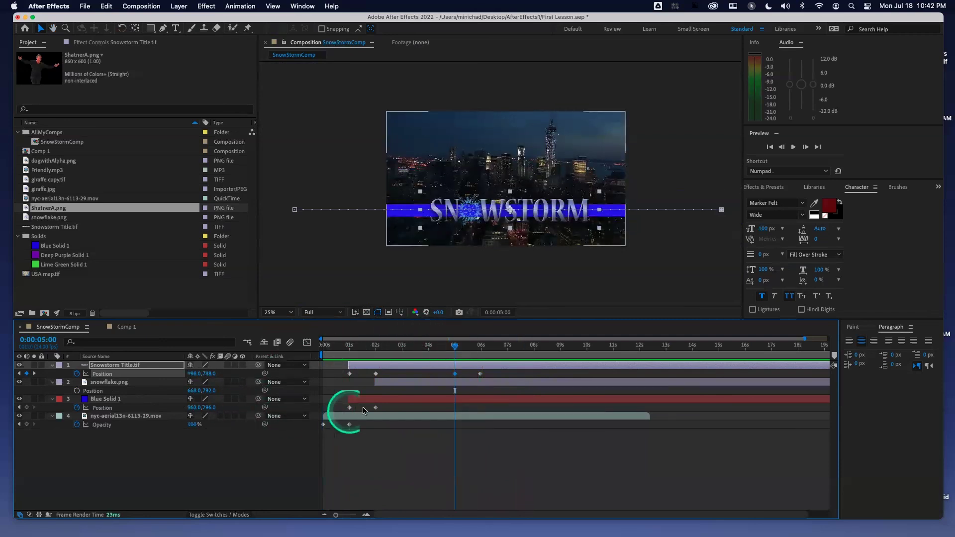
# Copy Blue Solid 1's two-second Position keyframe to five seconds, and at 0:00:05:23 move the bar past the frame's left edge, to about -998, 796
pyautogui.click(376, 408)
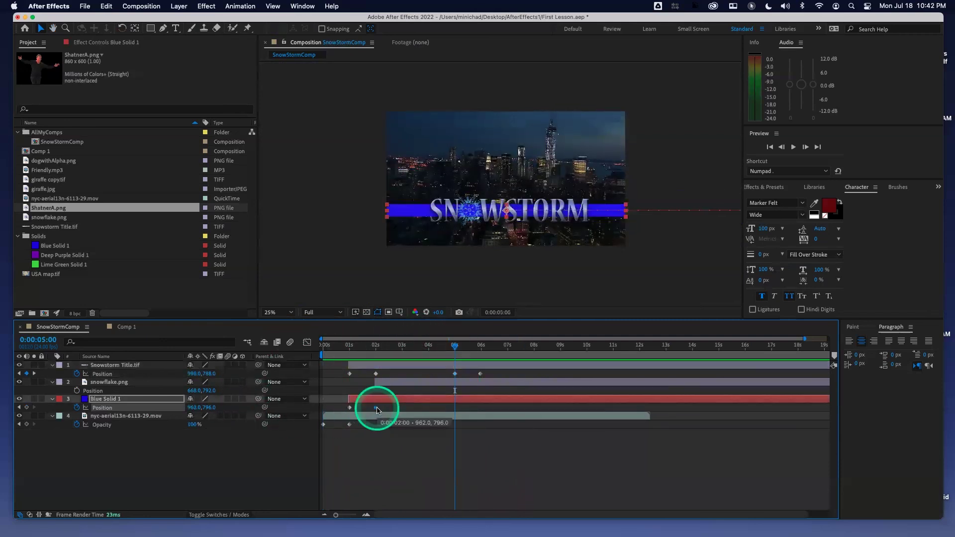
pyautogui.click(483, 347)
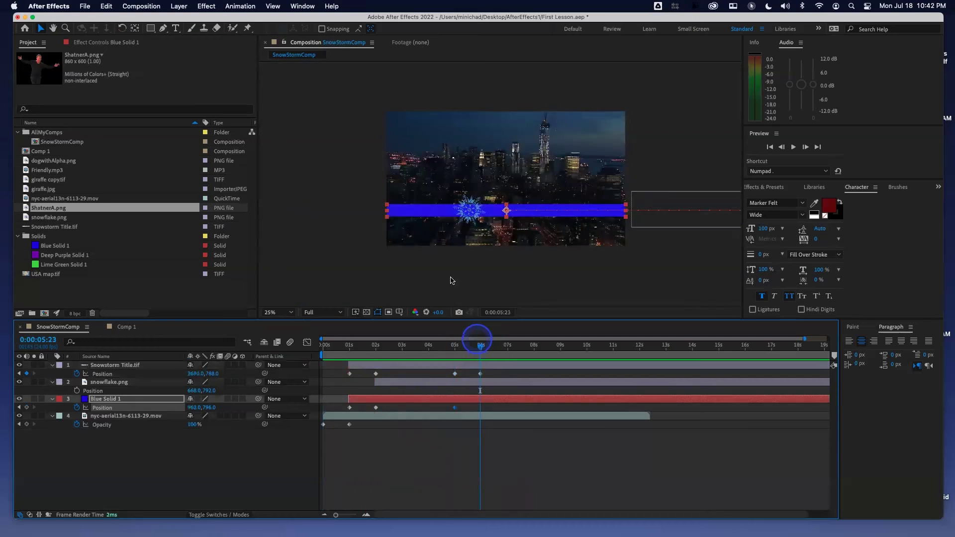
pyautogui.moveTo(419, 217); pyautogui.dragTo(209, 218)
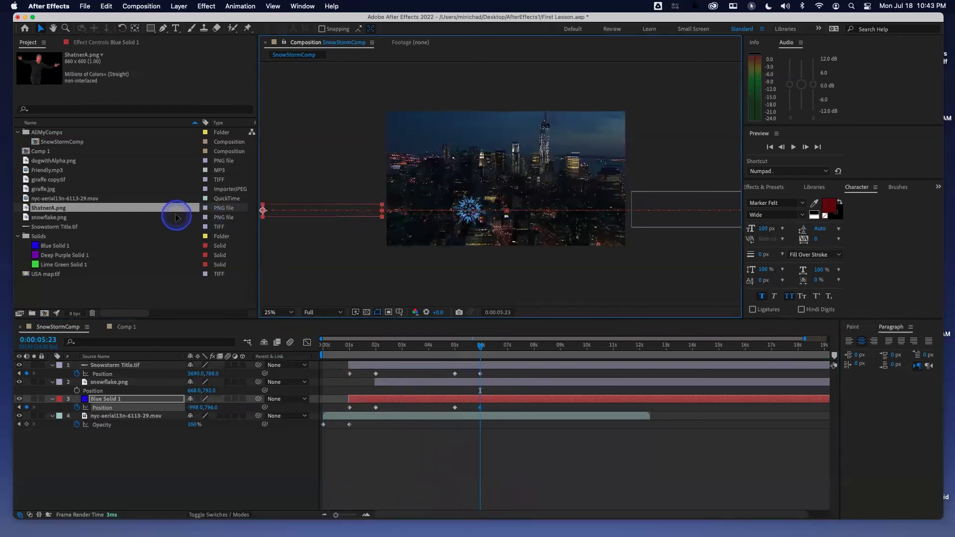
# Play the composition from the beginning to check the title and blue bar leaving in opposite directions
pyautogui.moveTo(362, 347); pyautogui.dragTo(282, 349)
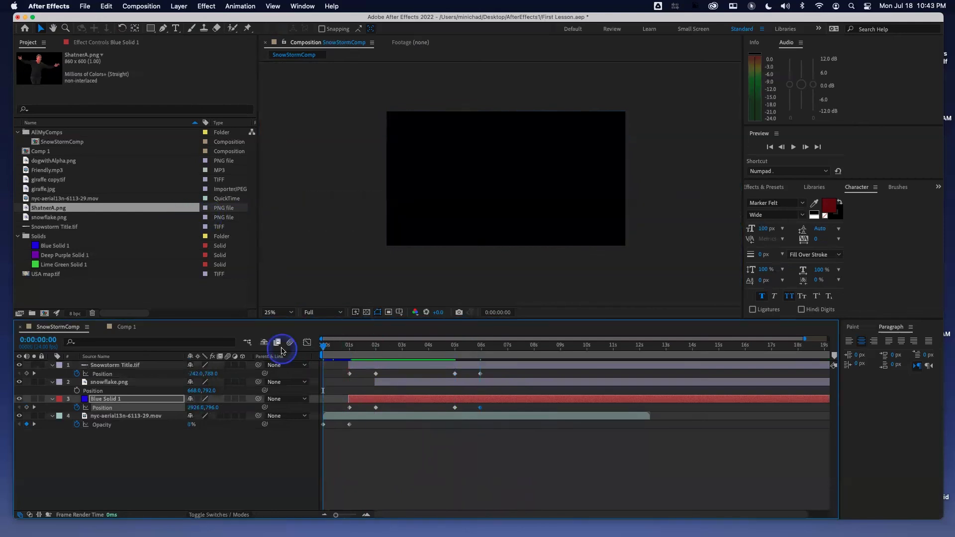
pyautogui.press('space')
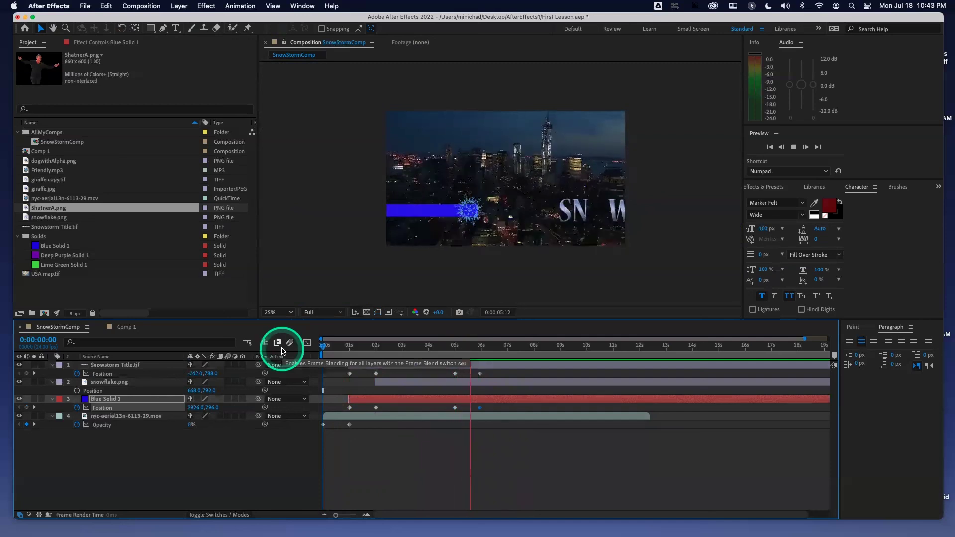
pyautogui.press('space')
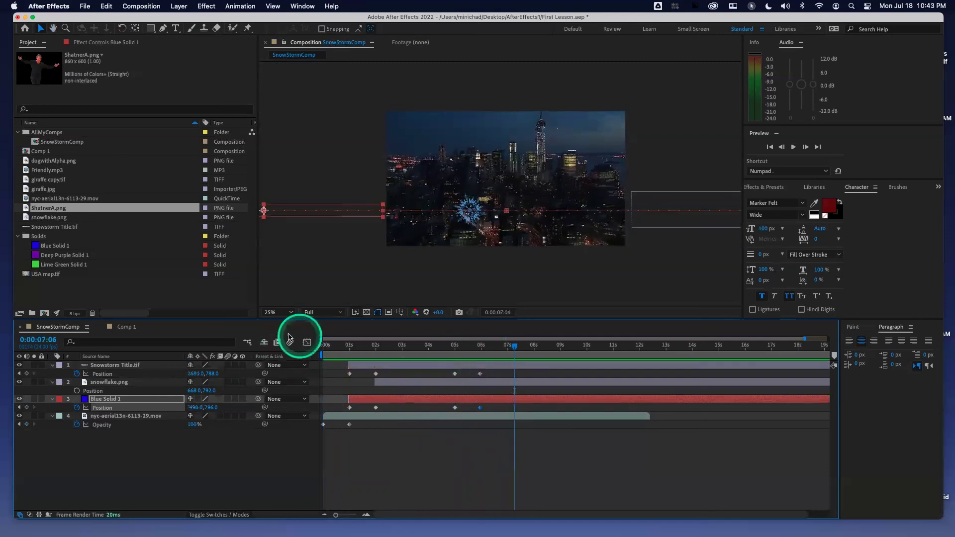
# Add a snowflake.png Position keyframe at five seconds, and at 0:00:05:23 move the snowflake beyond the frame's upper-right corner, to about 3156, -64
pyautogui.click(124, 385)
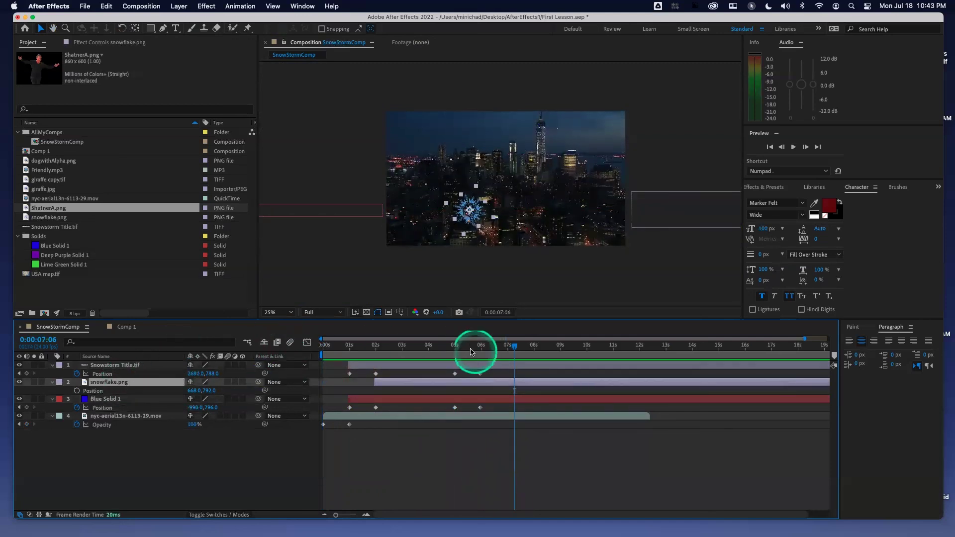
pyautogui.click(454, 346)
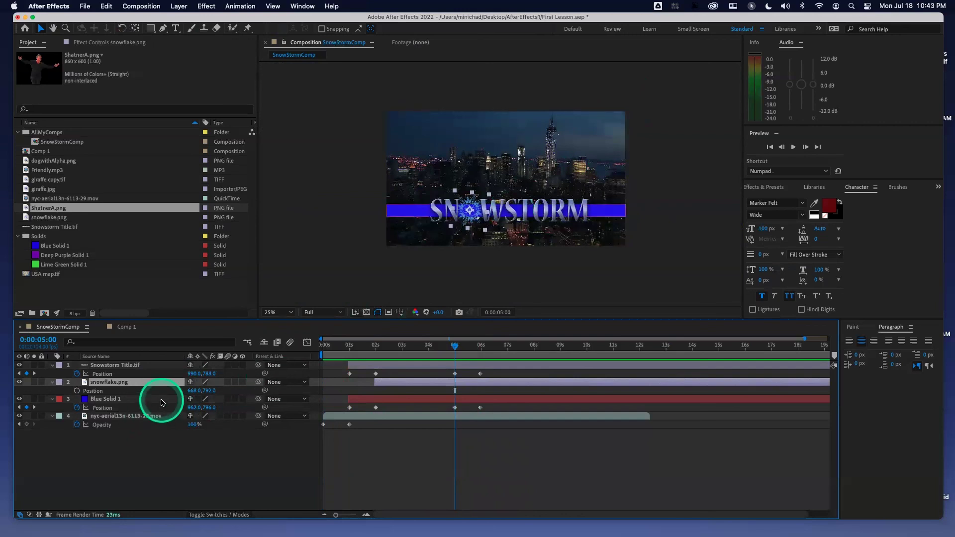
pyautogui.click(77, 392)
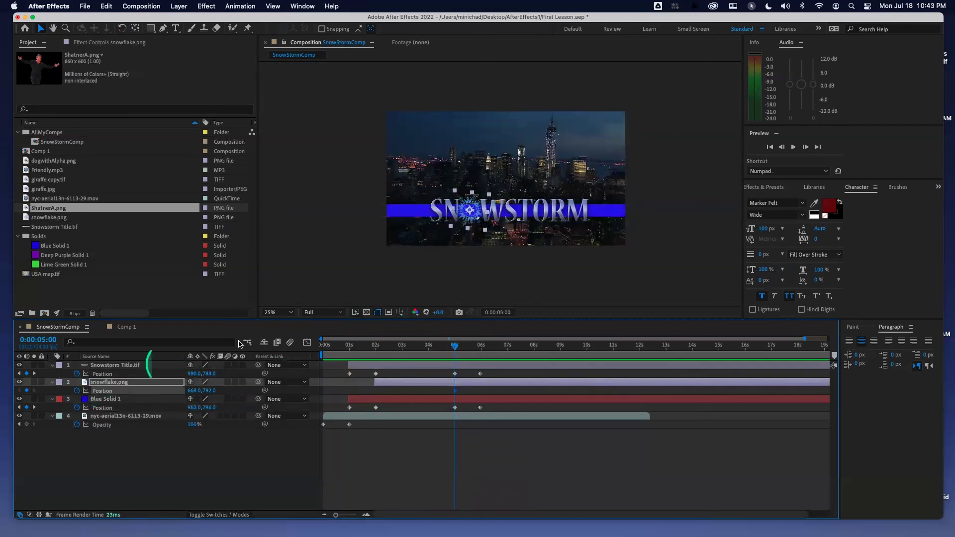
pyautogui.click(481, 348)
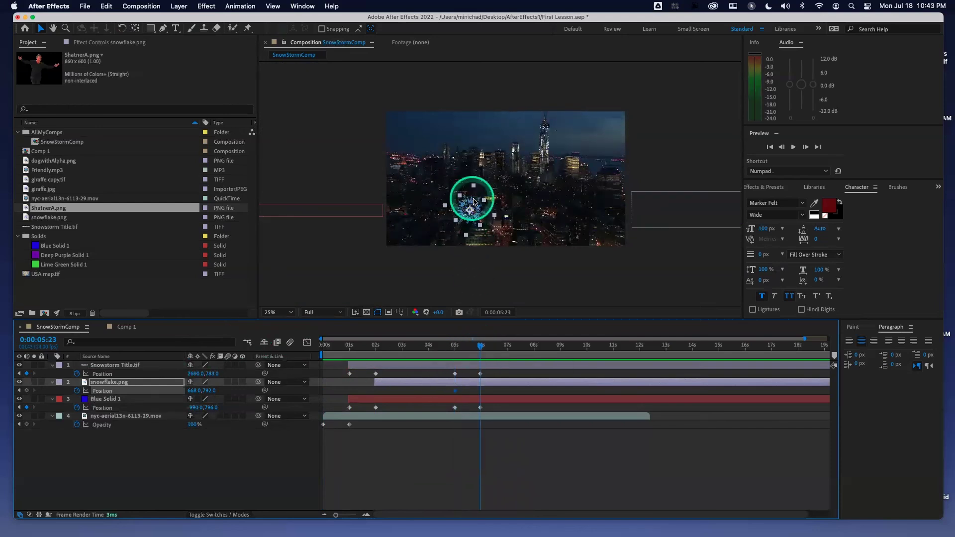
pyautogui.moveTo(479, 211); pyautogui.dragTo(662, 111)
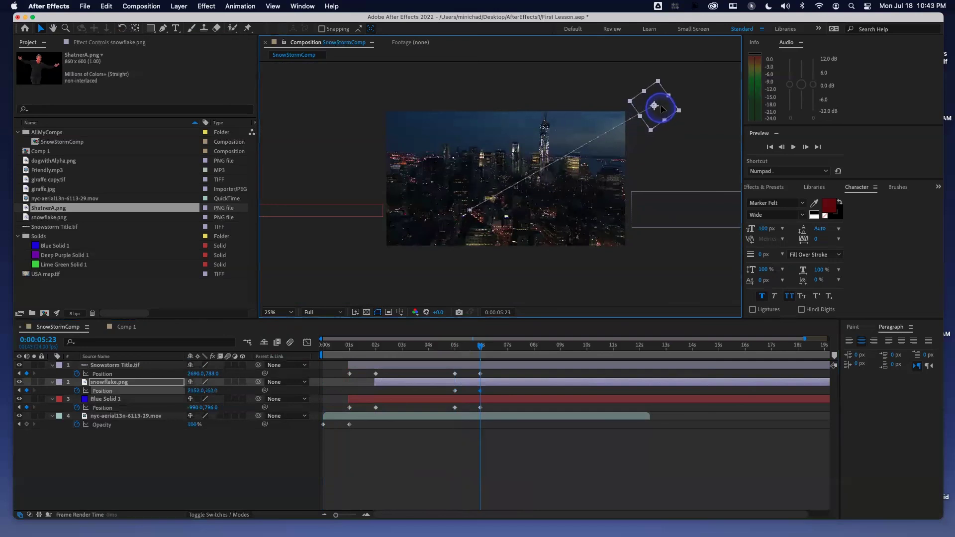
# Play the composition from the beginning to check the snowflake's exit path, and return to five seconds
pyautogui.moveTo(464, 355); pyautogui.dragTo(289, 346)
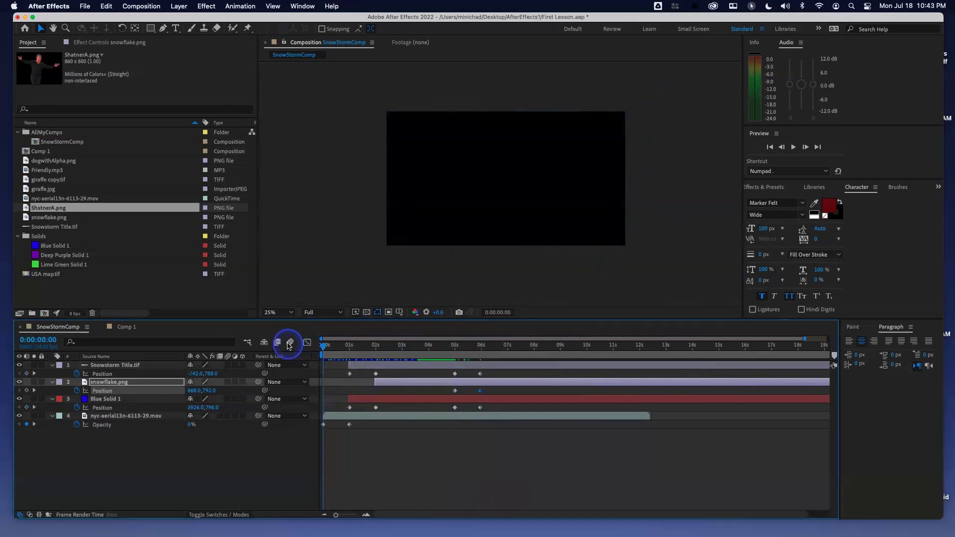
pyautogui.press('space')
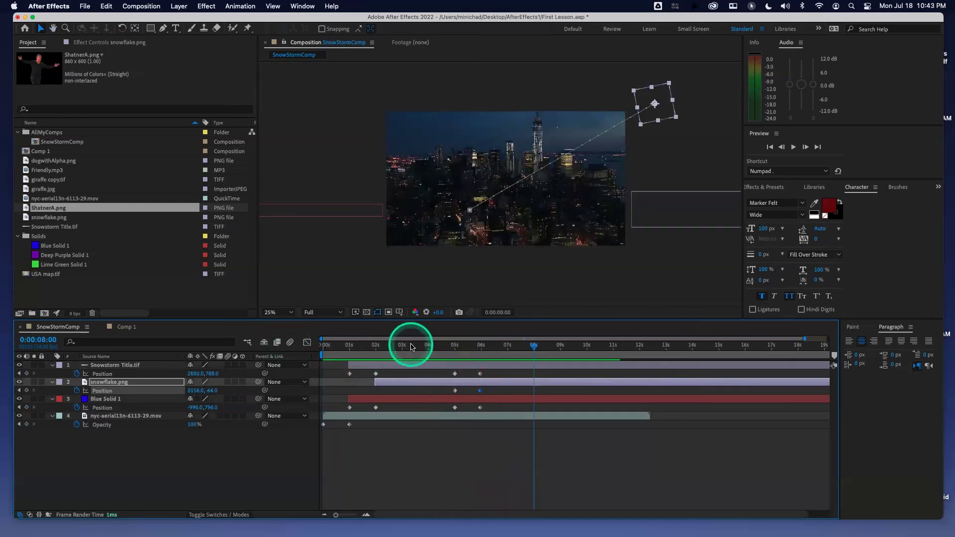
pyautogui.click(393, 345)
pyautogui.moveTo(394, 345); pyautogui.dragTo(455, 346)
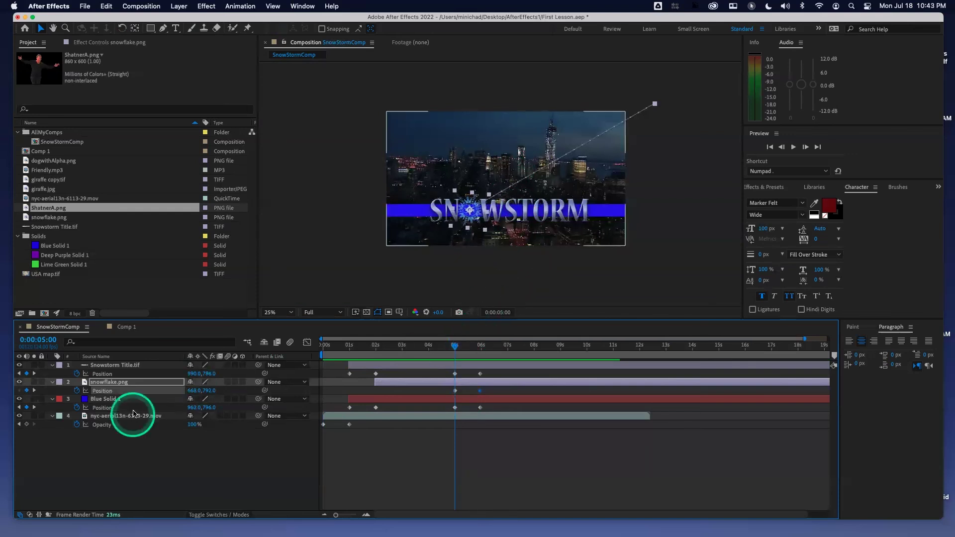
# At 0:00:05:23, scale the snowflake to about 81.2% and move it farther beyond the frame's upper-right corner
pyautogui.press('s')
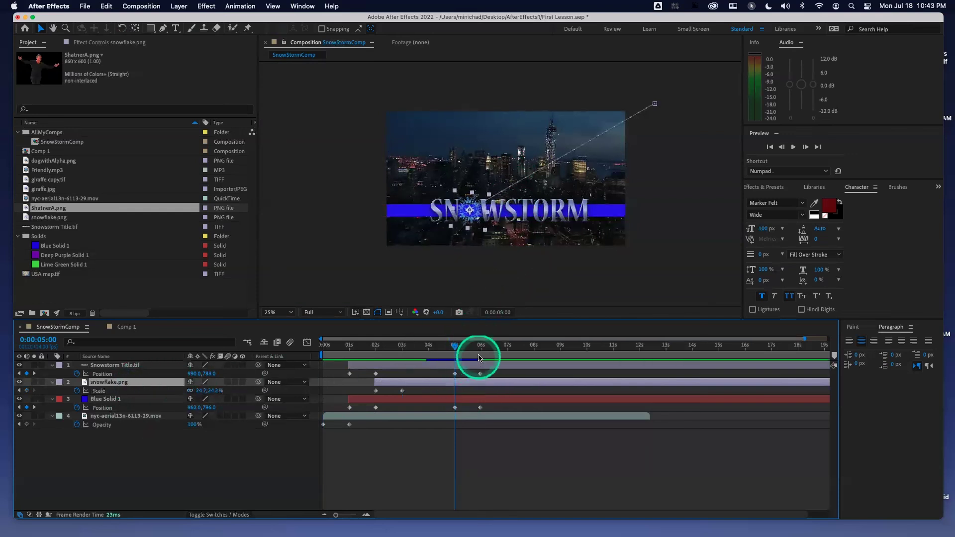
pyautogui.click(480, 346)
pyautogui.moveTo(204, 390); pyautogui.dragTo(235, 395)
pyautogui.moveTo(668, 145); pyautogui.dragTo(693, 127)
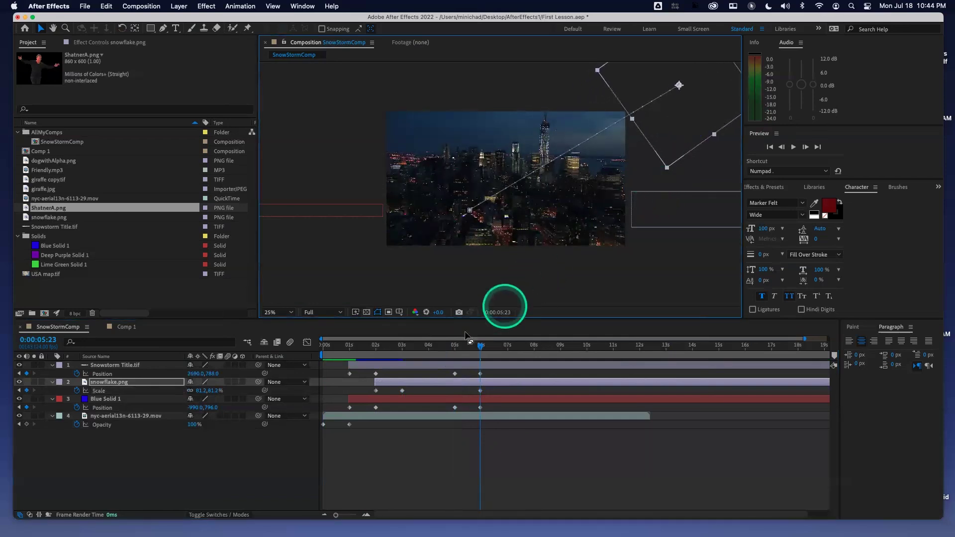
# Play the composition from the beginning to check how the snowflake's size changes before it exits
pyautogui.moveTo(359, 349); pyautogui.dragTo(295, 348)
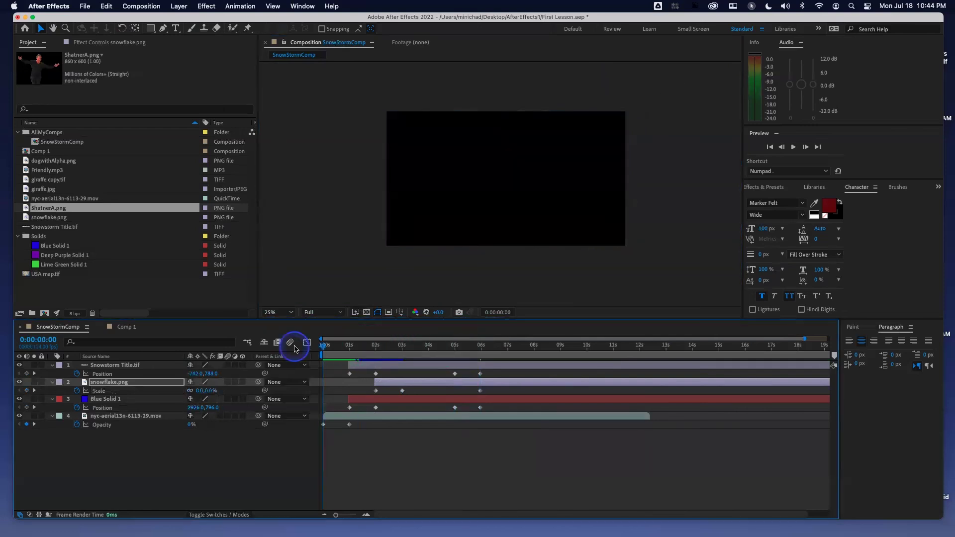
pyautogui.press('space')
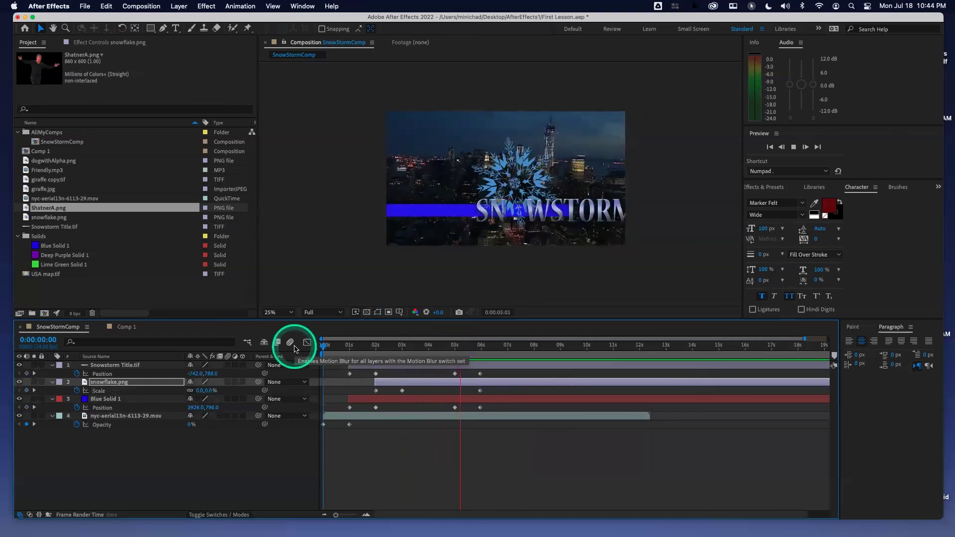
pyautogui.press('space')
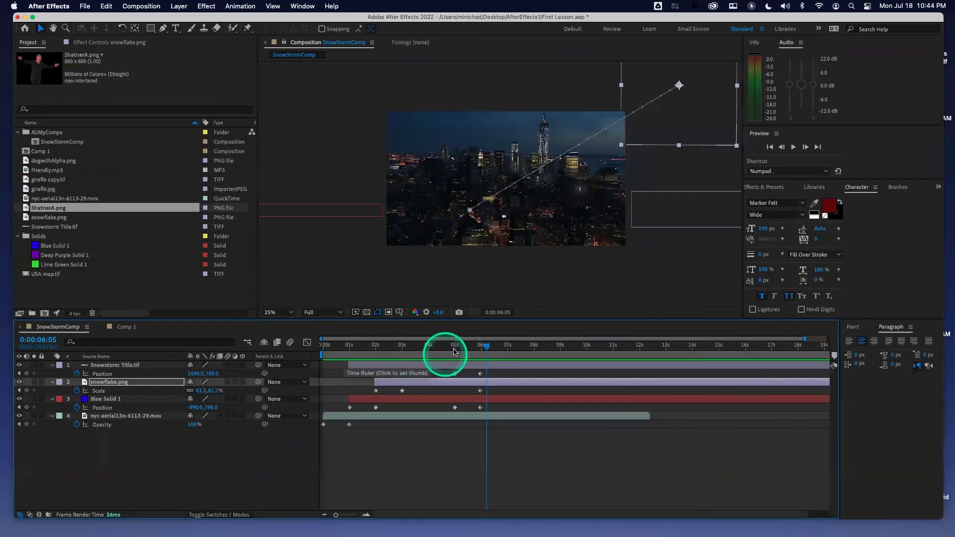
# Copy the snowflake.png layer's three-second Scale keyframe to five seconds
pyautogui.click(455, 348)
pyautogui.click(402, 392)
pyautogui.click(402, 392)
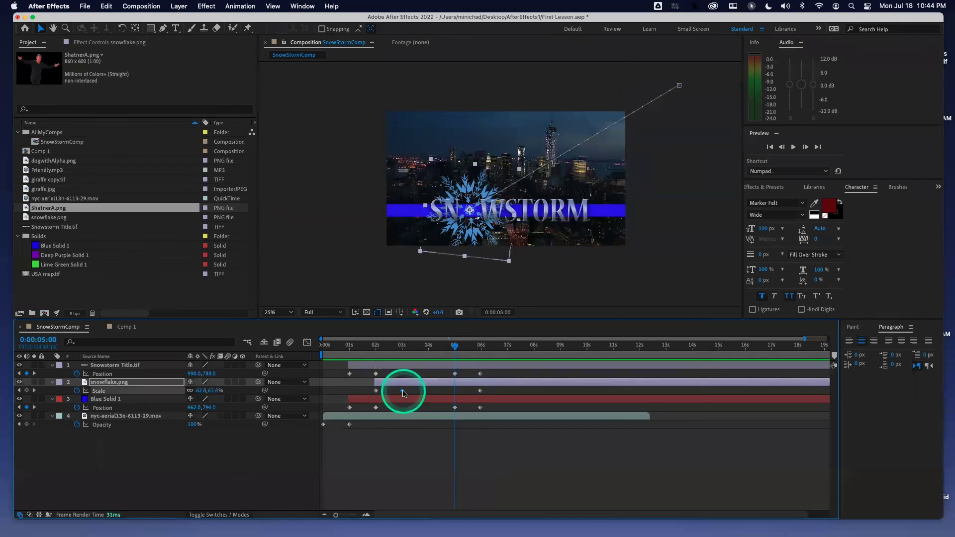
pyautogui.press('cmd+v')
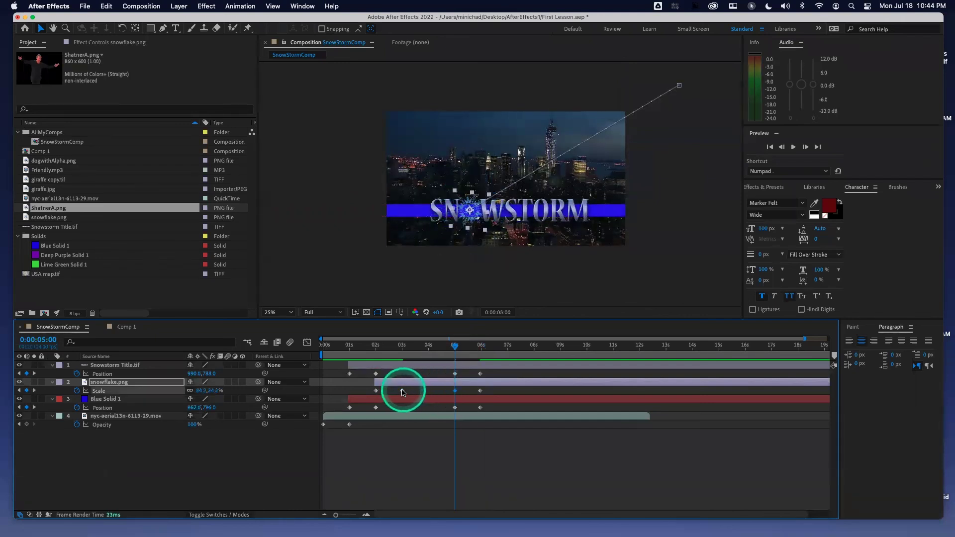
pyautogui.moveTo(403, 392); pyautogui.dragTo(457, 393)
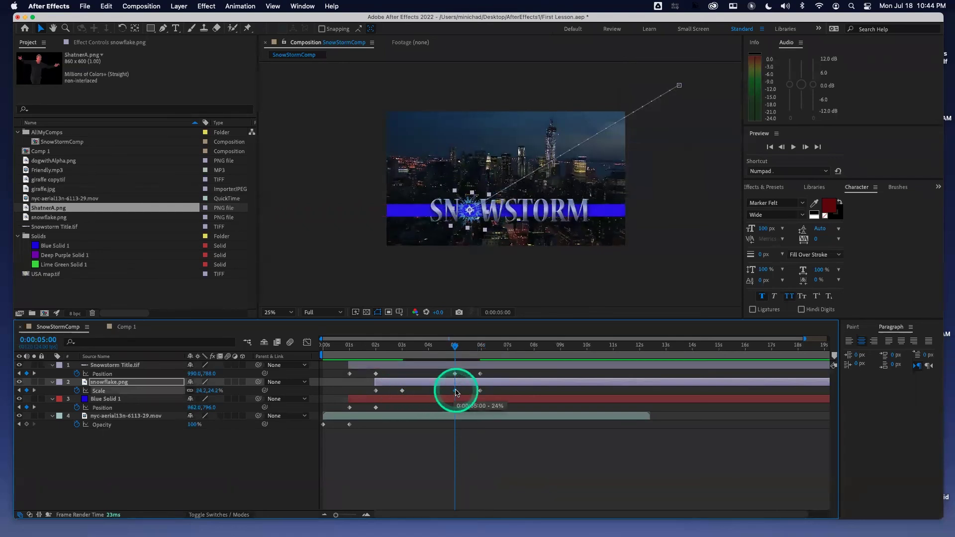
# Play the composition from the beginning twice to check the snowflake's size hold and its growth on exit
pyautogui.moveTo(418, 347); pyautogui.dragTo(290, 347)
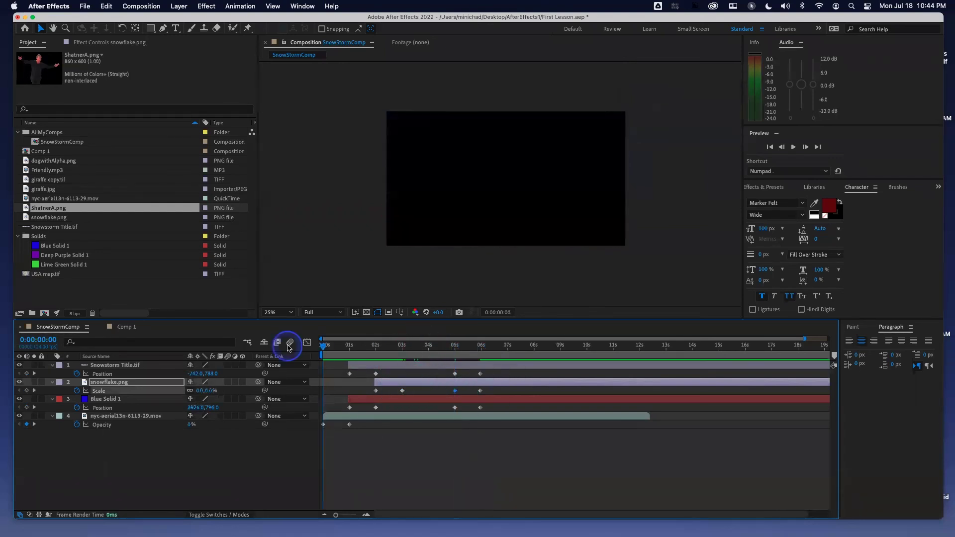
pyautogui.press('space')
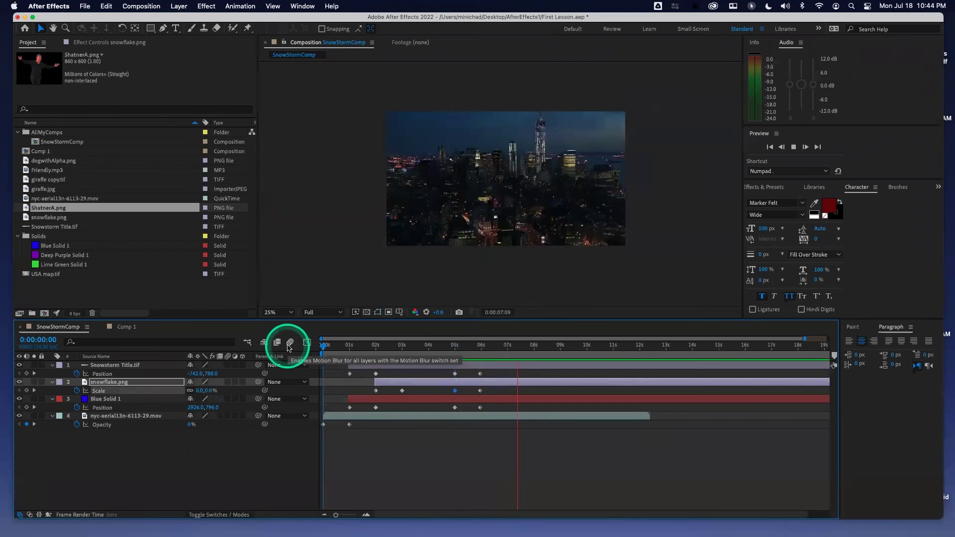
pyautogui.moveTo(421, 345); pyautogui.dragTo(301, 353)
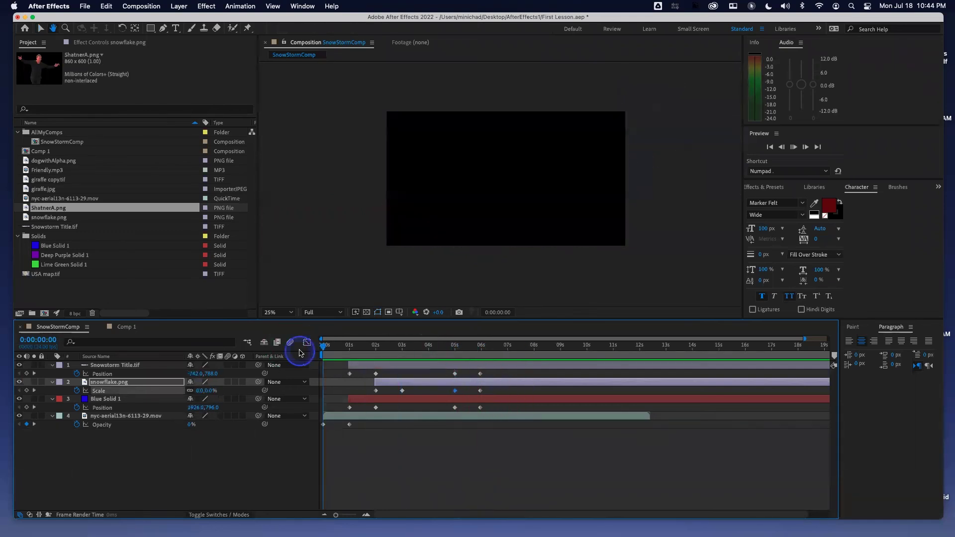
pyautogui.press('space')
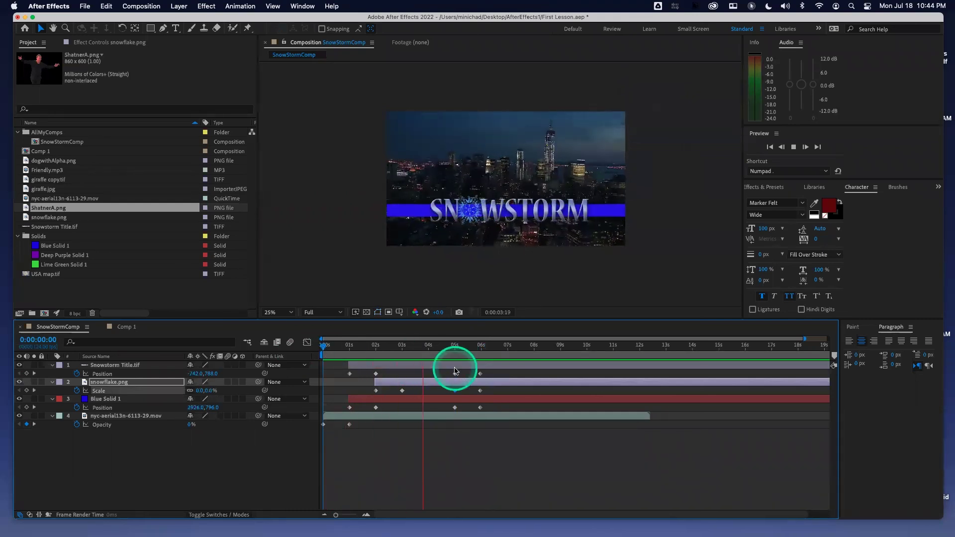
pyautogui.press('space')
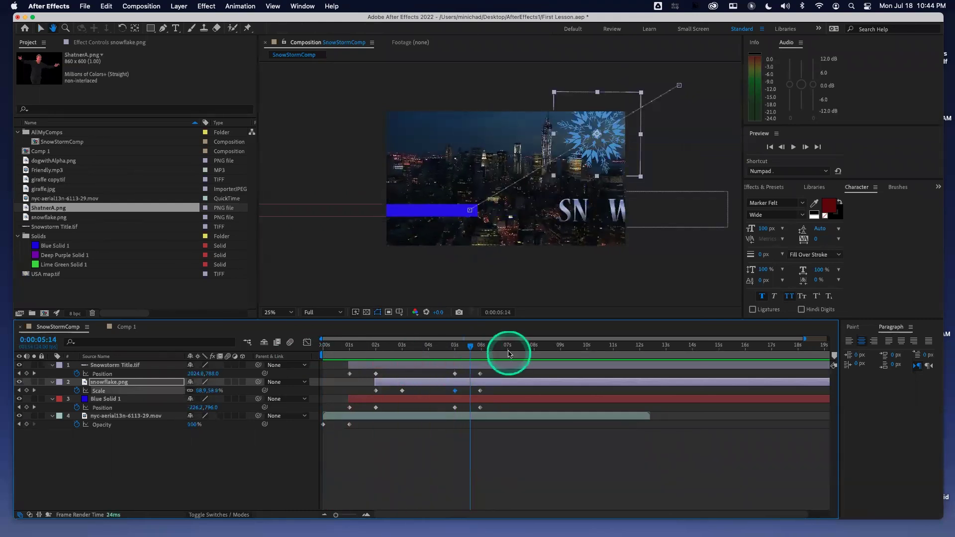
# Copy the nyc-aerial13n-6113-29.mov layer's one-second Opacity keyframe to 0:00:05:23
pyautogui.click(507, 347)
pyautogui.moveTo(507, 351); pyautogui.dragTo(480, 347)
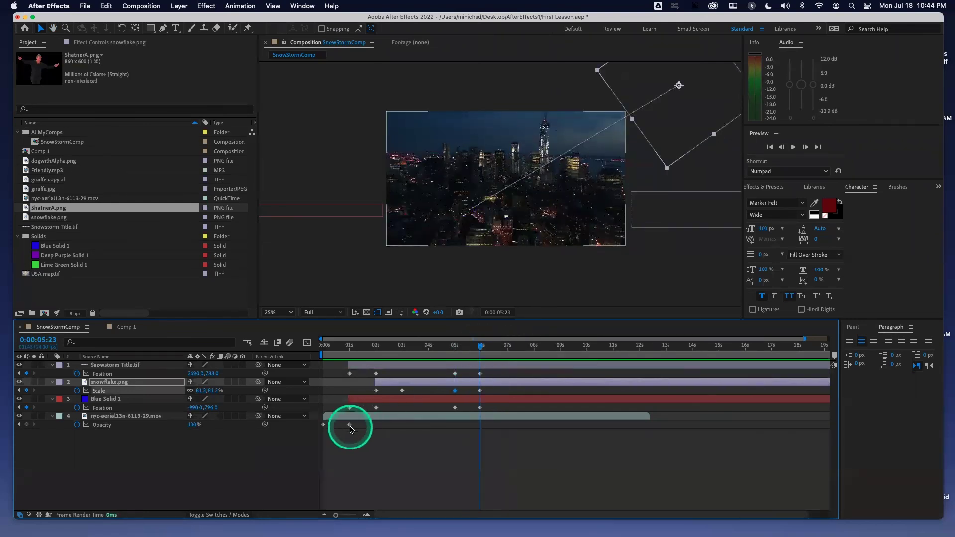
pyautogui.click(350, 425)
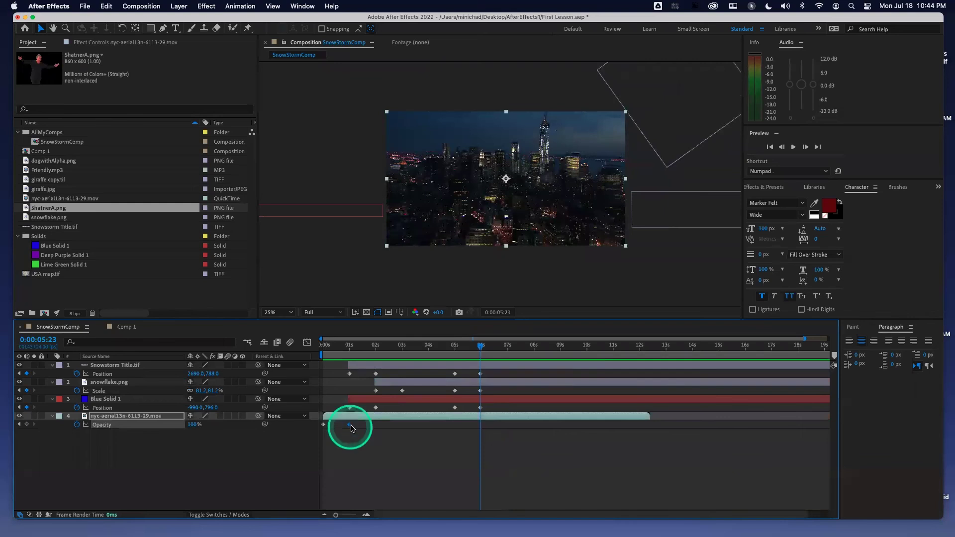
# Copy the nyc-aerial13n-6113-29.mov layer's first Opacity keyframe, at 0%, to 0:00:06:23
pyautogui.click(510, 348)
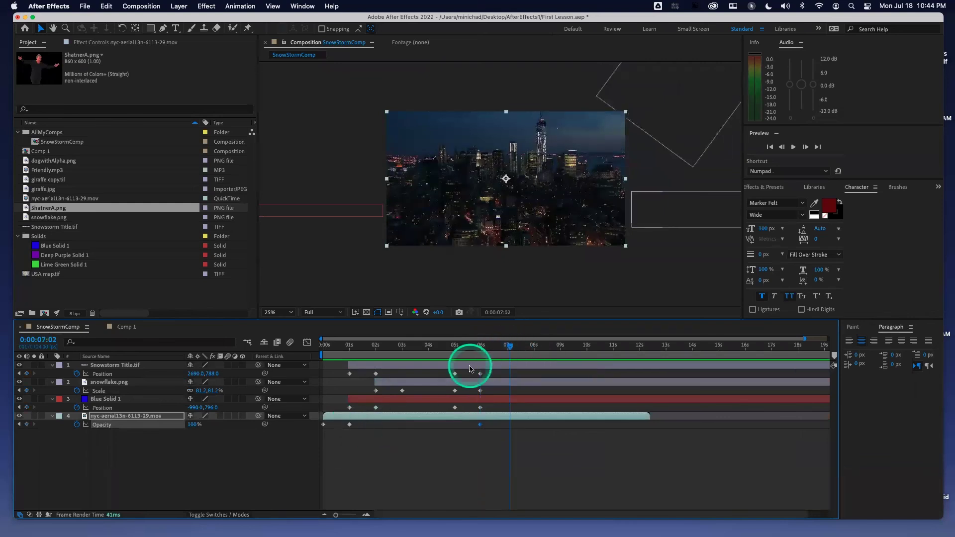
pyautogui.moveTo(510, 346); pyautogui.dragTo(507, 346)
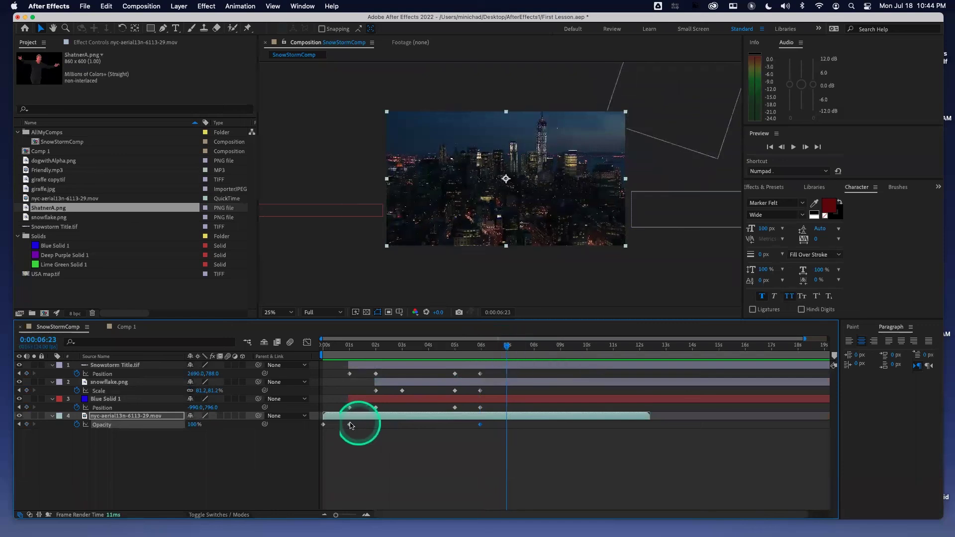
pyautogui.click(323, 425)
pyautogui.press('super+c')
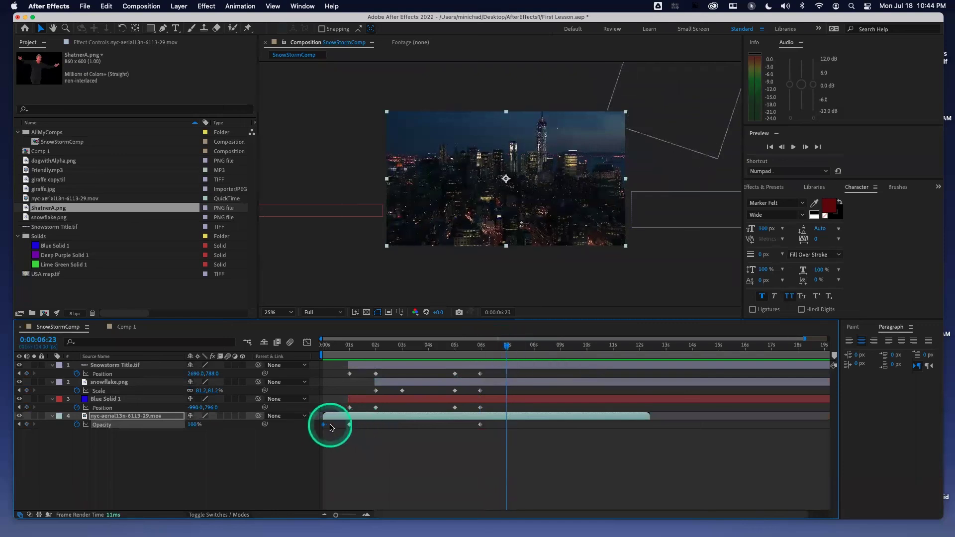
pyautogui.press('super+v')
# Play the composition from the beginning to check the footage's fade-out, and replay it at 50% magnification
pyautogui.moveTo(453, 348); pyautogui.dragTo(310, 349)
pyautogui.press('space')
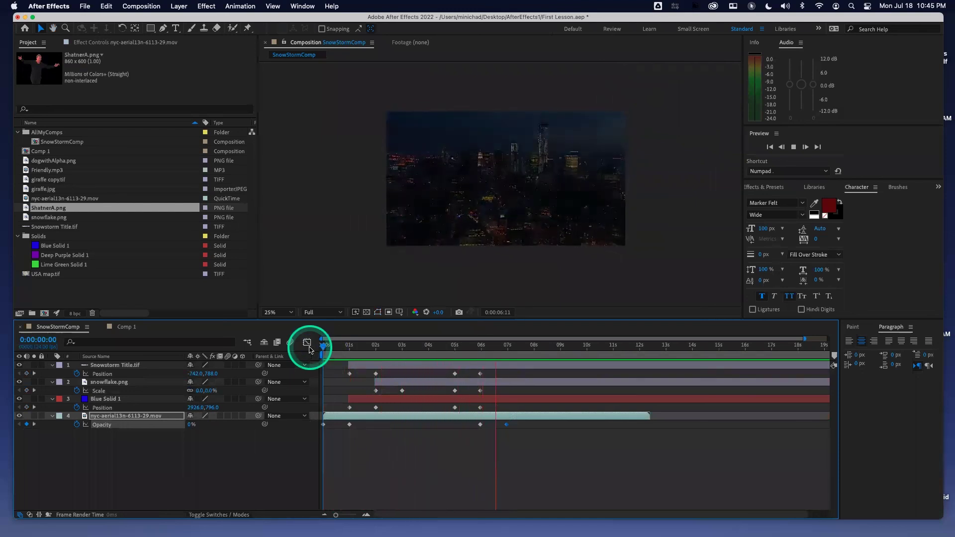
pyautogui.press('space')
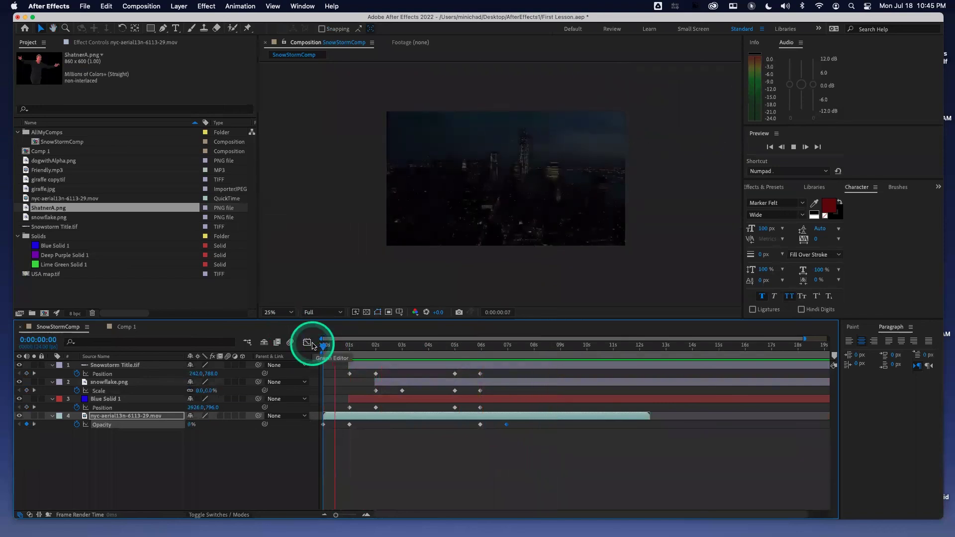
pyautogui.scroll(-4, 449, 230)
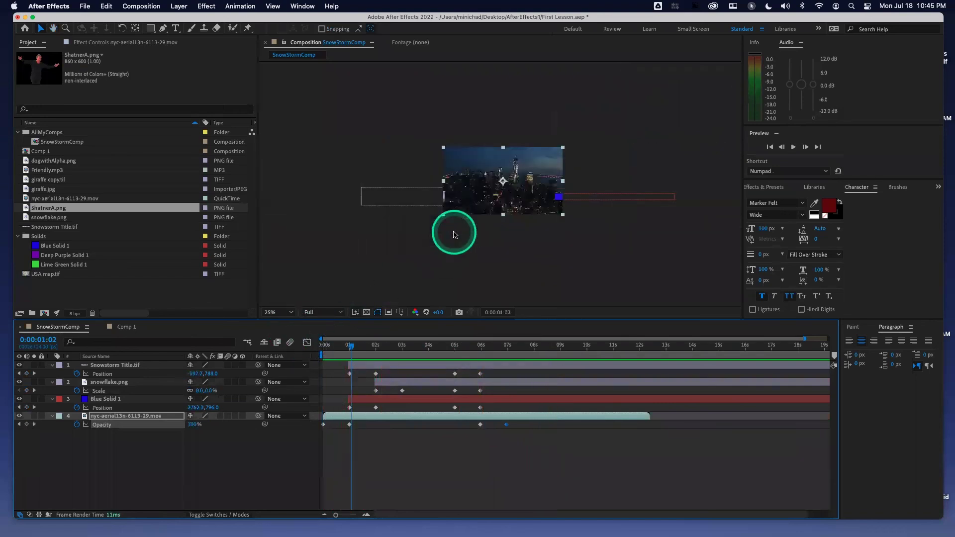
pyautogui.scroll(4, 454, 234)
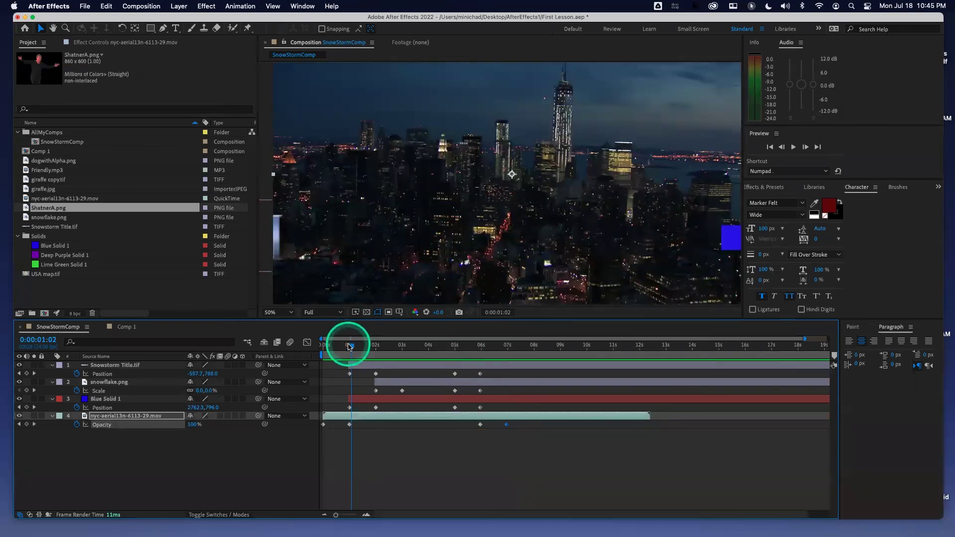
pyautogui.moveTo(350, 344); pyautogui.dragTo(305, 343)
pyautogui.press('space')
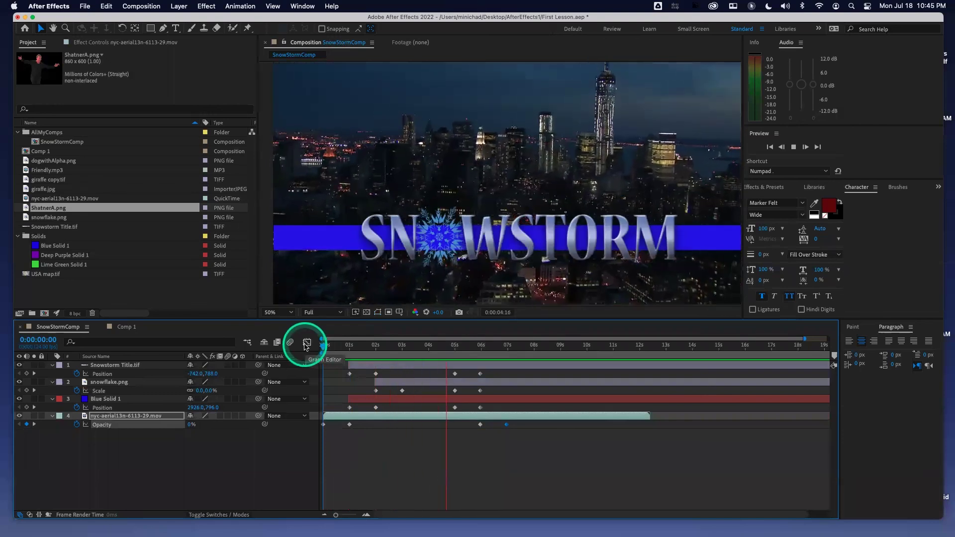
# Go to 0:00:01:23 and apply the CC Snowfall simulation effect to the nyc-aerial13n-6113-29.mov layer
pyautogui.moveTo(329, 344); pyautogui.dragTo(375, 356)
pyautogui.click(149, 418)
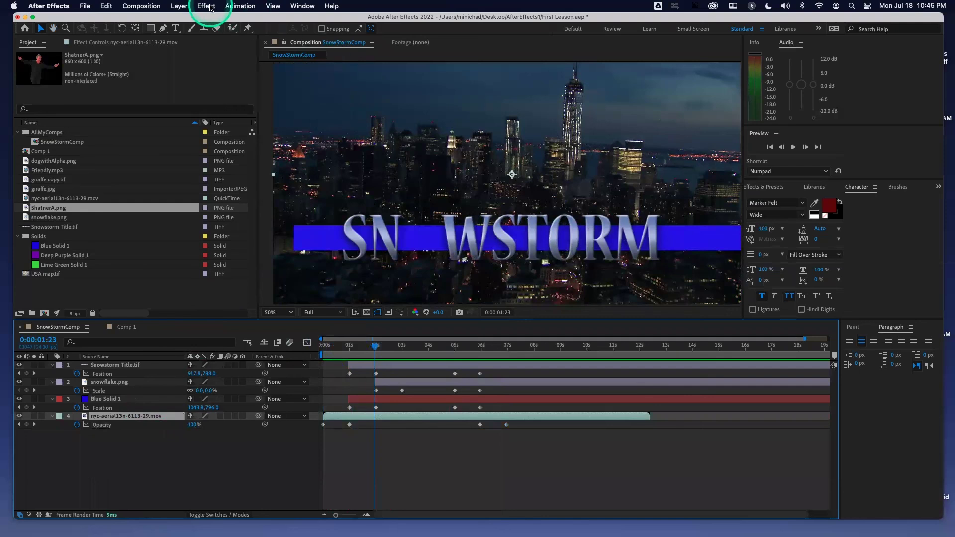
pyautogui.click(211, 8)
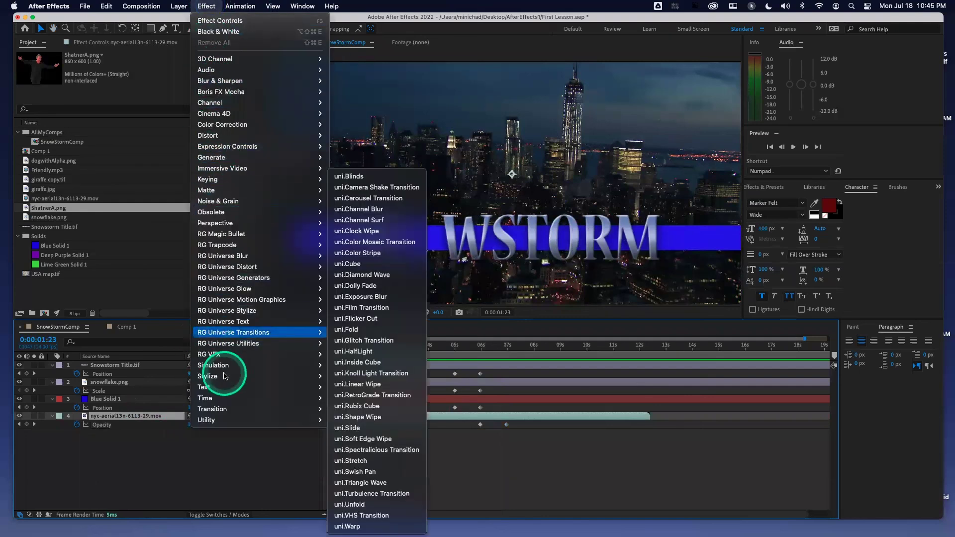
pyautogui.moveTo(234, 366)
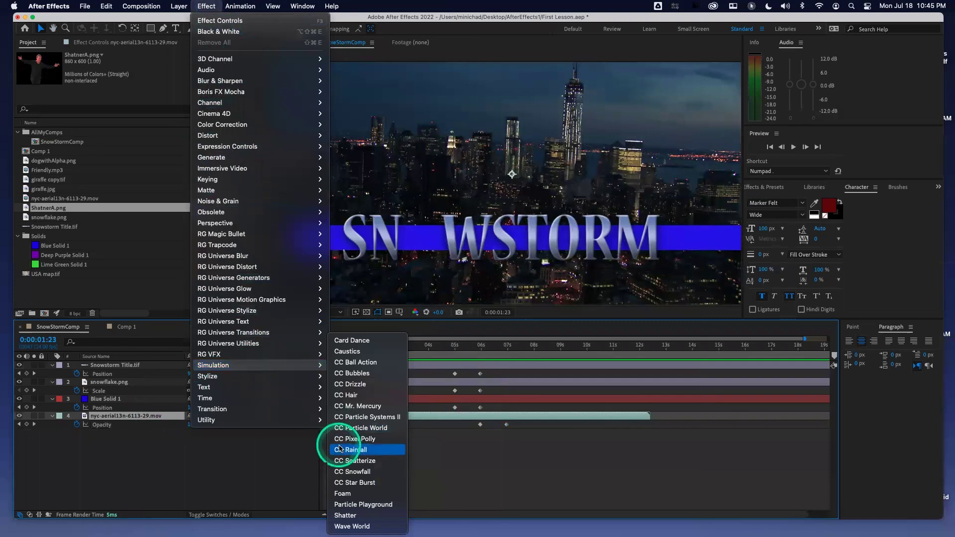
pyautogui.click(353, 476)
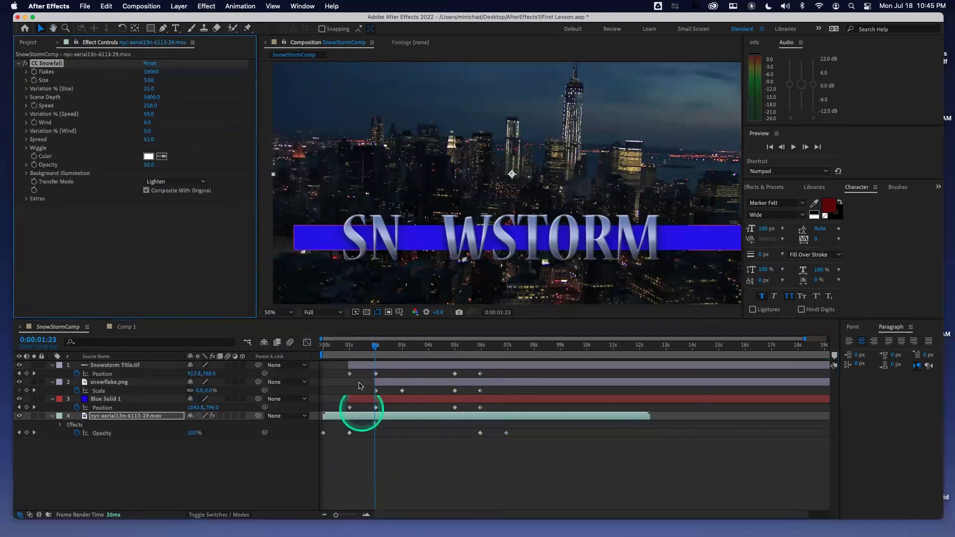
# Preview the snowfall from near the composition's start, and raise CC Snowfall's Flakes to 33100 and Size to 3.79
pyautogui.moveTo(367, 343); pyautogui.dragTo(338, 343)
pyautogui.press('space')
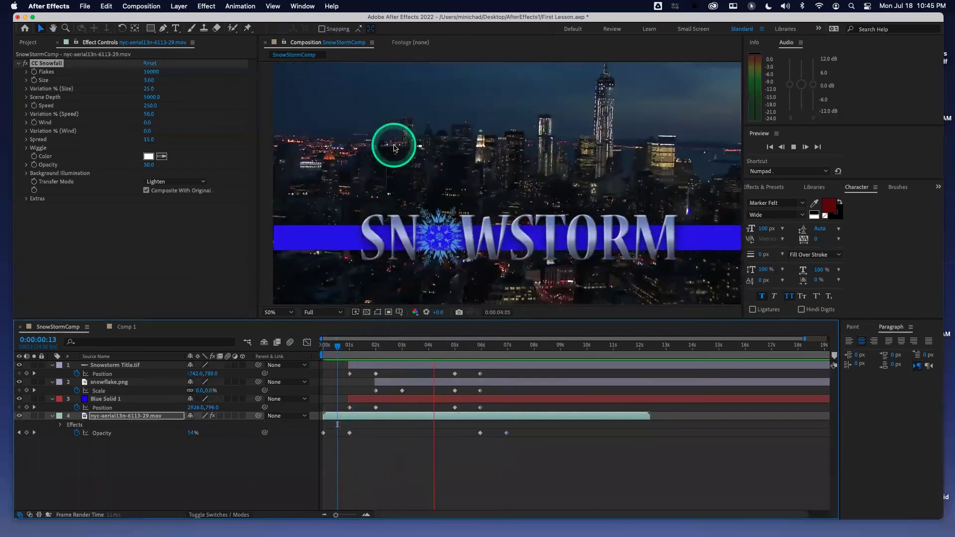
pyautogui.press('space')
pyautogui.moveTo(152, 73); pyautogui.dragTo(264, 85)
# Replay the composition from the beginning to check the denser snowfall, and bring back the list of project items
pyautogui.press('space')
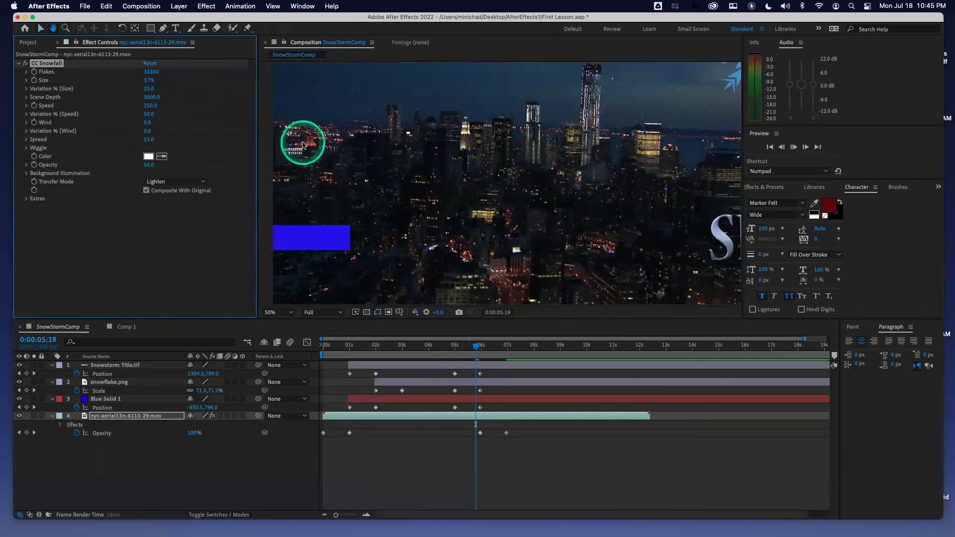
pyautogui.press('space')
pyautogui.moveTo(442, 346); pyautogui.dragTo(296, 348)
pyautogui.press('space')
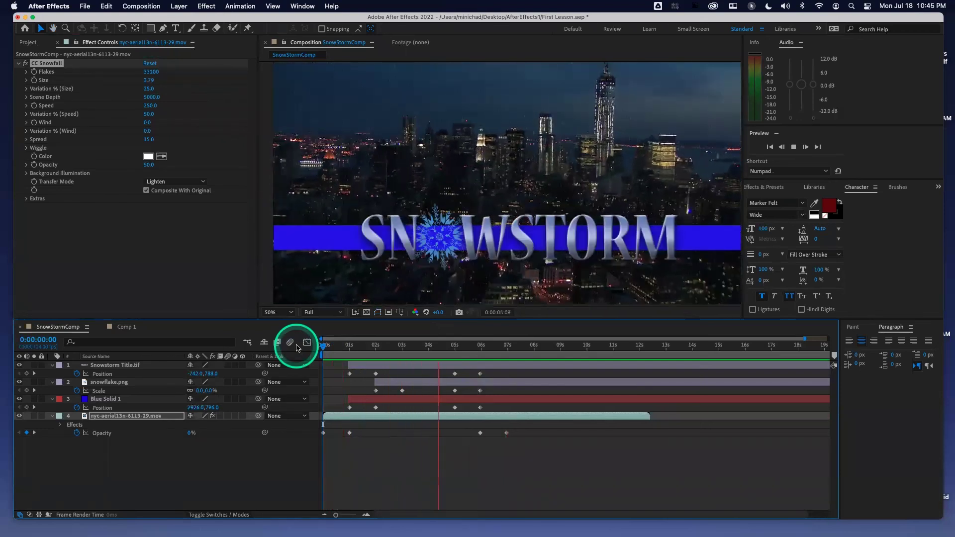
pyautogui.click(120, 204)
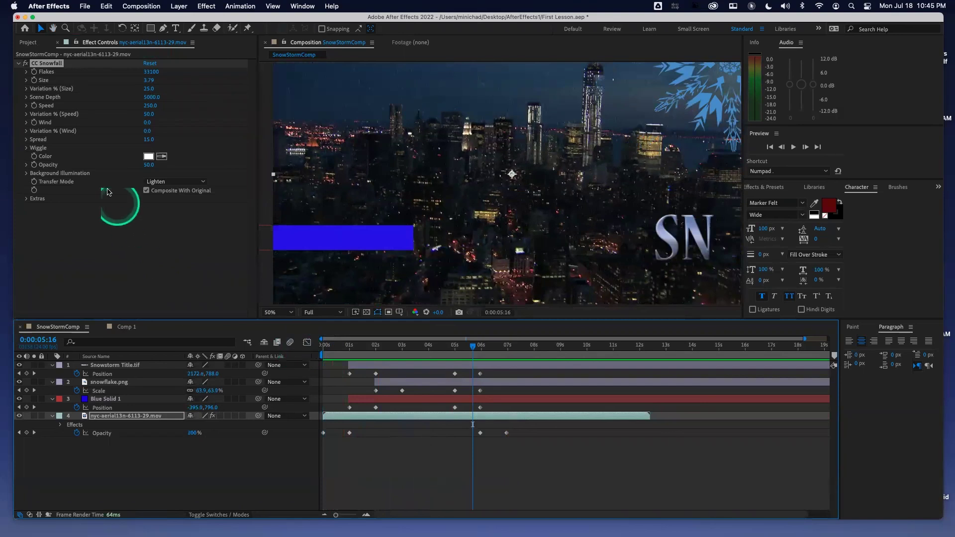
pyautogui.click(30, 42)
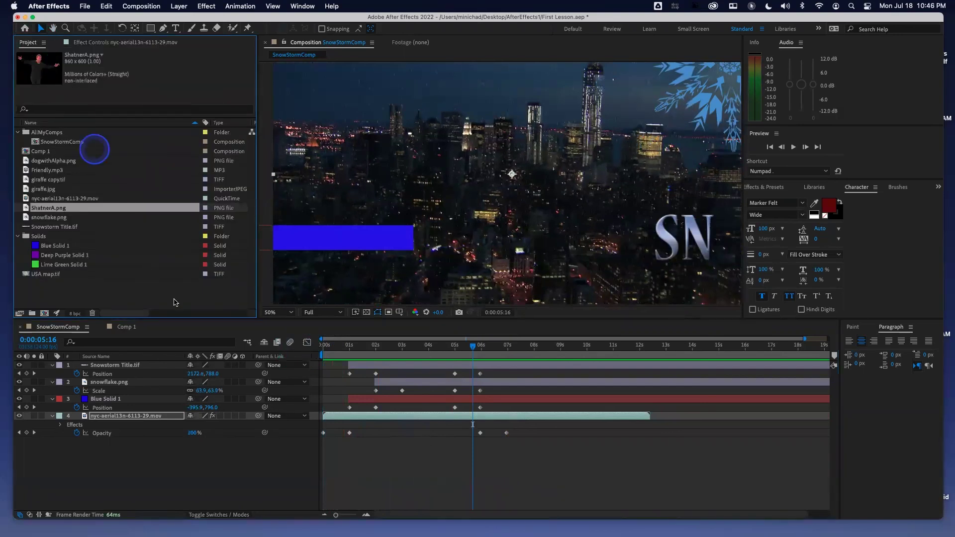
pyautogui.moveTo(398, 346); pyautogui.dragTo(301, 354)
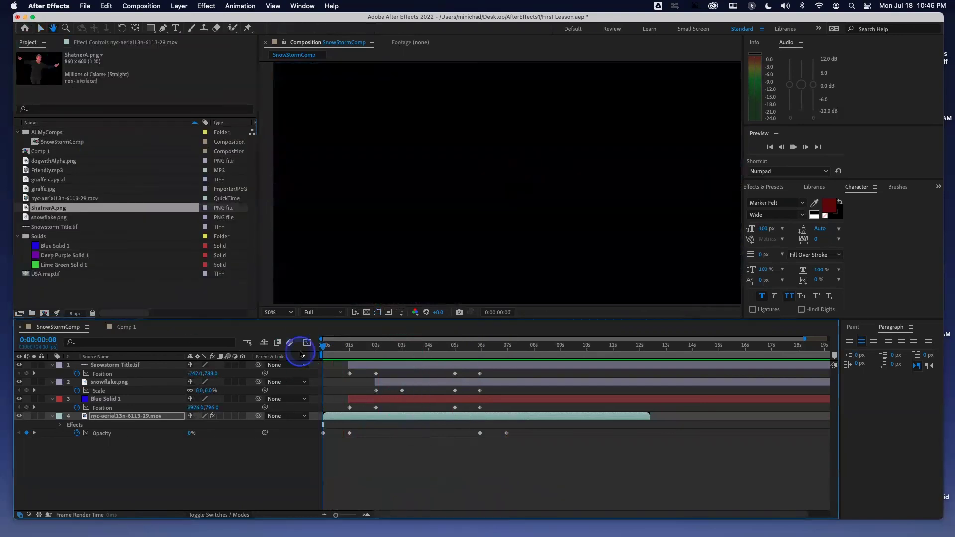
pyautogui.press('space')
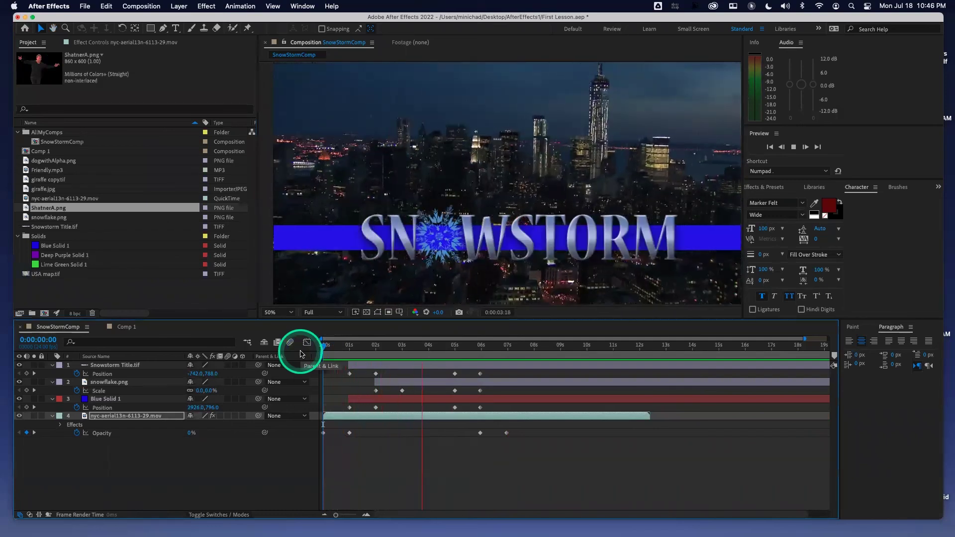
pyautogui.press('space')
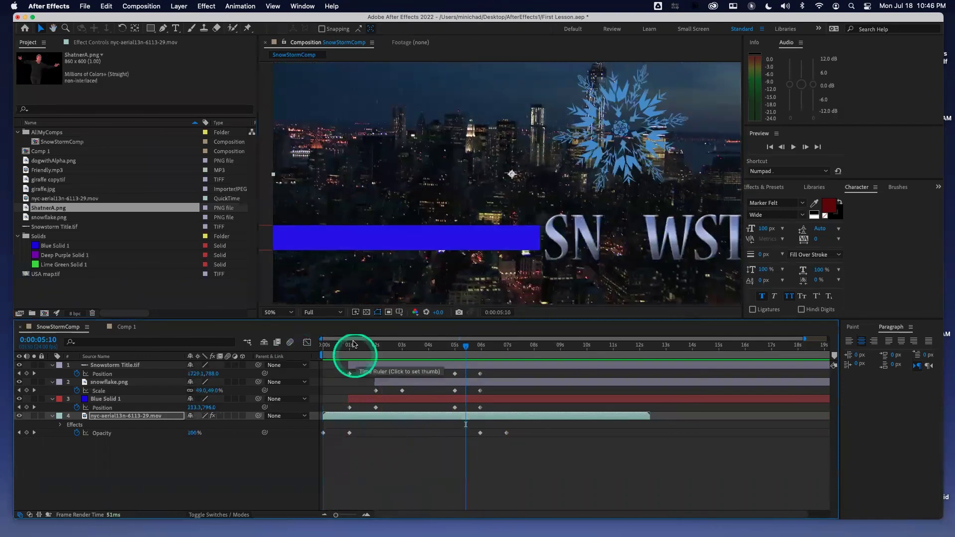
# Go to 0:00:05:23 and examine the layers' keyframes around that time at a closer timeline scale
pyautogui.click(322, 345)
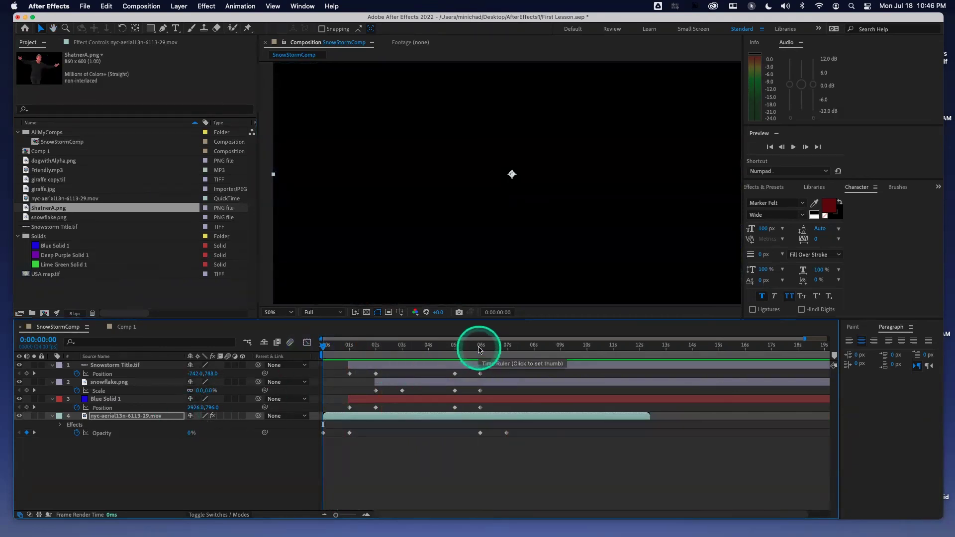
pyautogui.click(479, 348)
pyautogui.moveTo(479, 349); pyautogui.dragTo(481, 350)
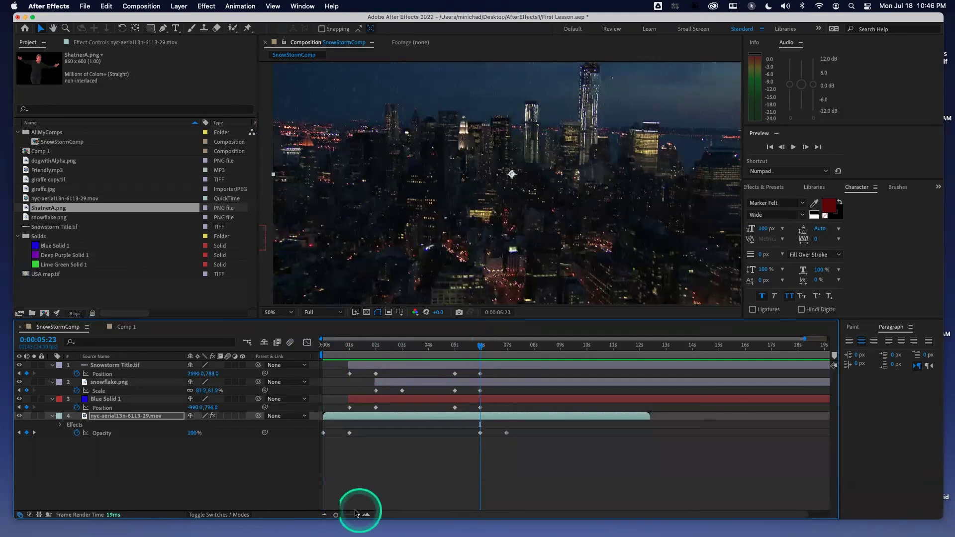
pyautogui.moveTo(337, 518); pyautogui.dragTo(355, 522)
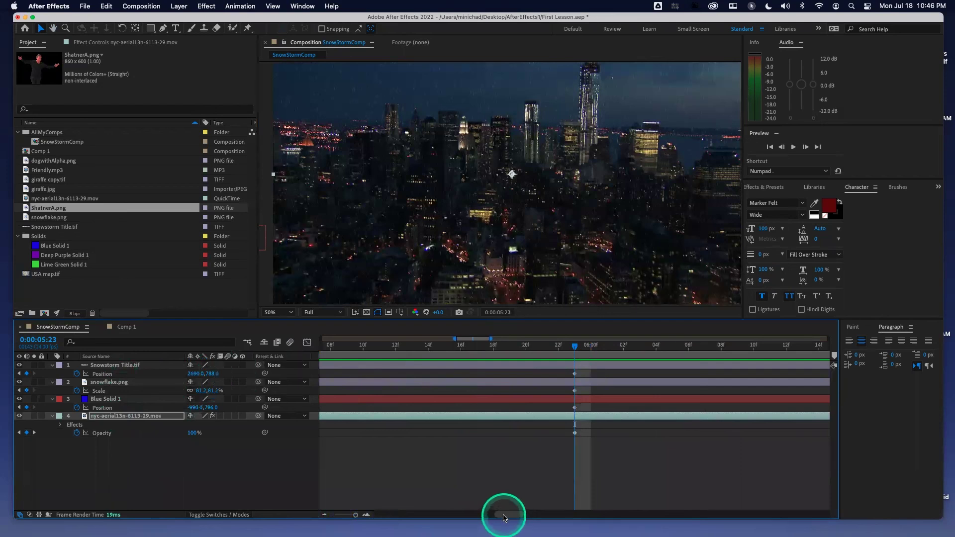
pyautogui.moveTo(504, 516); pyautogui.dragTo(474, 516)
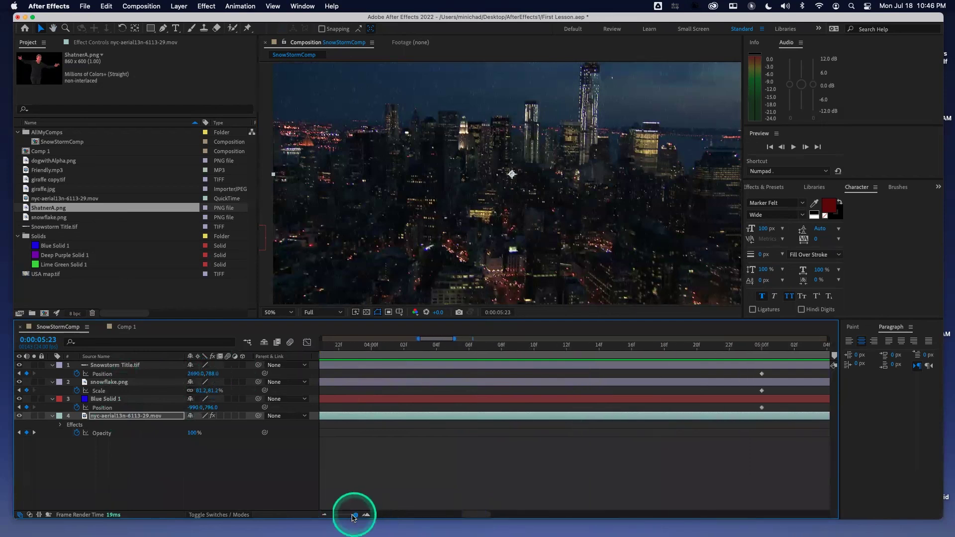
pyautogui.moveTo(356, 518); pyautogui.dragTo(345, 517)
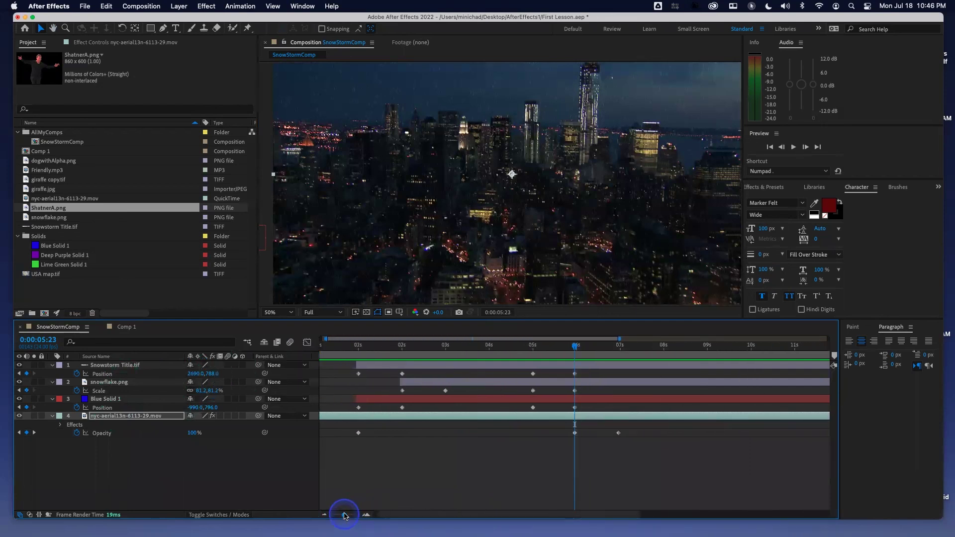
# At 0:00:02:00, set the Y Position of the Snowstorm Title.tif layer to 790
pyautogui.click(402, 344)
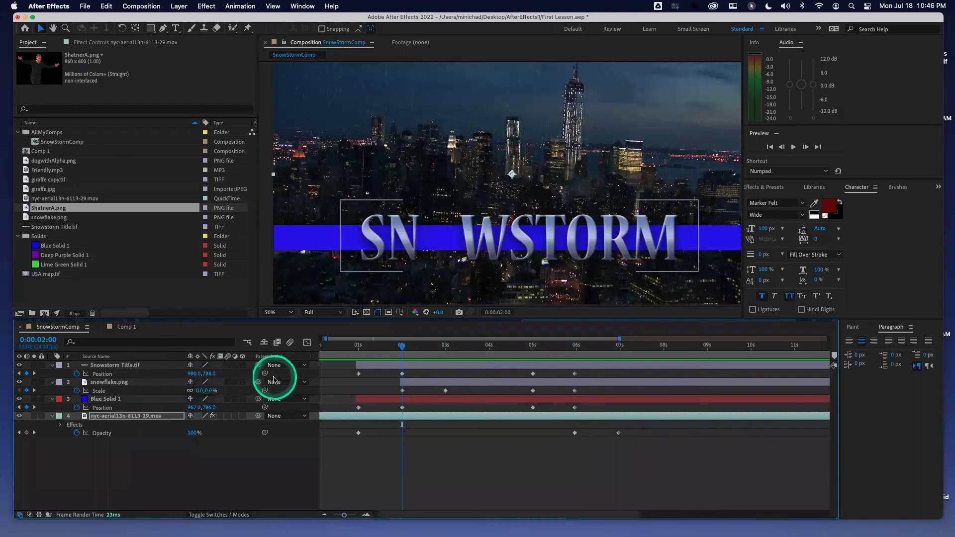
pyautogui.click(209, 373)
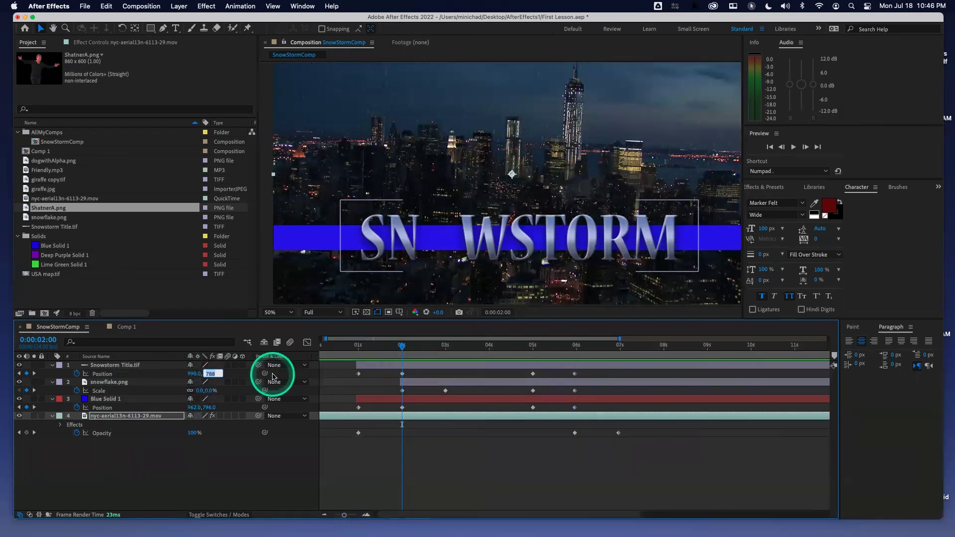
pyautogui.write('790')
pyautogui.press('Return')
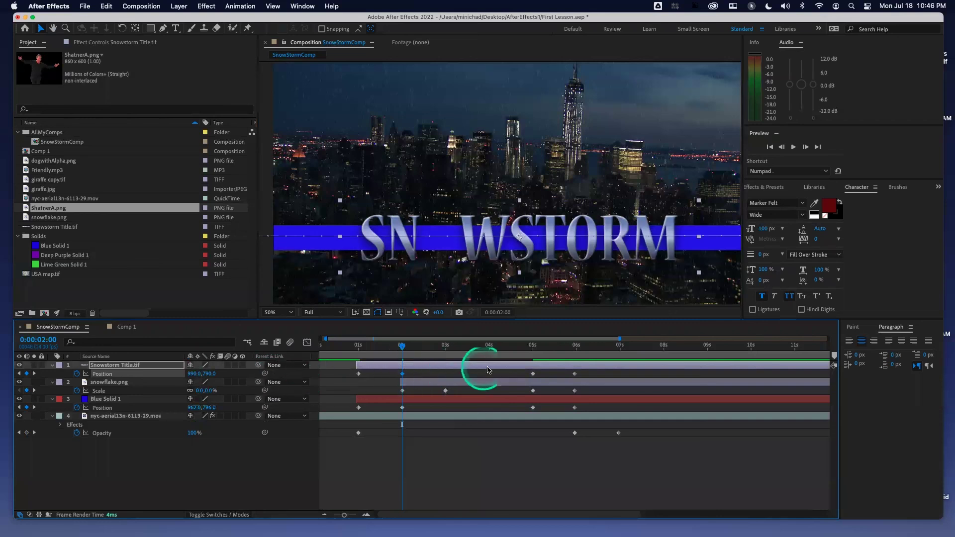
# Try a Y Position of 790 on the Snowstorm Title.tif layer at 0:00:05:00, and restore it to 788
pyautogui.click(532, 347)
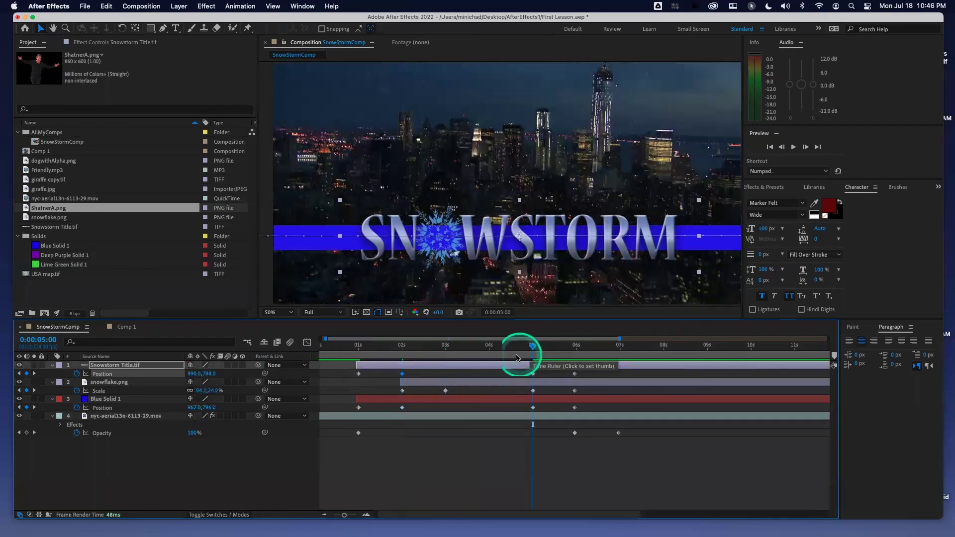
pyautogui.click(208, 374)
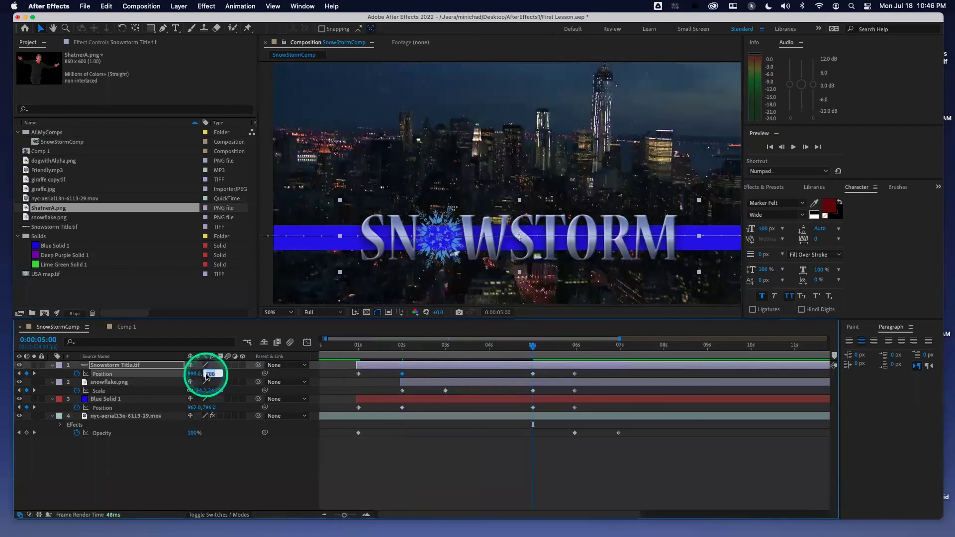
pyautogui.write('790')
pyautogui.press('Return')
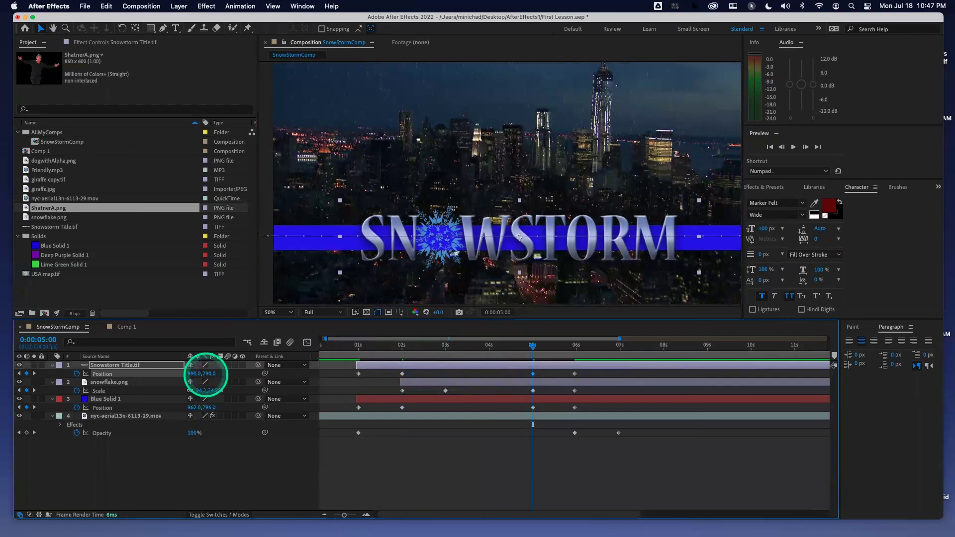
pyautogui.moveTo(209, 374); pyautogui.dragTo(206, 374)
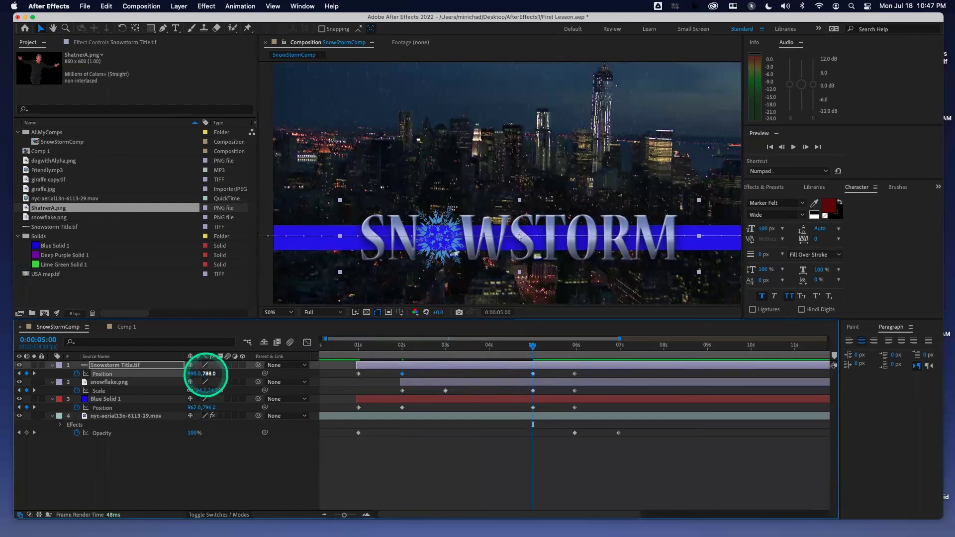
# Advance one frame to 0:00:05:01 and set the Snowstorm Title.tif layer's Y Position to 790
pyautogui.press('pagedown')
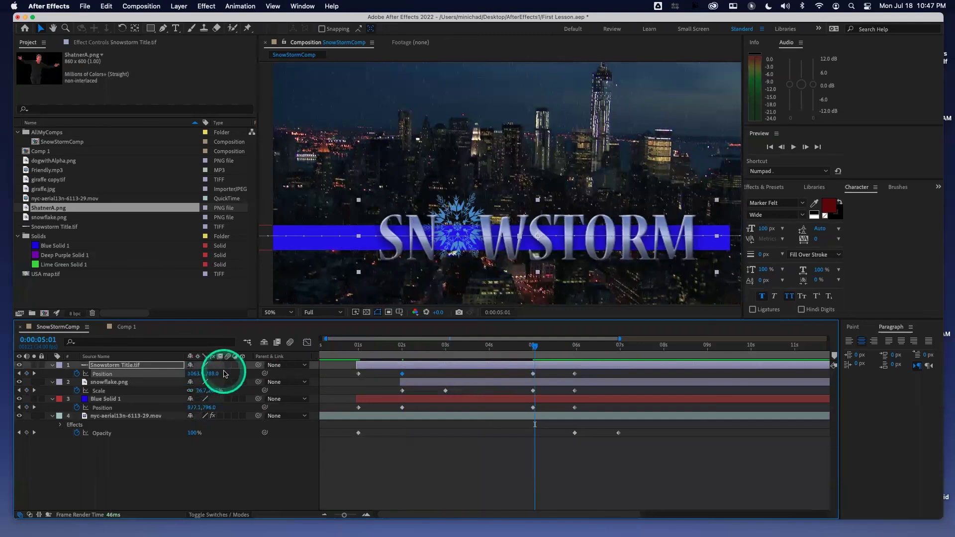
pyautogui.click(211, 374)
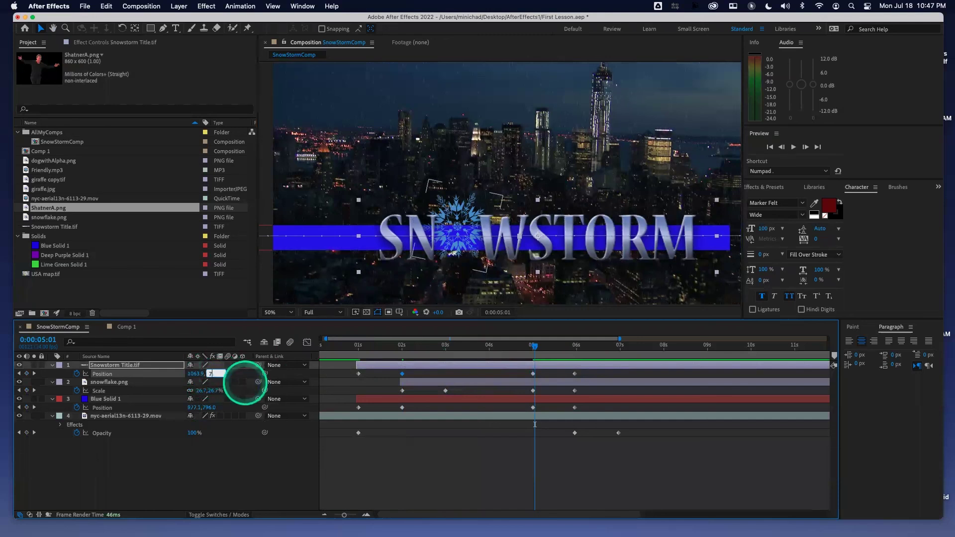
pyautogui.press('Return')
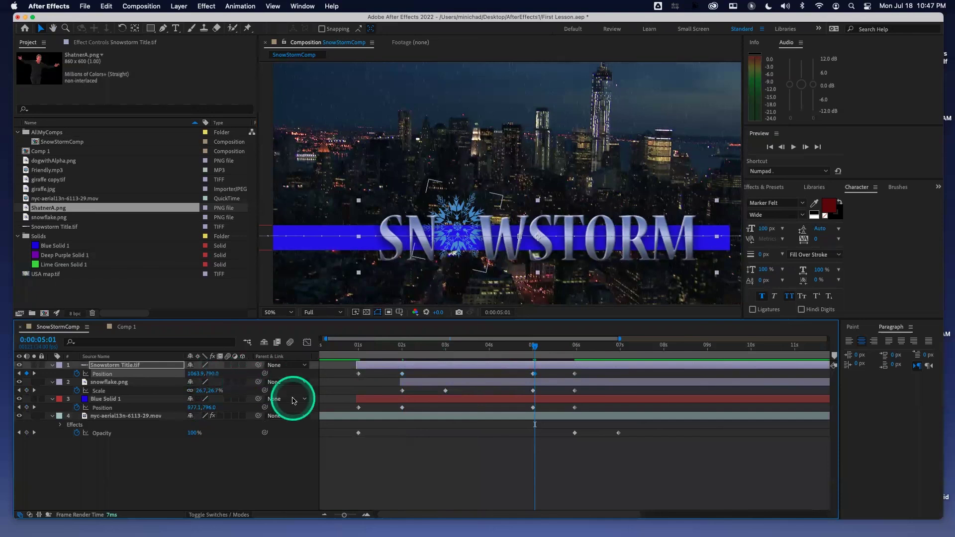
# Compare the title's adjacent Position keyframes at 0:00:05:00 and 0:00:05:01, and delete the one at 0:00:05:01
pyautogui.moveTo(345, 517); pyautogui.dragTo(355, 515)
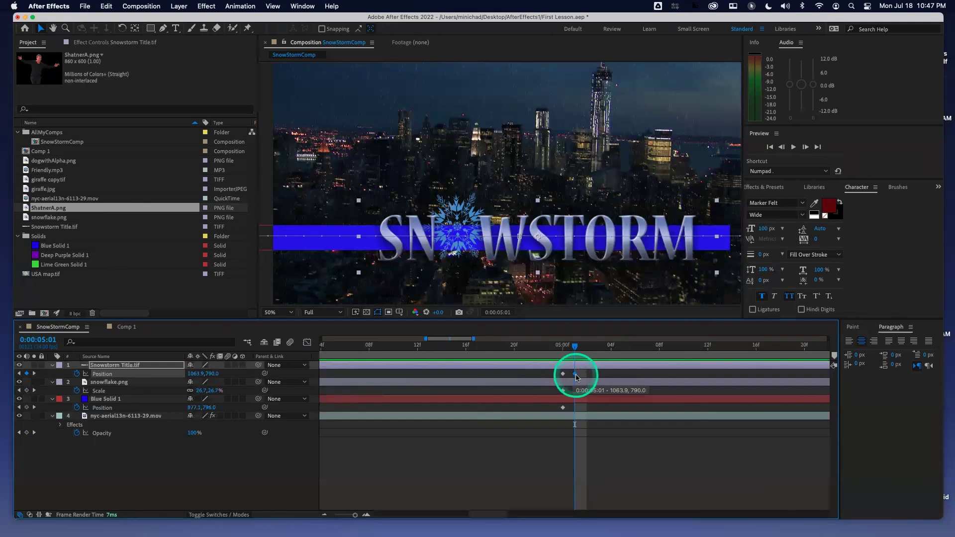
pyautogui.press('pageup')
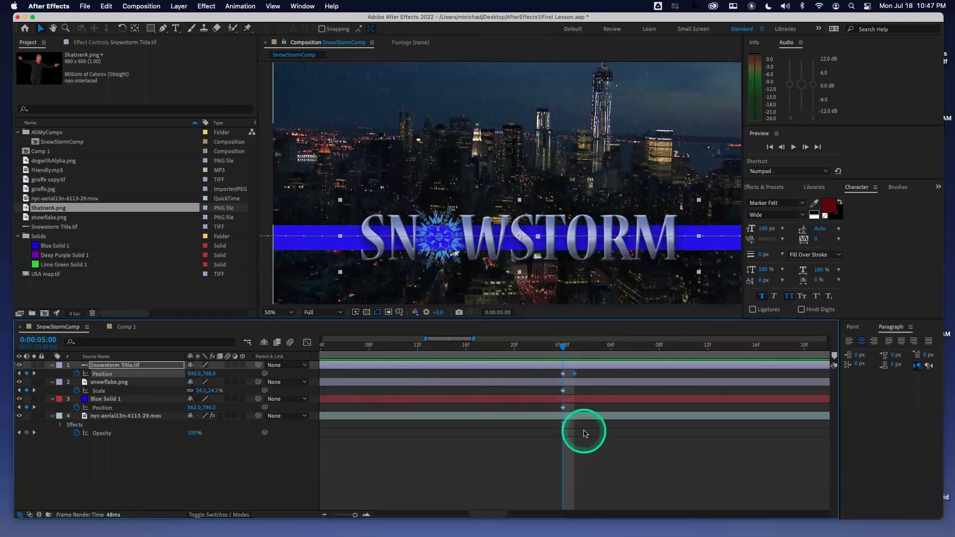
pyautogui.press('pagedown')
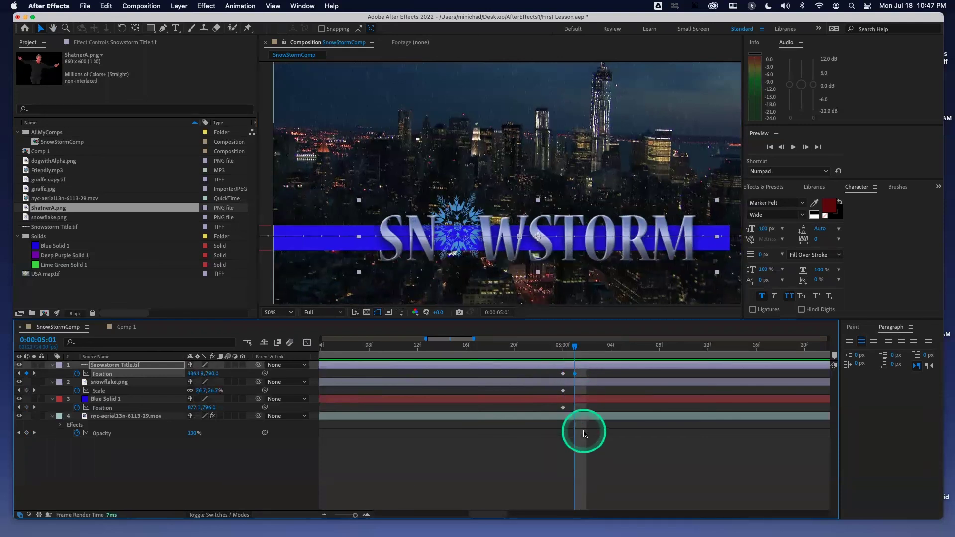
pyautogui.press('pageup')
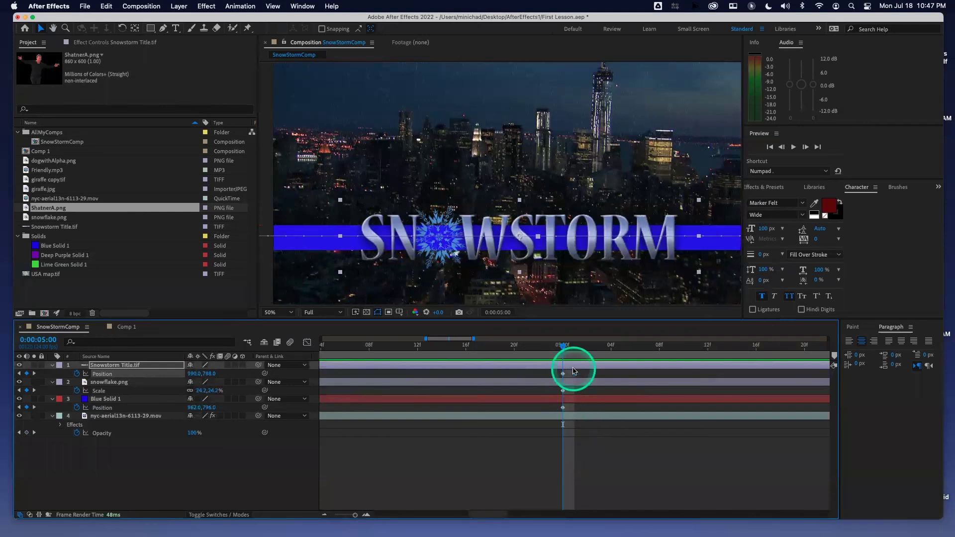
pyautogui.moveTo(577, 377)
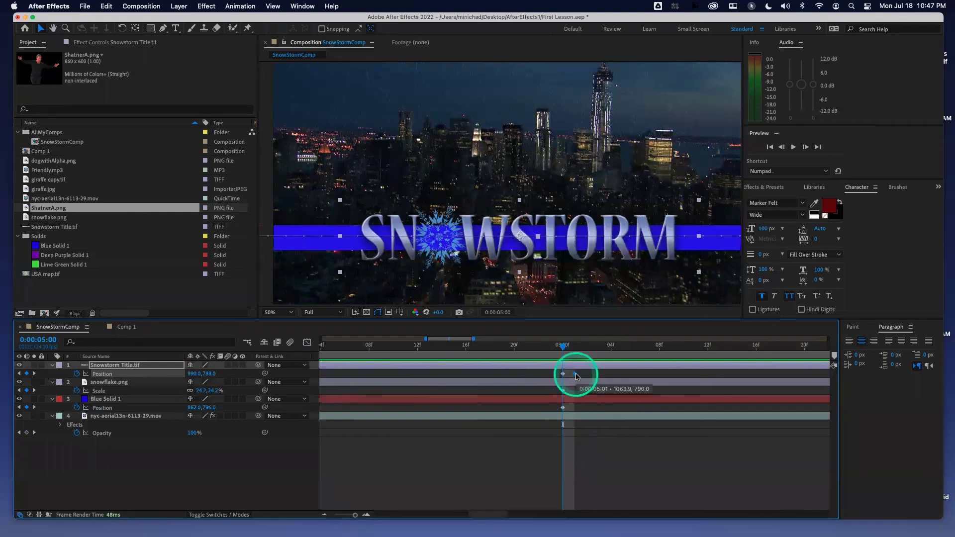
pyautogui.press('Delete')
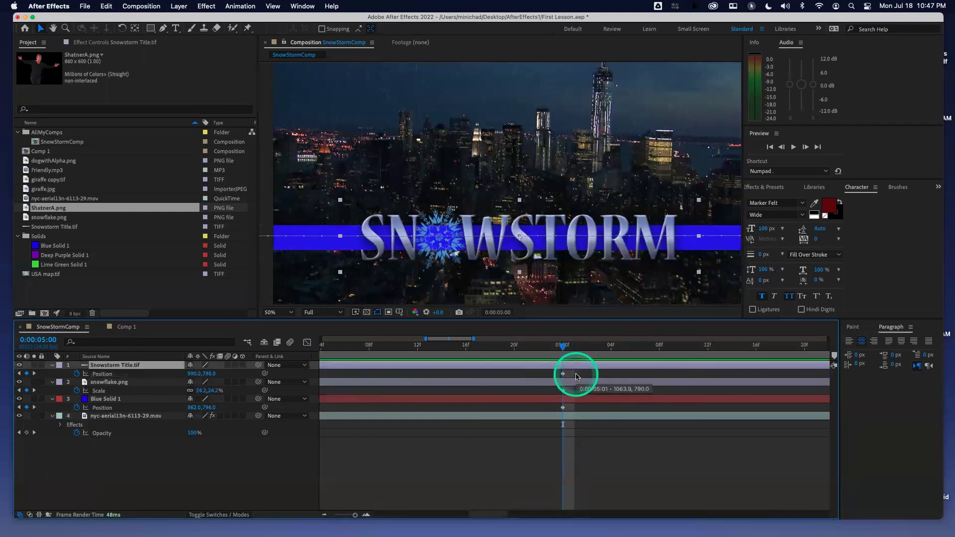
# Show the whole animation in the timeline, go to 0:00:02:00 and select all Position keyframes of the Snowstorm Title.tif layer
pyautogui.moveTo(358, 514); pyautogui.dragTo(337, 514)
pyautogui.click(378, 345)
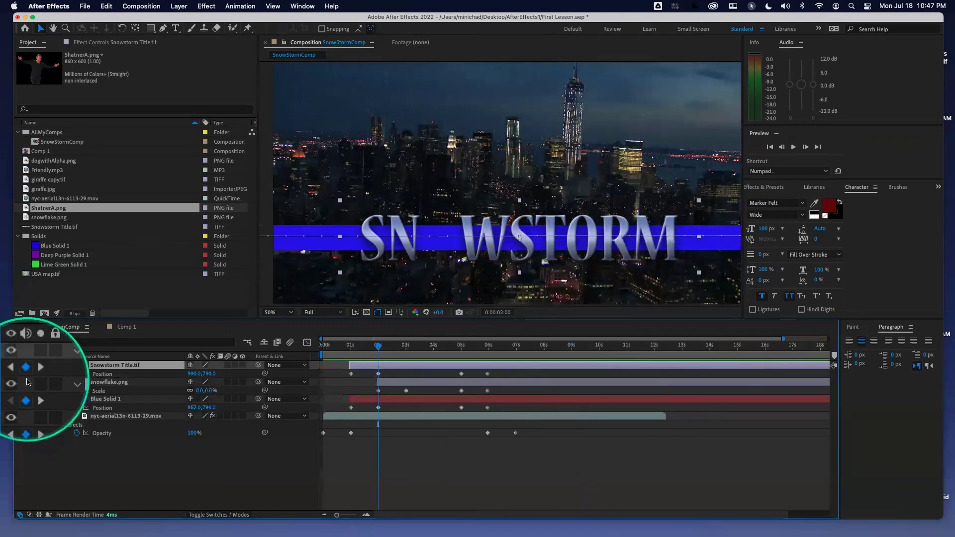
pyautogui.click(97, 374)
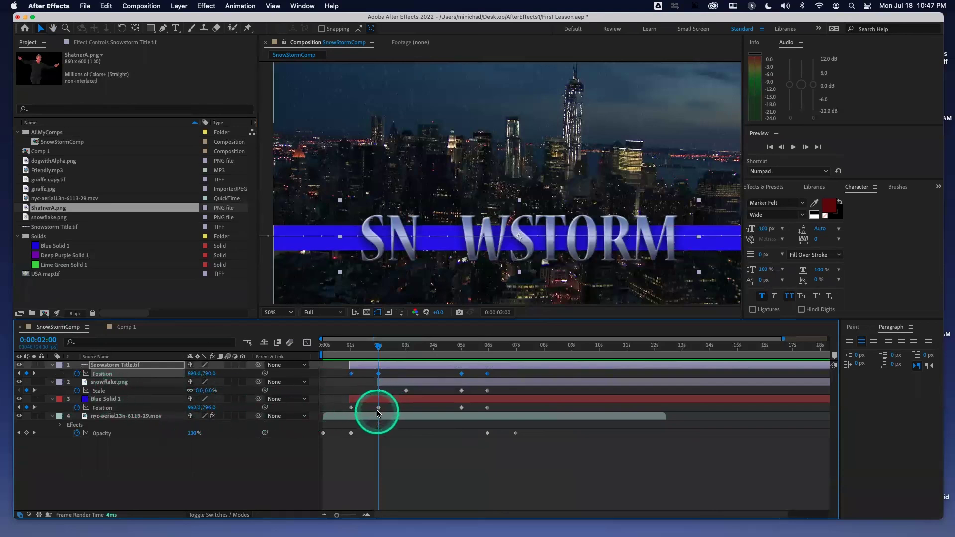
# Go to 0:00:01:01 and jump from there to the nyc-aerial13n-6113-29.mov layer's next Opacity keyframe
pyautogui.click(26, 391)
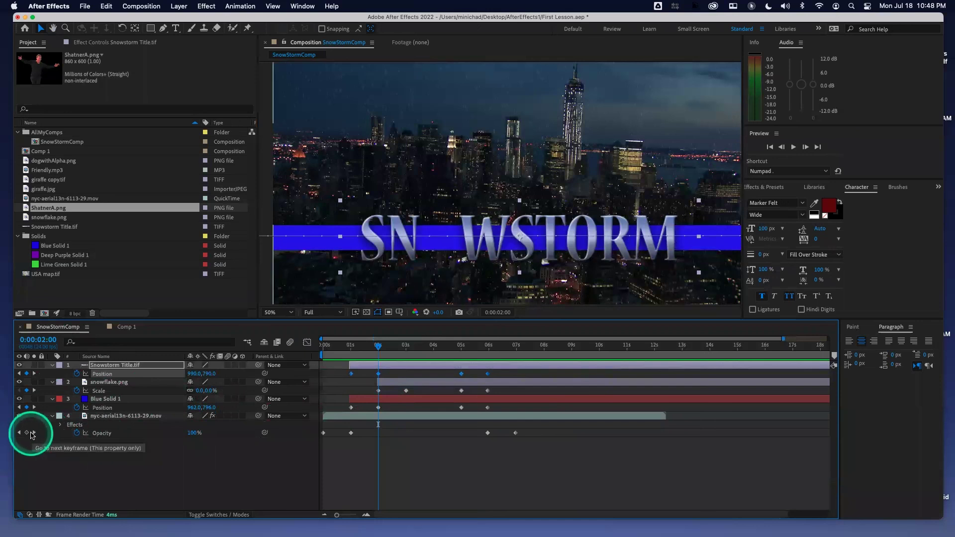
pyautogui.click(352, 343)
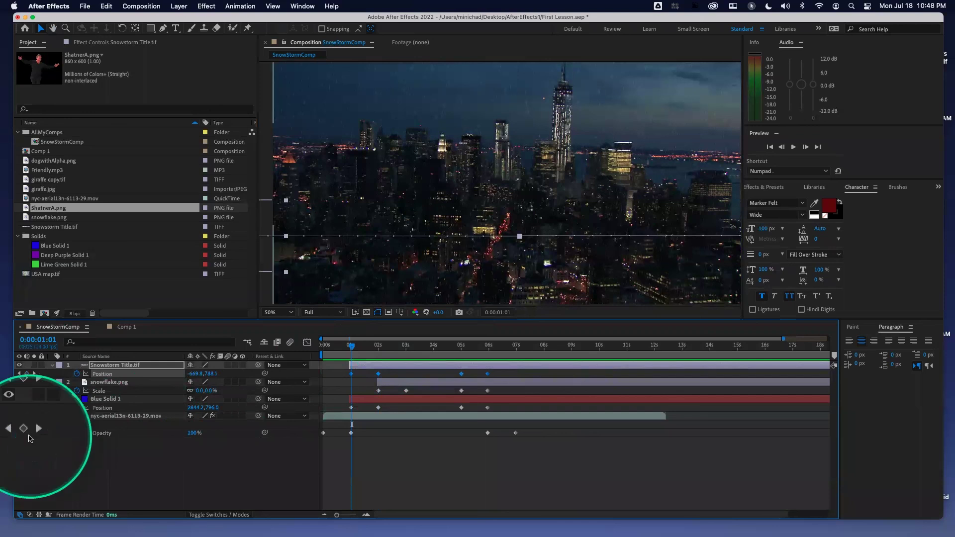
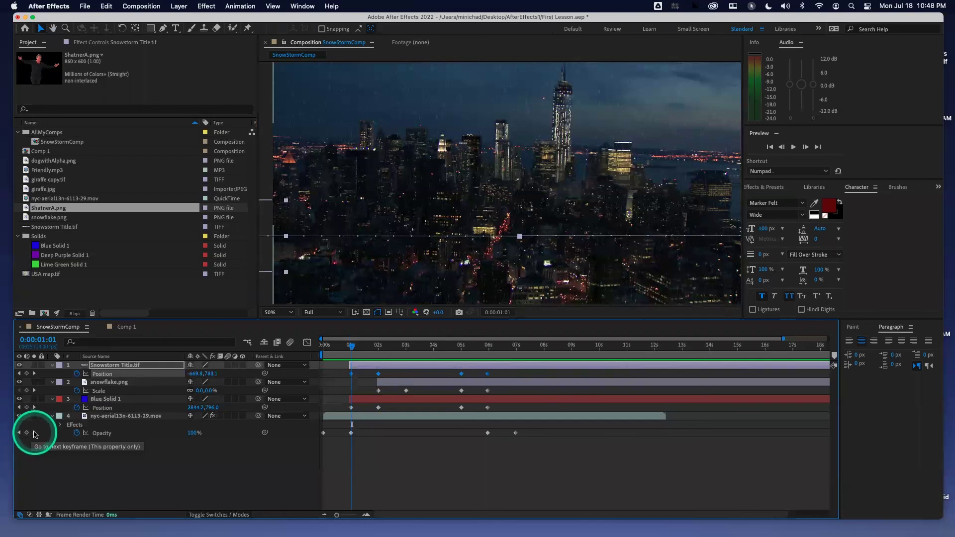
pyautogui.click(34, 433)
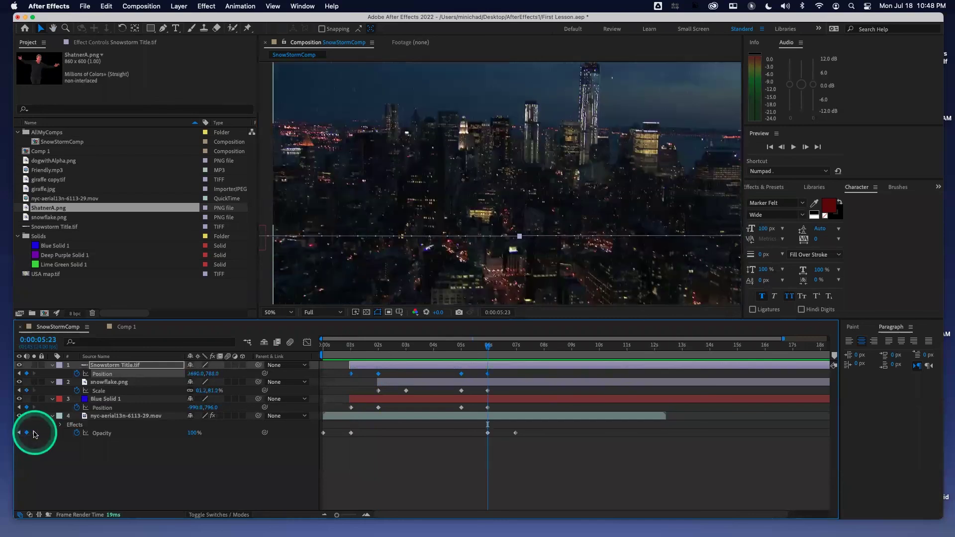
# Step through the nyc-aerial13n-6113-29.mov layer's Opacity keyframes, and step back through Blue Solid 1's Position keyframes to 0:00:01:00
pyautogui.click(19, 433)
pyautogui.click(18, 433)
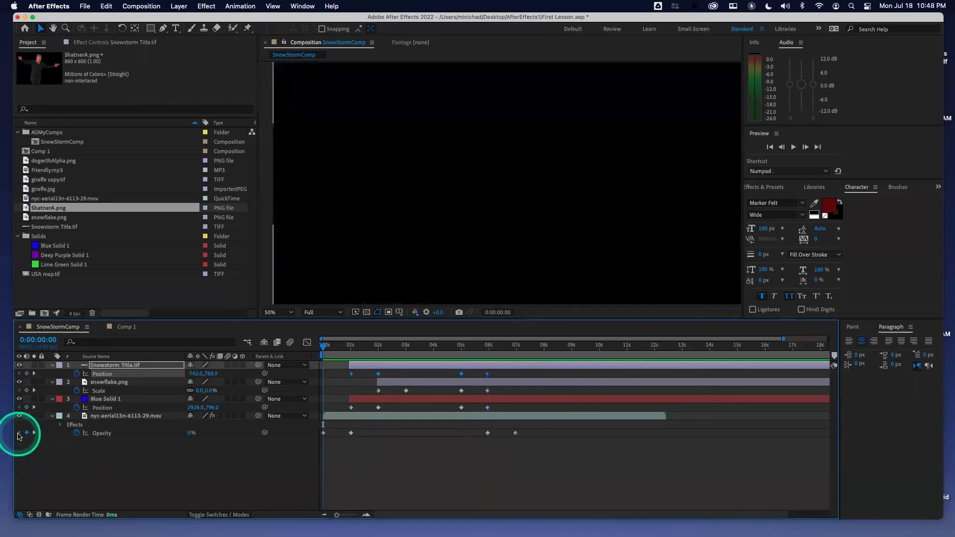
pyautogui.click(33, 433)
pyautogui.click(34, 434)
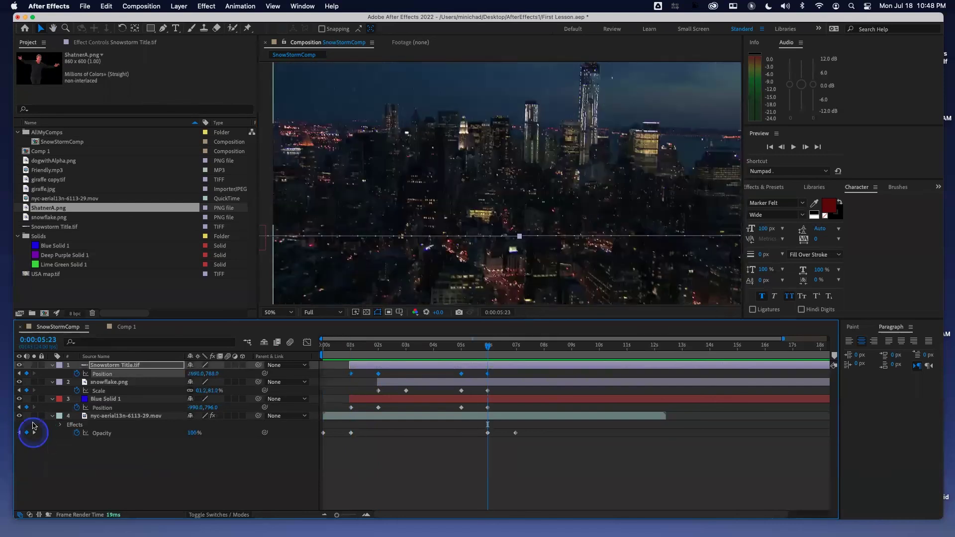
pyautogui.click(20, 408)
pyautogui.click(20, 408)
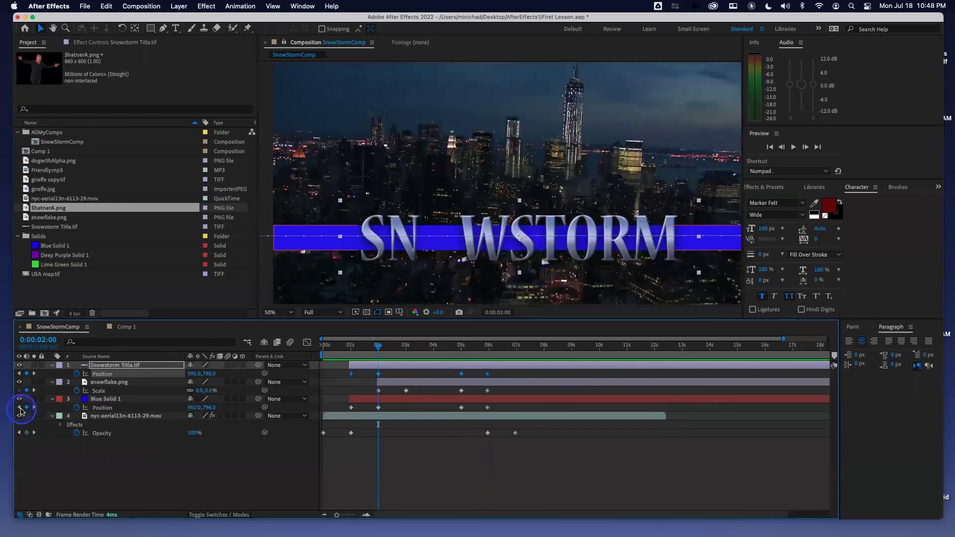
pyautogui.click(19, 408)
# Step forward through the Snowstorm Title.tif layer's Position keyframes to 0:00:05:23 and back to the one at 0:00:02:00
pyautogui.click(34, 373)
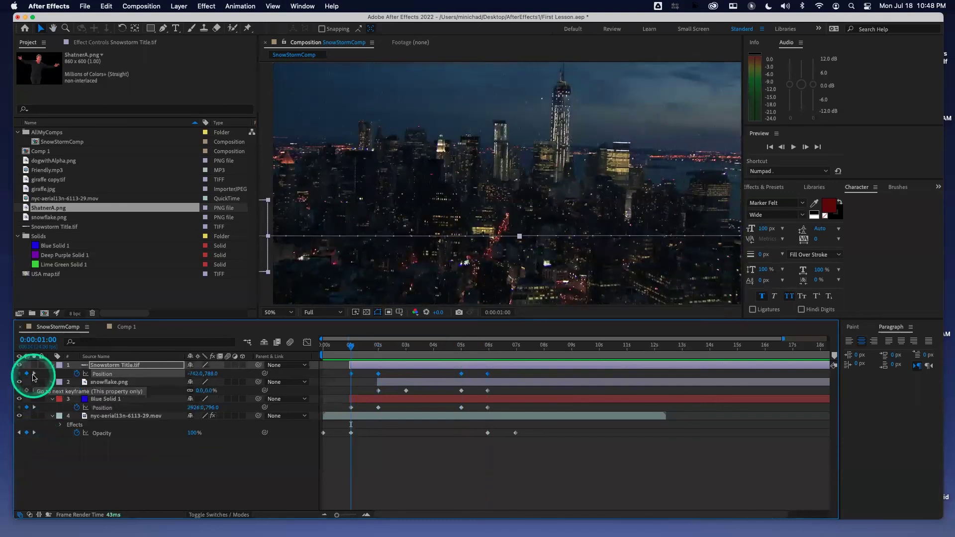
pyautogui.click(34, 373)
pyautogui.click(34, 374)
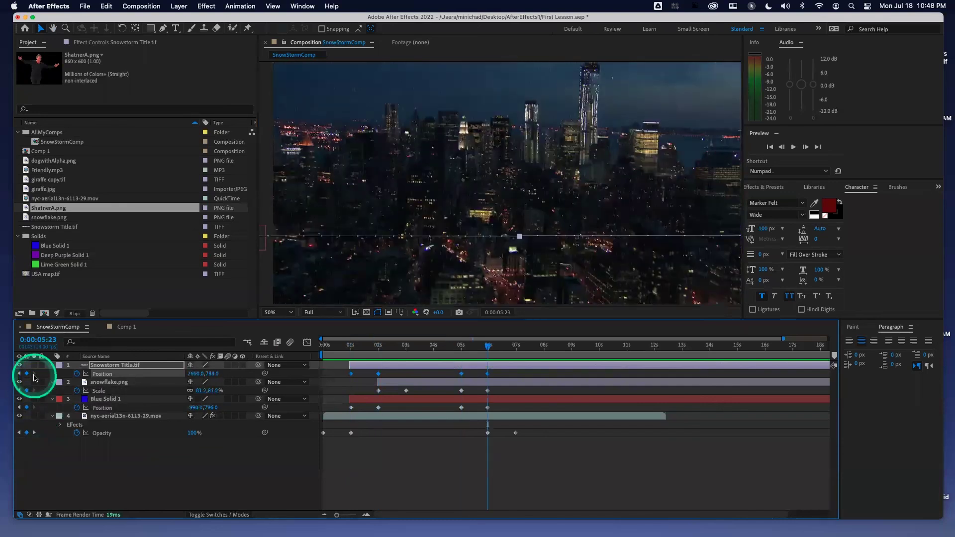
pyautogui.click(20, 374)
pyautogui.click(20, 374)
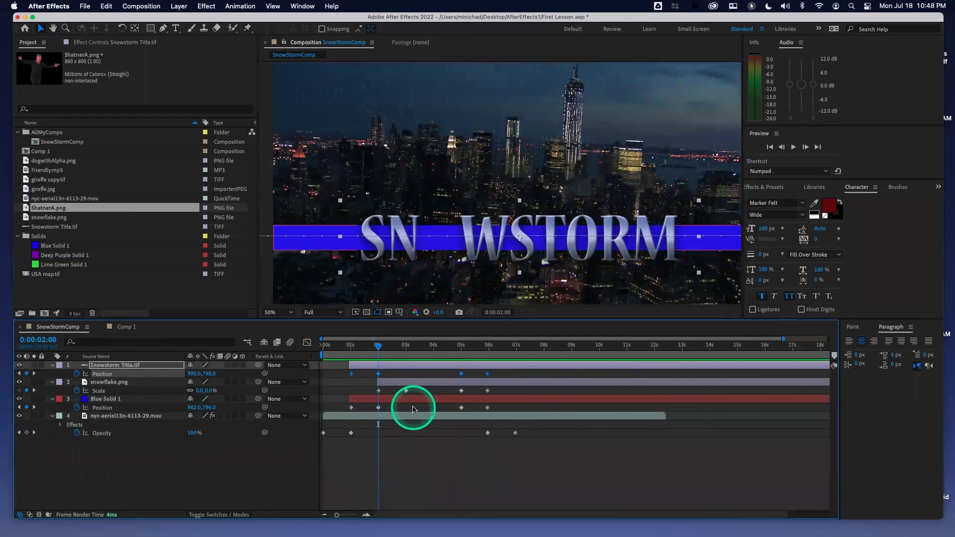
# Step through all visible keyframes to 0:00:06:23, back to the composition start, and forward again to 0:00:05:00
pyautogui.press('k')
pyautogui.press('k')
pyautogui.press('k')
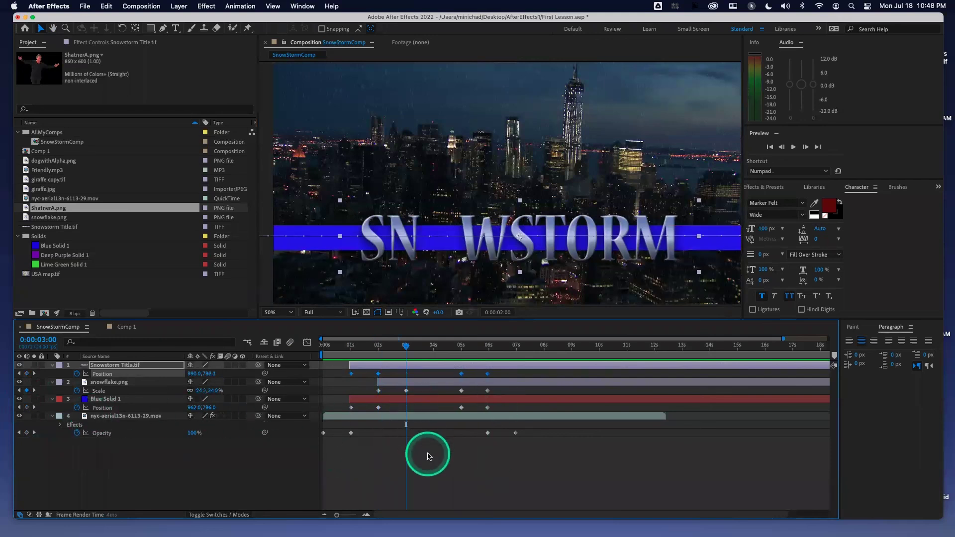
pyautogui.press('k')
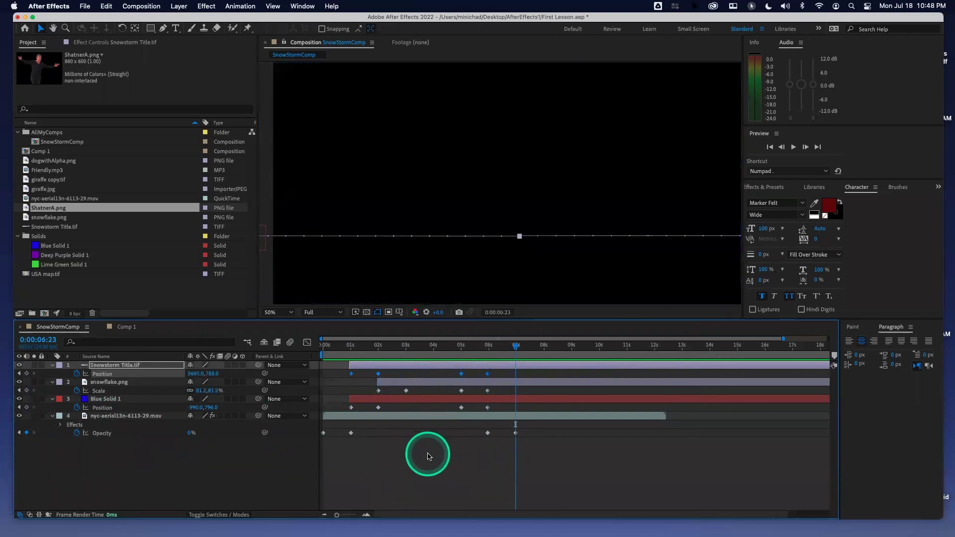
pyautogui.press('j')
pyautogui.press('j')
pyautogui.press('j')
pyautogui.press('j')
pyautogui.press('j')
pyautogui.press('j')
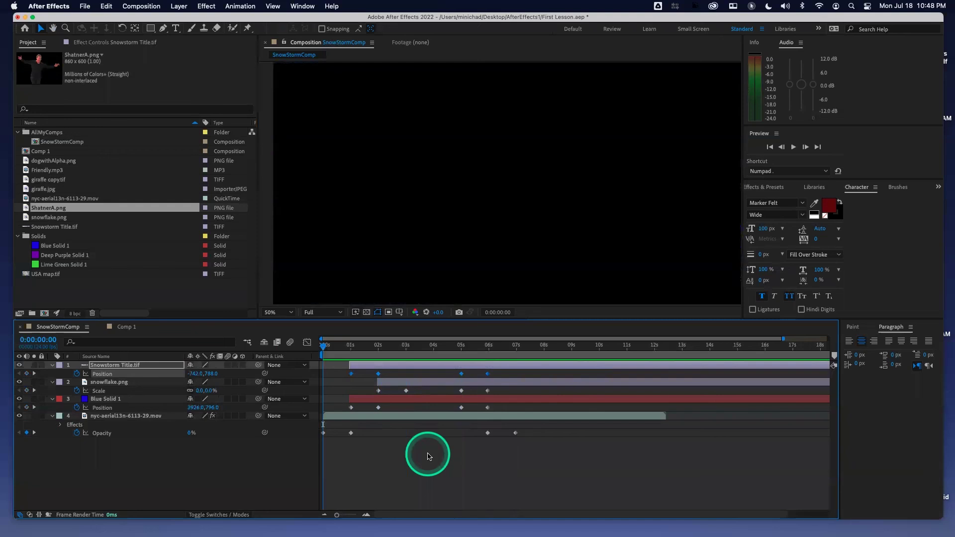
pyautogui.press('k')
pyautogui.press('k')
pyautogui.press('k')
pyautogui.press('k')
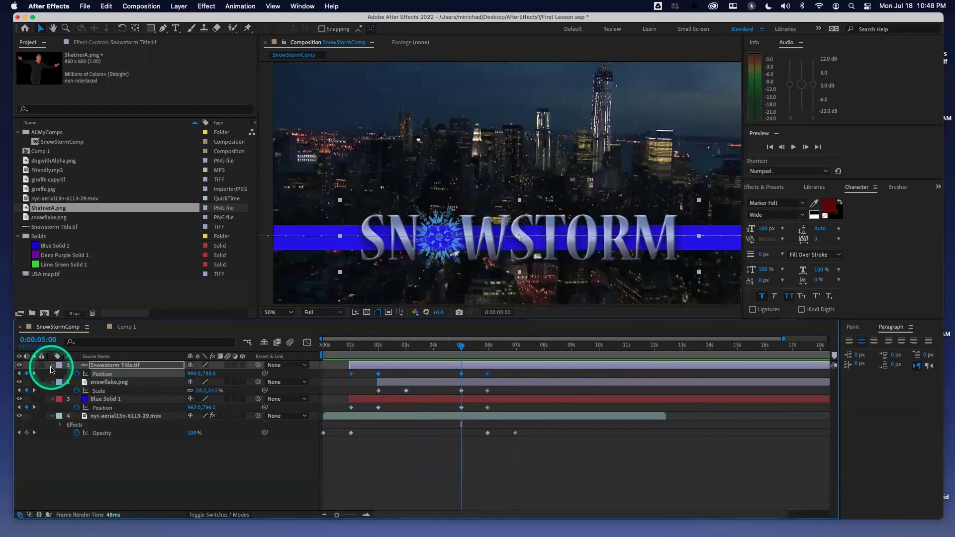
# Collapse the properties of all four layers and return to the start of the composition
pyautogui.click(52, 365)
pyautogui.click(52, 374)
pyautogui.click(52, 382)
pyautogui.click(52, 391)
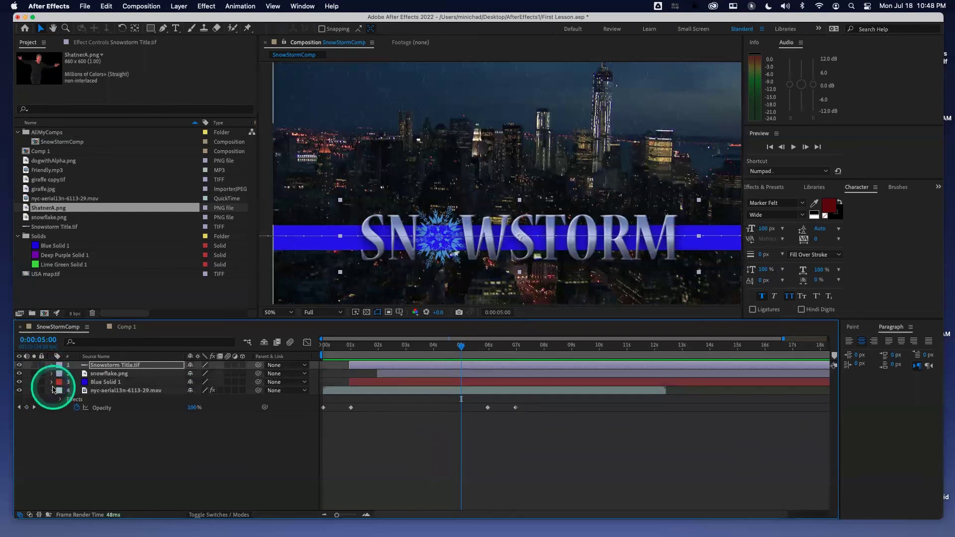
pyautogui.press('Home')
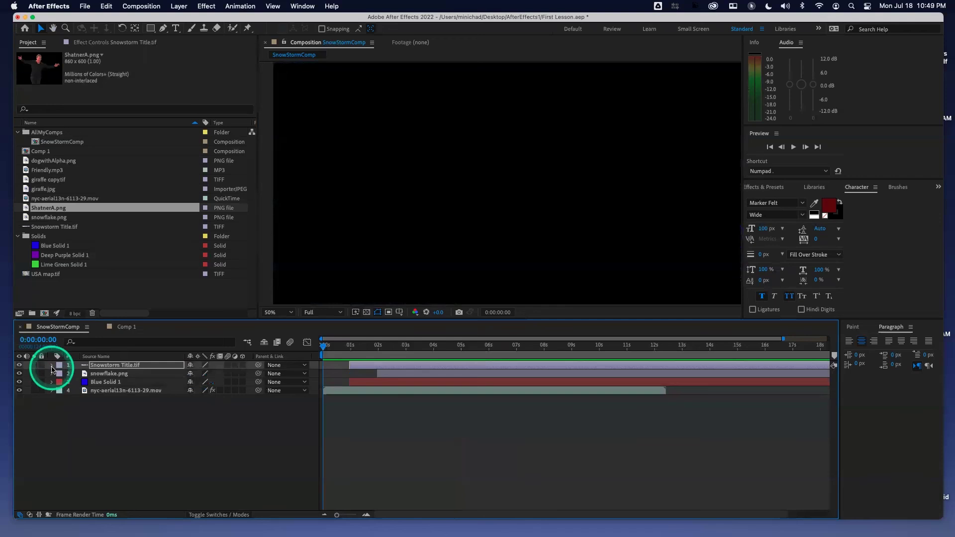
# Expand the Snowstorm Title.tif and snowflake.png Transform properties, and step through the visible keyframes to 0:00:05:00 and back to 0:00:02:00
pyautogui.click(51, 365)
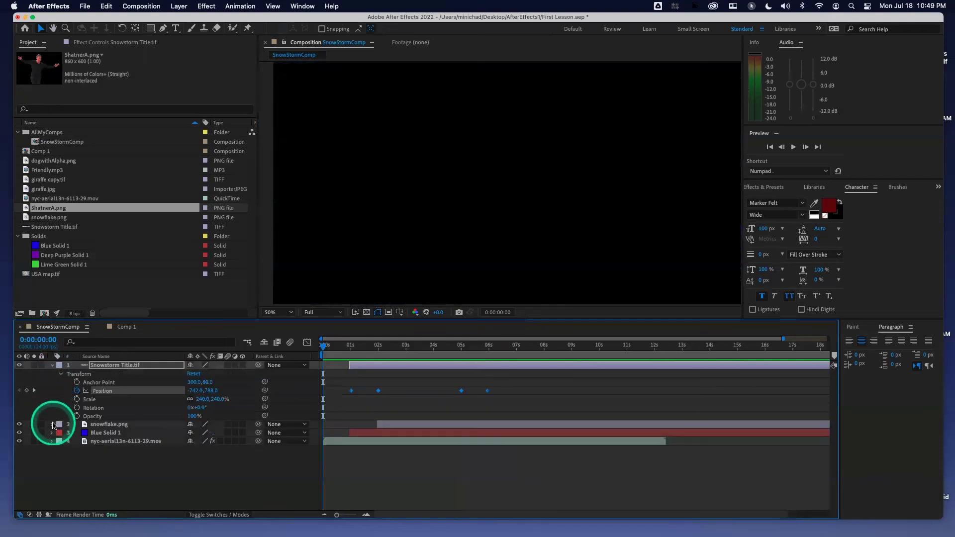
pyautogui.click(52, 424)
pyautogui.press('space')
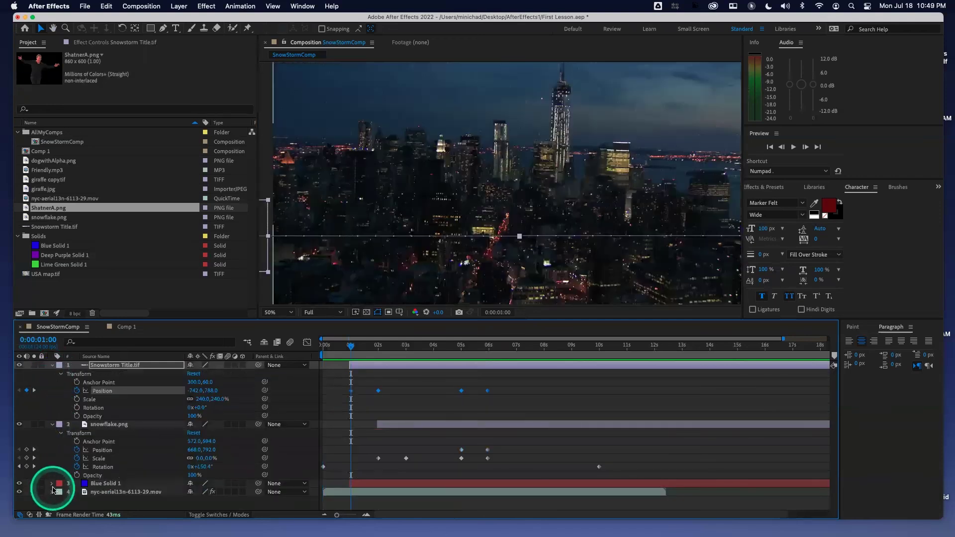
pyautogui.press('k')
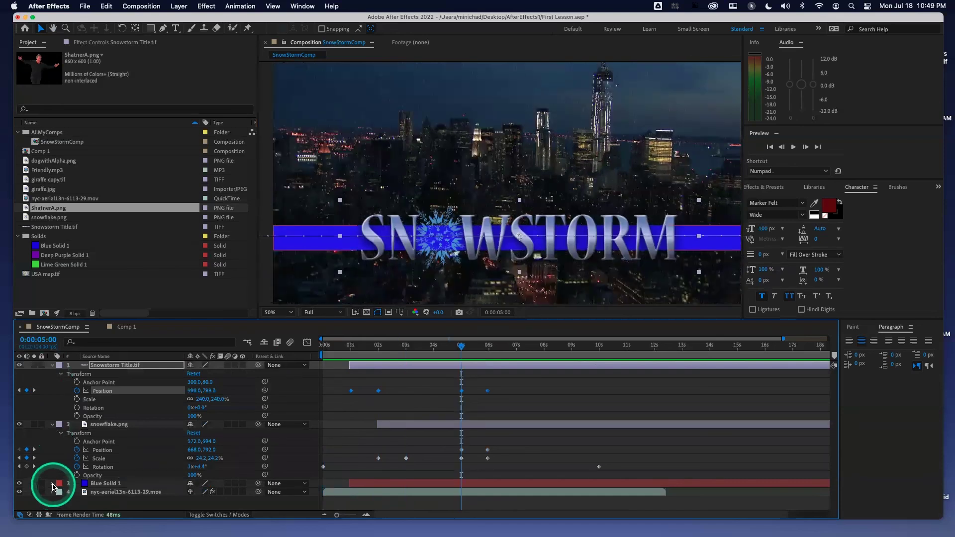
pyautogui.press('j')
pyautogui.press('j')
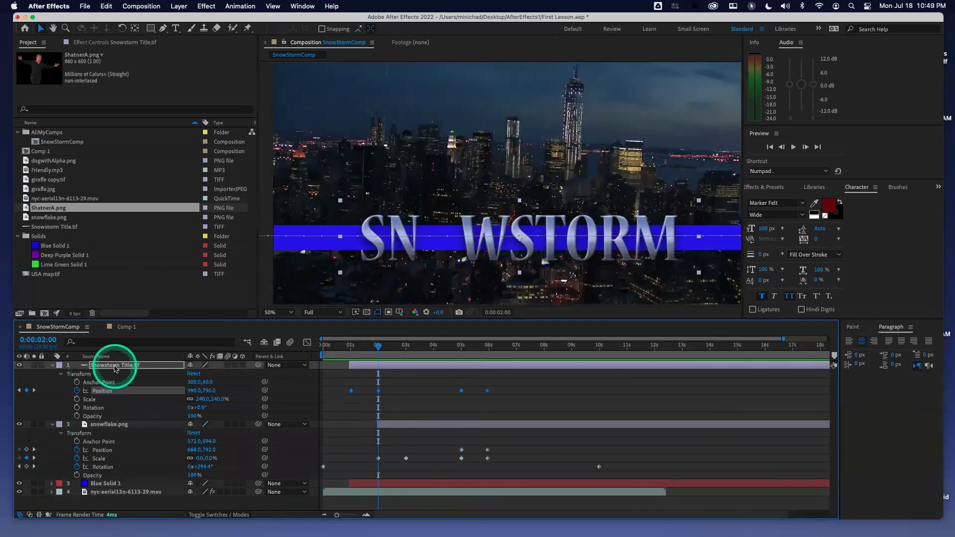
# Show only Position for Snowstorm Title.tif and Blue Solid 1, Scale for snowflake.png, and Opacity for the nyc-aerial13n-6113-29.mov layer
pyautogui.click(115, 366)
pyautogui.press('p')
pyautogui.click(107, 382)
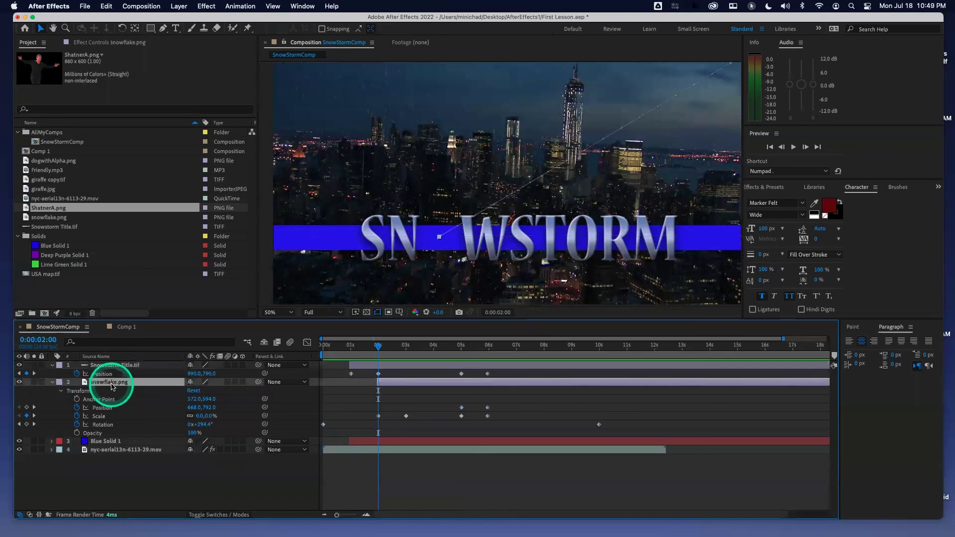
pyautogui.press('s')
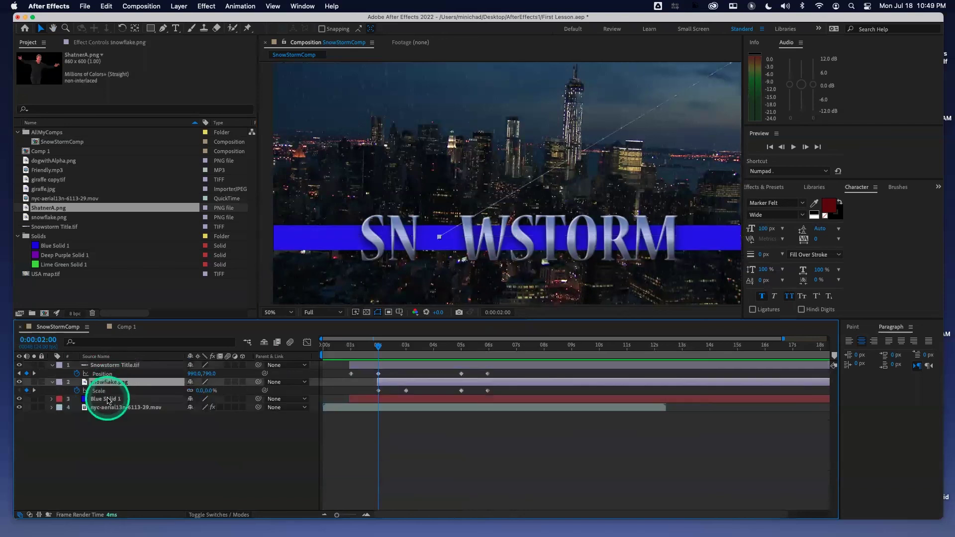
pyautogui.click(106, 399)
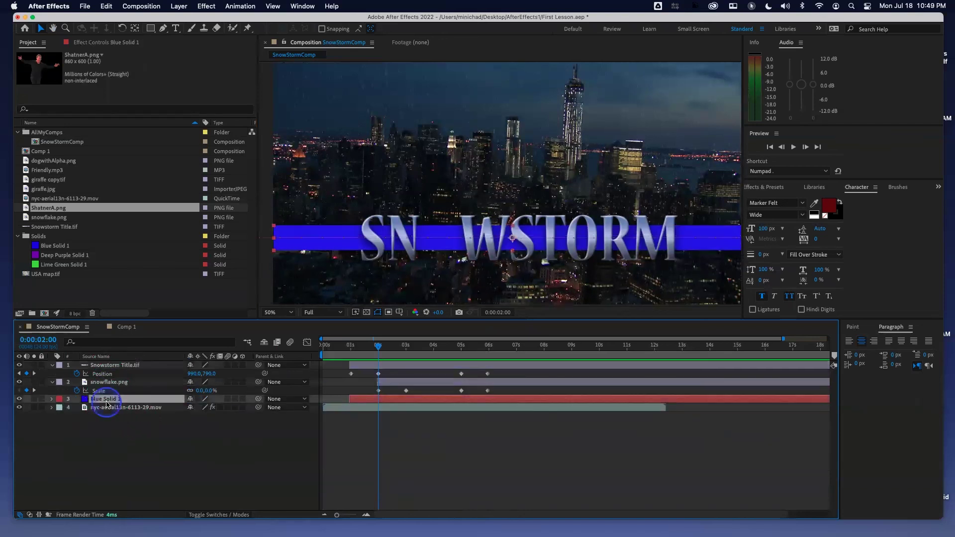
pyautogui.press('p')
pyautogui.click(107, 416)
pyautogui.press('t')
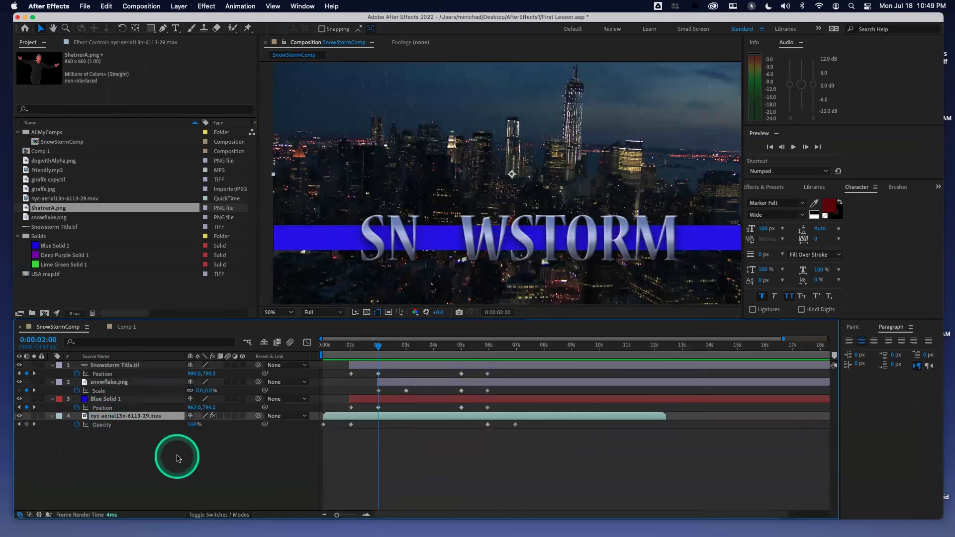
# Review the visible keyframes from the composition start, scrub through the title's entrance, and place the current time at 0:00:02:00
pyautogui.press('Home')
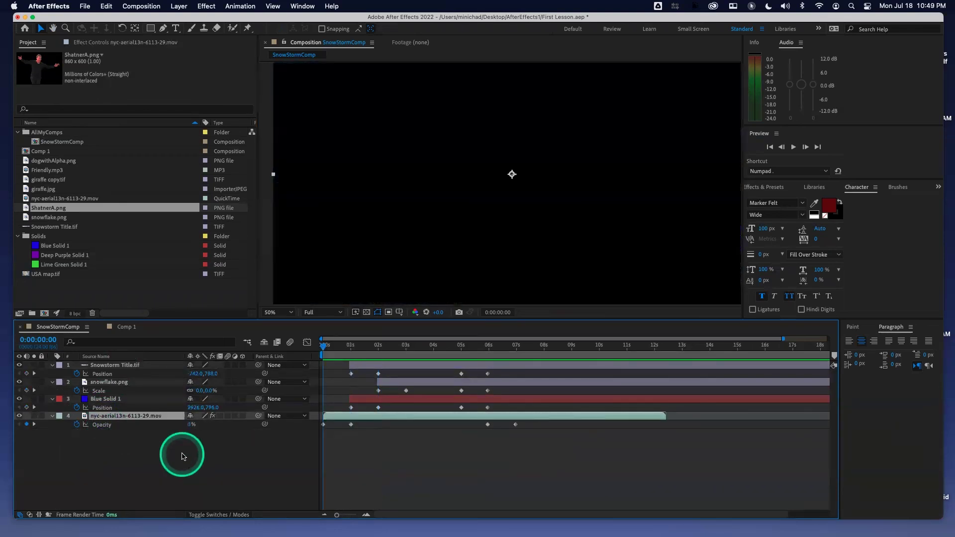
pyautogui.press('space')
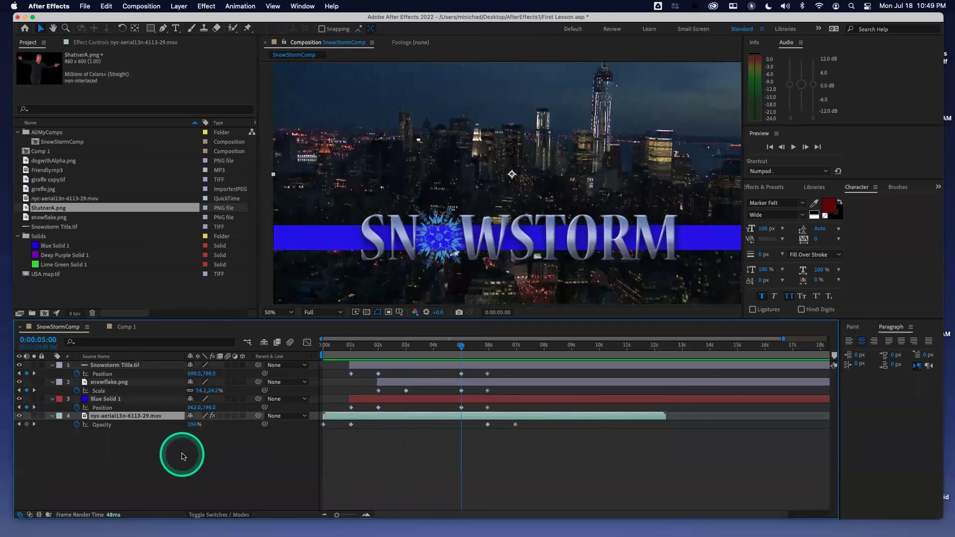
pyautogui.moveTo(381, 345)
pyautogui.mouseDown()
pyautogui.moveTo(328, 348)
pyautogui.moveTo(487, 352)
pyautogui.moveTo(355, 362)
pyautogui.moveTo(351, 349)
pyautogui.moveTo(516, 353)
pyautogui.moveTo(327, 353)
pyautogui.moveTo(351, 348)
pyautogui.moveTo(368, 359)
pyautogui.mouseUp()
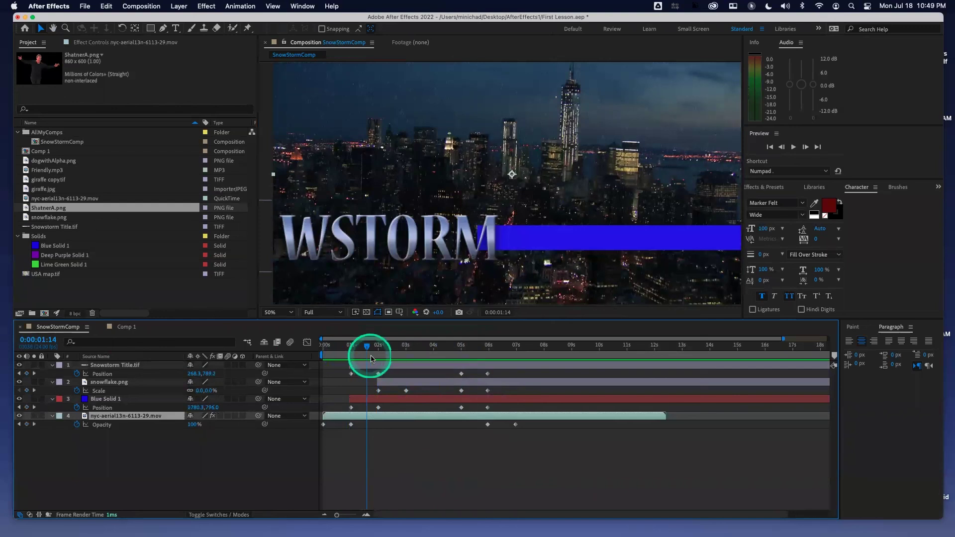
pyautogui.moveTo(376, 348); pyautogui.dragTo(377, 350)
pyautogui.click(151, 374)
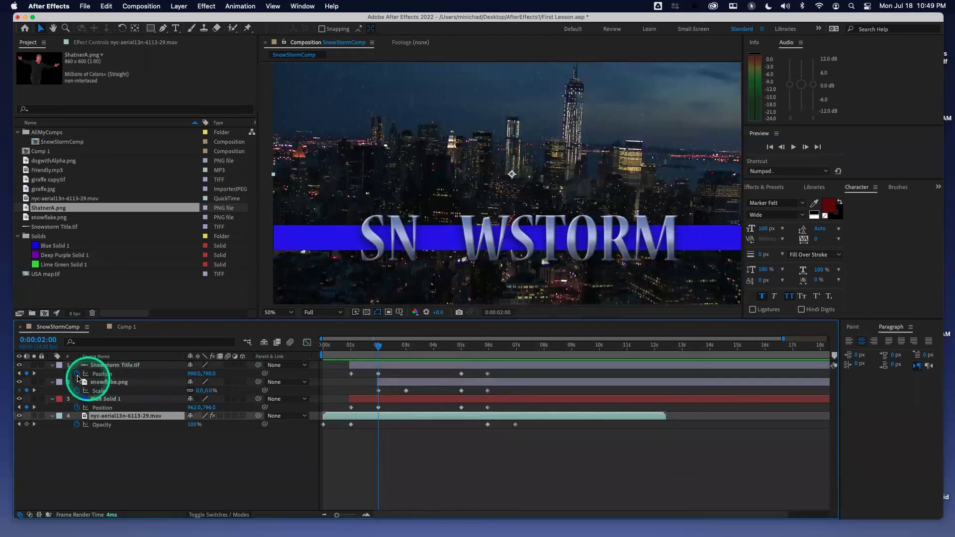
# Collapse the displayed properties of all four layers in the timeline
pyautogui.click(52, 366)
pyautogui.click(52, 374)
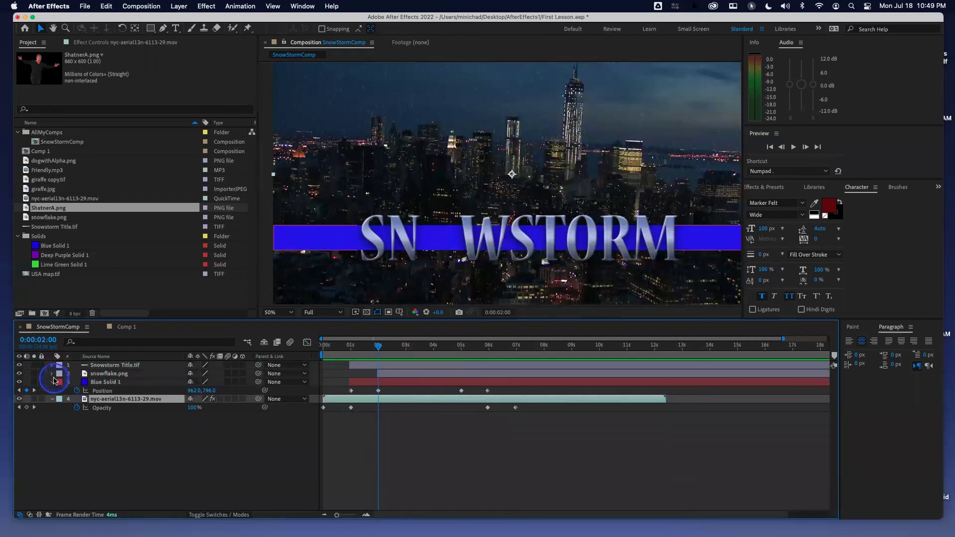
pyautogui.click(52, 383)
pyautogui.click(52, 391)
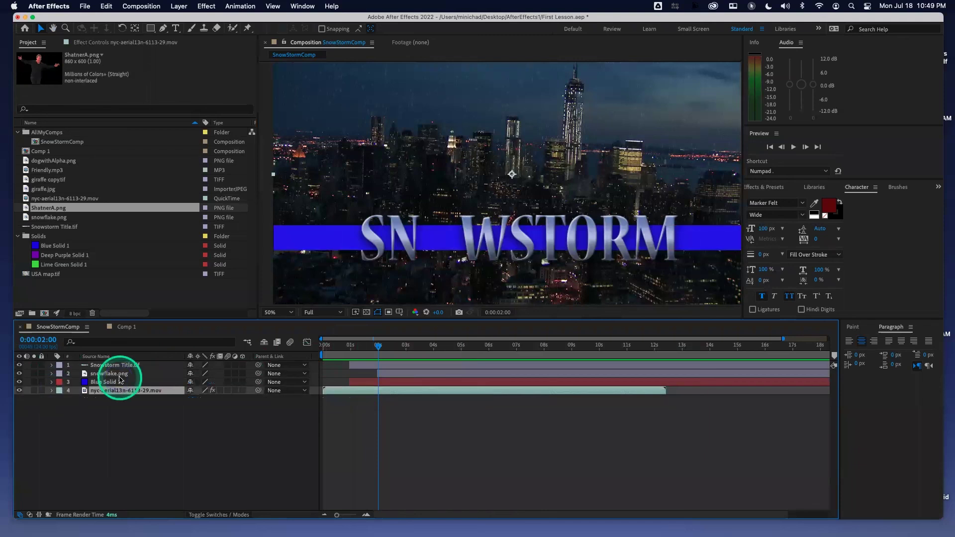
# Select the snowflake.png layer and reveal only its keyframed properties
pyautogui.click(120, 374)
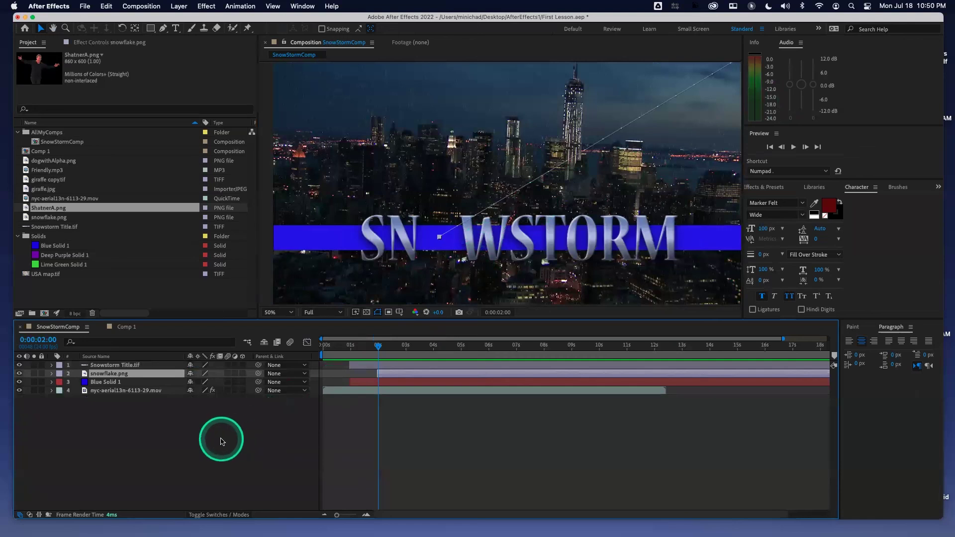
pyautogui.click(215, 419)
pyautogui.click(122, 374)
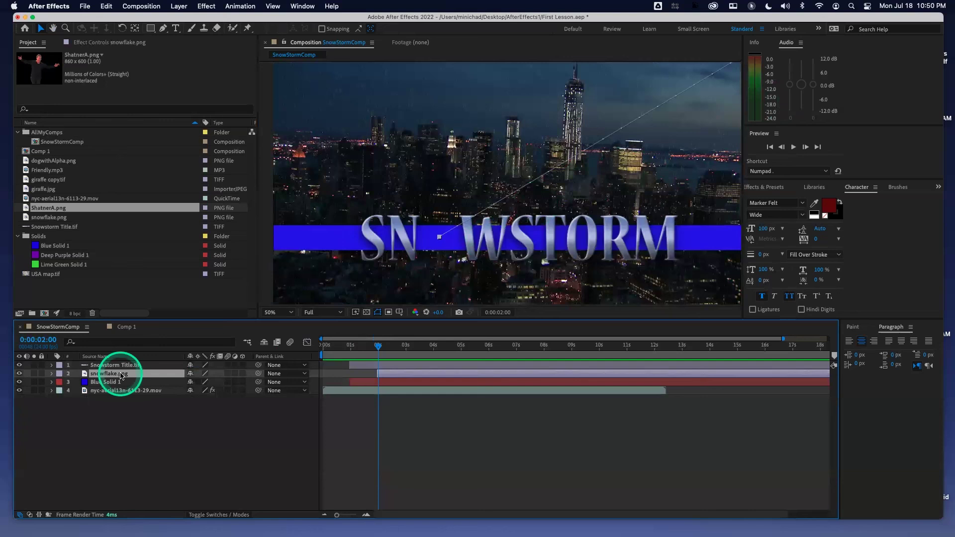
pyautogui.press('u')
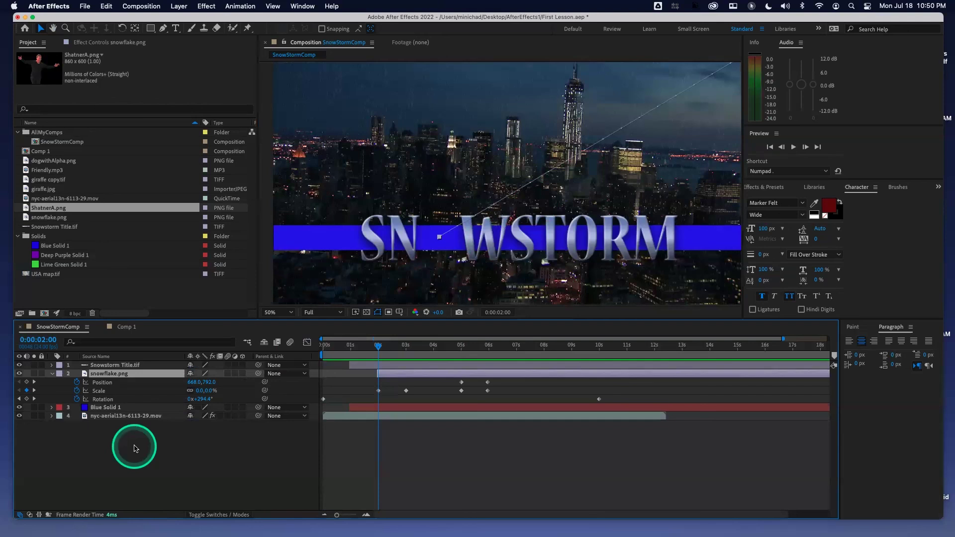
# Reveal Opacity on the nyc-aerial13n-6113-29.mov layer and Position on both Snowstorm Title.tif and Blue Solid 1
pyautogui.click(128, 417)
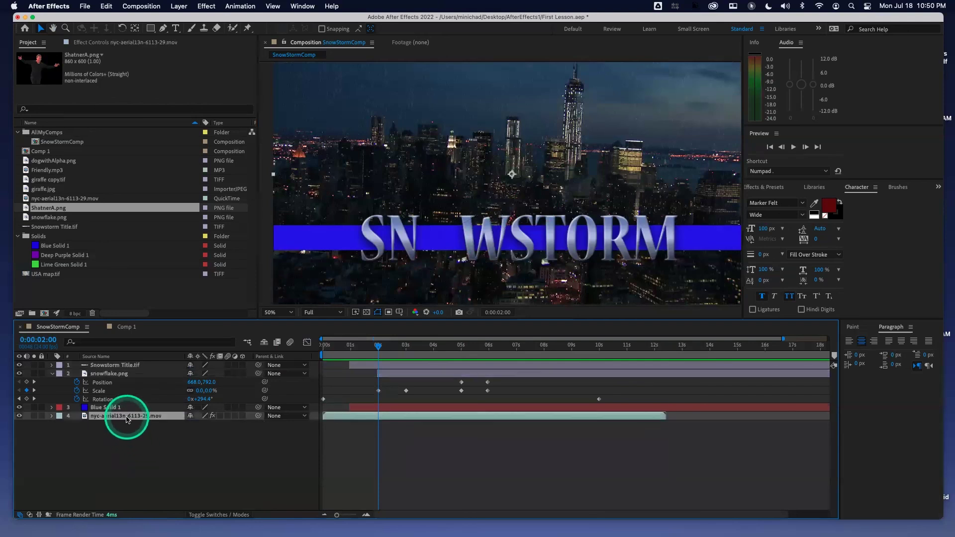
pyautogui.press('t')
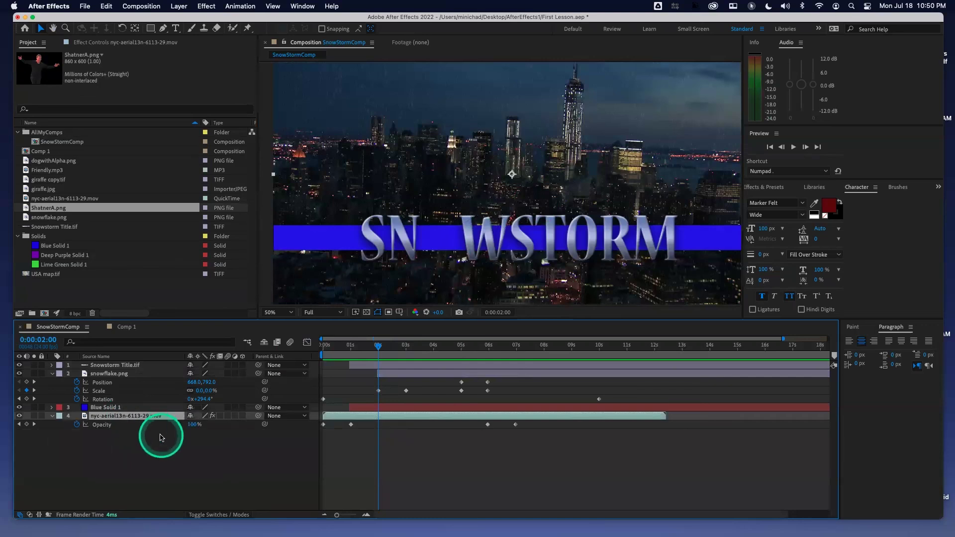
pyautogui.click(110, 366)
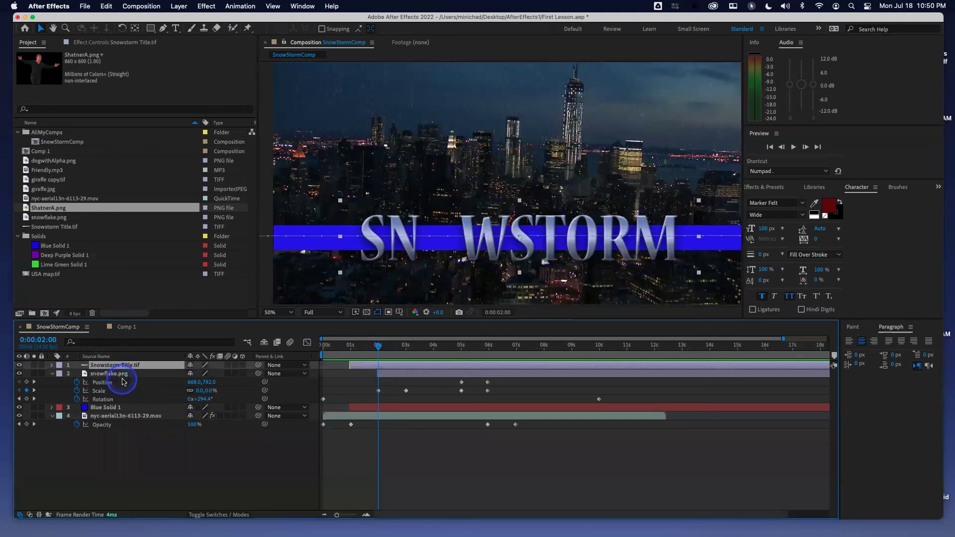
pyautogui.press('p')
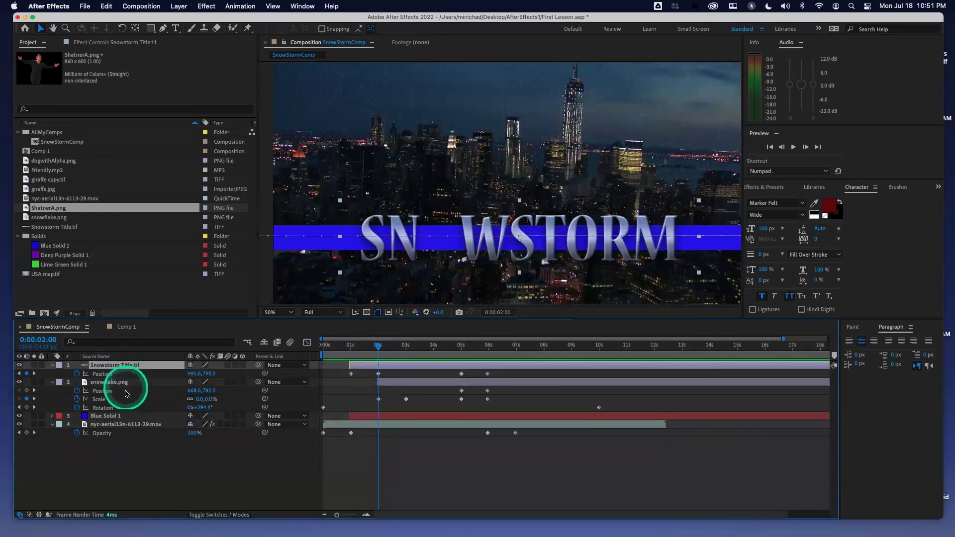
pyautogui.click(113, 416)
pyautogui.press('p')
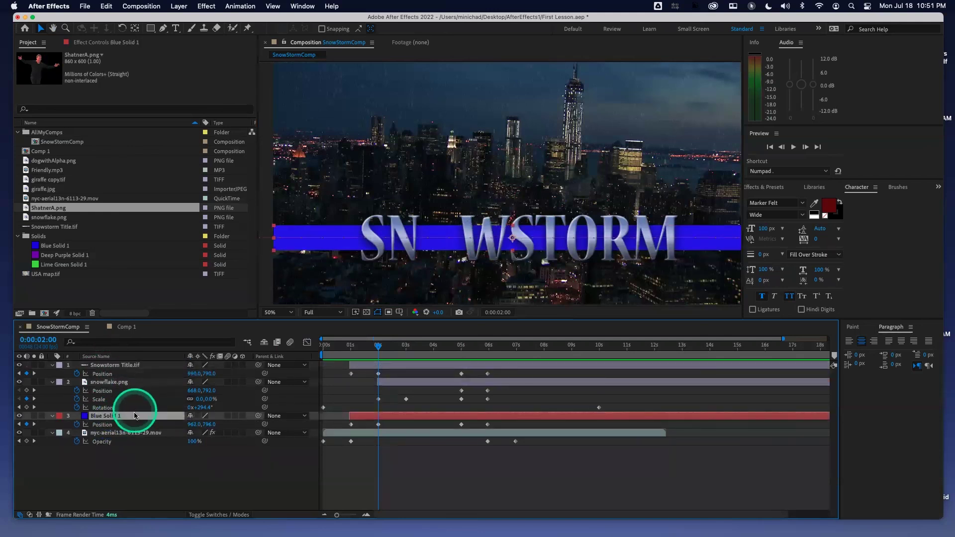
# Collapse all four layers and select every layer in SnowStormComp
pyautogui.click(52, 366)
pyautogui.click(53, 374)
pyautogui.click(52, 382)
pyautogui.click(52, 391)
pyautogui.press('super+a')
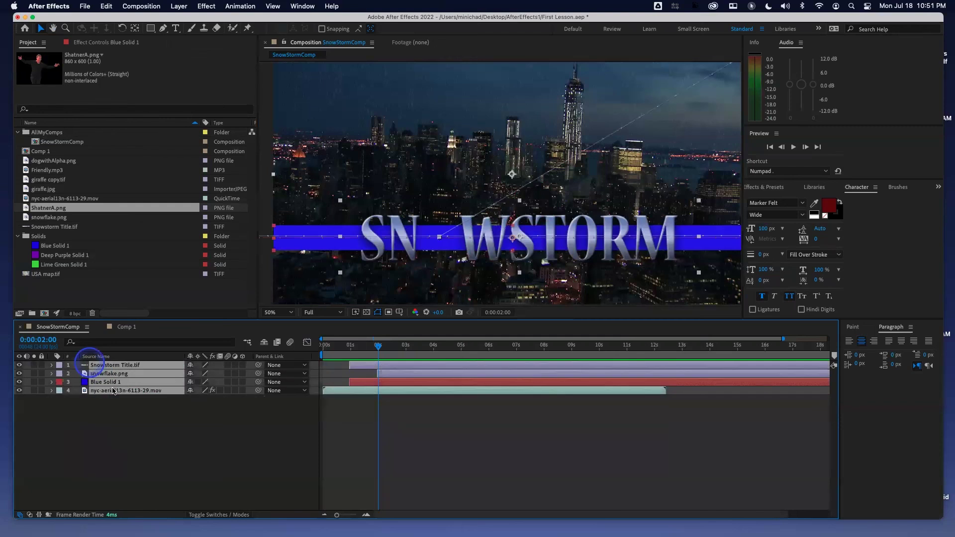
# Reveal the keyframed properties of all four selected layers, and collapse and deselect the layers again
pyautogui.press('u')
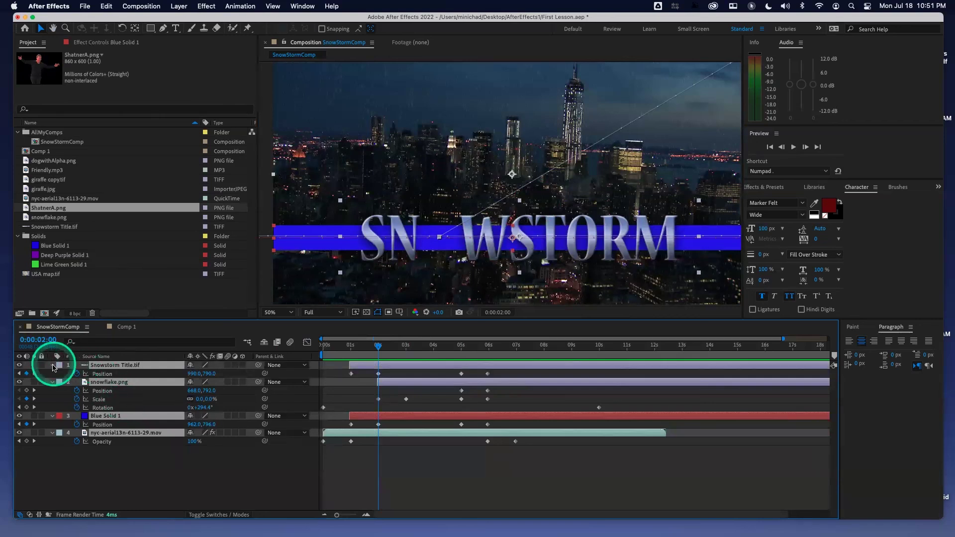
pyautogui.click(52, 366)
pyautogui.click(89, 419)
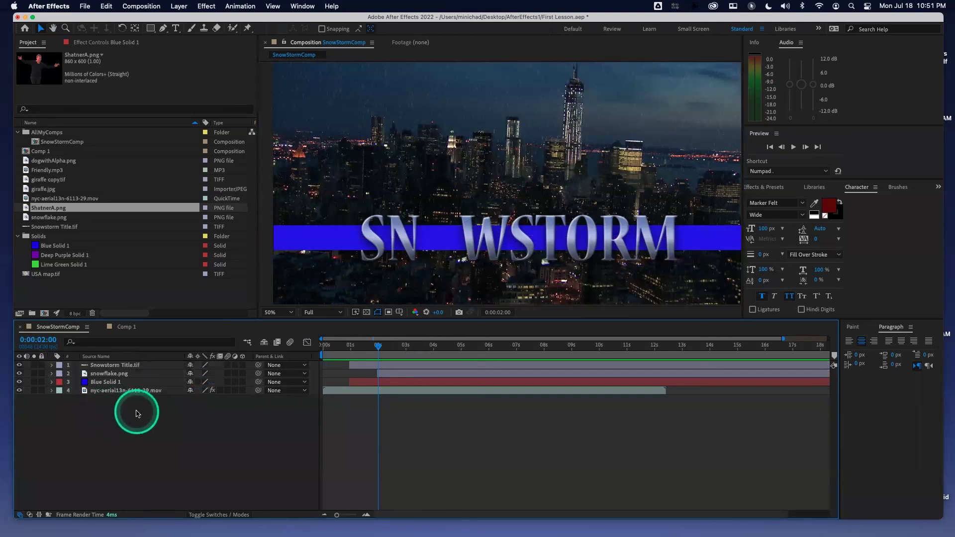
# Select all four layers in SnowStormComp and reveal only their keyframed properties
pyautogui.moveTo(149, 426); pyautogui.dragTo(87, 369)
pyautogui.press('u')
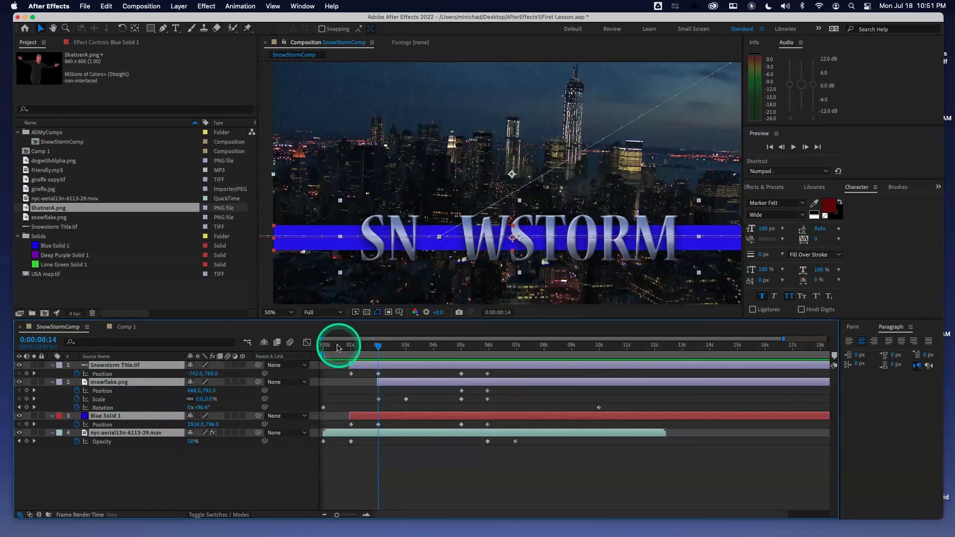
# Preview the SnowStormComp animation twice from the beginning, and return the current time to 0:00:00:00
pyautogui.click(323, 345)
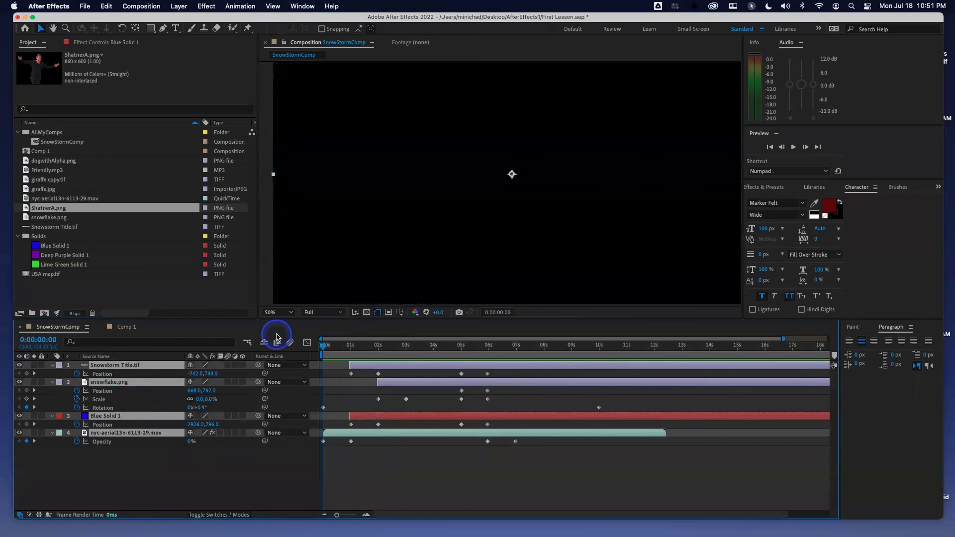
pyautogui.press('space')
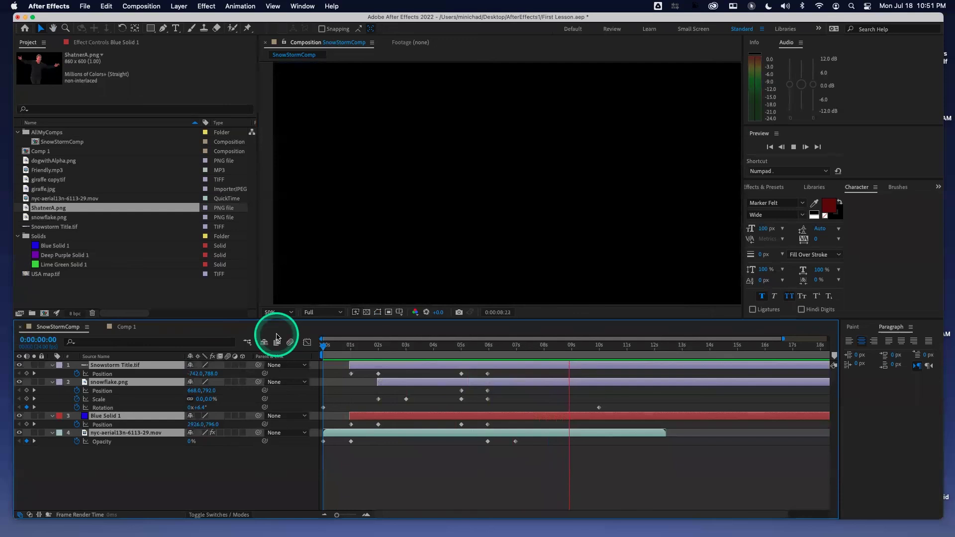
pyautogui.press('space')
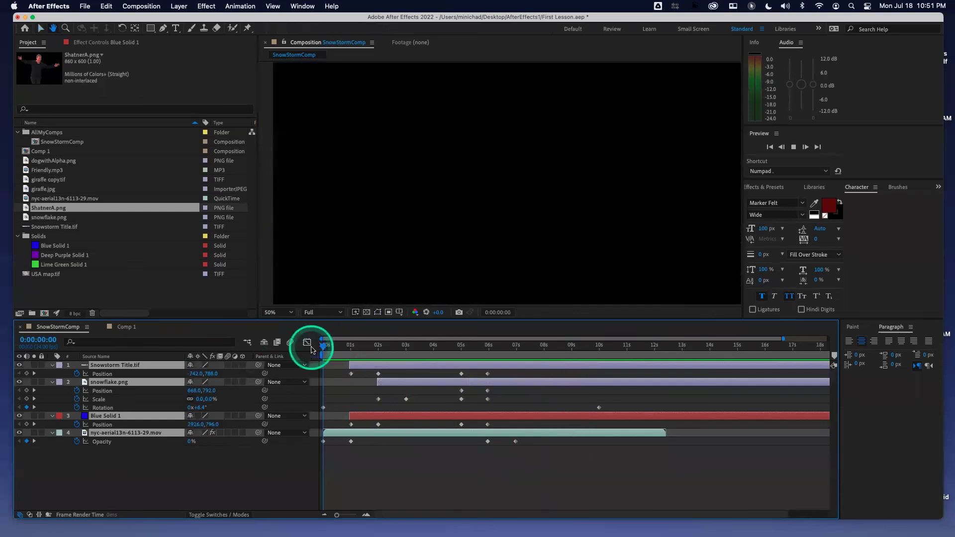
pyautogui.press('space')
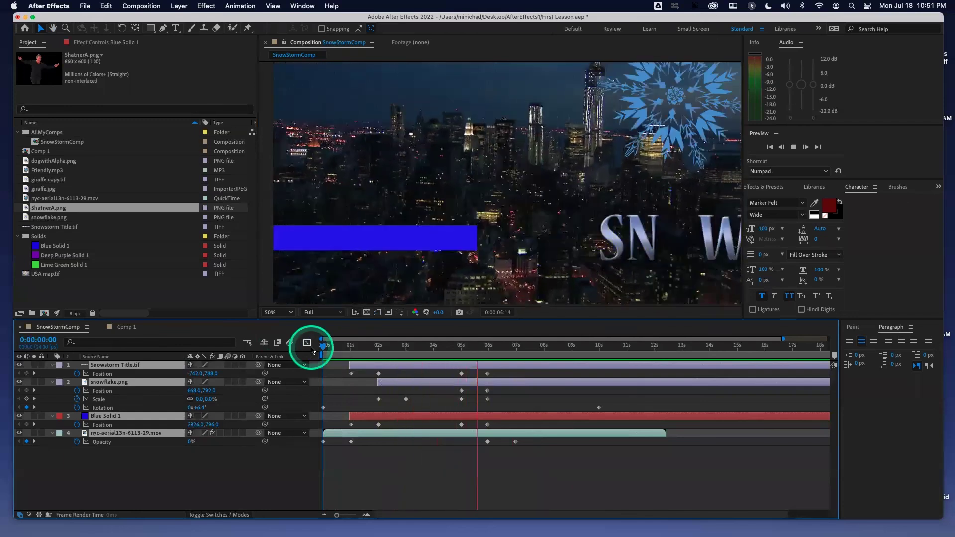
pyautogui.press('space')
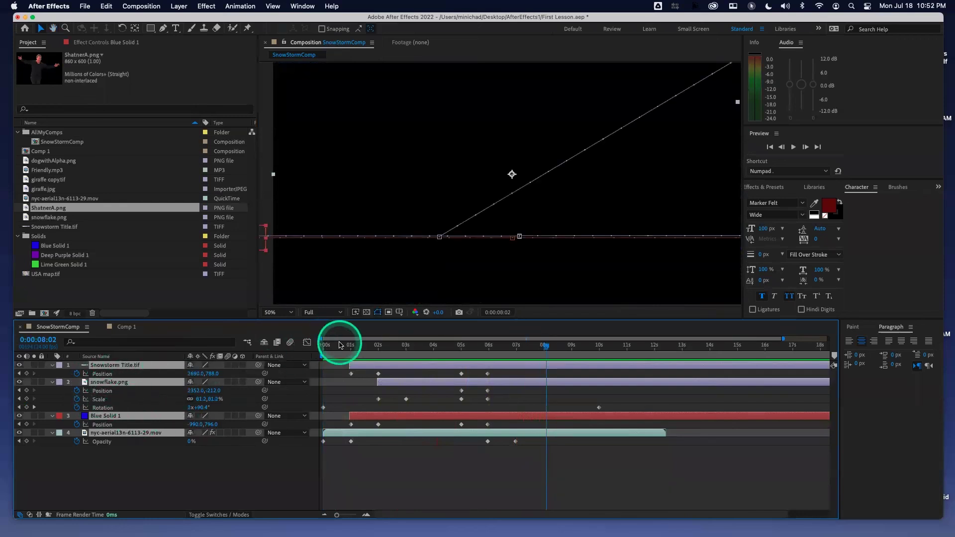
pyautogui.moveTo(342, 343); pyautogui.dragTo(302, 344)
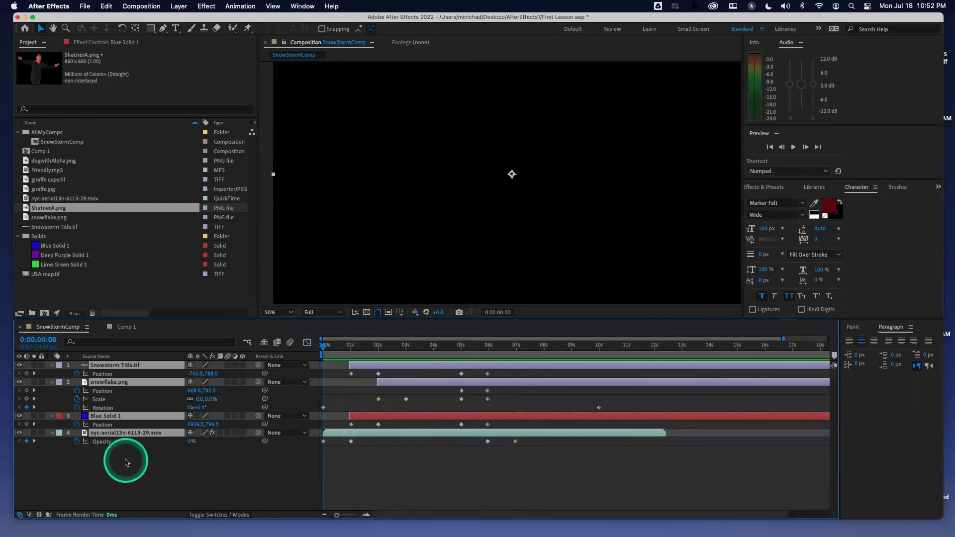